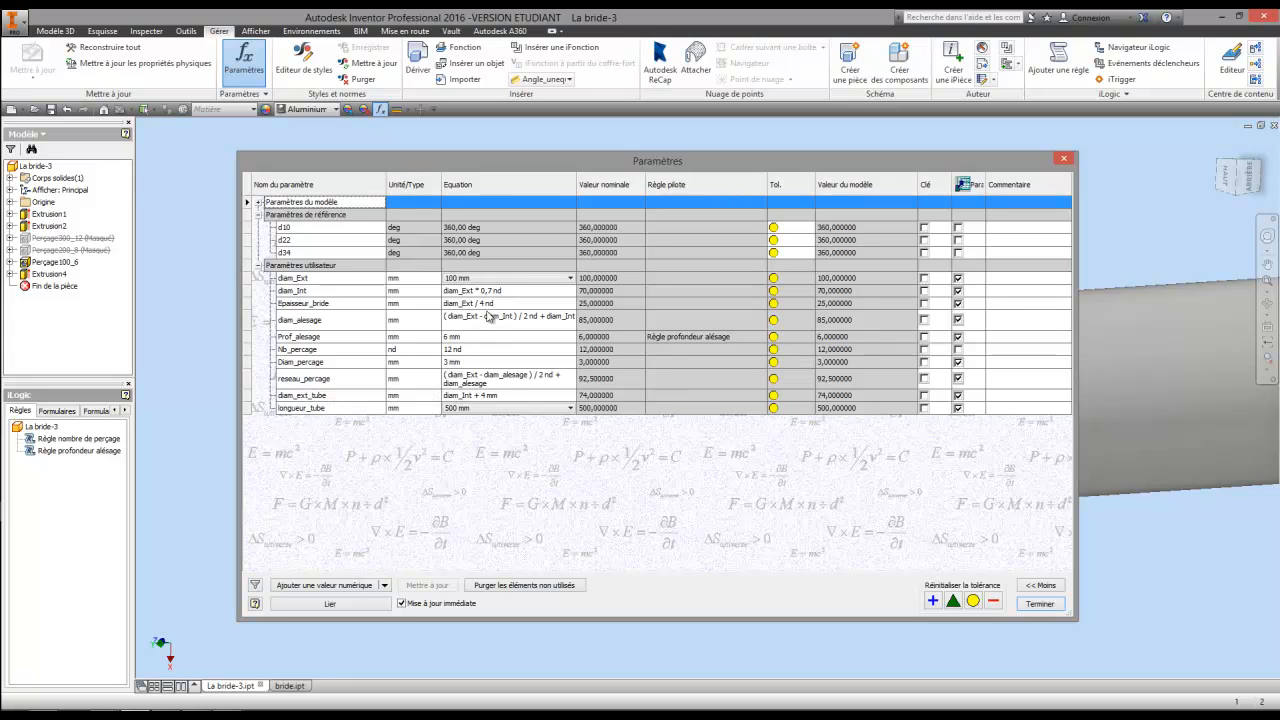
# Close the parameter table of La bride-3 and look at the commands for importing and exporting parameters as XML.
pyautogui.click(489, 446)
pyautogui.click(1040, 604)
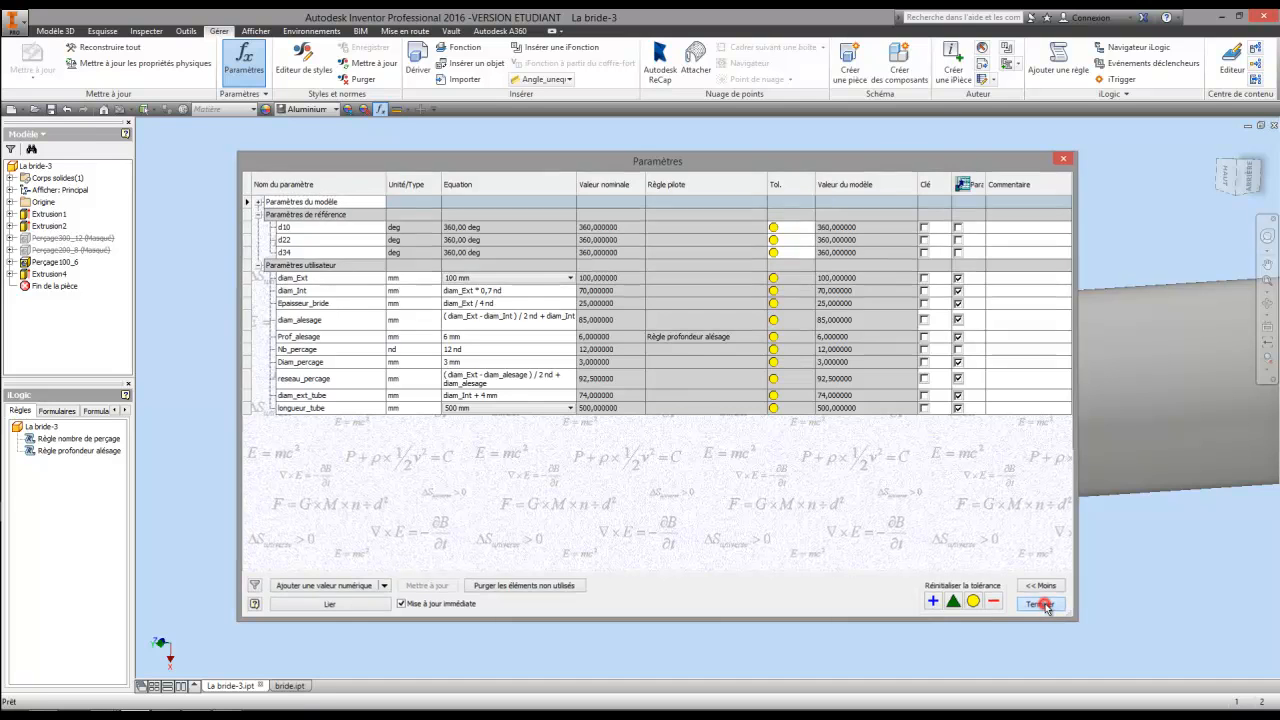
pyautogui.click(266, 95)
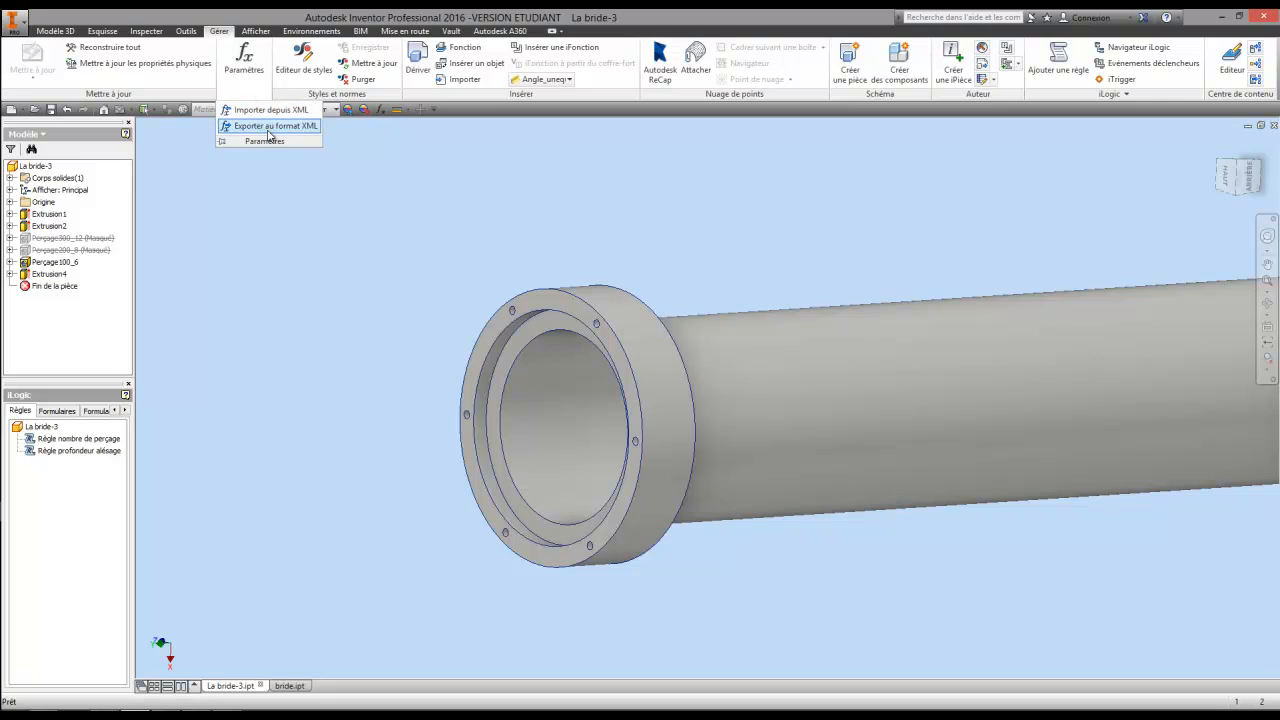
pyautogui.click(330, 336)
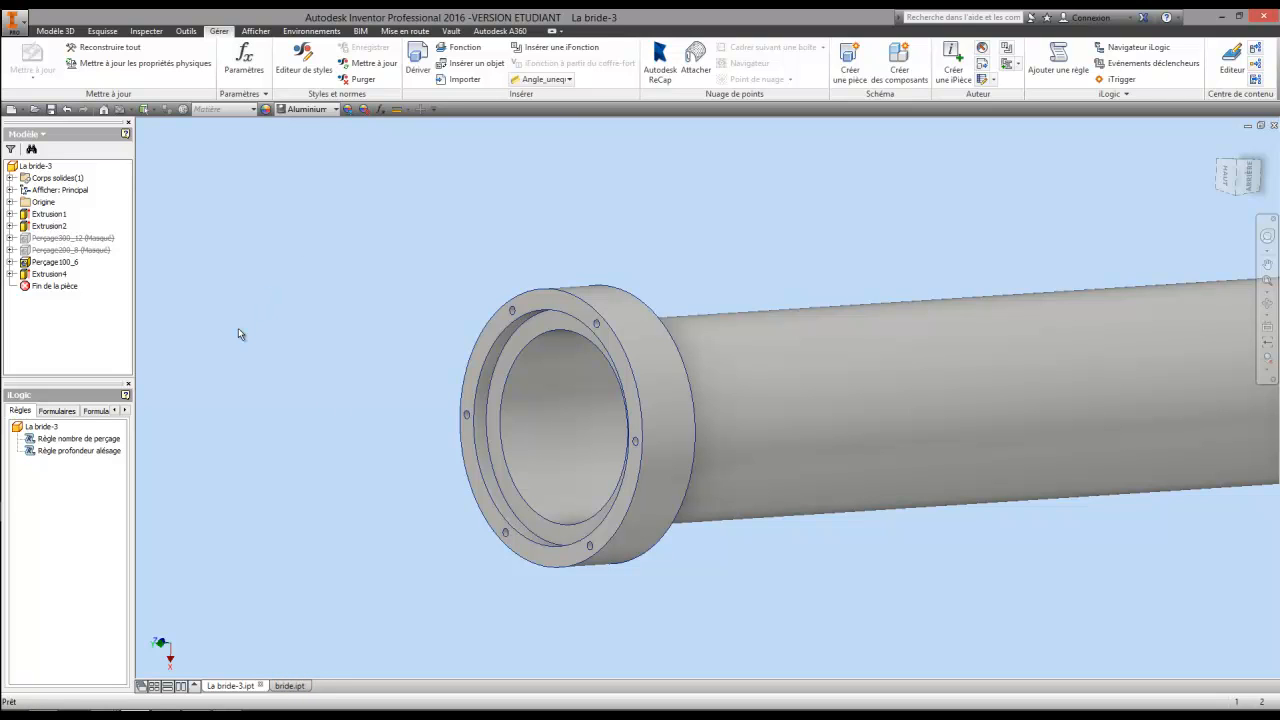
# Open the iLogic form Formulaire 1, set diam_Ext to 200 and acknowledge the drilling message.
pyautogui.click(58, 414)
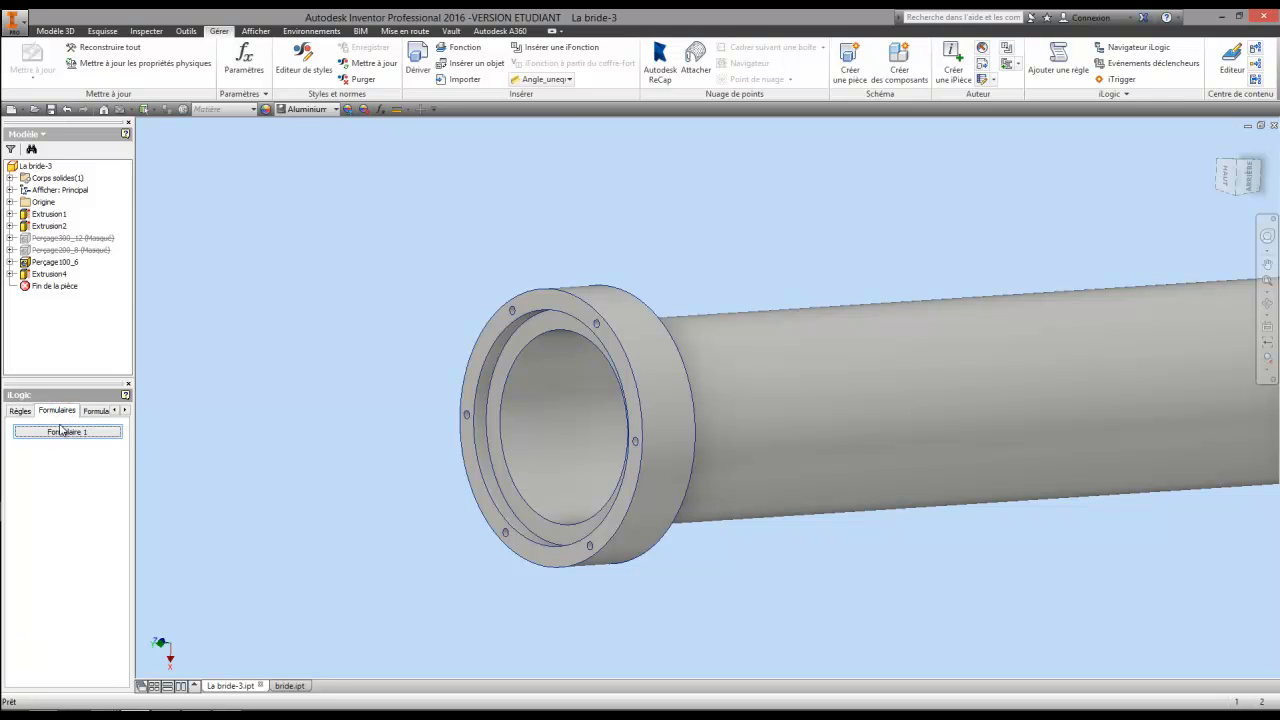
pyautogui.click(58, 434)
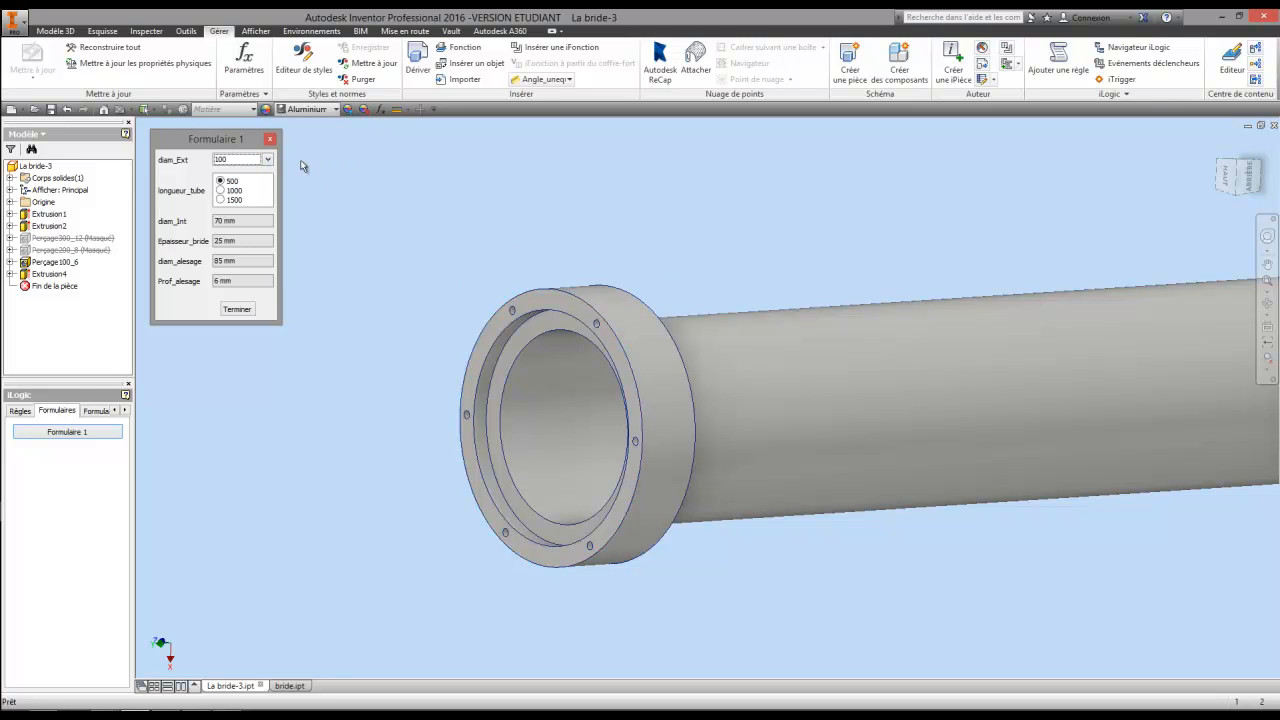
pyautogui.click(267, 160)
pyautogui.click(236, 180)
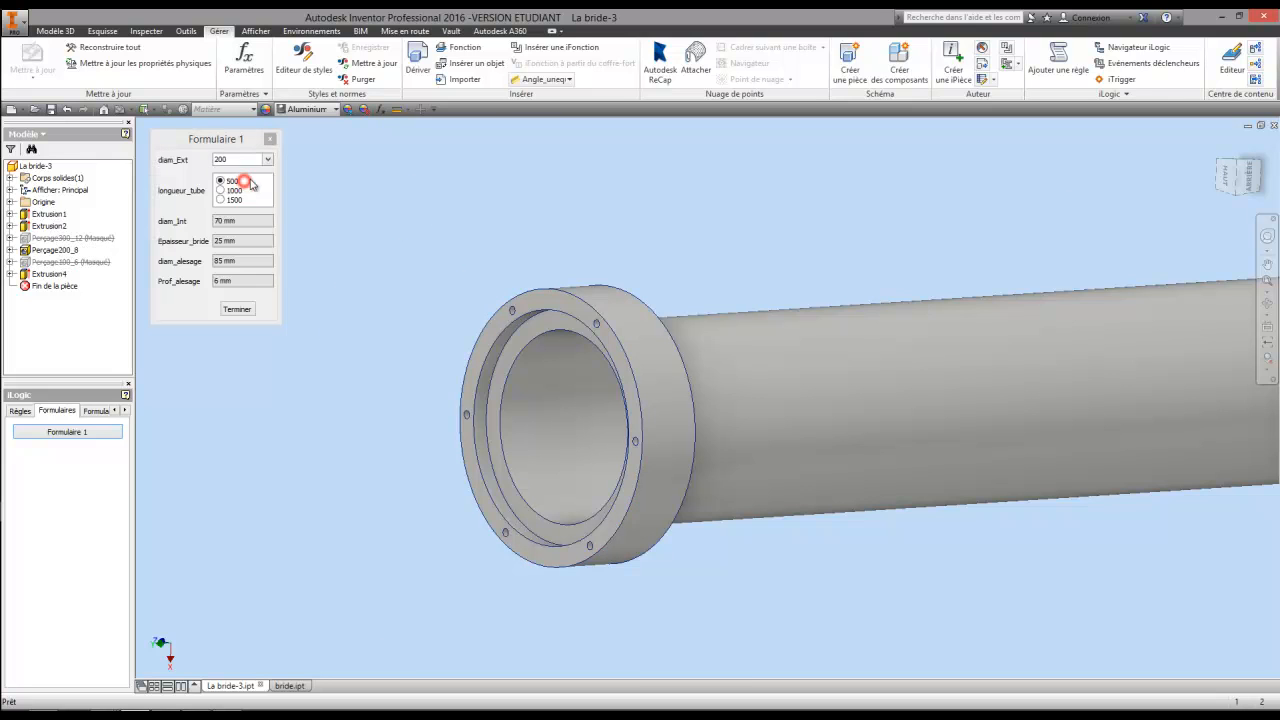
pyautogui.moveTo(222, 187); pyautogui.dragTo(374, 143)
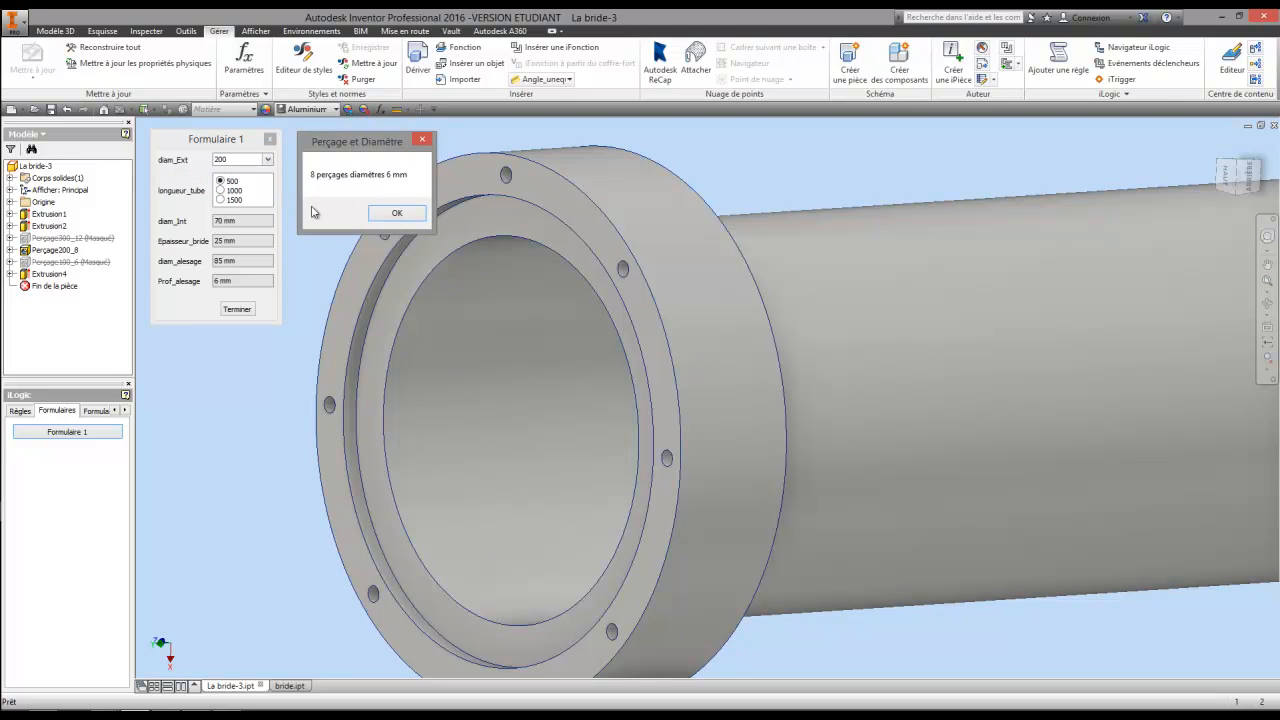
pyautogui.click(395, 212)
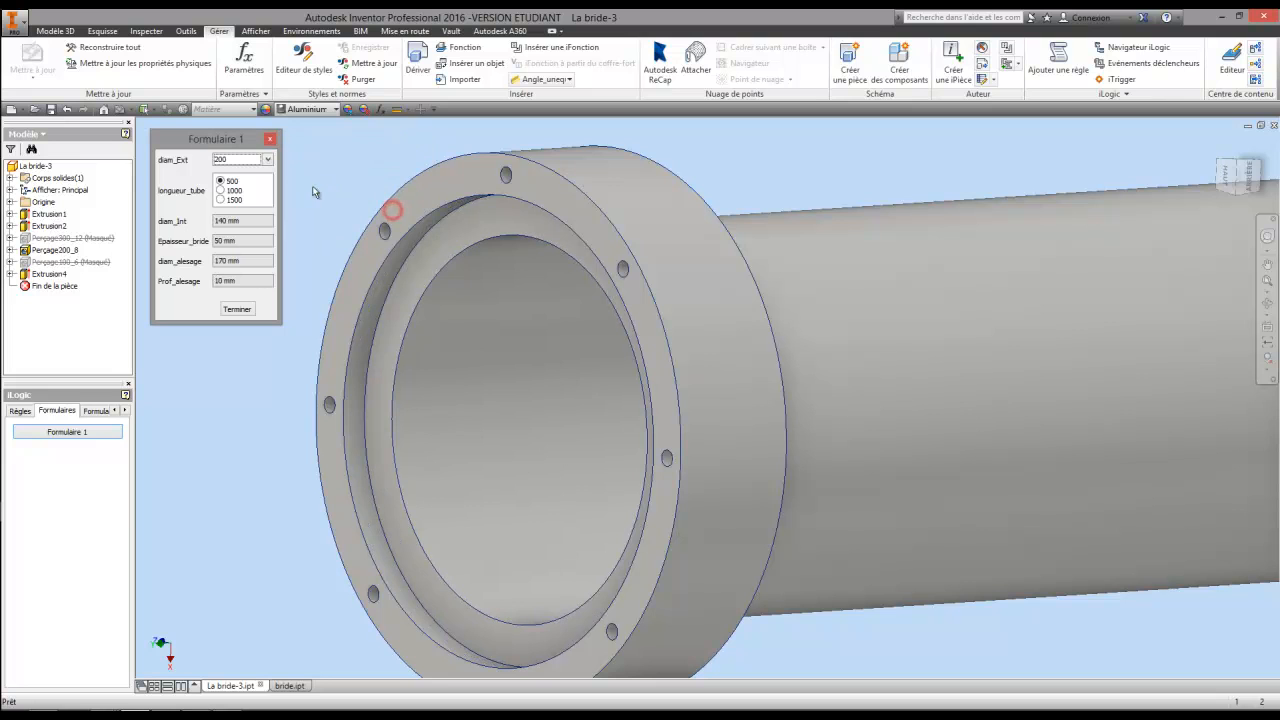
# Set diam_Ext to 300 in Formulaire 1, acknowledge the drilling message and view the whole flange.
pyautogui.click(267, 159)
pyautogui.click(257, 190)
pyautogui.moveTo(186, 185); pyautogui.dragTo(329, 170)
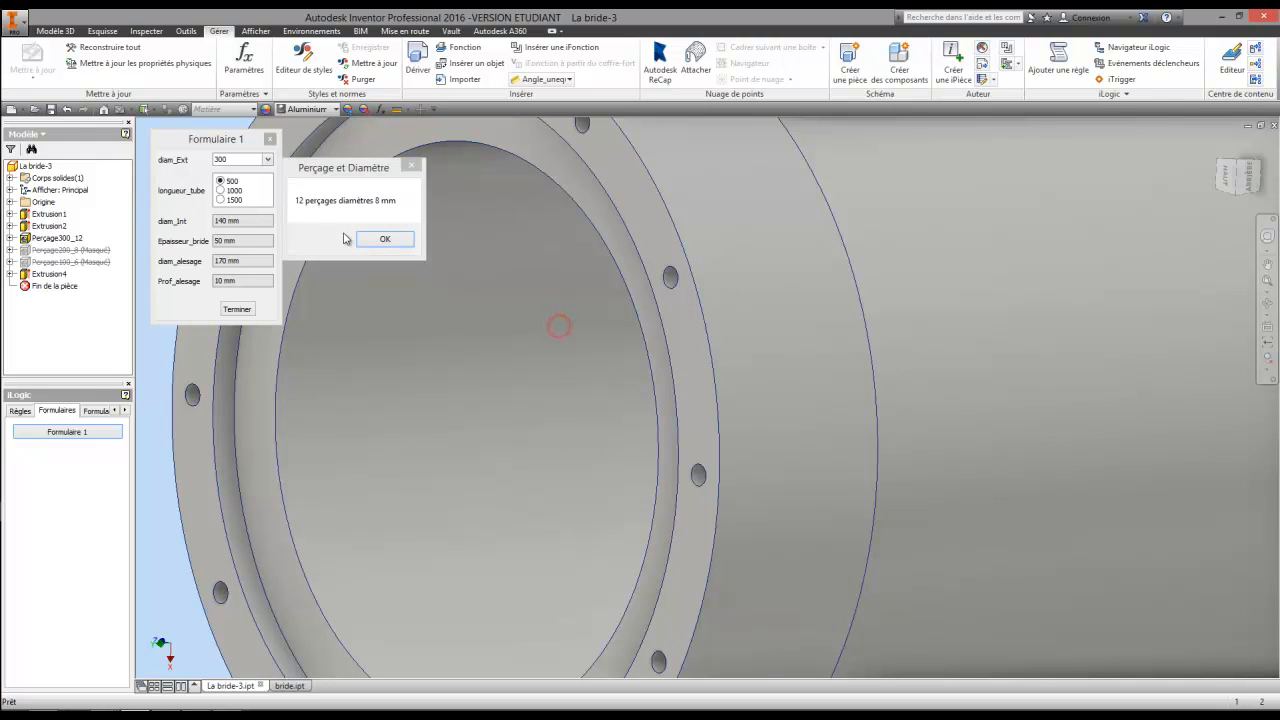
pyautogui.click(372, 238)
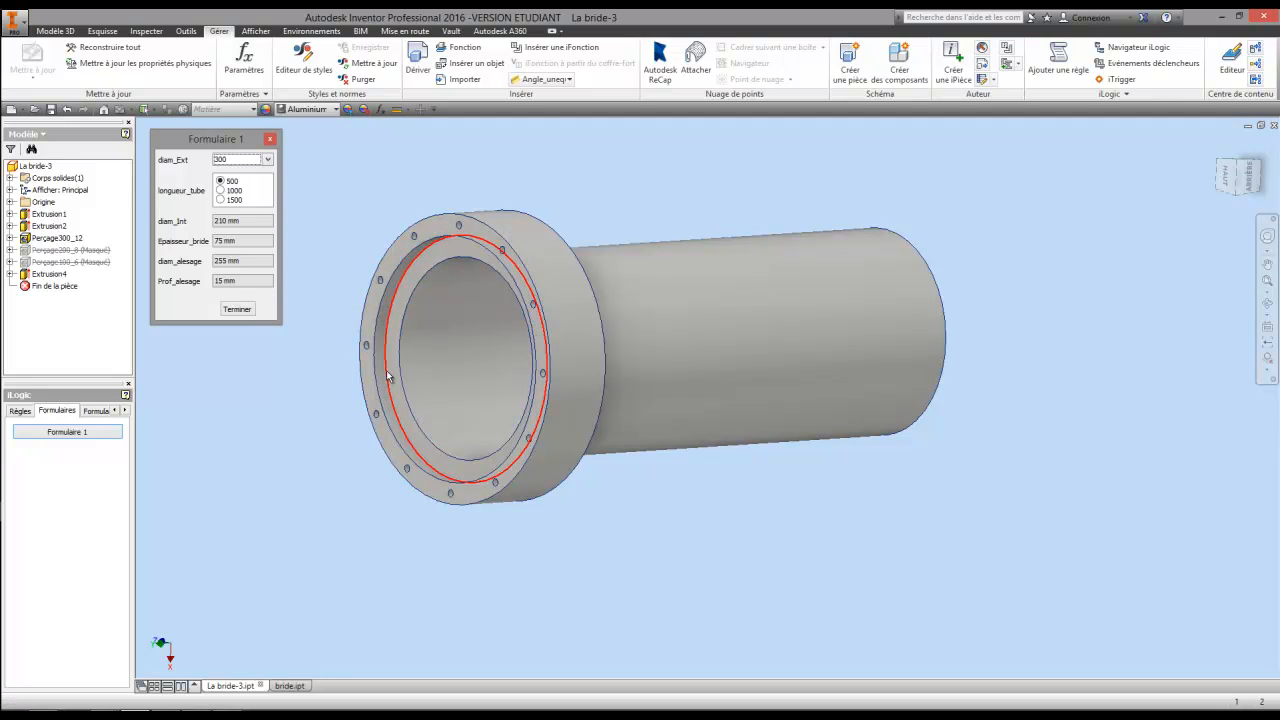
# Set diam_Ext back to 100 in Formulaire 1 and acknowledge the drilling message.
pyautogui.click(267, 161)
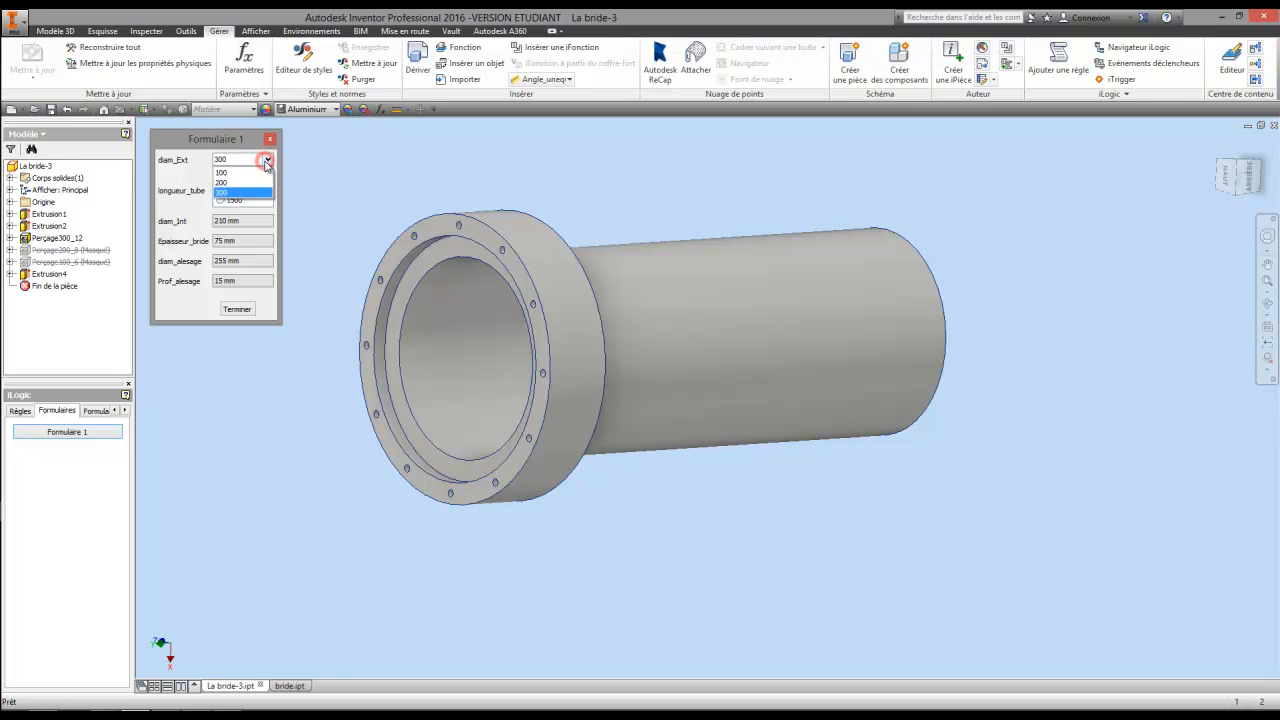
pyautogui.click(240, 172)
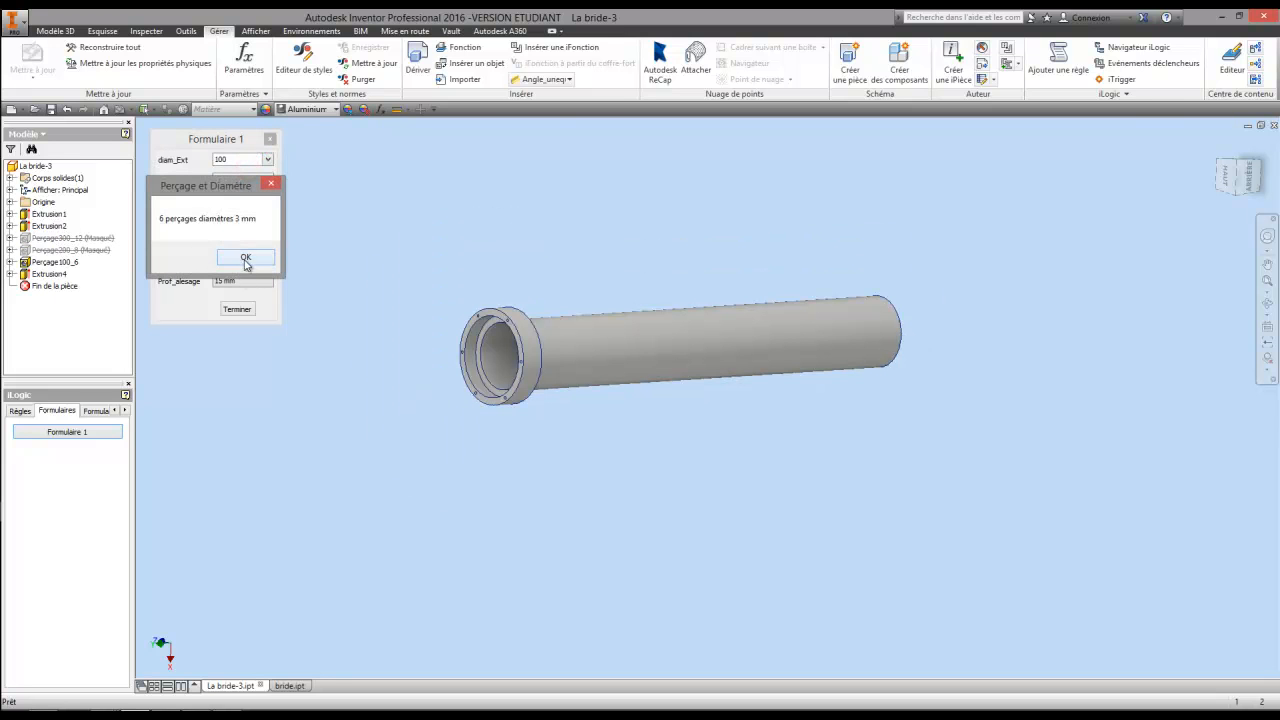
pyautogui.click(245, 258)
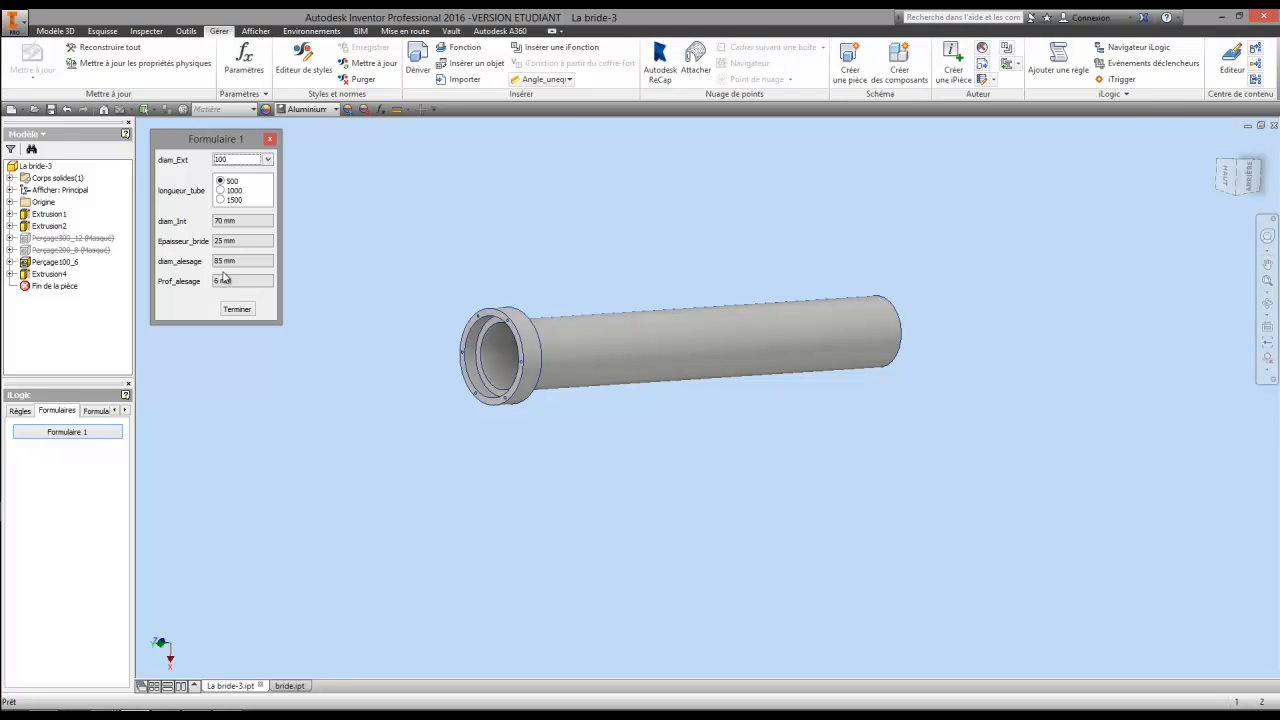
# Set longueur_tube to 1500 in Formulaire 1 and finish the form.
pyautogui.click(220, 201)
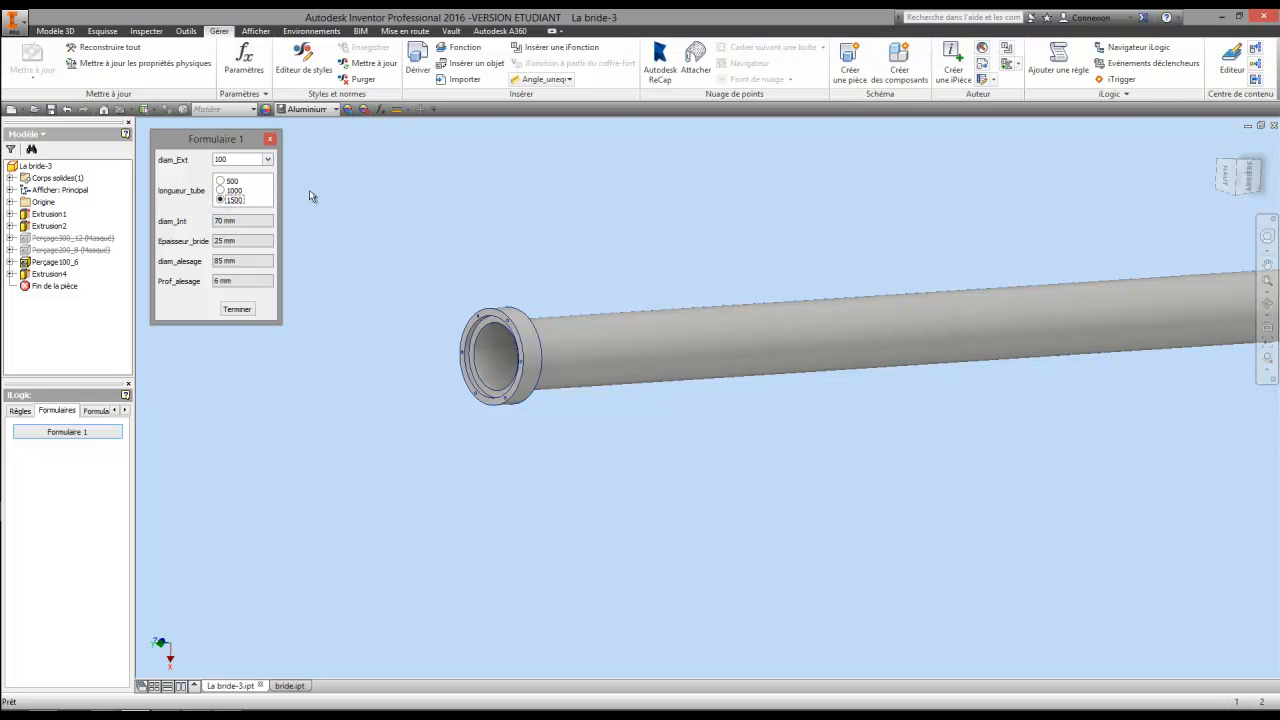
pyautogui.click(238, 309)
pyautogui.scroll(4, 353, 364)
pyautogui.scroll(-2, 353, 364)
pyautogui.moveTo(351, 363); pyautogui.dragTo(329, 371, button='middle')
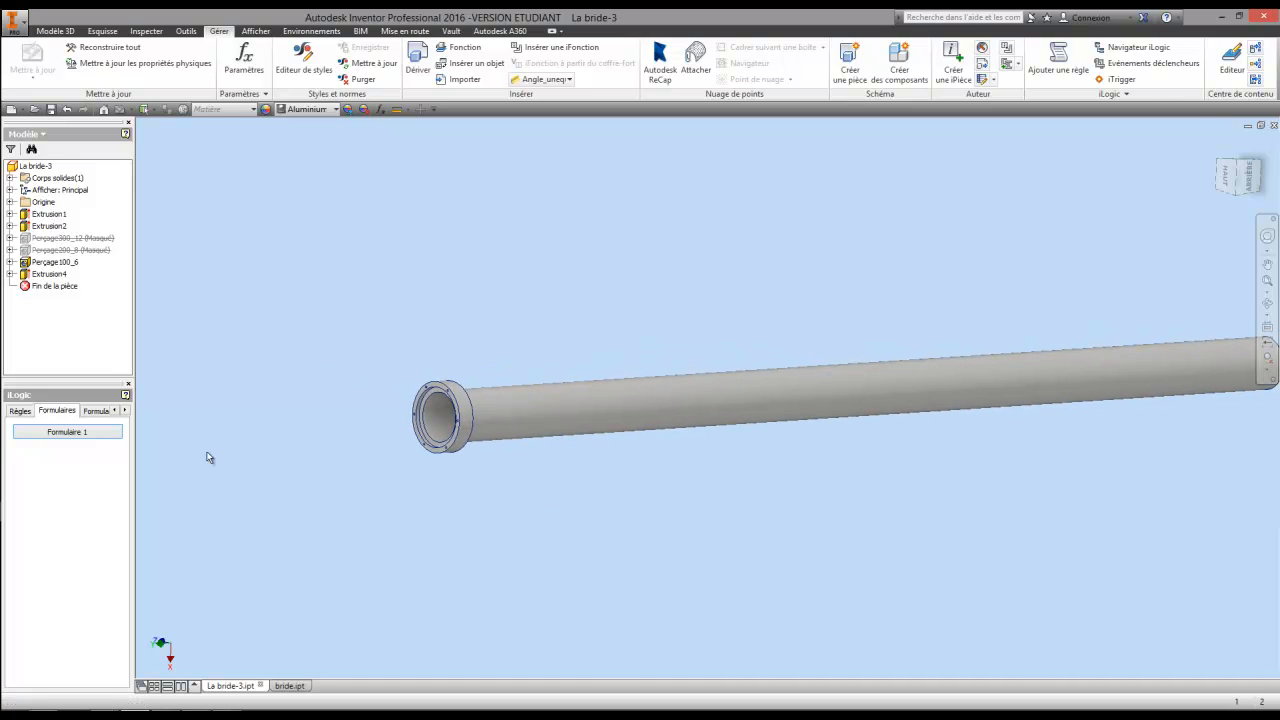
# Open the iLogic rule Règle nombre de perçage for editing, review its code, and close it with its message acknowledged.
pyautogui.click(20, 411)
pyautogui.click(62, 439)
pyautogui.rightClick(62, 440)
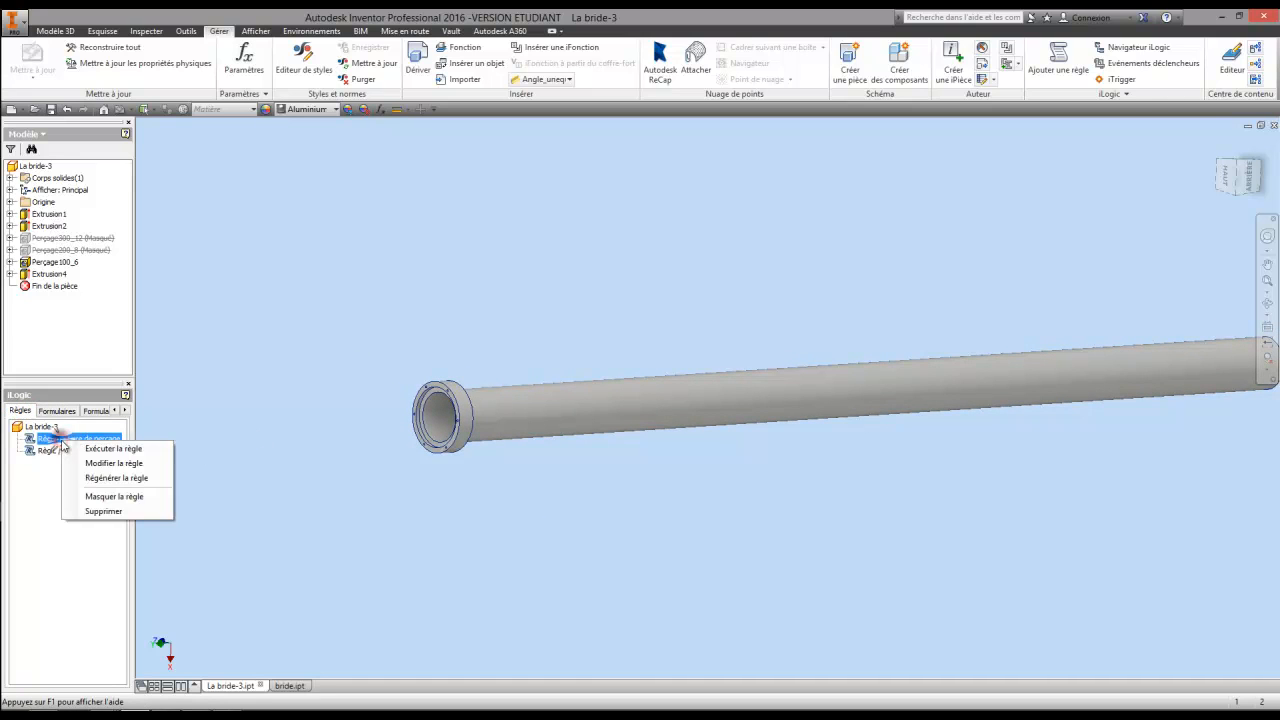
pyautogui.click(113, 464)
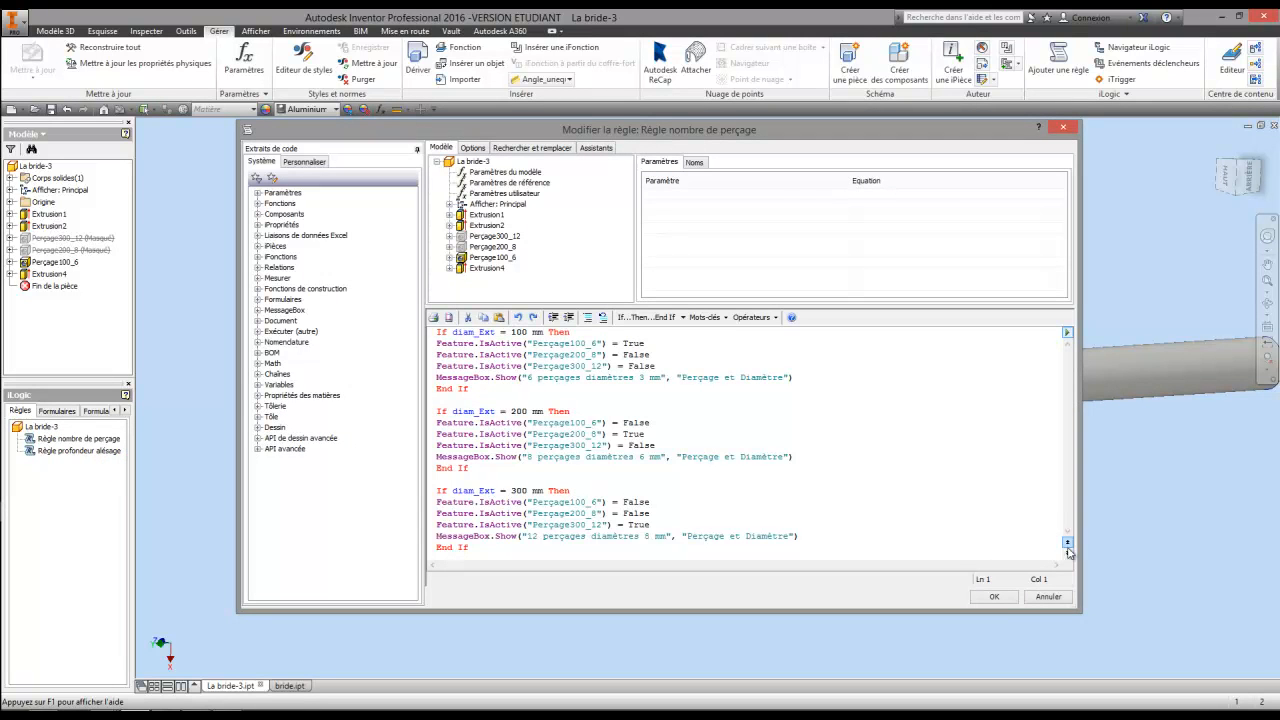
pyautogui.click(1008, 598)
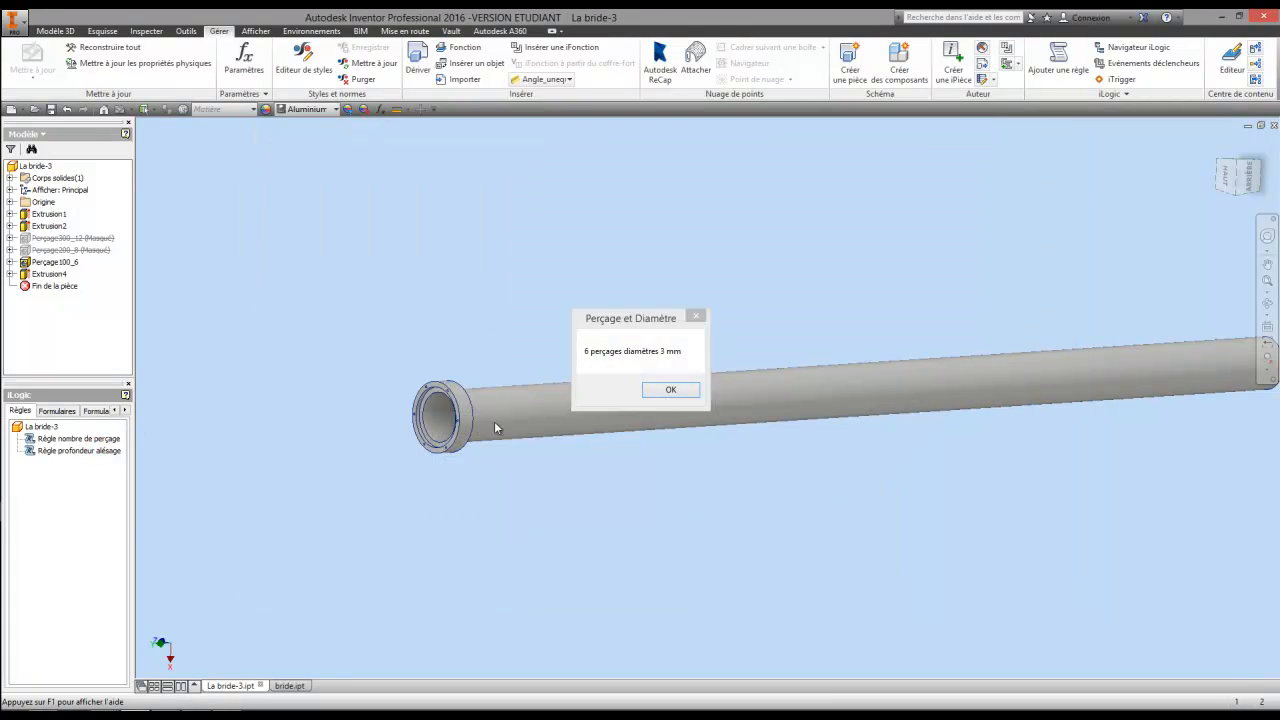
pyautogui.click(683, 388)
# Open the iLogic rule Règle profondeur alésage for editing, review its bore depth conditions, and close it.
pyautogui.rightClick(106, 452)
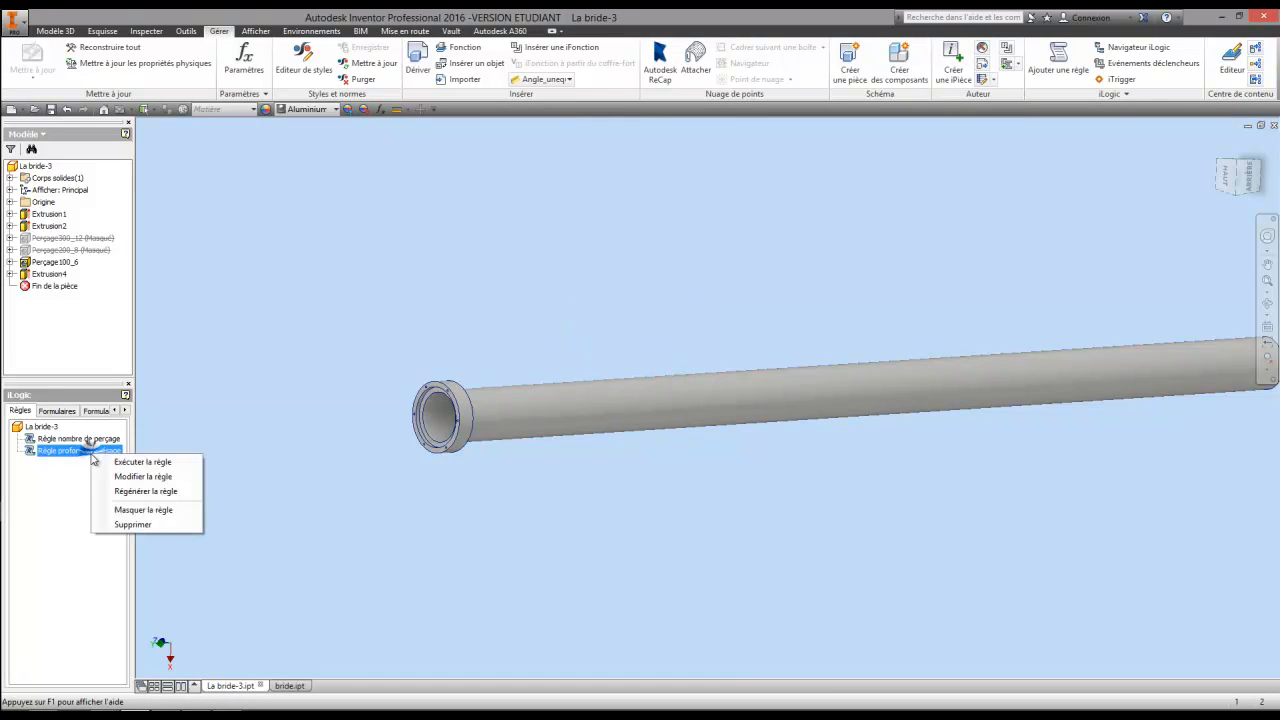
pyautogui.click(127, 479)
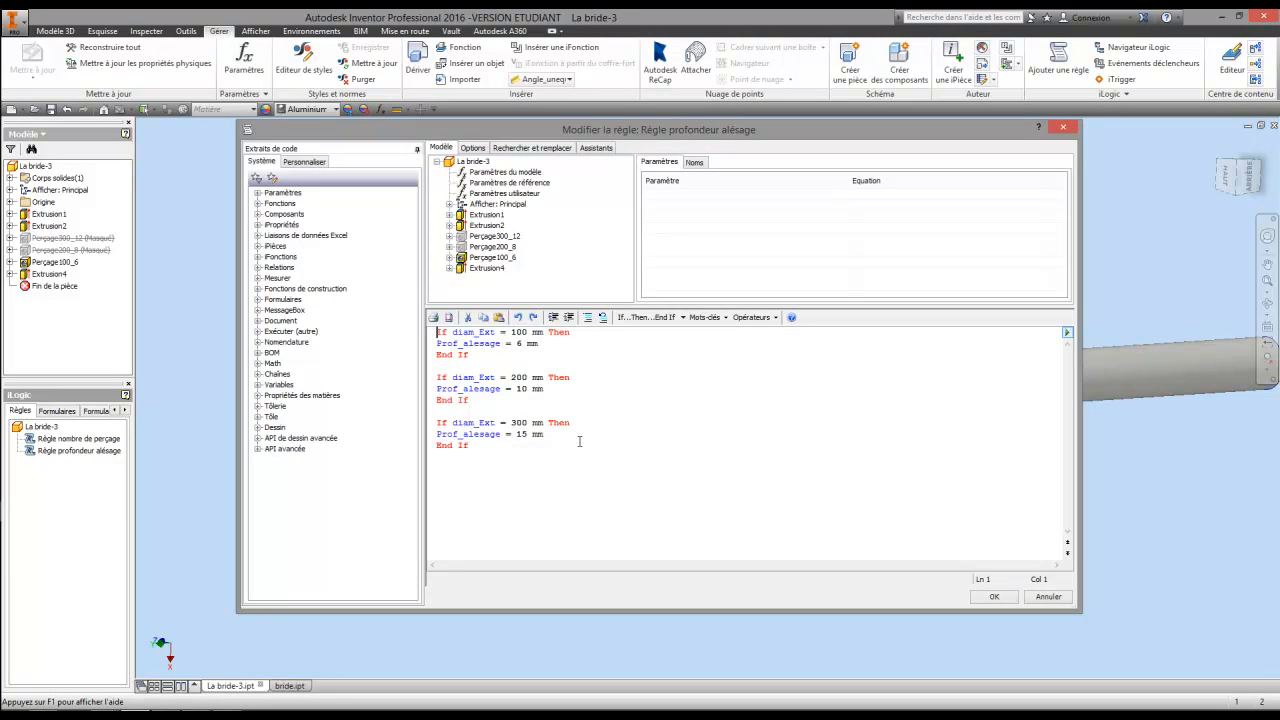
pyautogui.click(1000, 597)
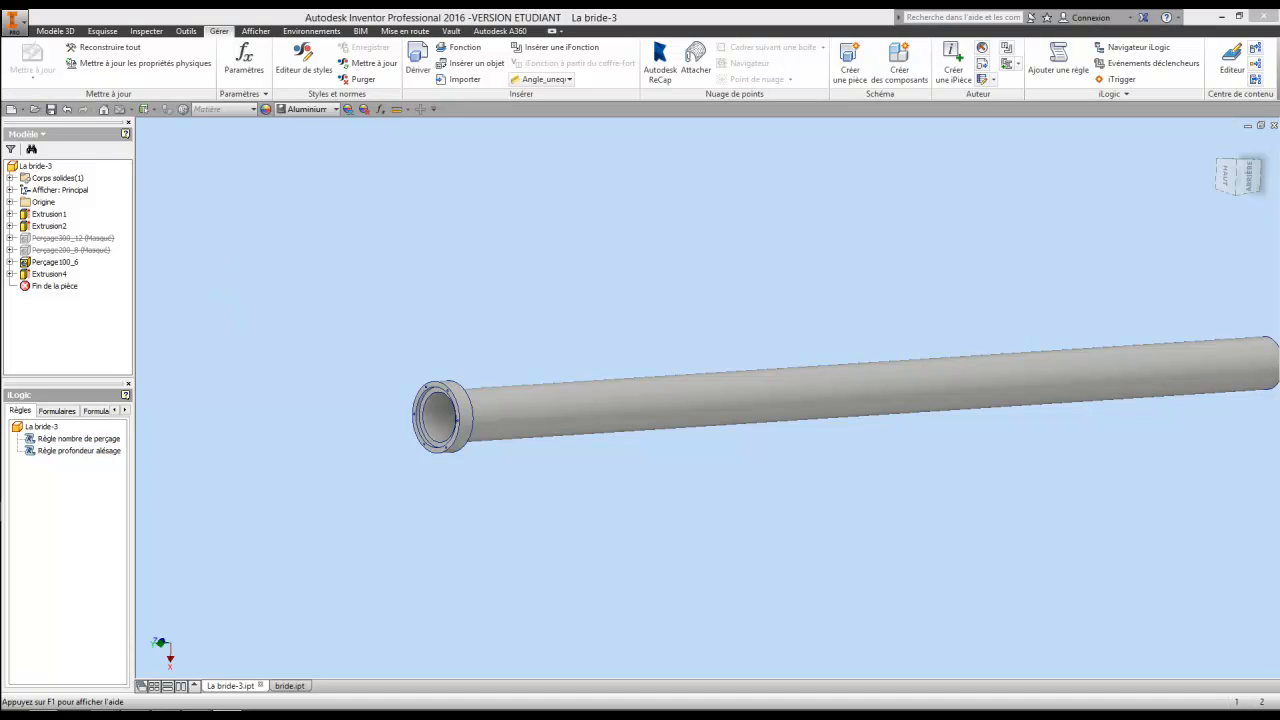
# Switch to the tutorial PDF in Adobe Reader and examine the flange requirements, user parameters, iLogic rules and XML file instruction.
pyautogui.click(141, 683)
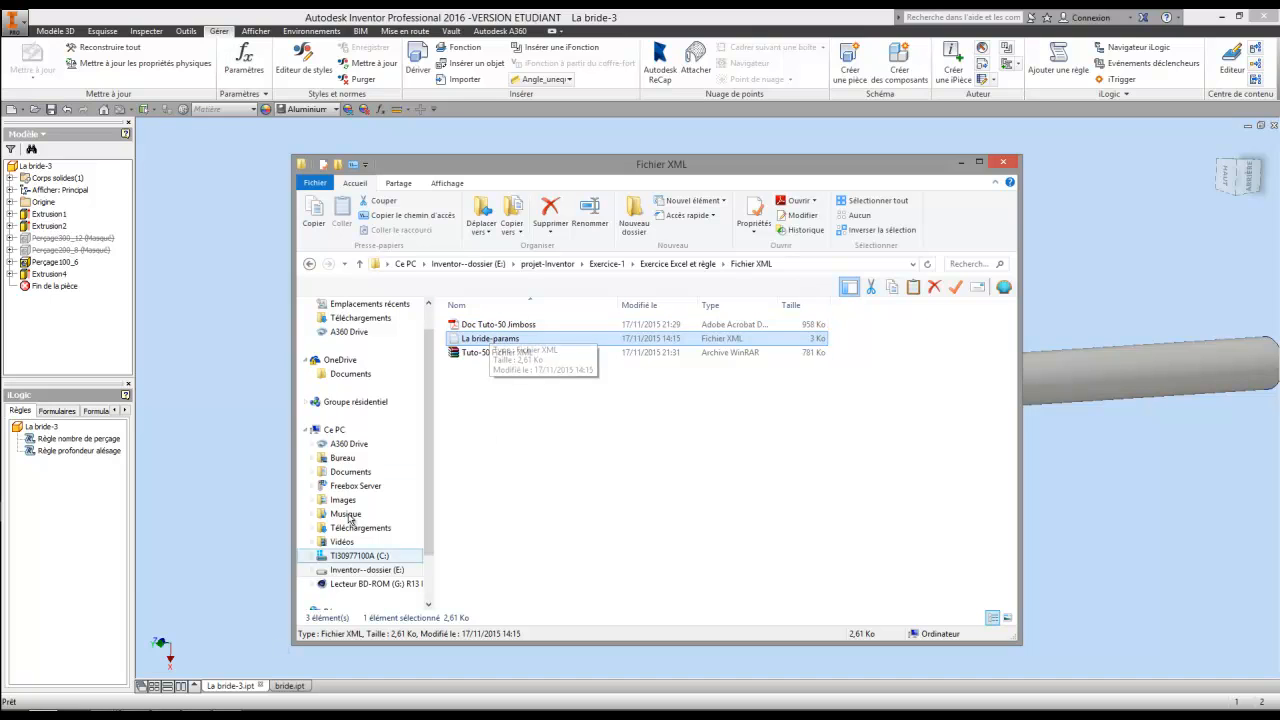
pyautogui.click(165, 714)
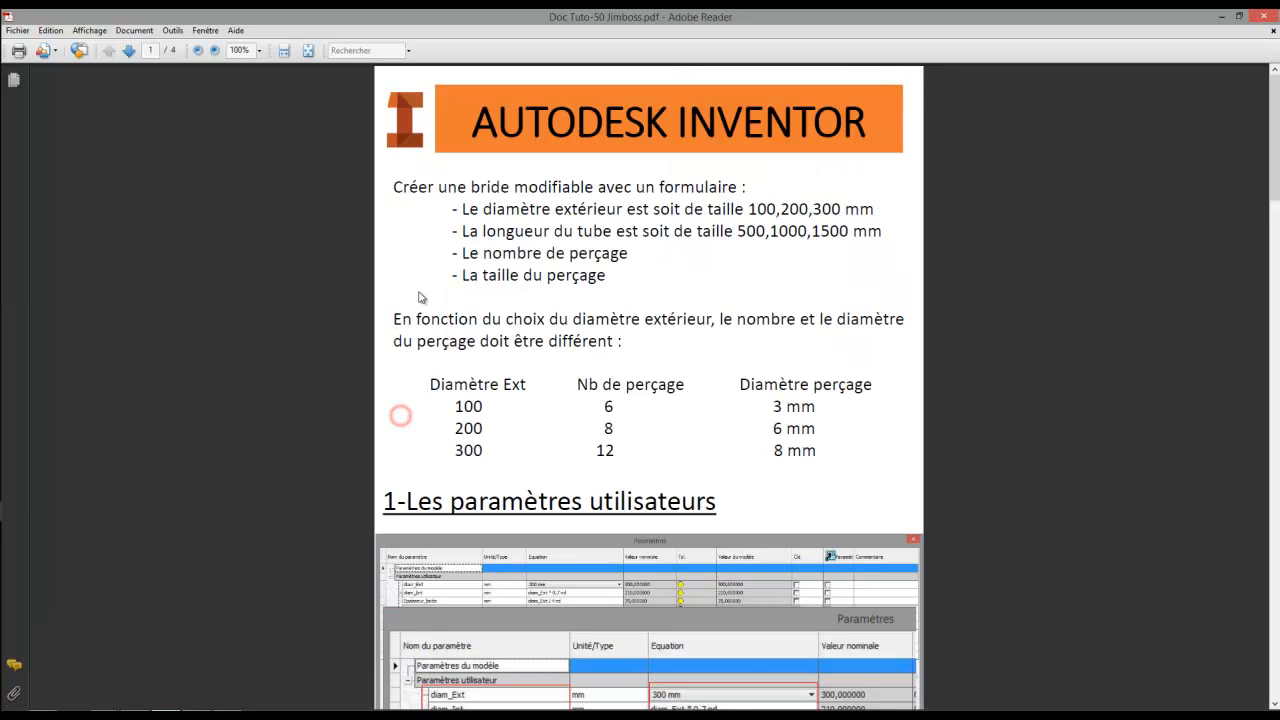
pyautogui.scroll(-1, 440, 216)
pyautogui.scroll(-5, 441, 230)
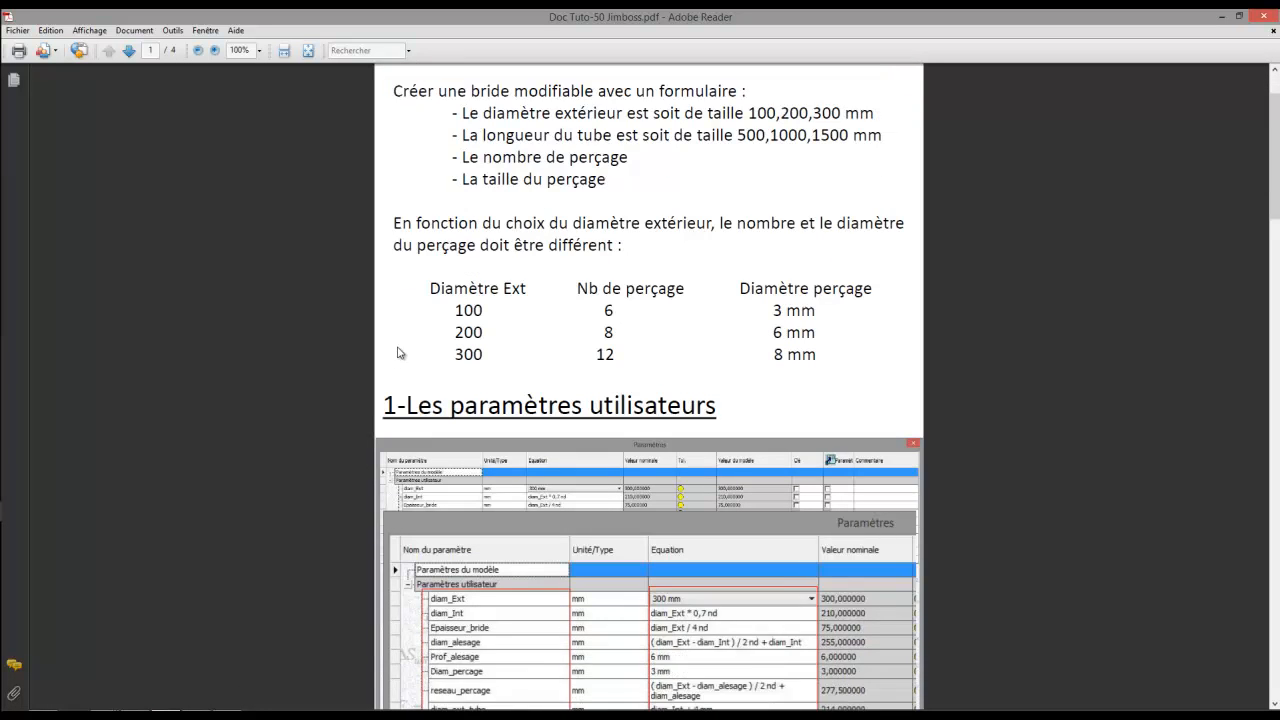
pyautogui.scroll(-10, 649, 250)
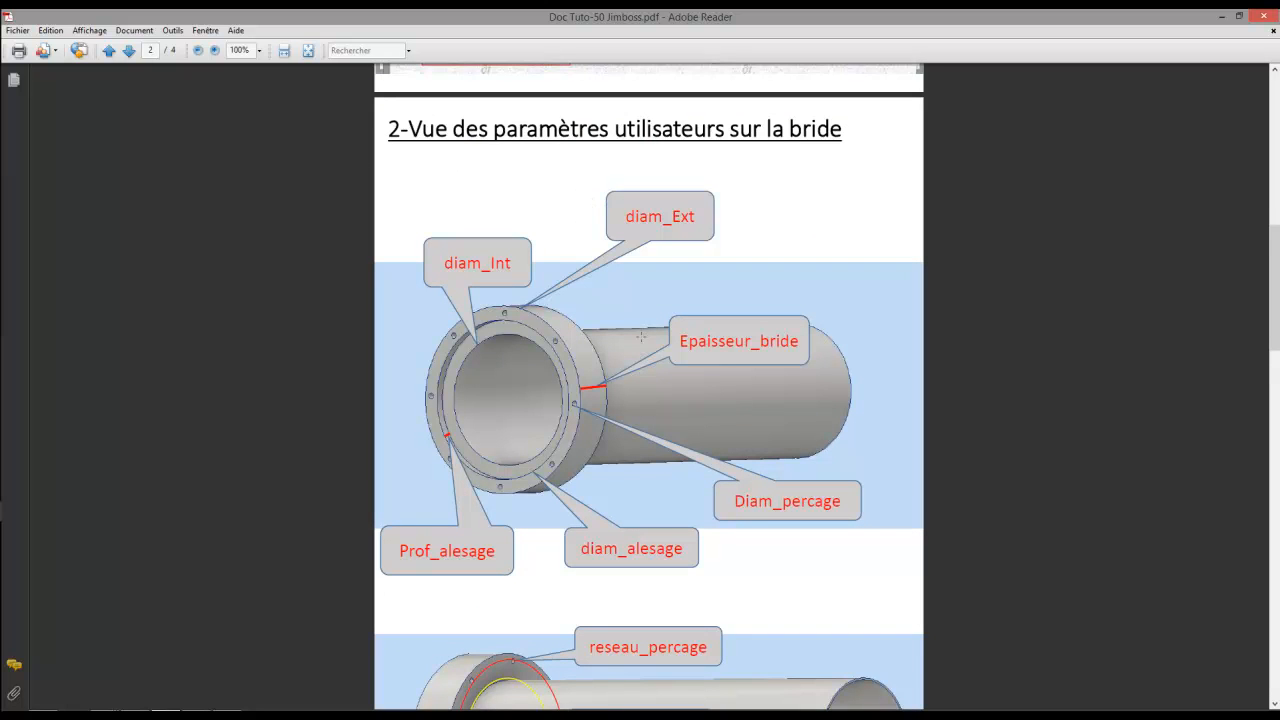
pyautogui.scroll(-4, 640, 337)
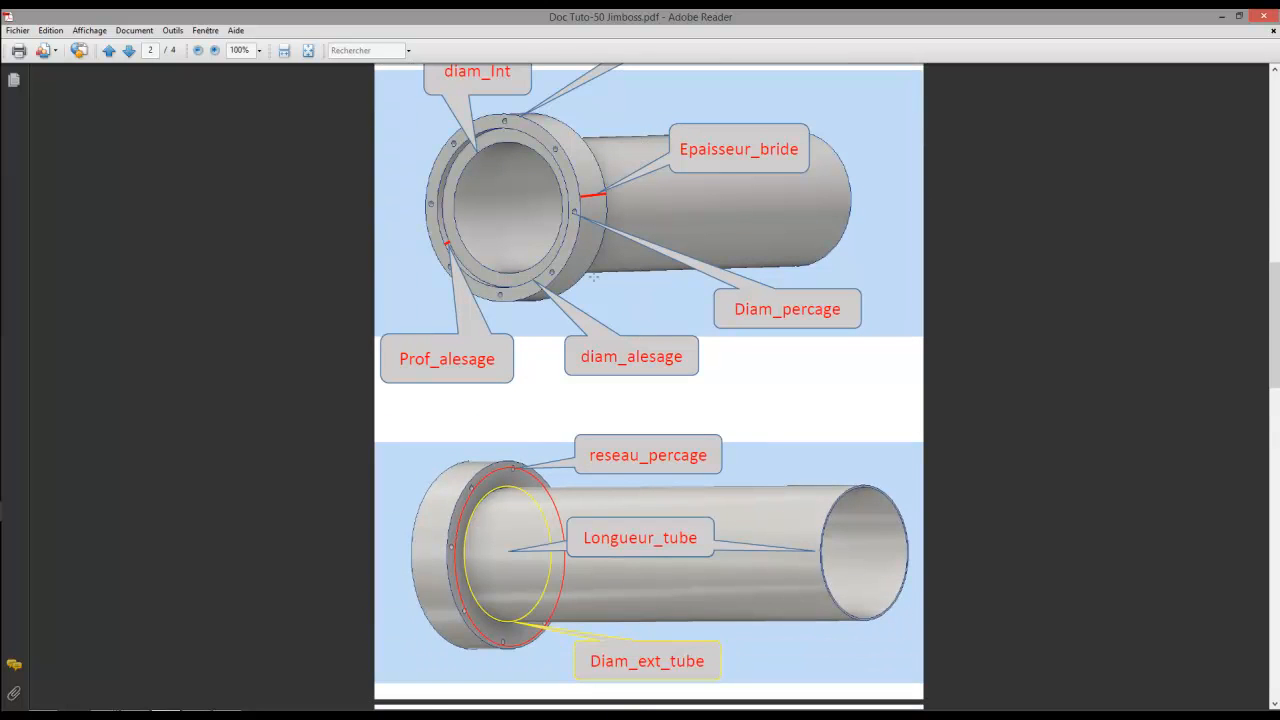
pyautogui.scroll(-15, 529, 430)
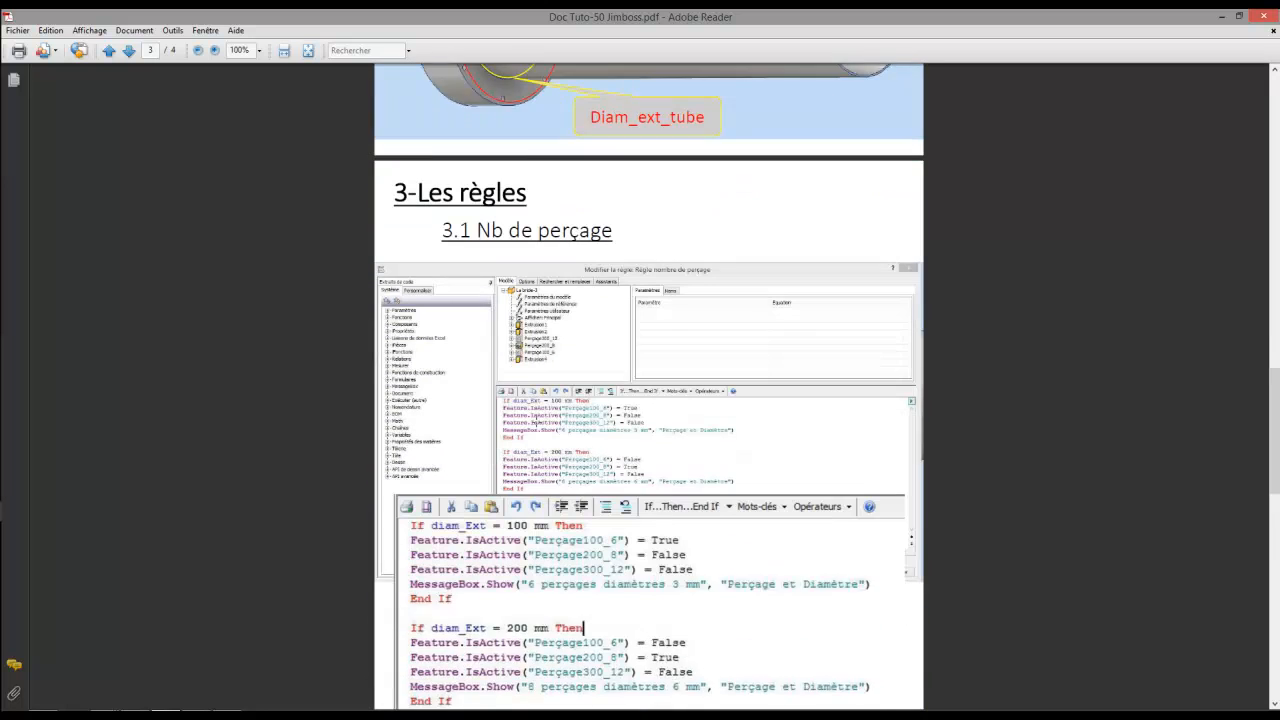
pyautogui.scroll(-15, 551, 276)
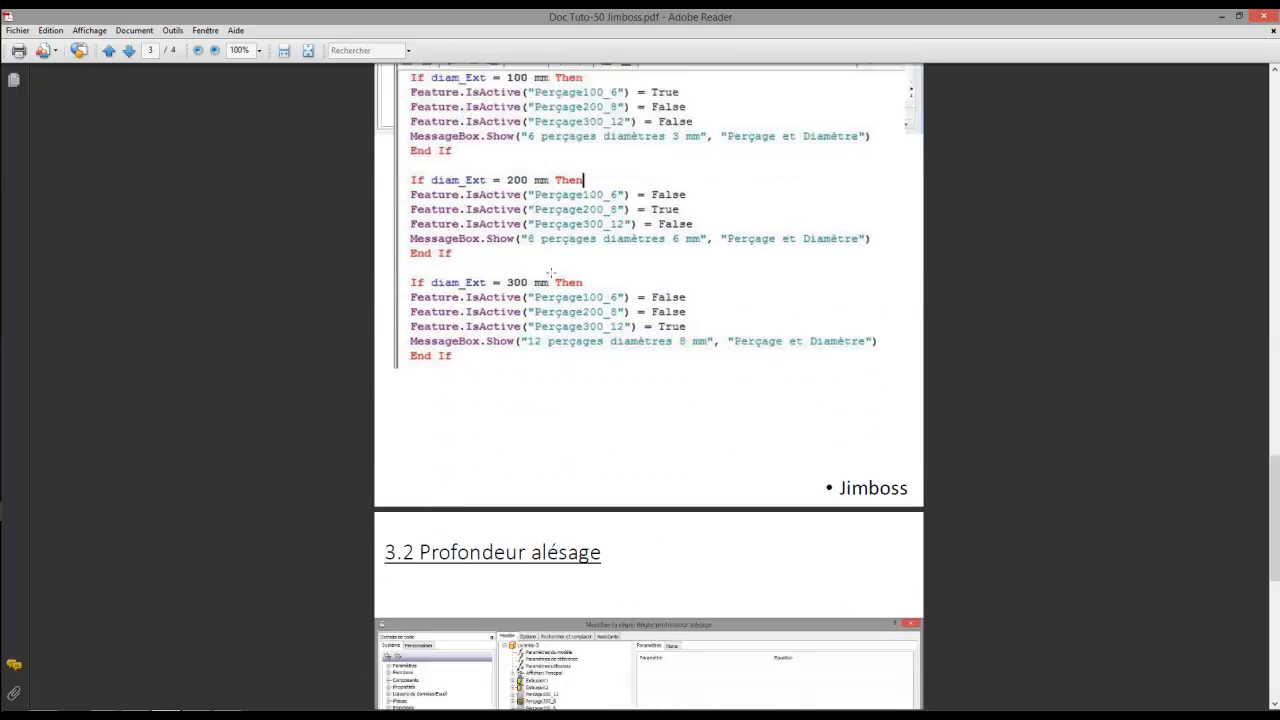
pyautogui.scroll(-3, 551, 275)
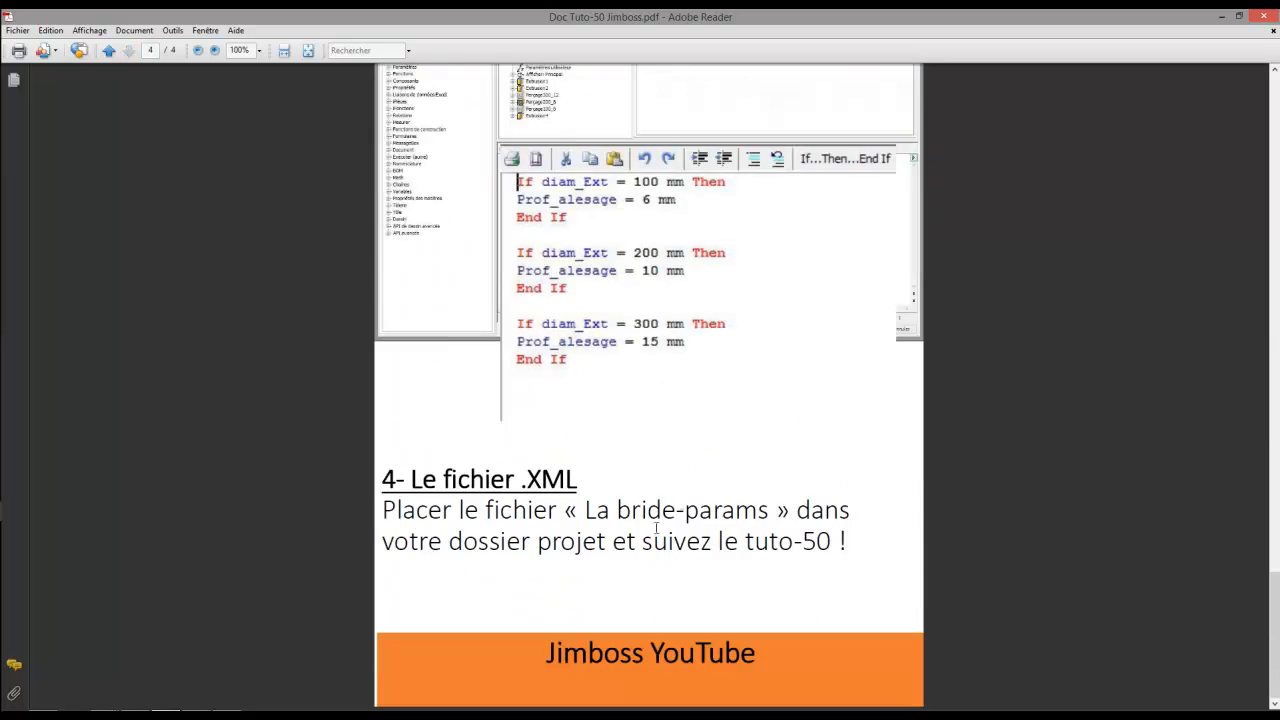
pyautogui.moveTo(378, 510); pyautogui.dragTo(828, 548)
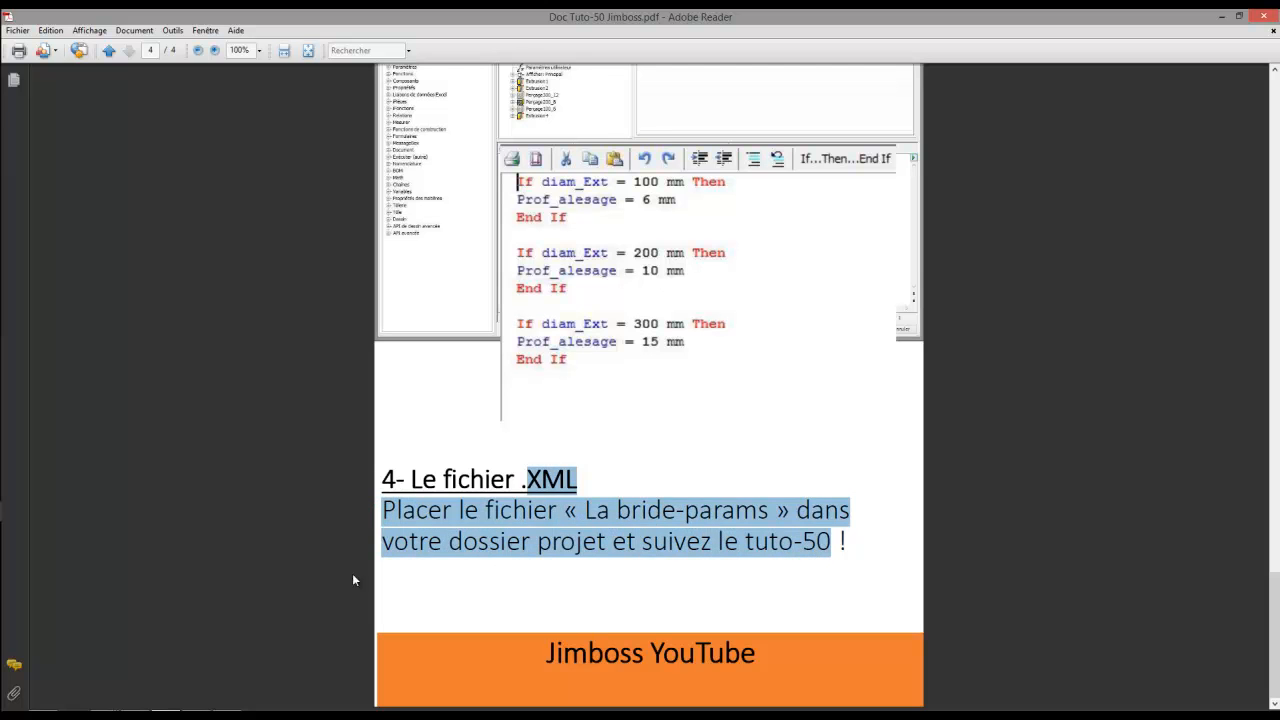
# Return to Inventor by minimizing the PDF and folder windows, activate the bride.ipt part and open its parameter table.
pyautogui.click(227, 715)
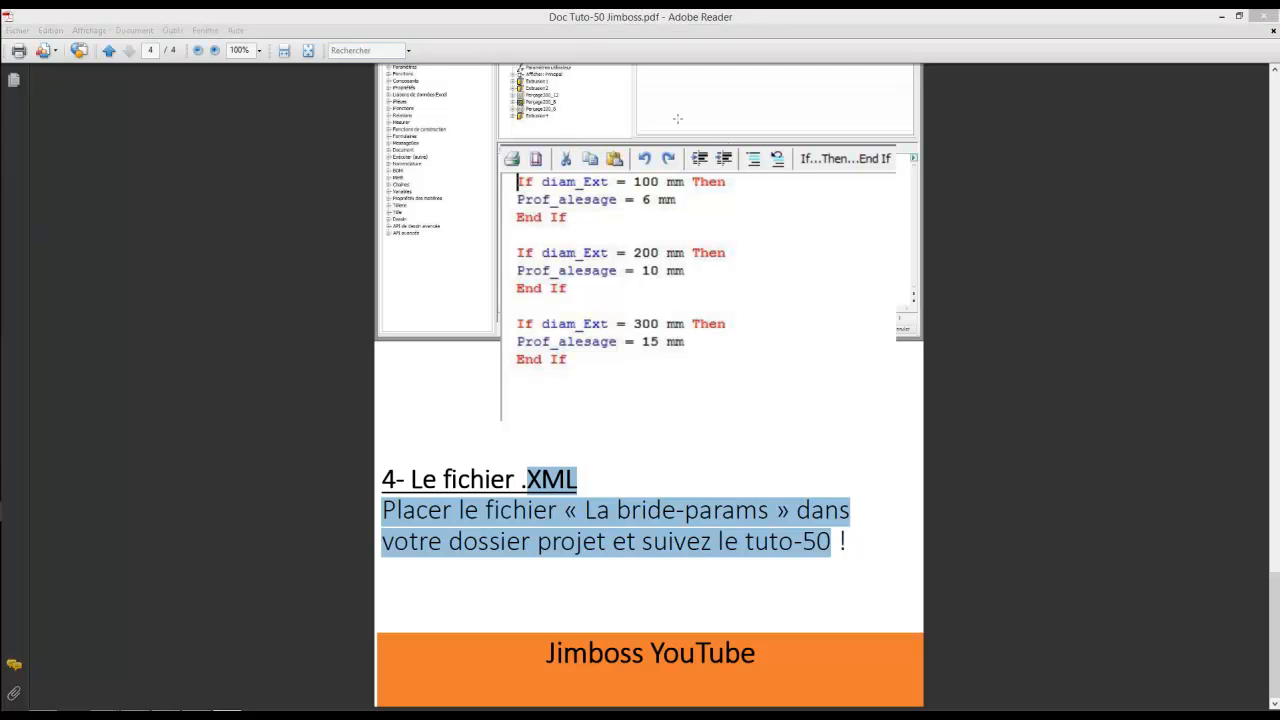
pyautogui.click(1213, 15)
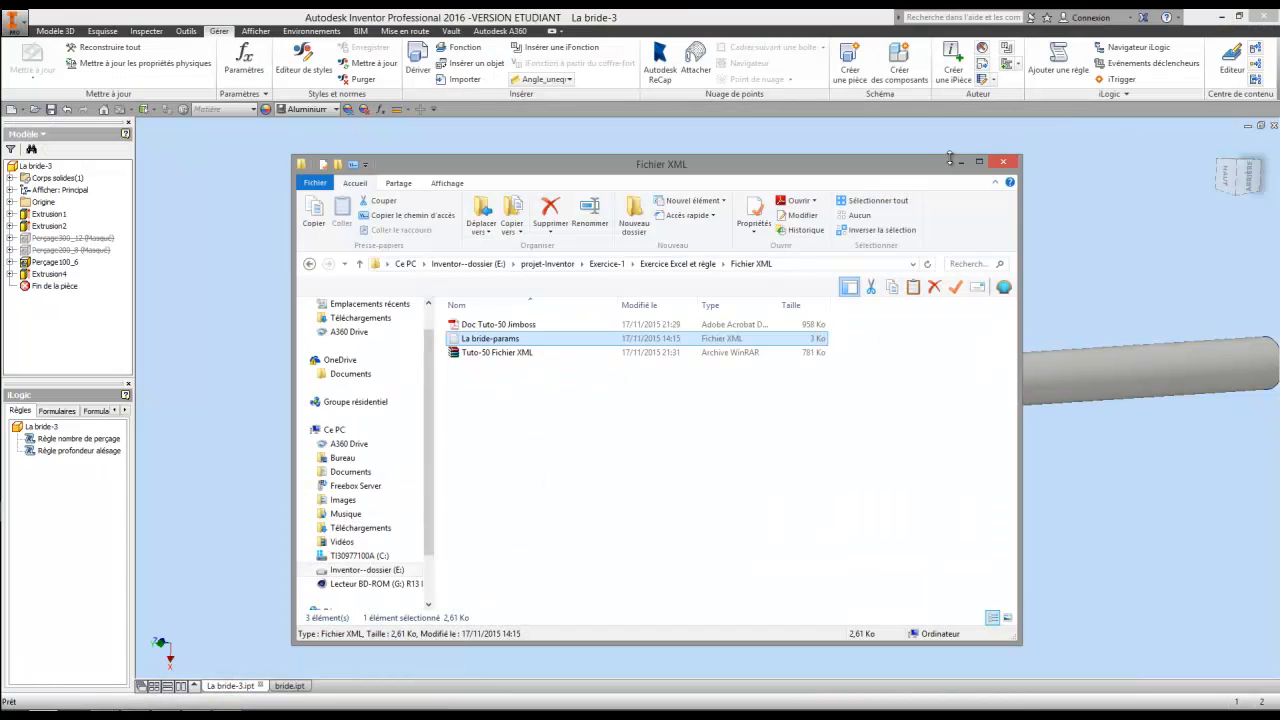
pyautogui.click(959, 163)
pyautogui.click(508, 310)
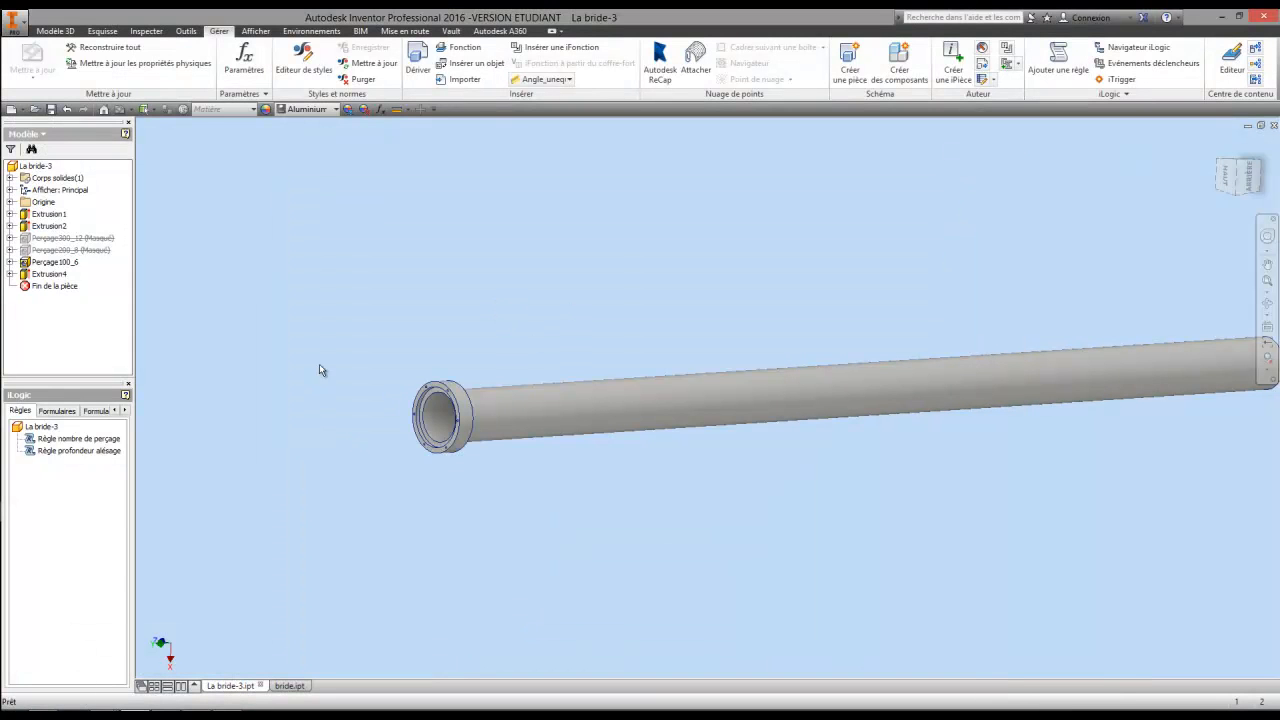
pyautogui.click(287, 686)
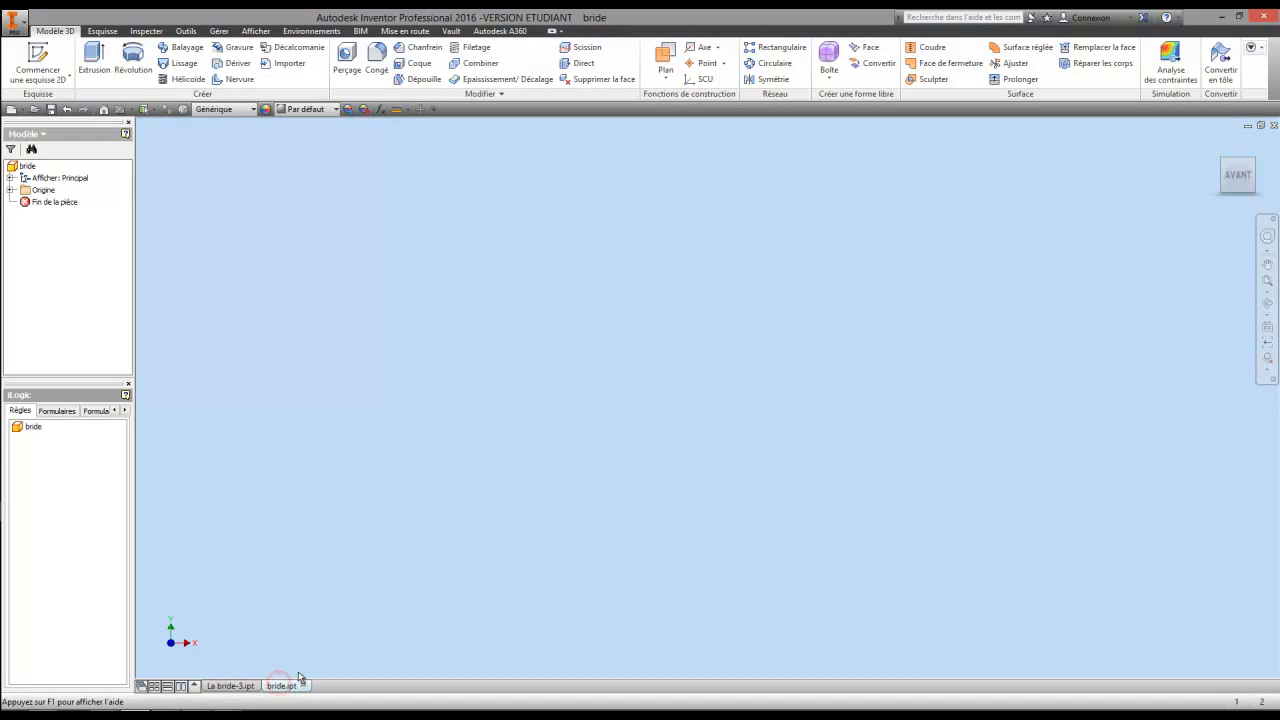
pyautogui.click(379, 110)
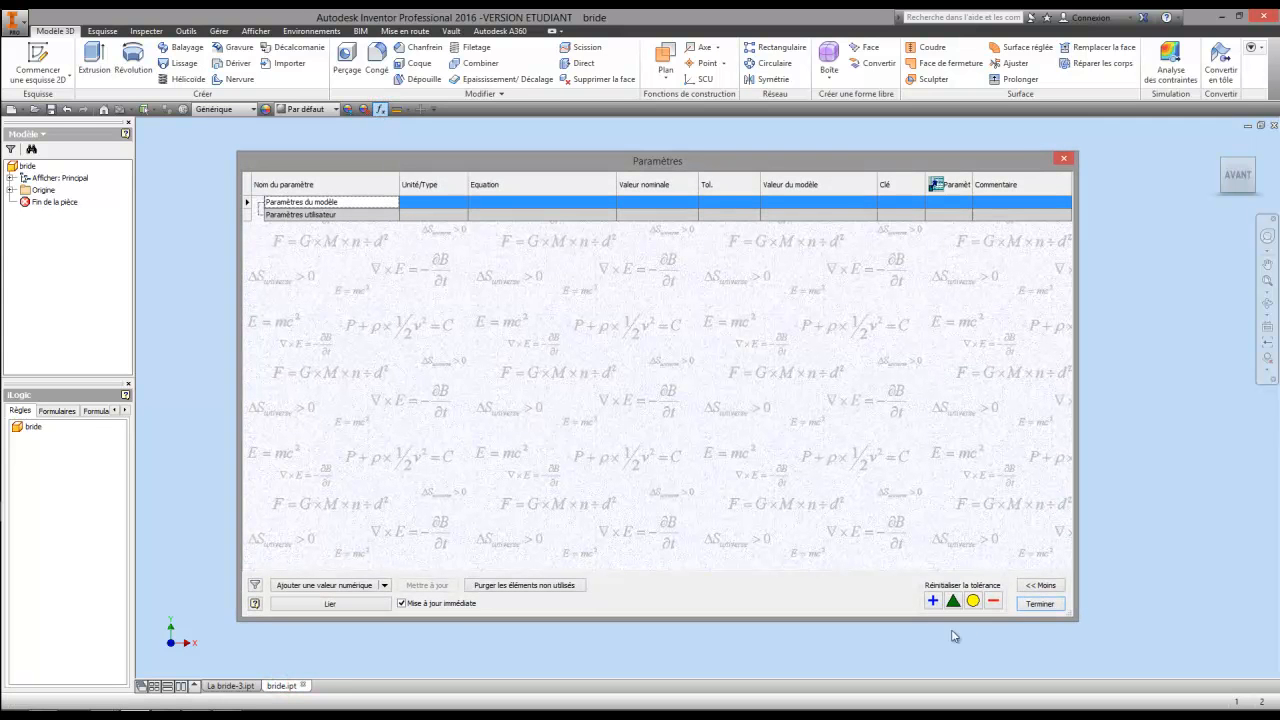
# Close the empty parameter table and import the parameters from the XML file La bride-params into the part.
pyautogui.click(1039, 605)
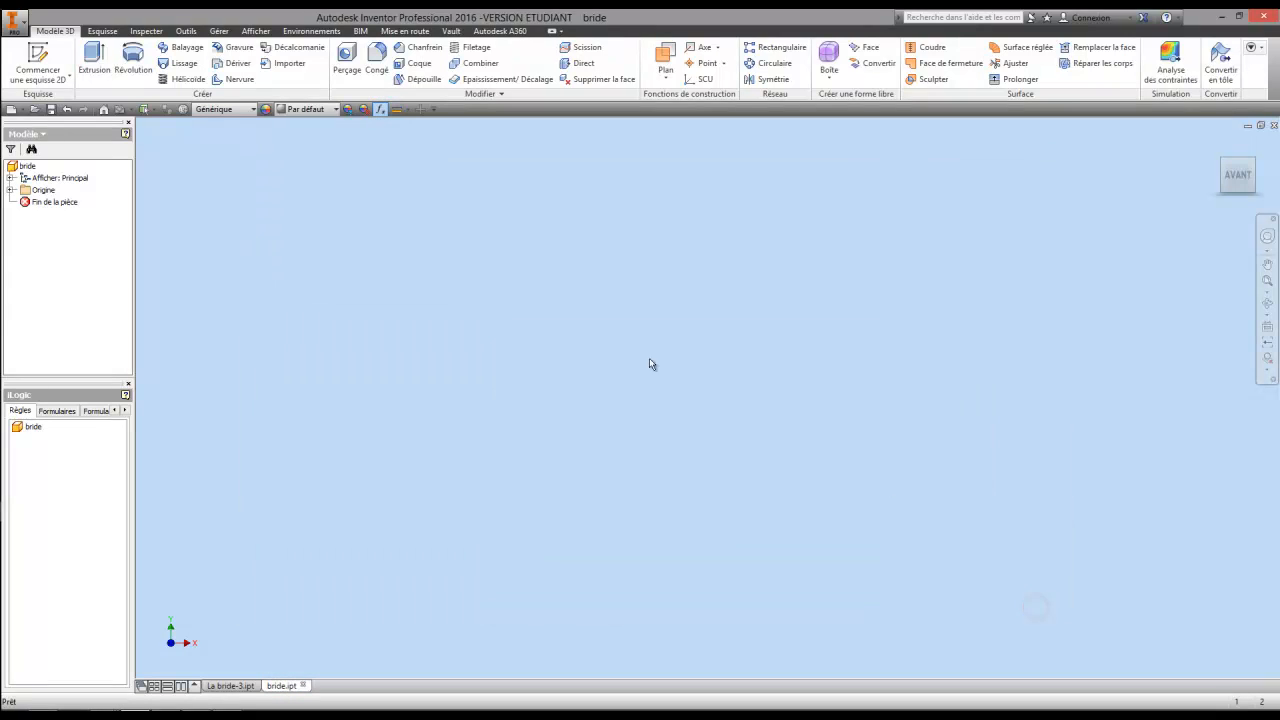
pyautogui.click(219, 31)
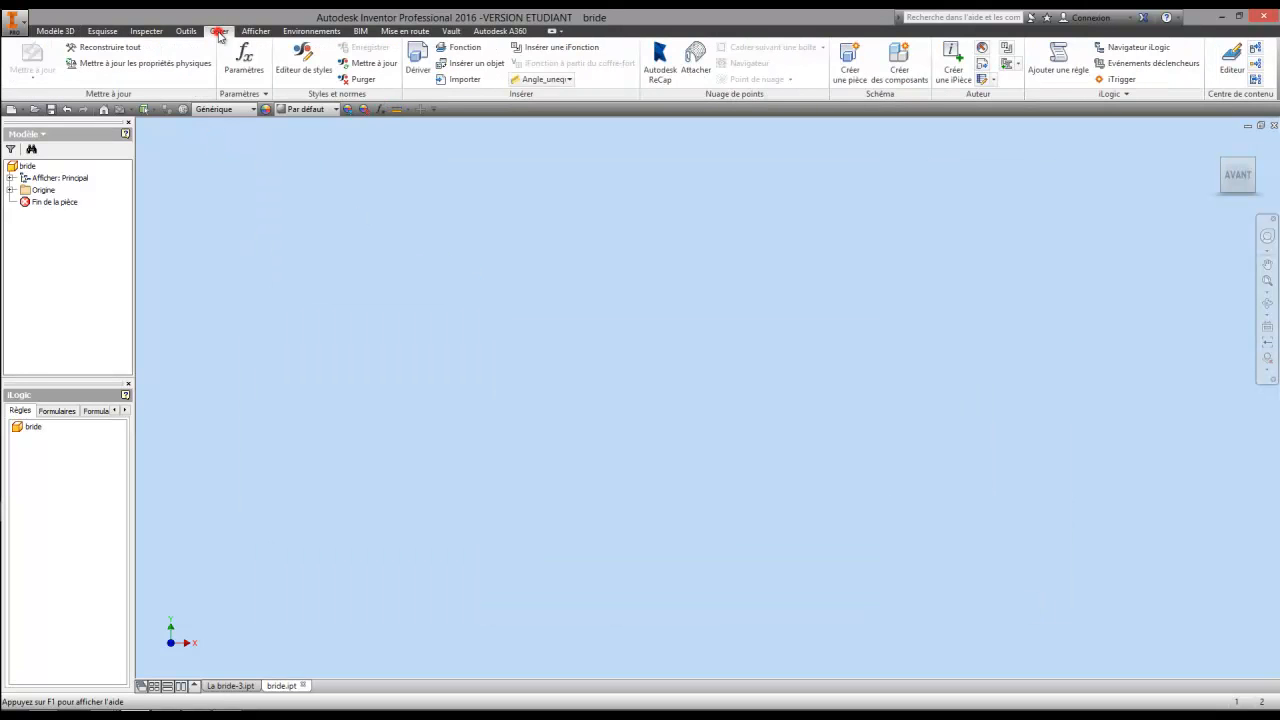
pyautogui.click(262, 94)
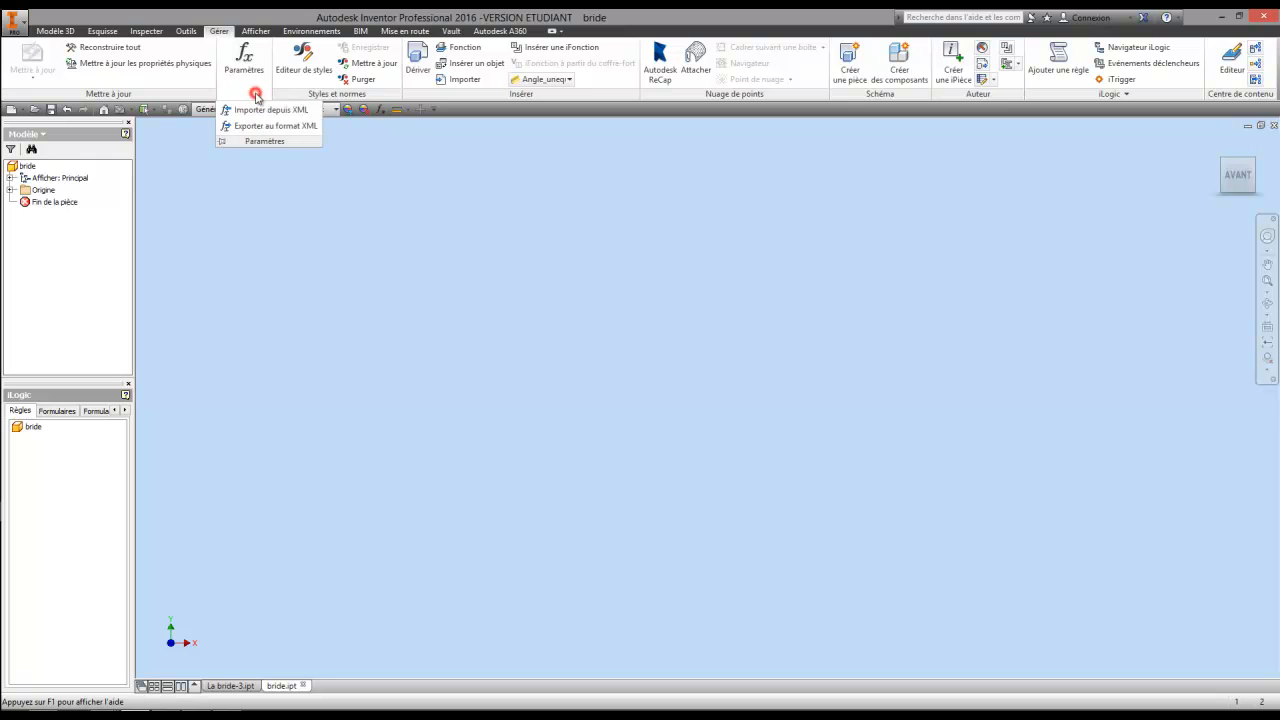
pyautogui.click(289, 107)
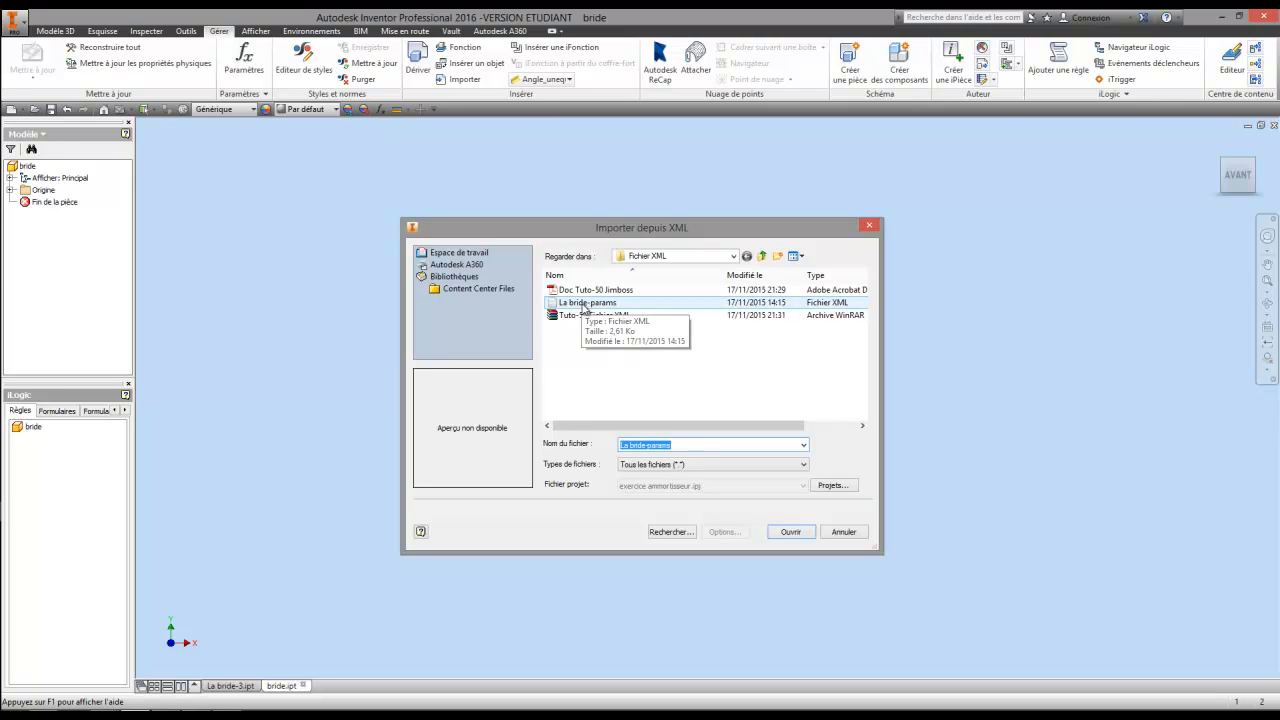
pyautogui.click(585, 305)
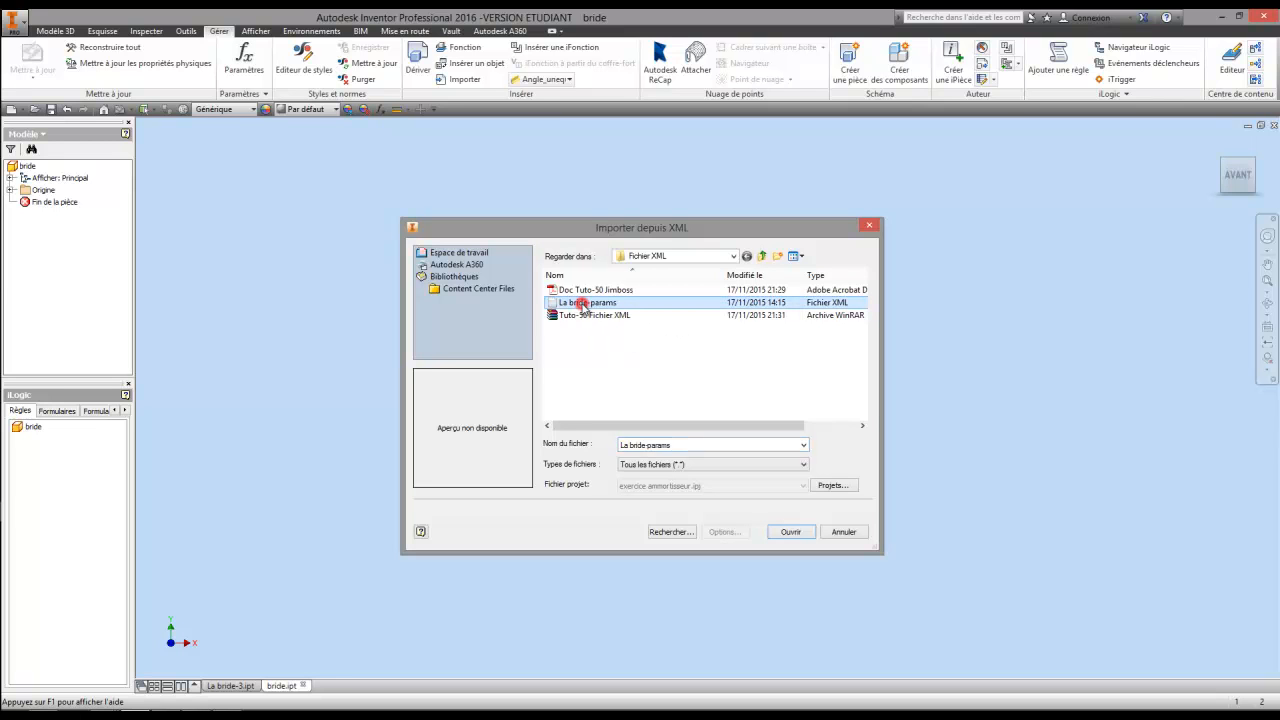
pyautogui.click(791, 532)
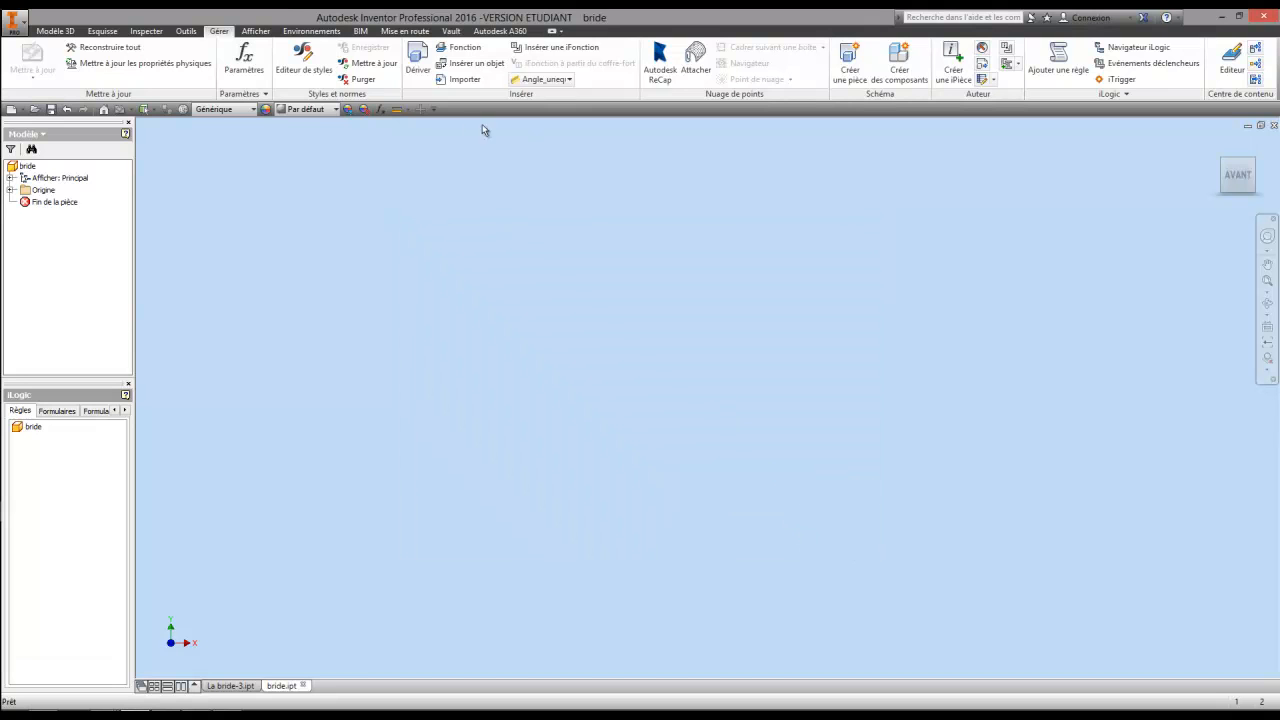
# Reopen the parameter table and set the user parameter diam_Ext to 200 mm after trying its 100 mm value.
pyautogui.click(382, 110)
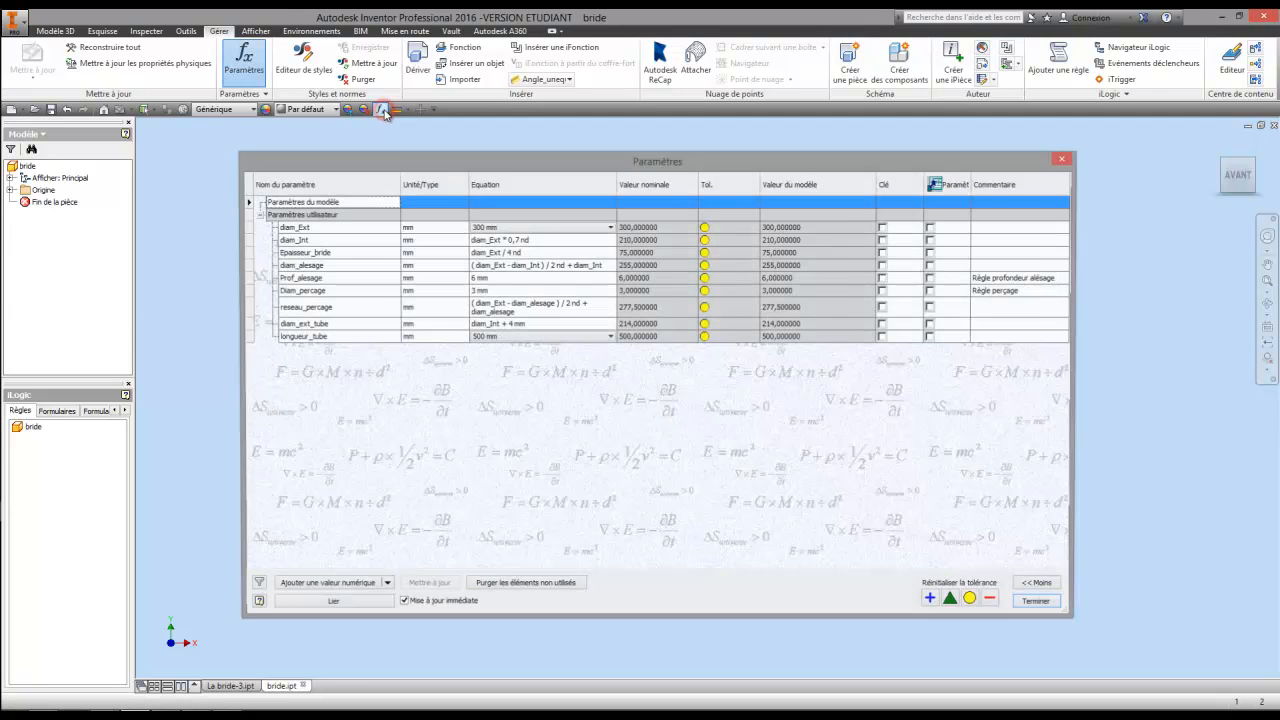
pyautogui.moveTo(500, 168); pyautogui.dragTo(515, 165)
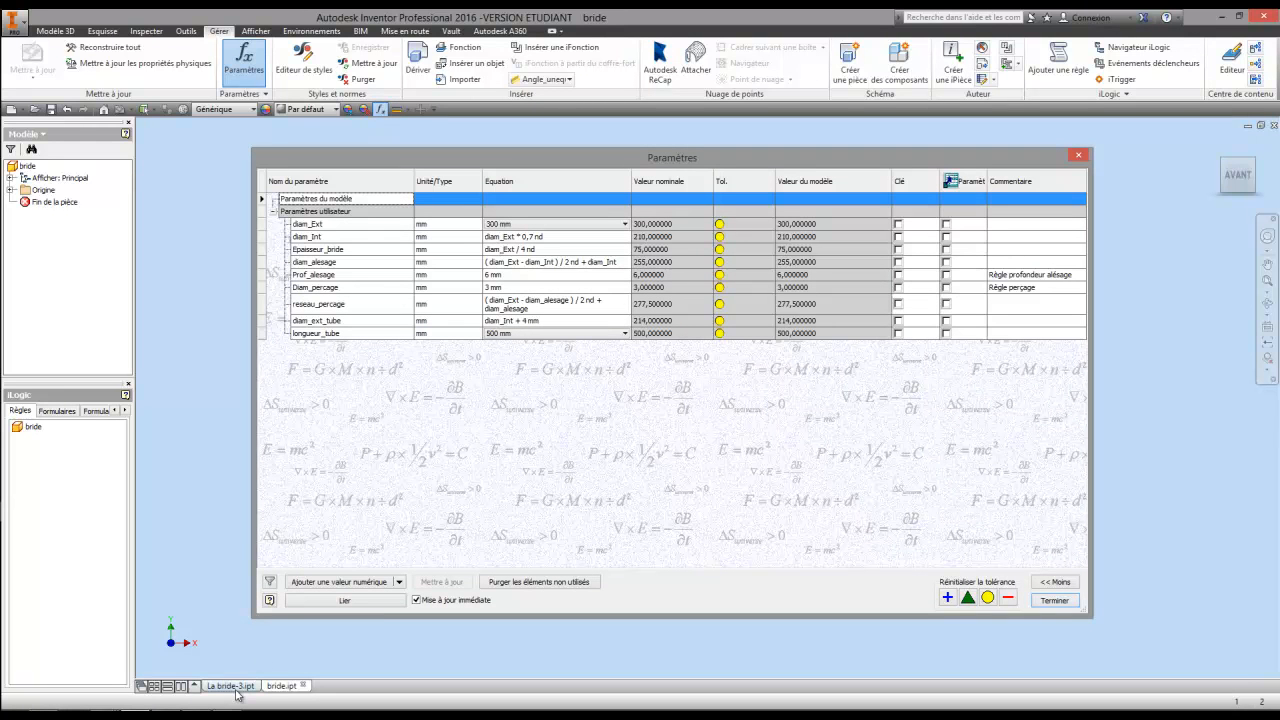
pyautogui.moveTo(237, 693)
pyautogui.click(625, 224)
pyautogui.click(523, 249)
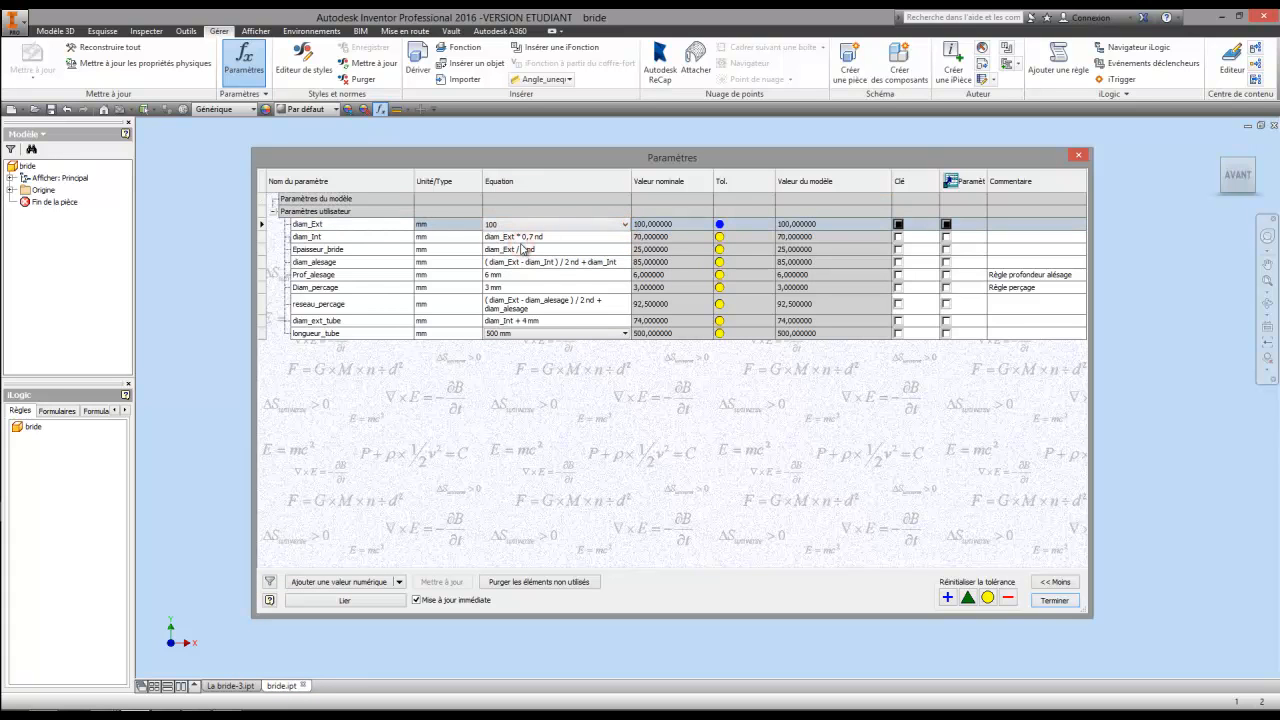
pyautogui.click(625, 224)
pyautogui.click(556, 252)
pyautogui.click(588, 380)
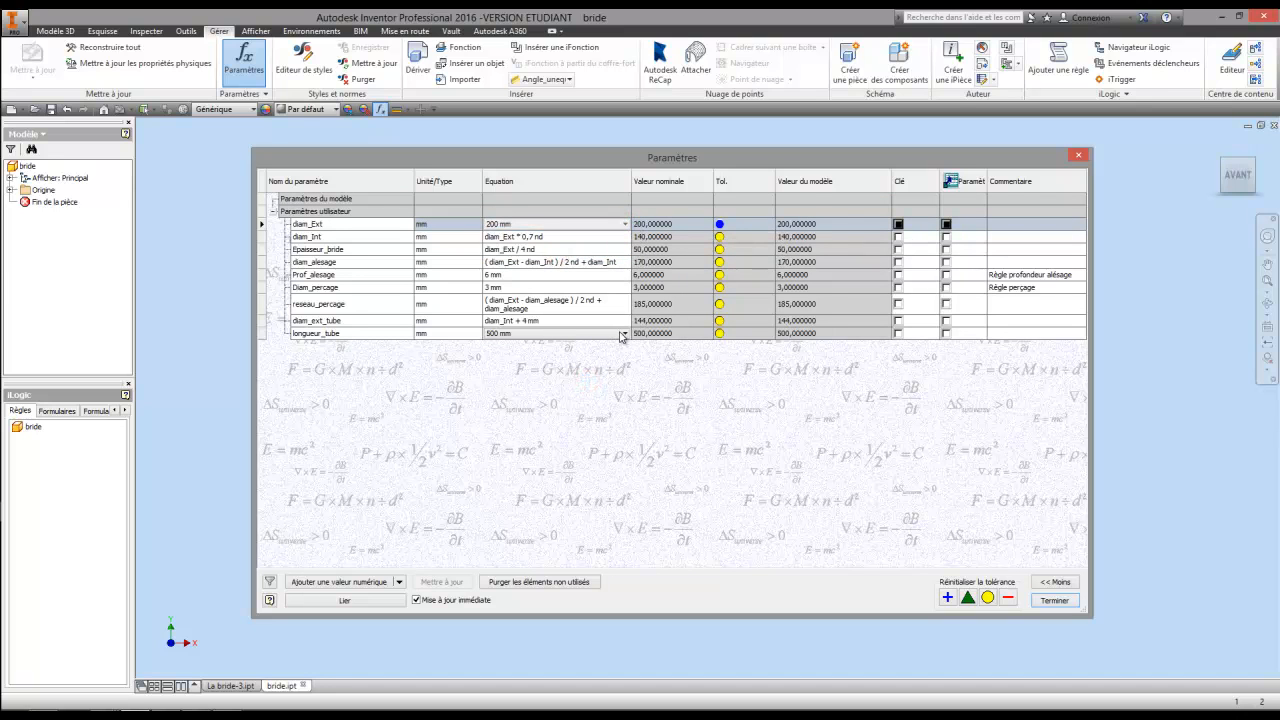
# Set the user parameter longueur_tube to 1000 mm and close the parameter table.
pyautogui.click(625, 334)
pyautogui.click(538, 360)
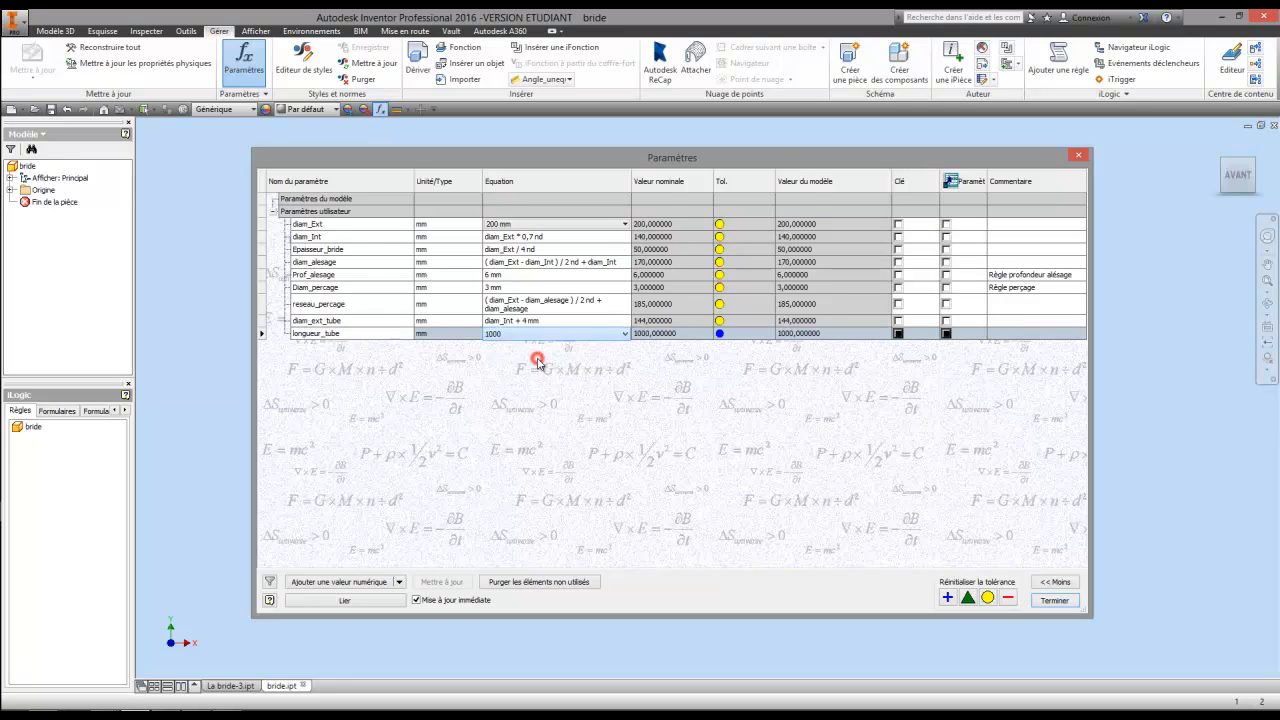
pyautogui.click(545, 375)
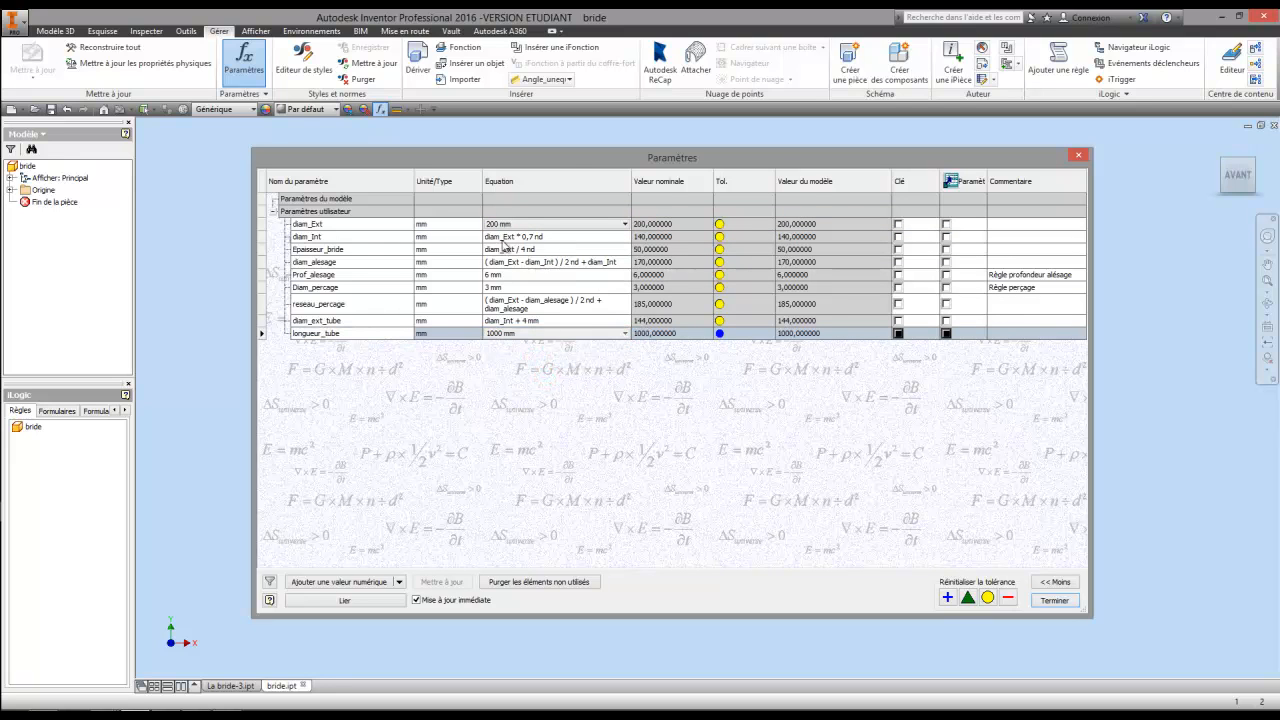
pyautogui.moveTo(579, 157); pyautogui.dragTo(478, 146)
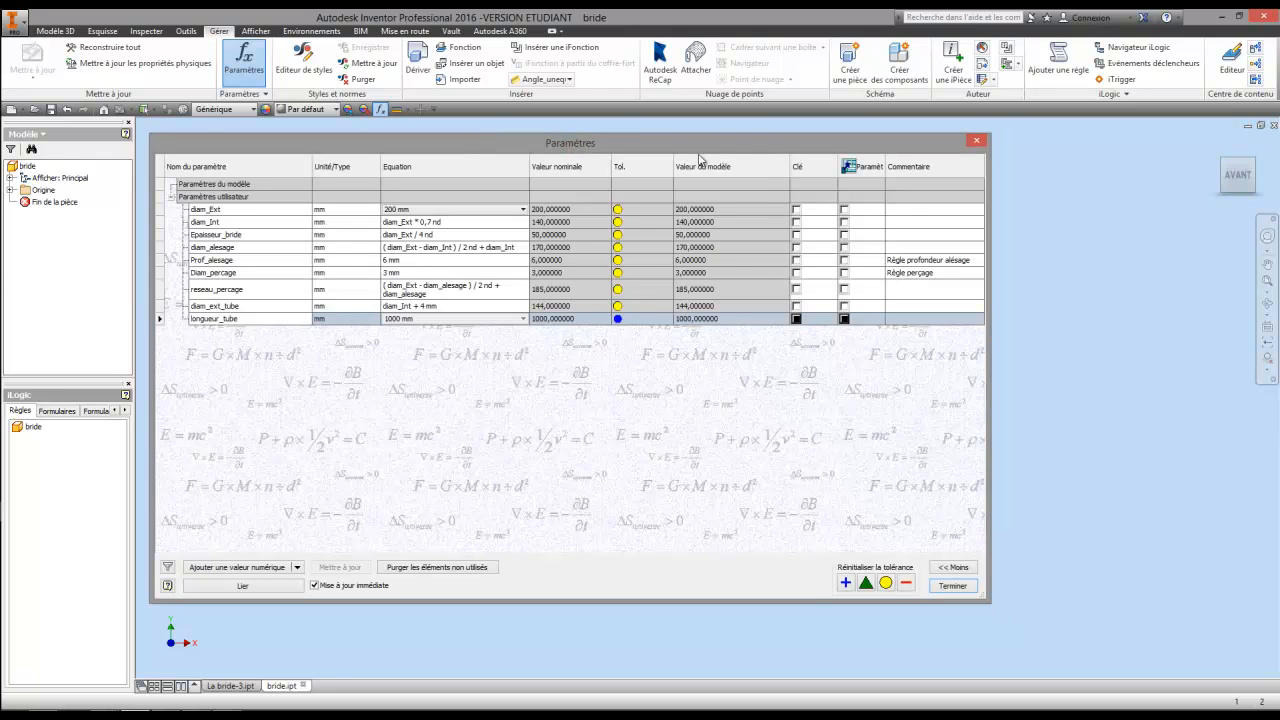
pyautogui.moveTo(680, 152); pyautogui.dragTo(781, 170)
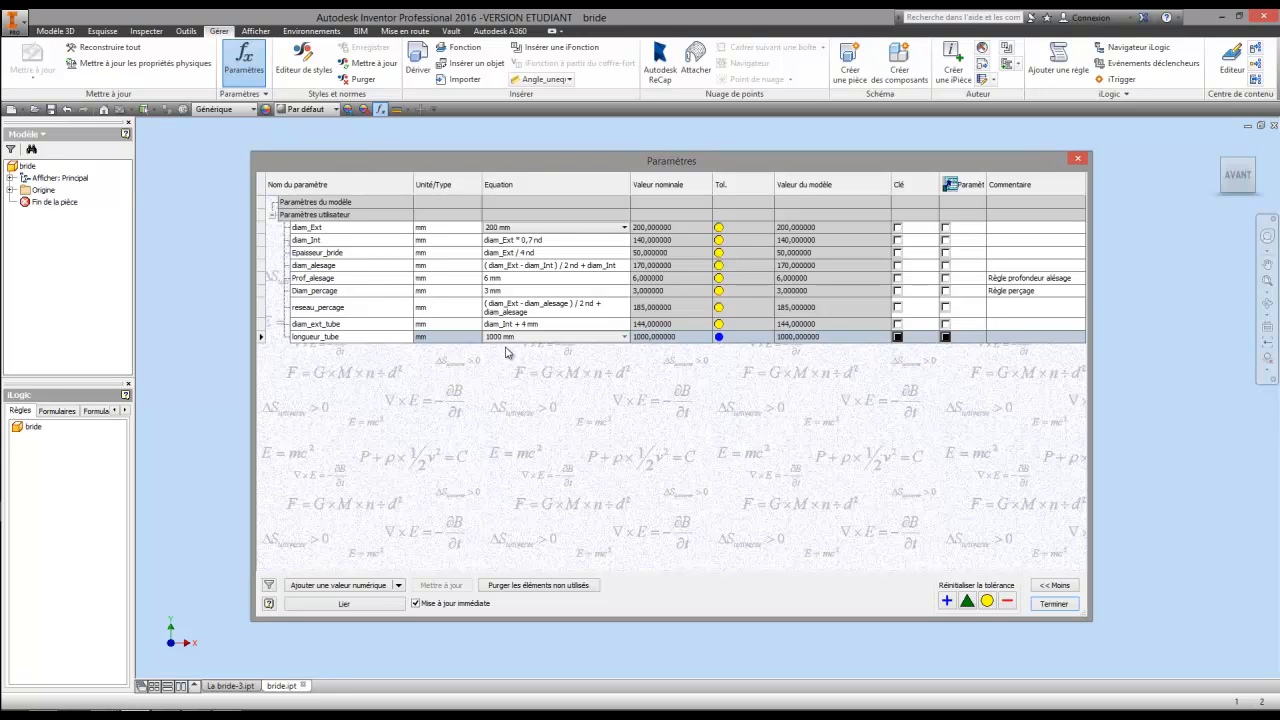
pyautogui.click(545, 403)
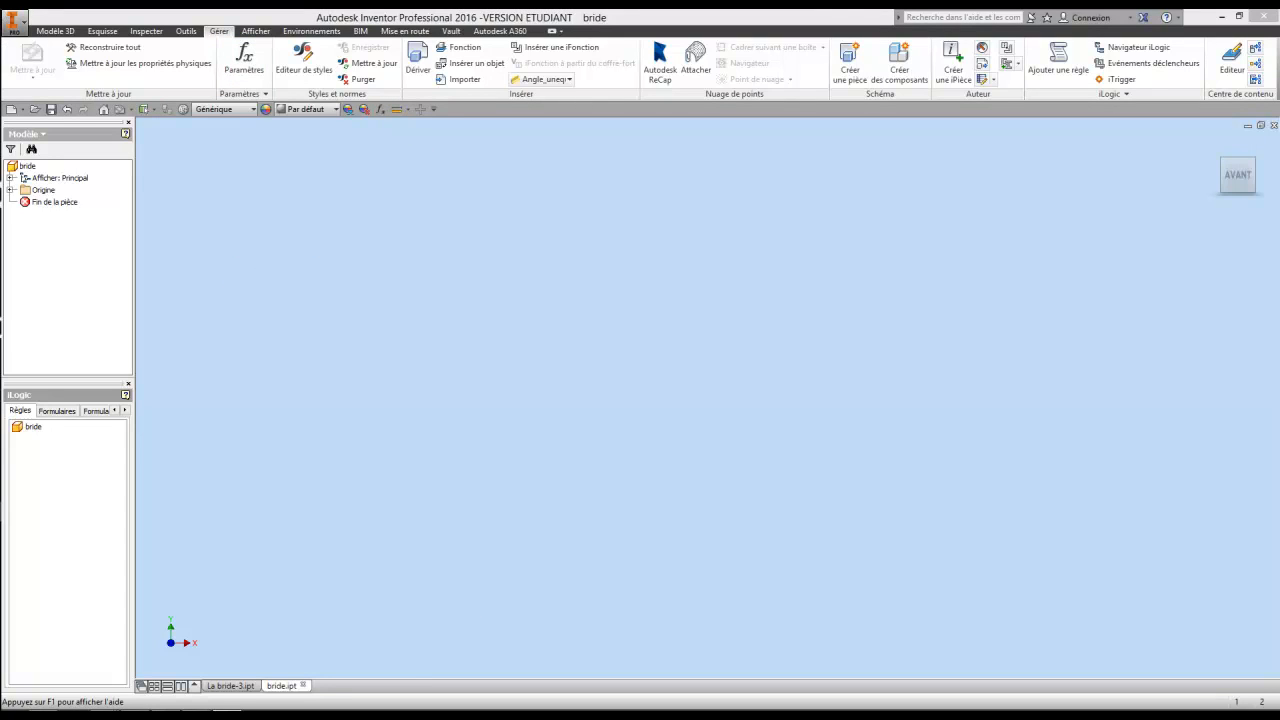
# Return to the 3D modelling commands and examine which commands the quick access toolbar offers, including Paramètres.
pyautogui.click(55, 31)
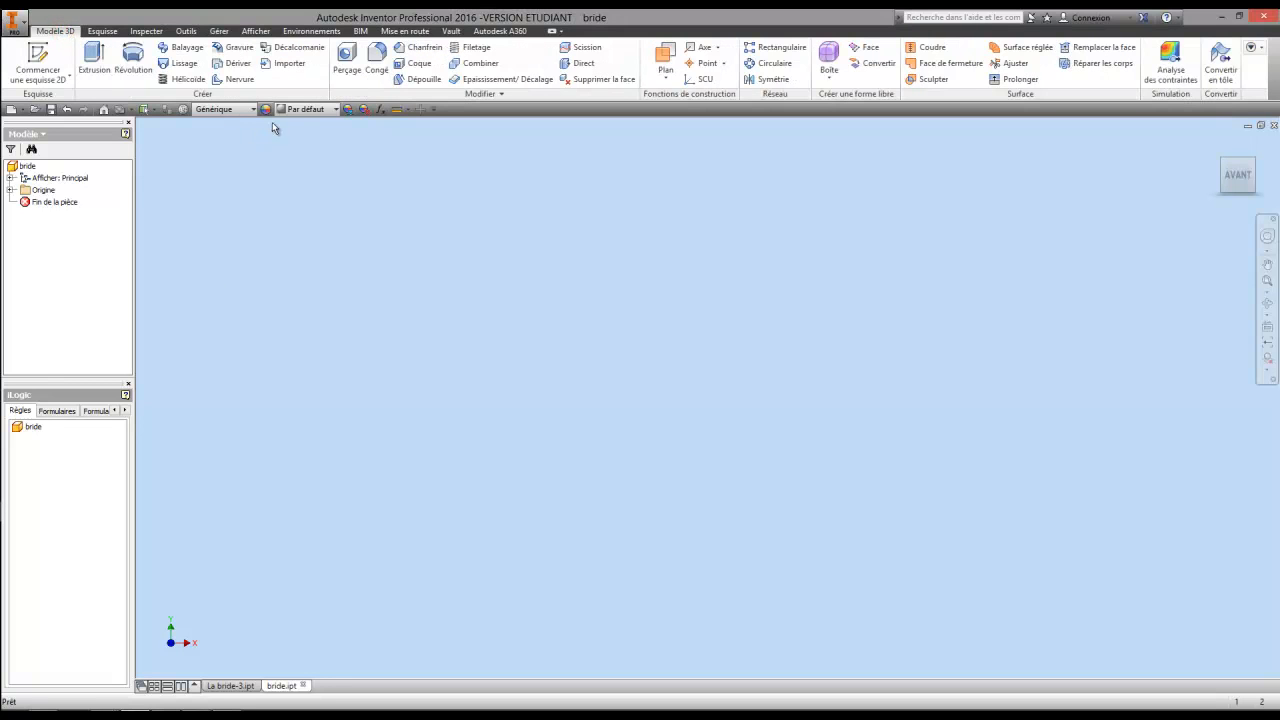
pyautogui.click(433, 110)
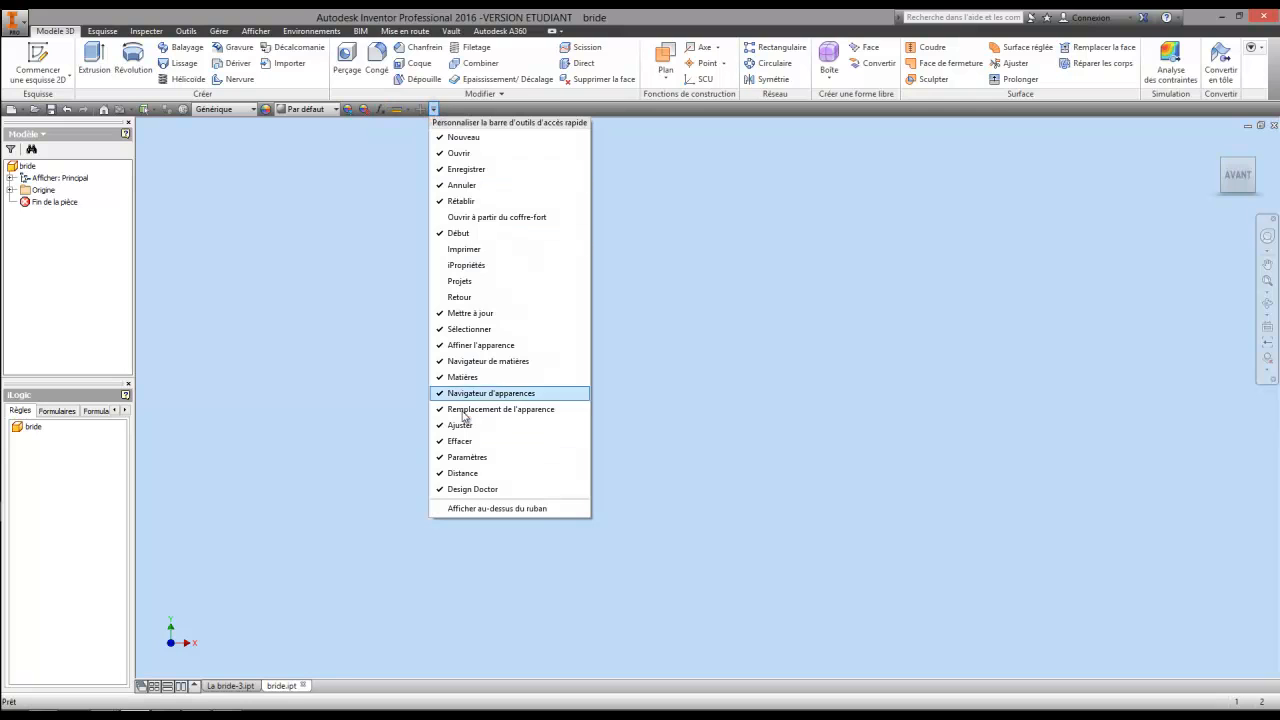
pyautogui.click(391, 419)
# Start a sketch on the horizontal XZ origin plane and draw two concentric circles on the origin, the inner about 19 mm in diameter.
pyautogui.click(38, 56)
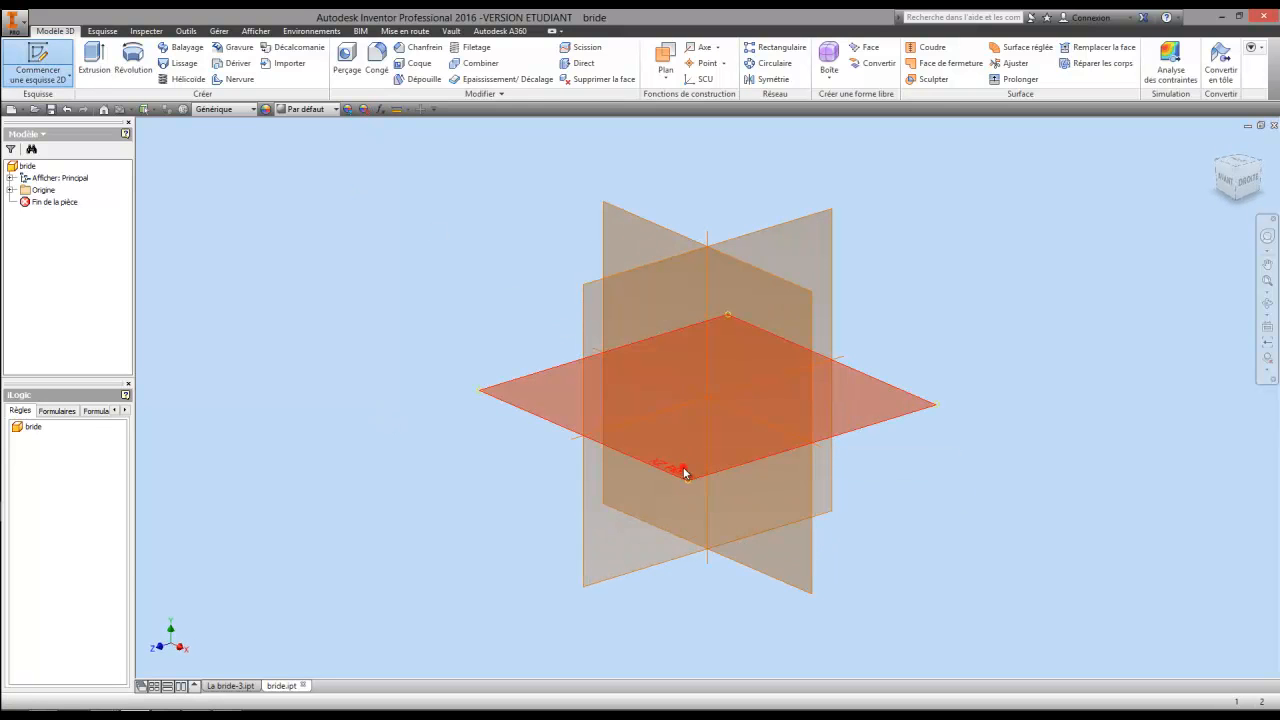
pyautogui.click(686, 463)
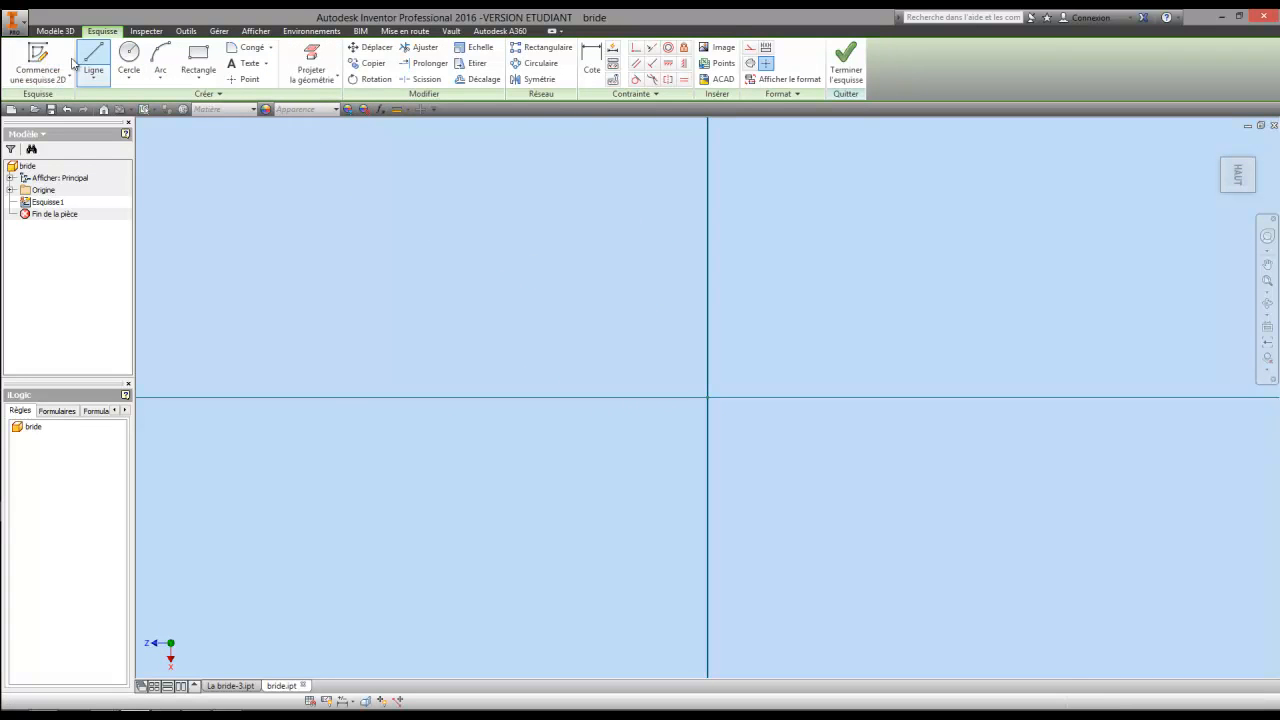
pyautogui.click(128, 55)
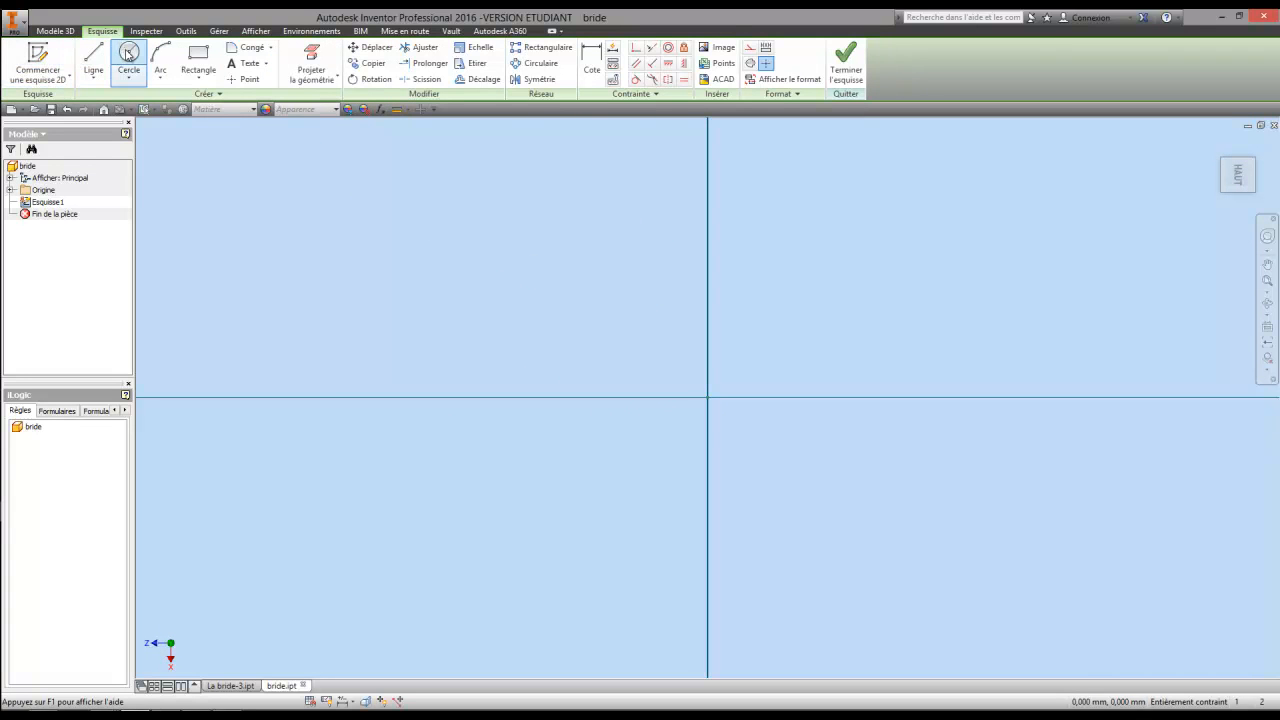
pyautogui.click(708, 397)
pyautogui.click(579, 316)
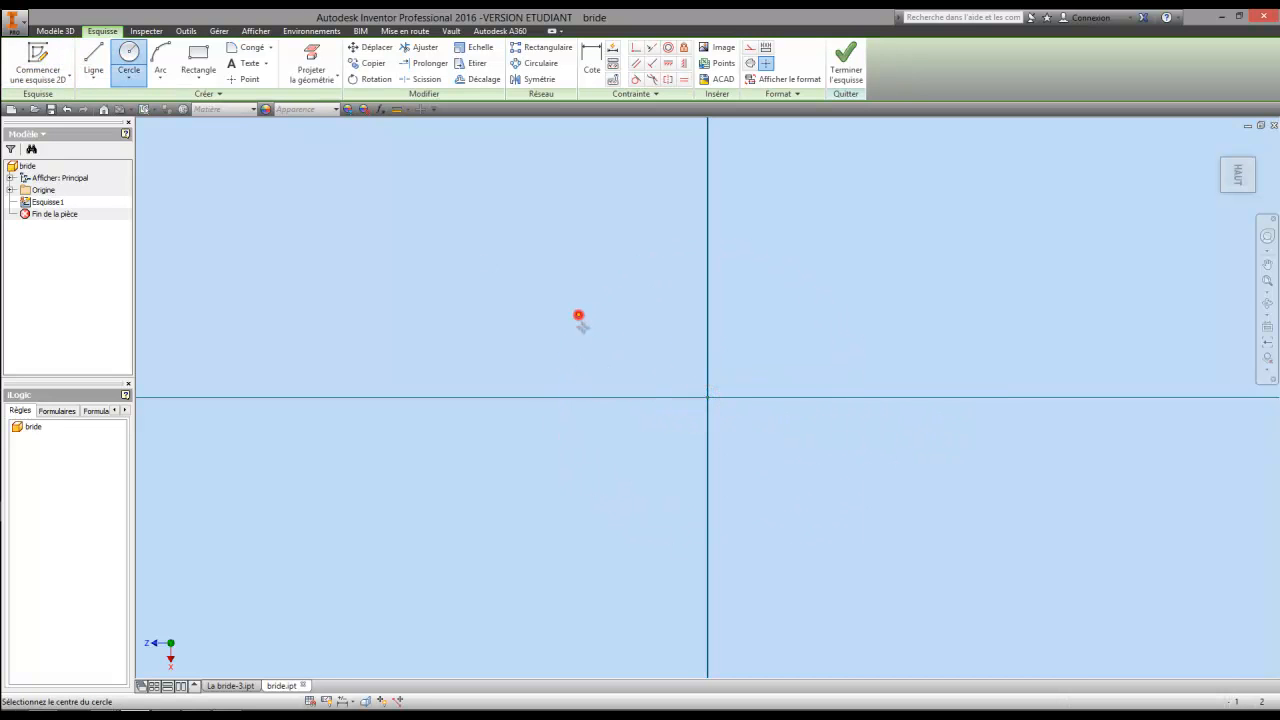
pyautogui.click(708, 397)
pyautogui.click(525, 313)
pyautogui.rightClick(551, 277)
pyautogui.click(591, 277)
# Dimension the inner circle's diameter and link it to the user parameter diam_Ext.
pyautogui.click(584, 57)
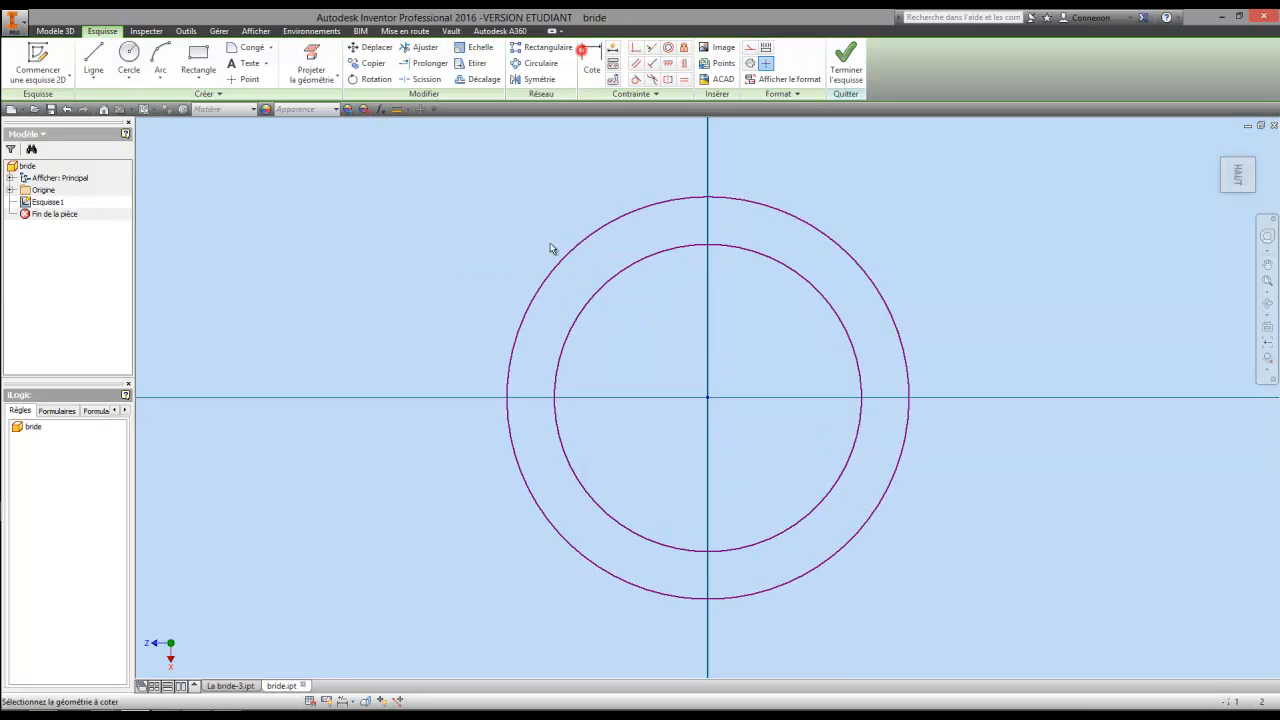
pyautogui.click(560, 364)
pyautogui.click(426, 224)
pyautogui.click(459, 276)
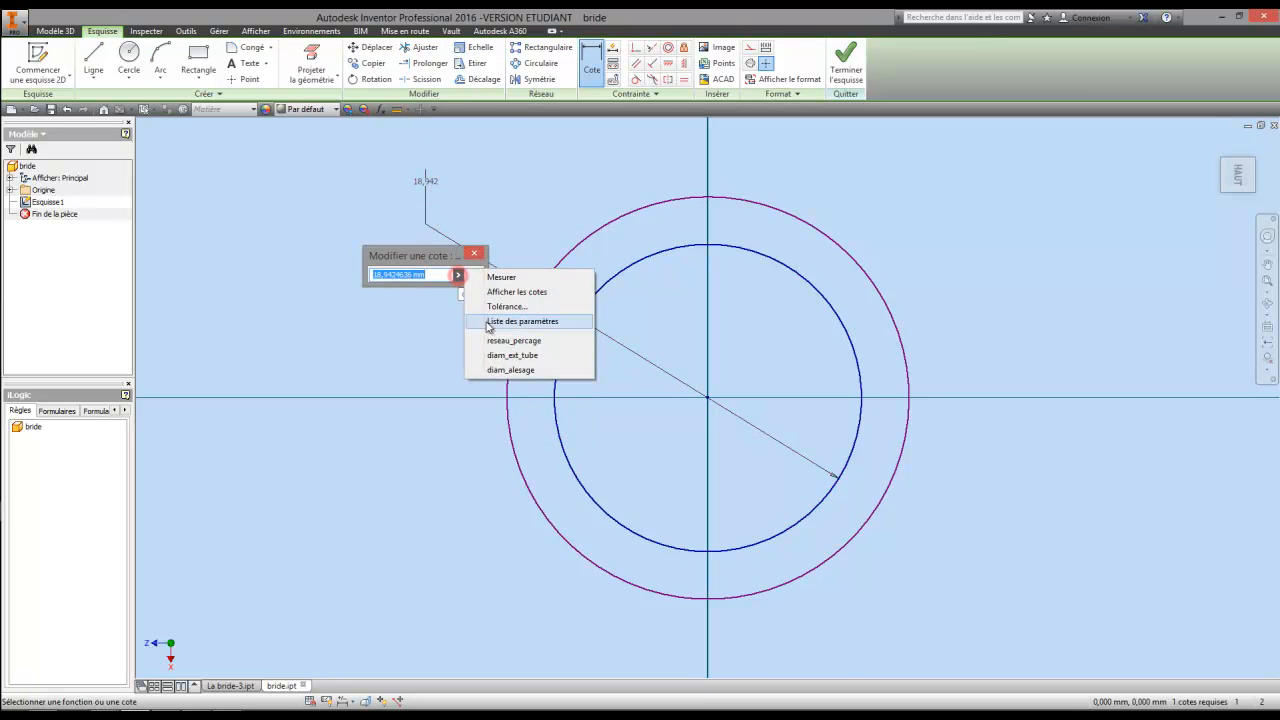
pyautogui.click(516, 325)
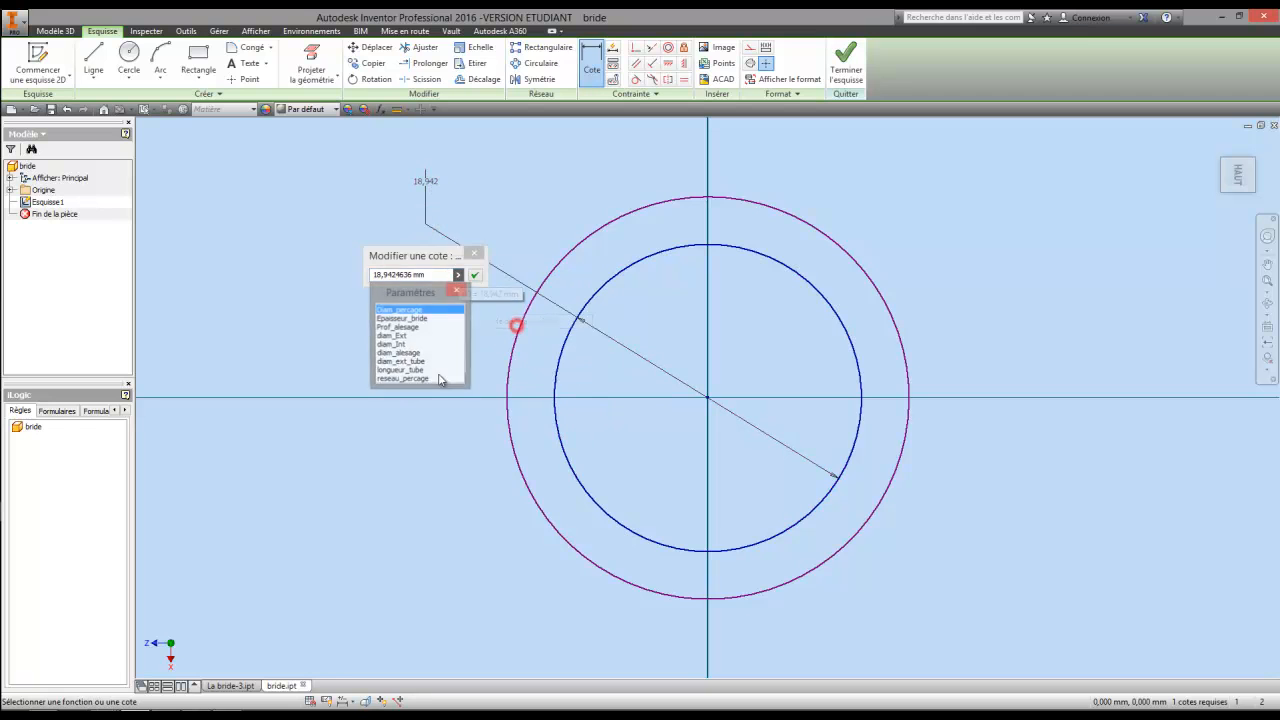
pyautogui.click(396, 336)
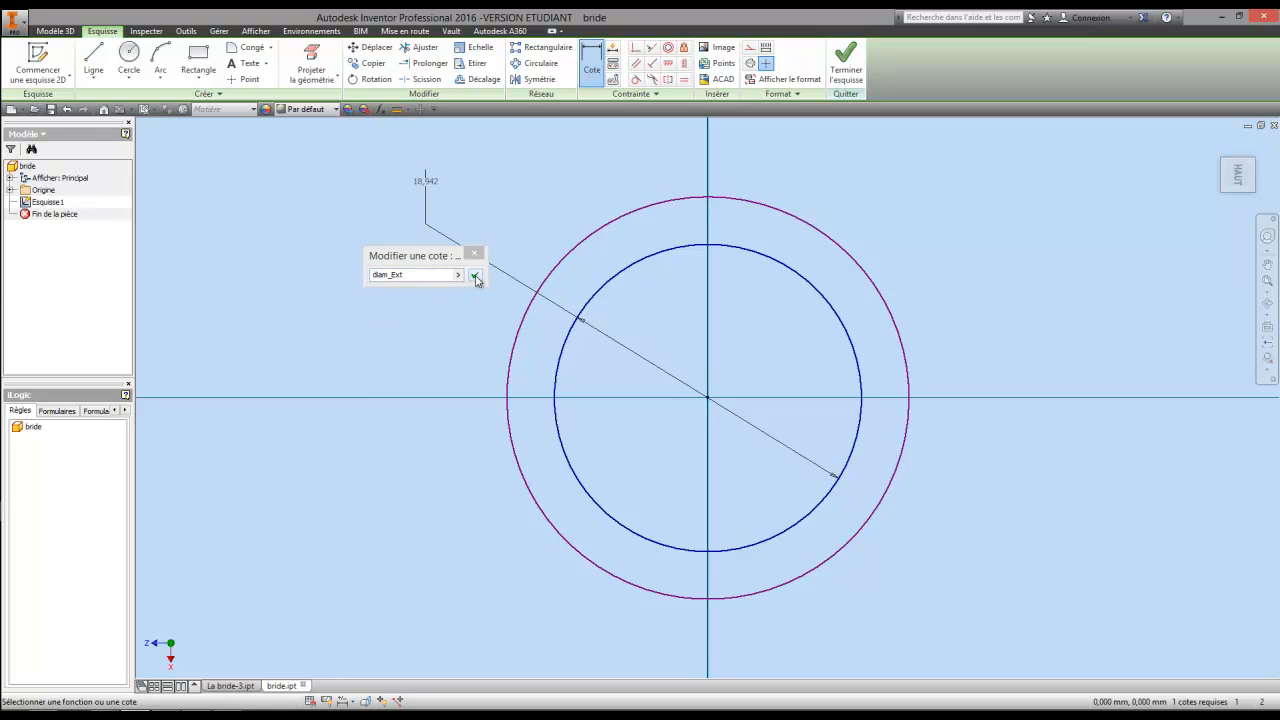
pyautogui.click(476, 278)
# Dimension the other circle's diameter and link it to the user parameter diam_Int.
pyautogui.moveTo(500, 353); pyautogui.dragTo(634, 409, button='middle')
pyautogui.click(570, 292)
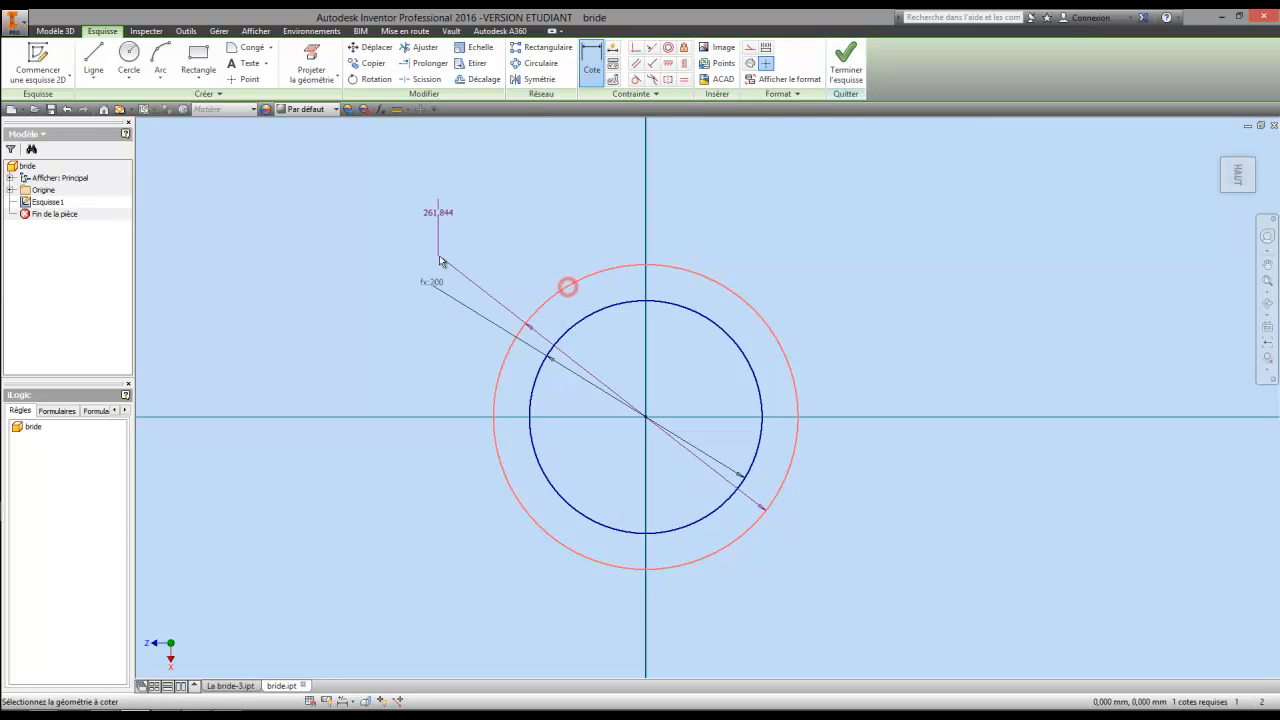
pyautogui.click(427, 251)
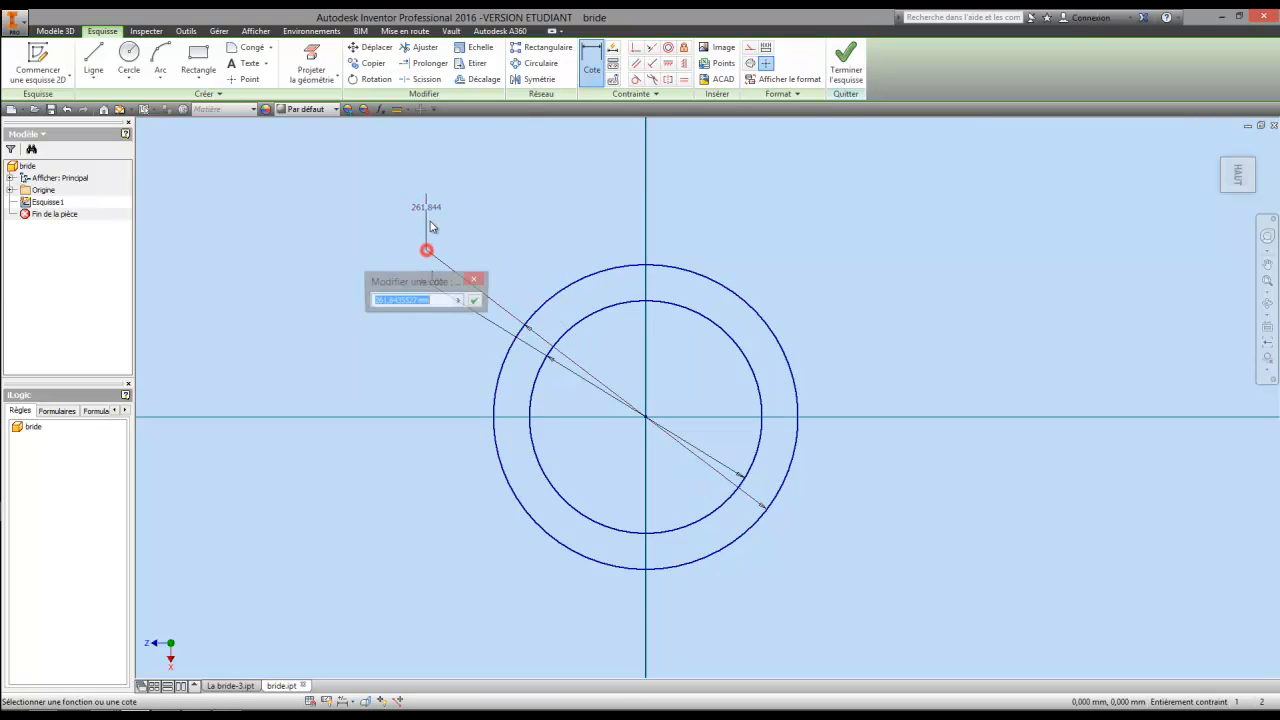
pyautogui.click(460, 302)
pyautogui.click(522, 349)
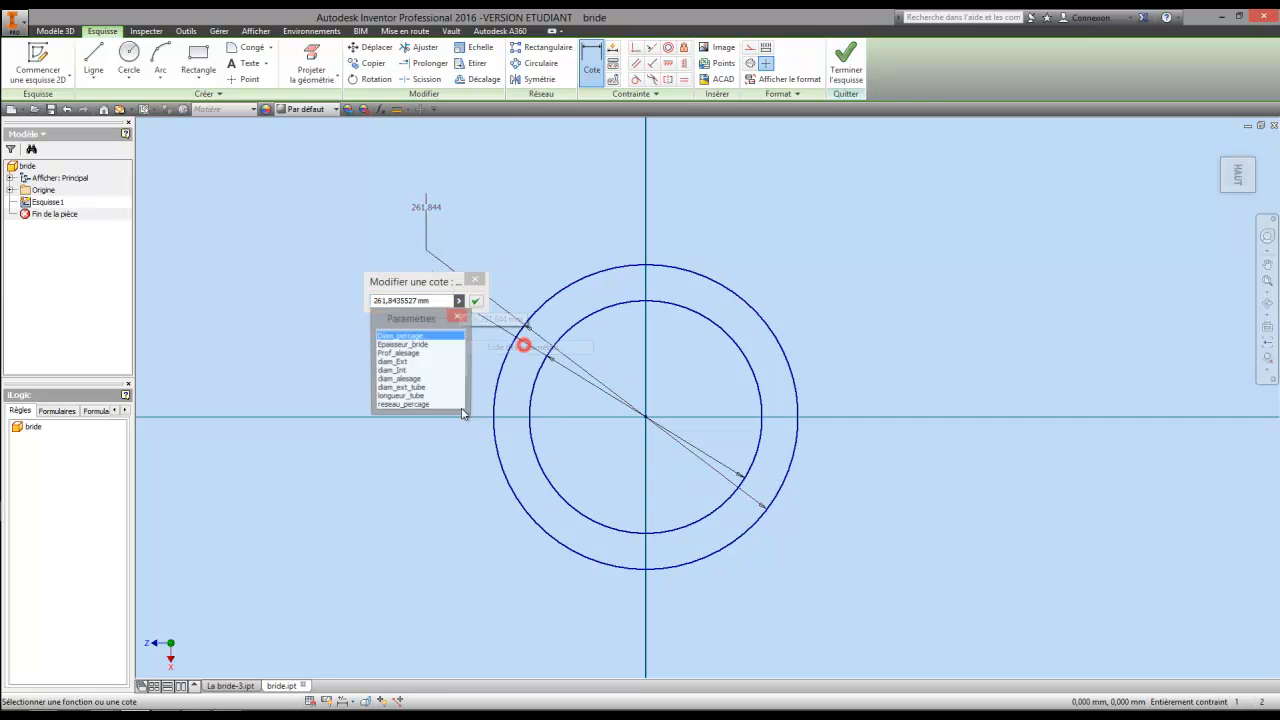
pyautogui.click(398, 372)
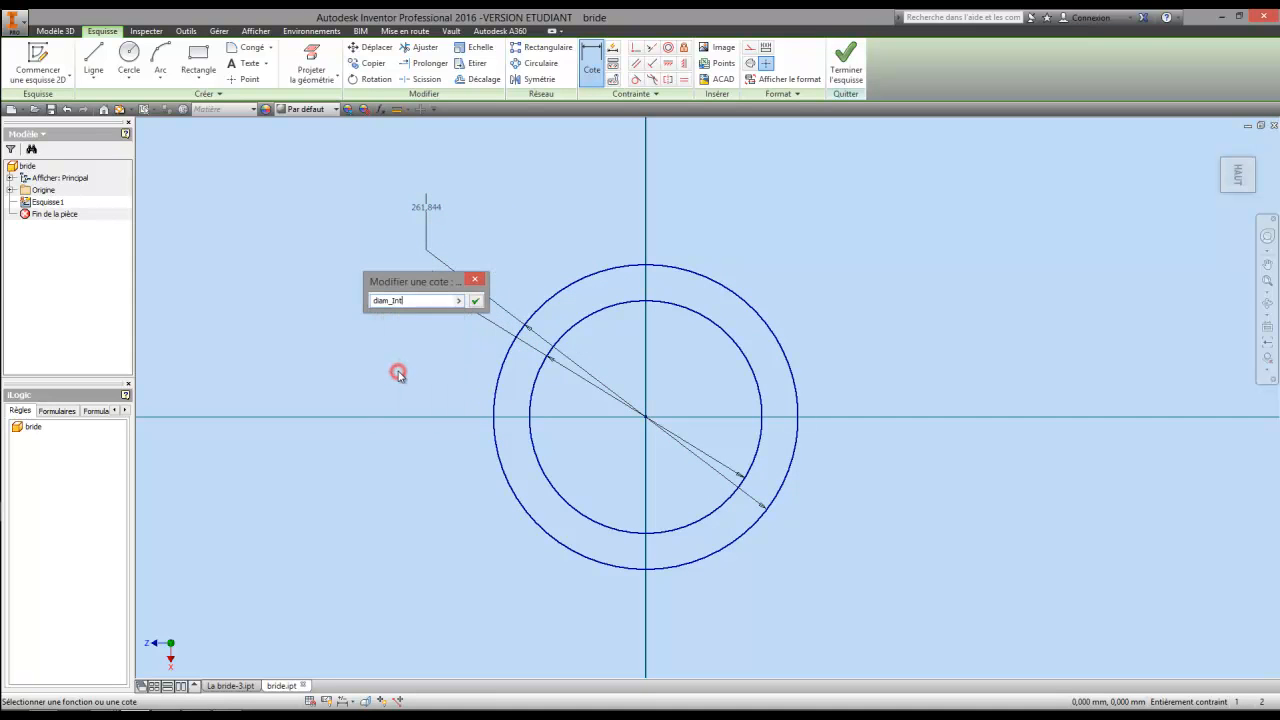
pyautogui.click(476, 301)
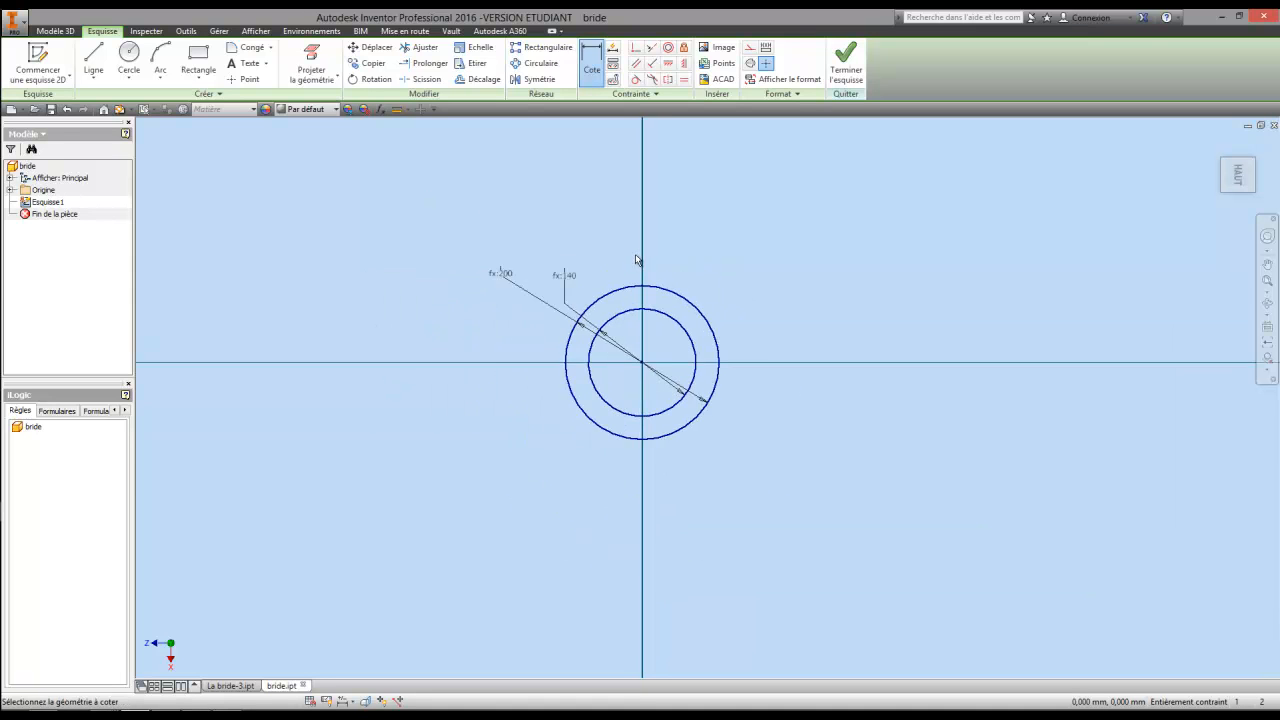
# Finish the sketch and extrude the ring between the two circles by the user parameter Epaisseur_bride.
pyautogui.click(846, 62)
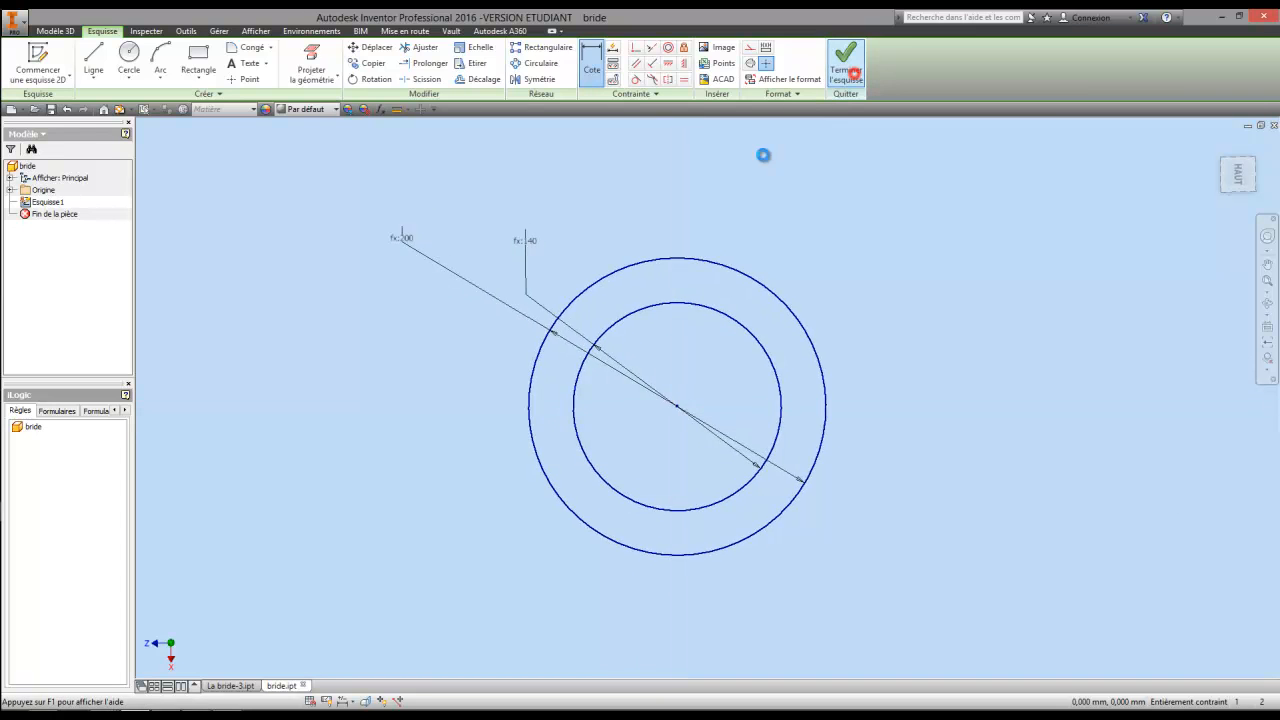
pyautogui.click(94, 60)
pyautogui.click(482, 407)
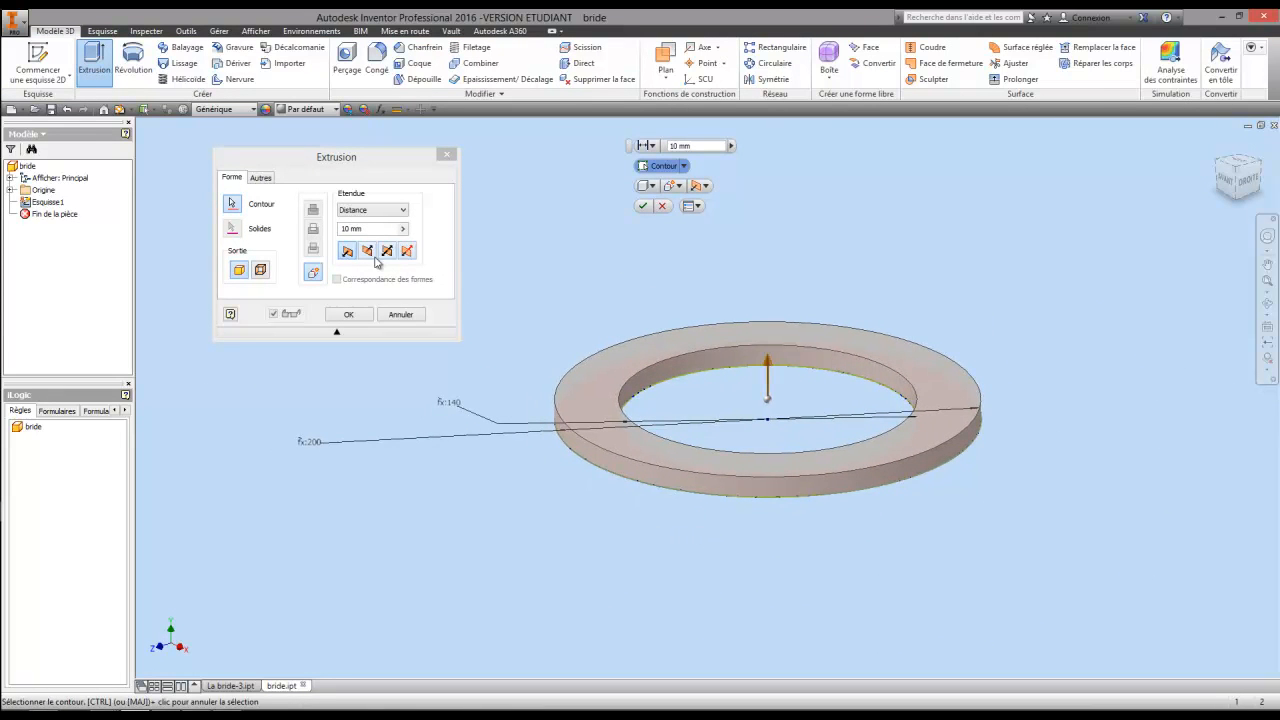
pyautogui.click(402, 229)
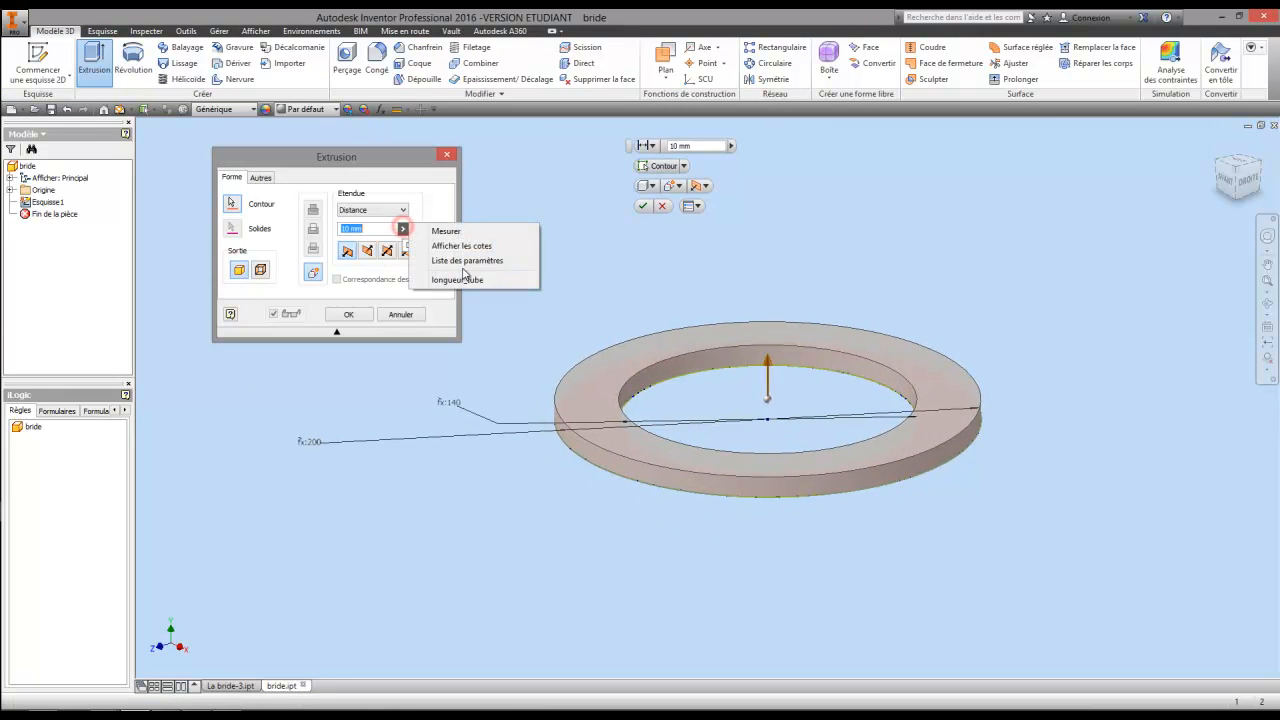
pyautogui.click(470, 261)
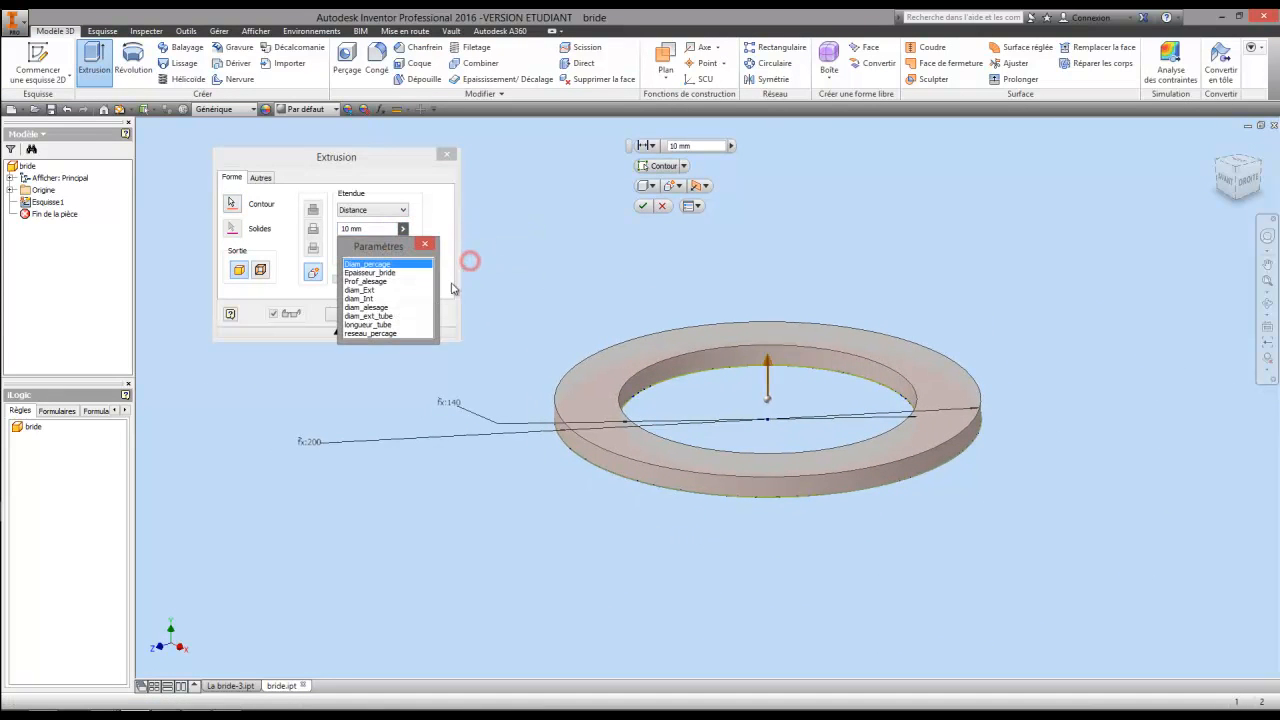
pyautogui.click(372, 273)
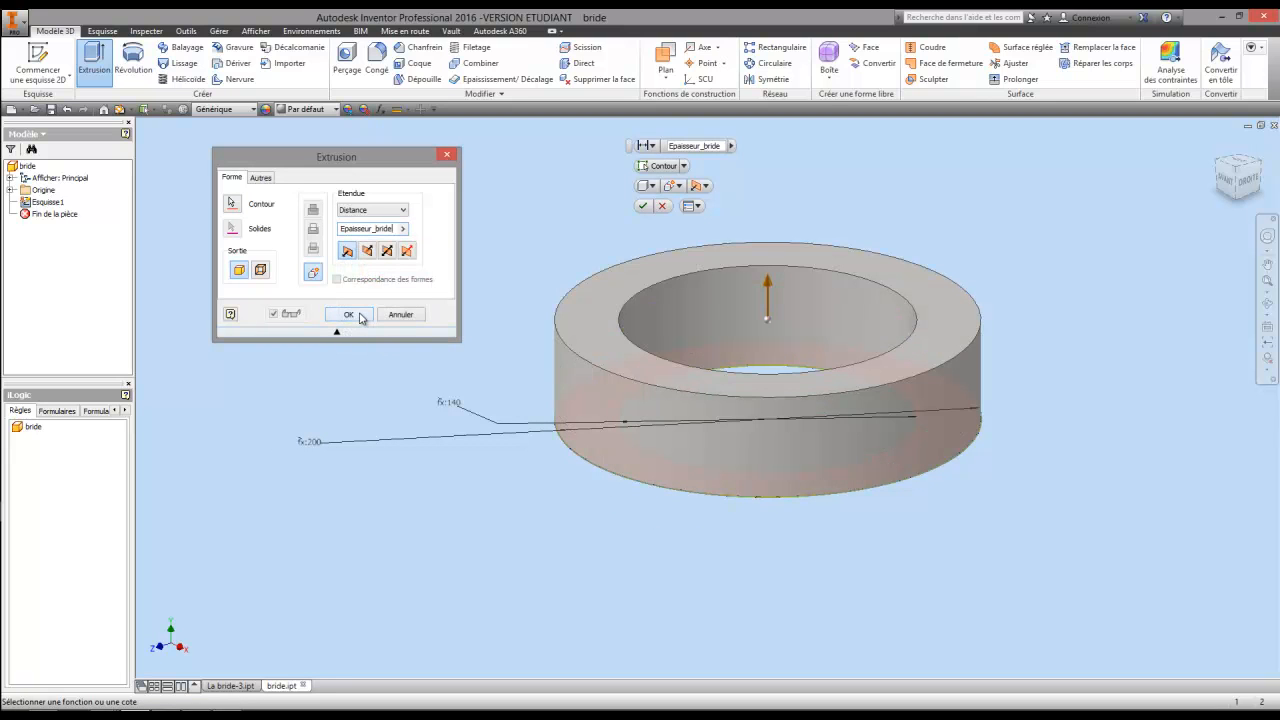
pyautogui.click(349, 315)
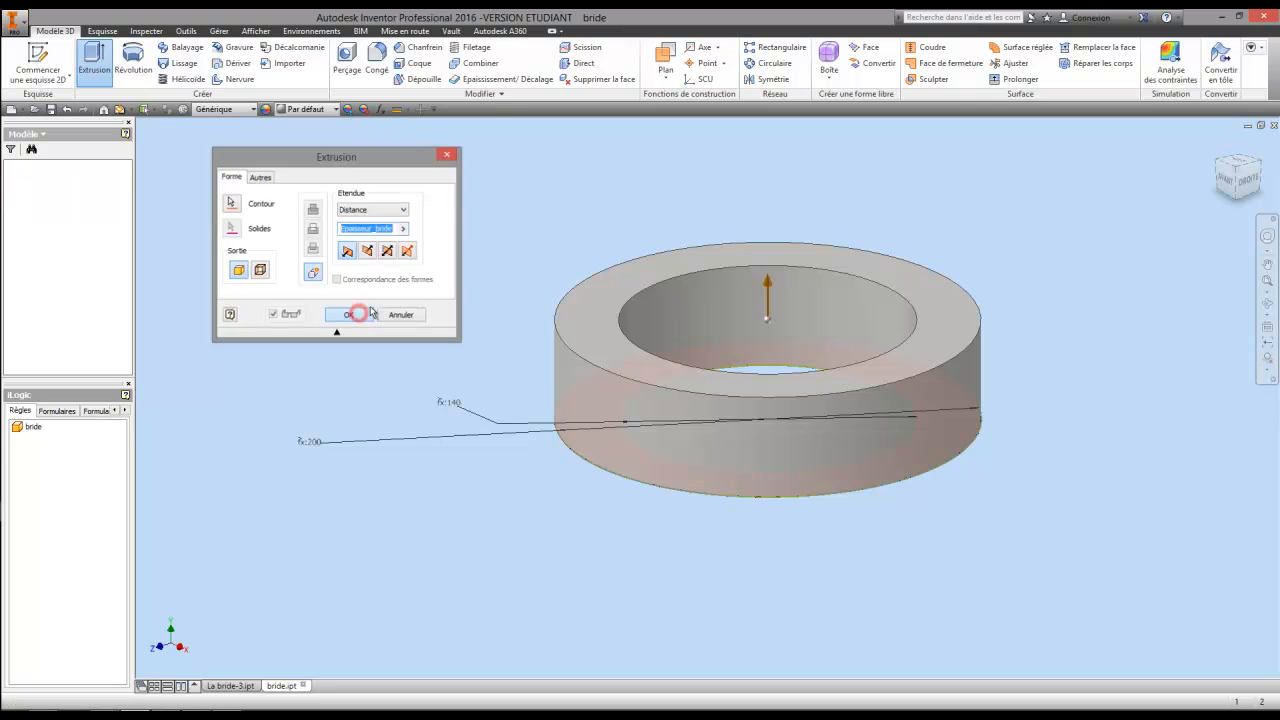
# Start a sketch on the ring's top face and draw a circle about 259 mm in diameter centred on the origin.
pyautogui.rightClick(590, 319)
pyautogui.click(592, 354)
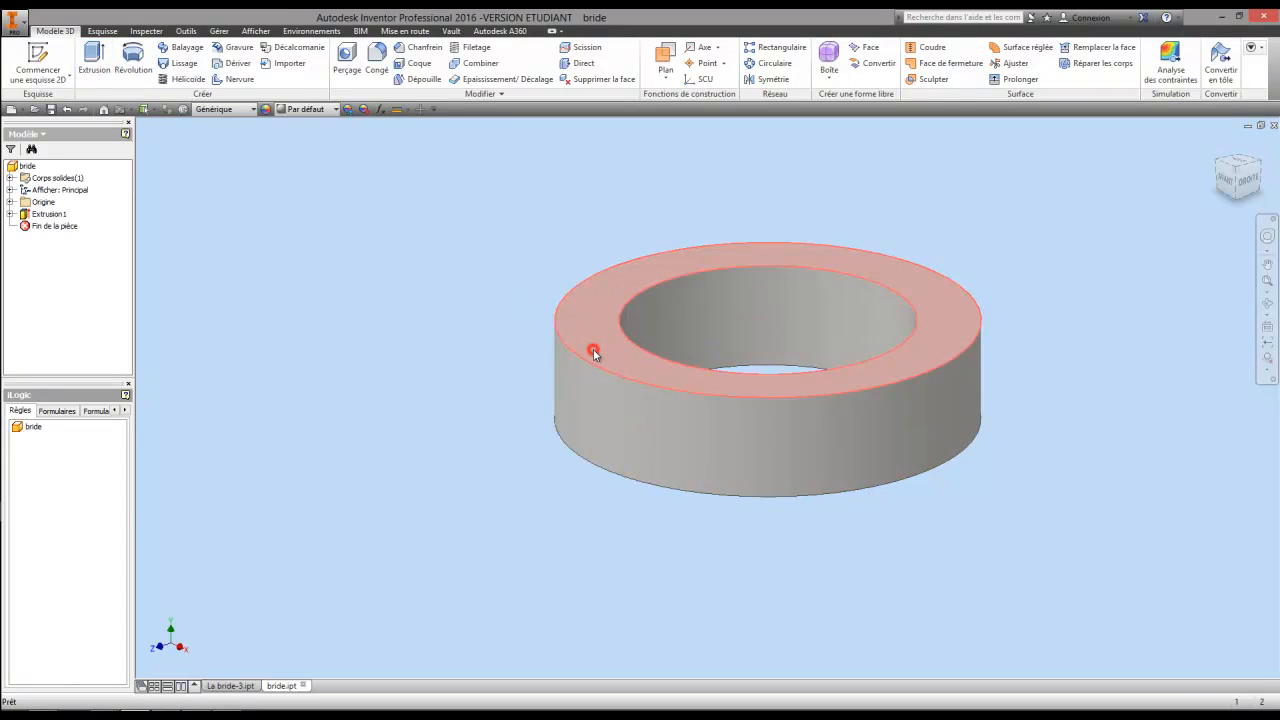
pyautogui.click(128, 57)
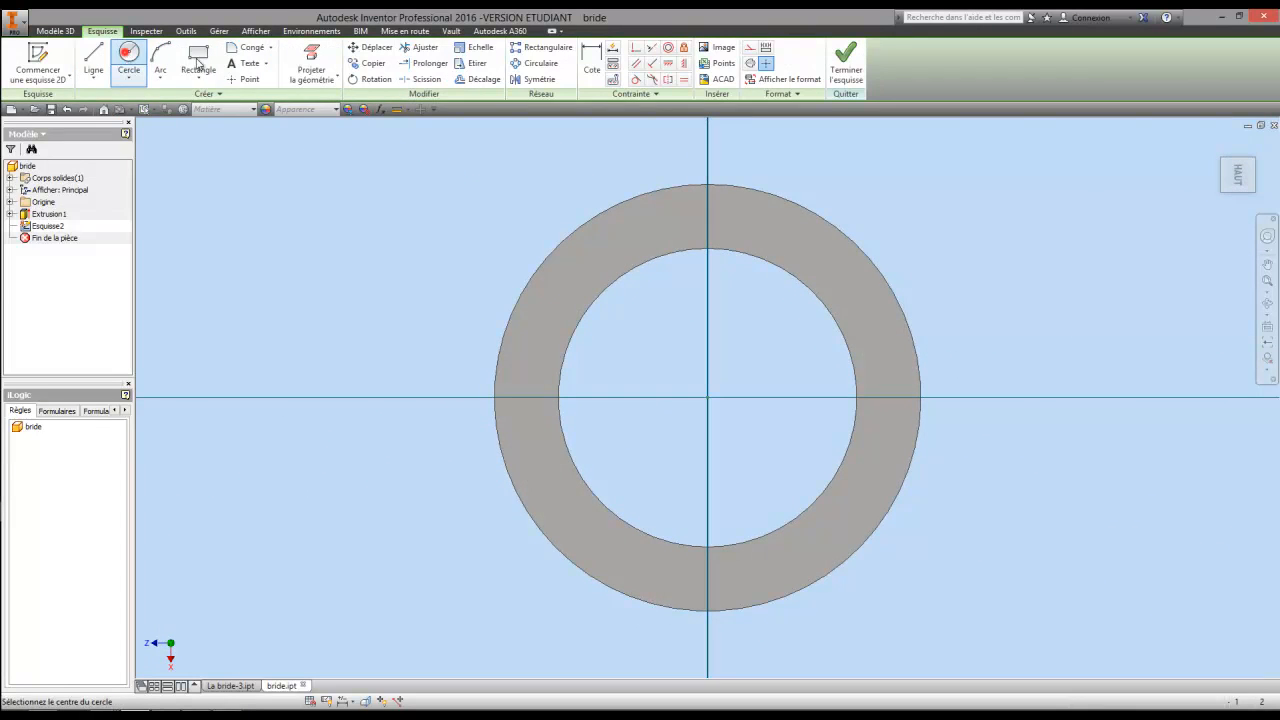
pyautogui.click(707, 397)
pyautogui.rightClick(476, 284)
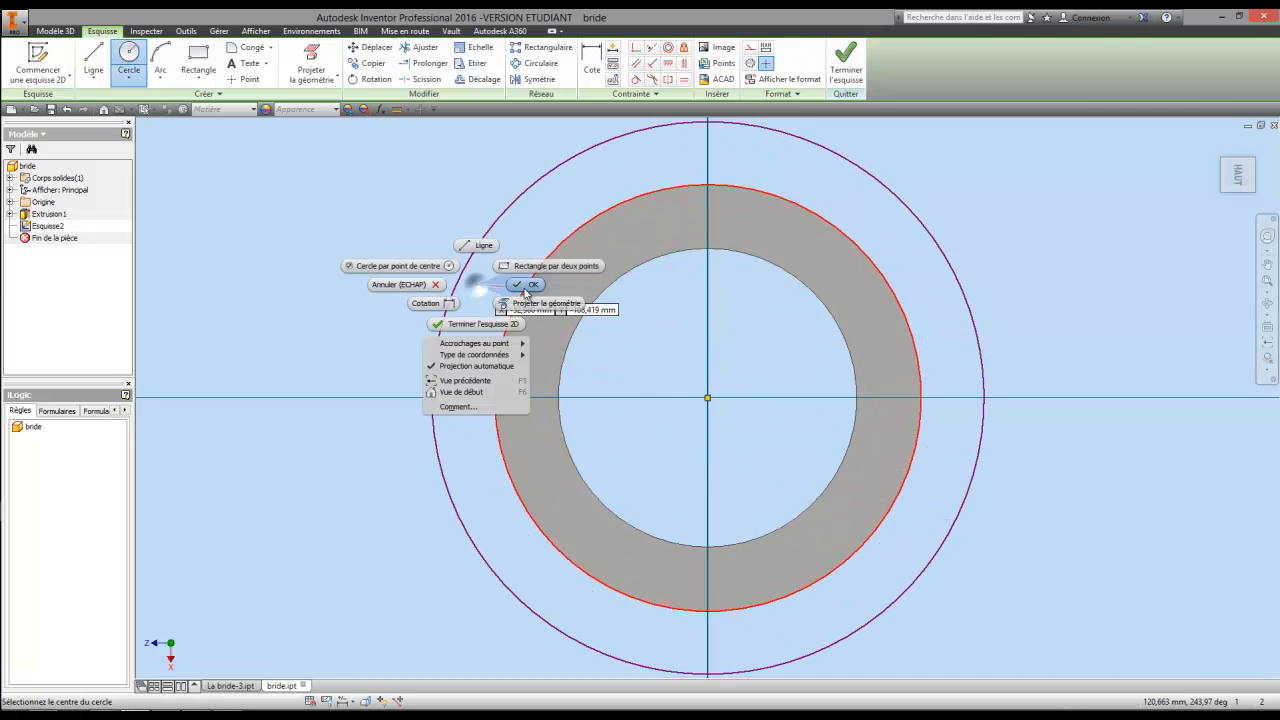
pyautogui.click(527, 286)
# Dimension the new circle's diameter and link it to the user parameter diam_alesage.
pyautogui.press('d')
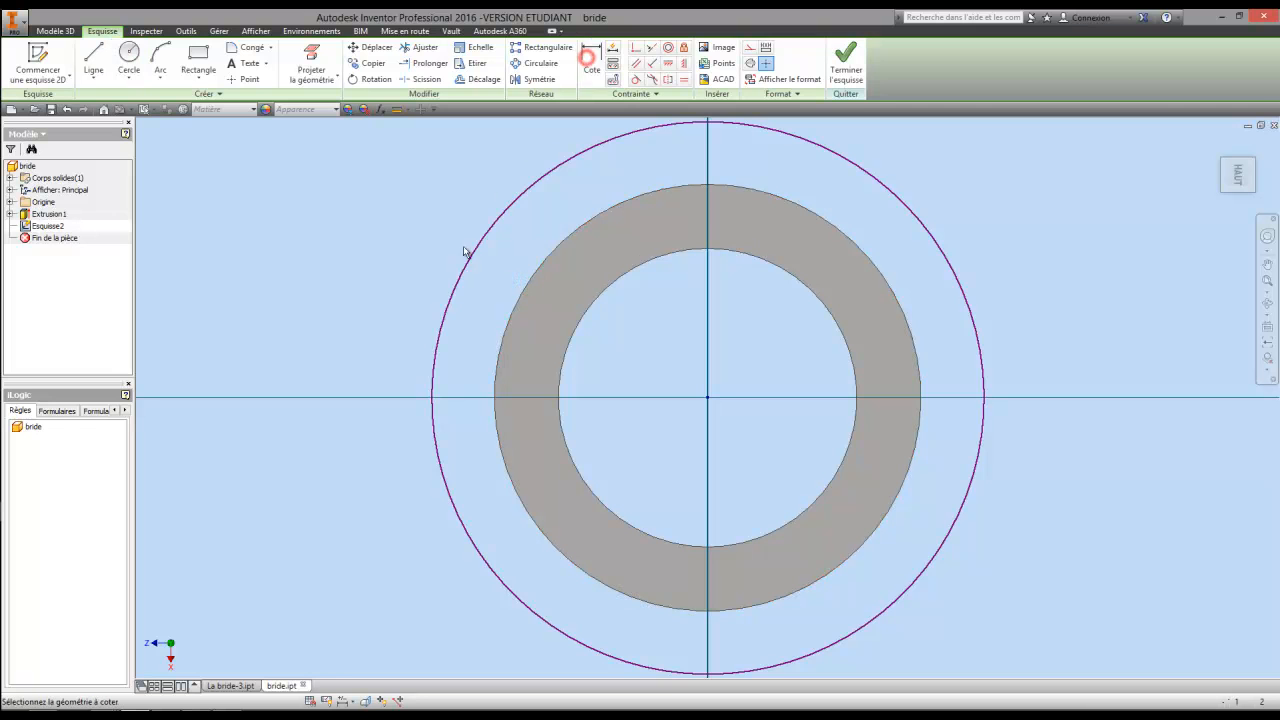
pyautogui.click(462, 277)
pyautogui.click(367, 258)
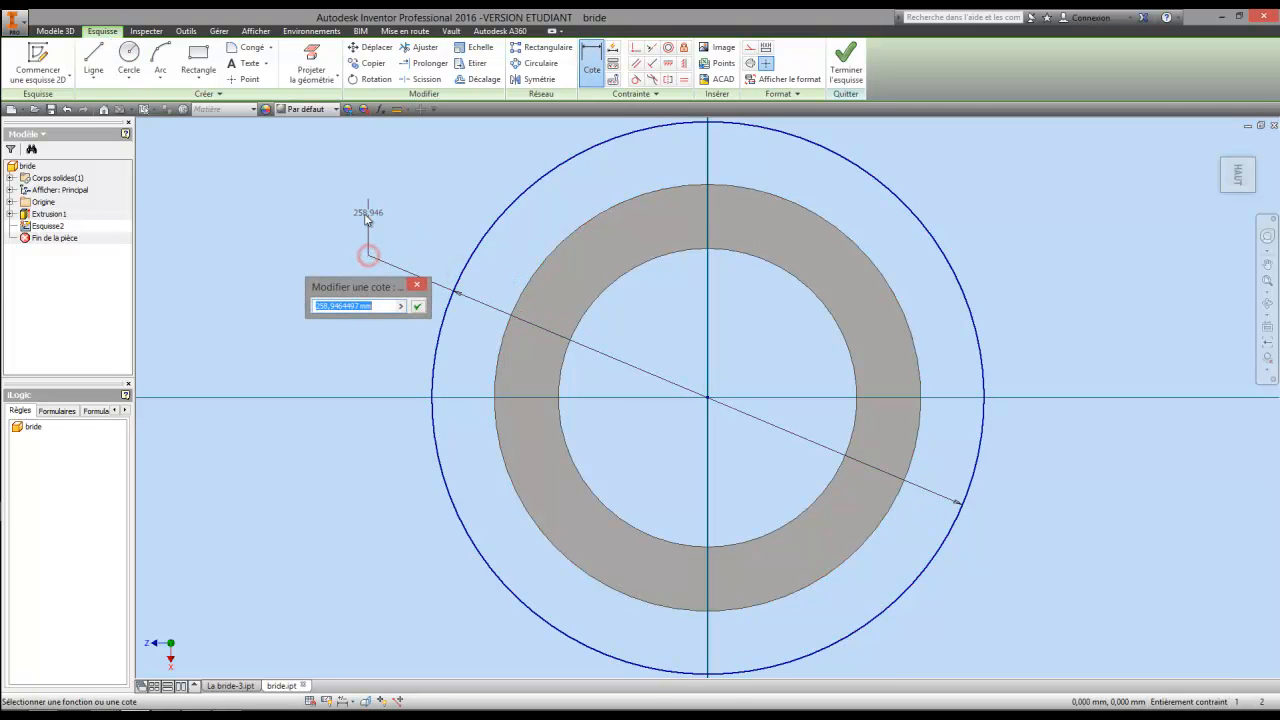
pyautogui.click(401, 306)
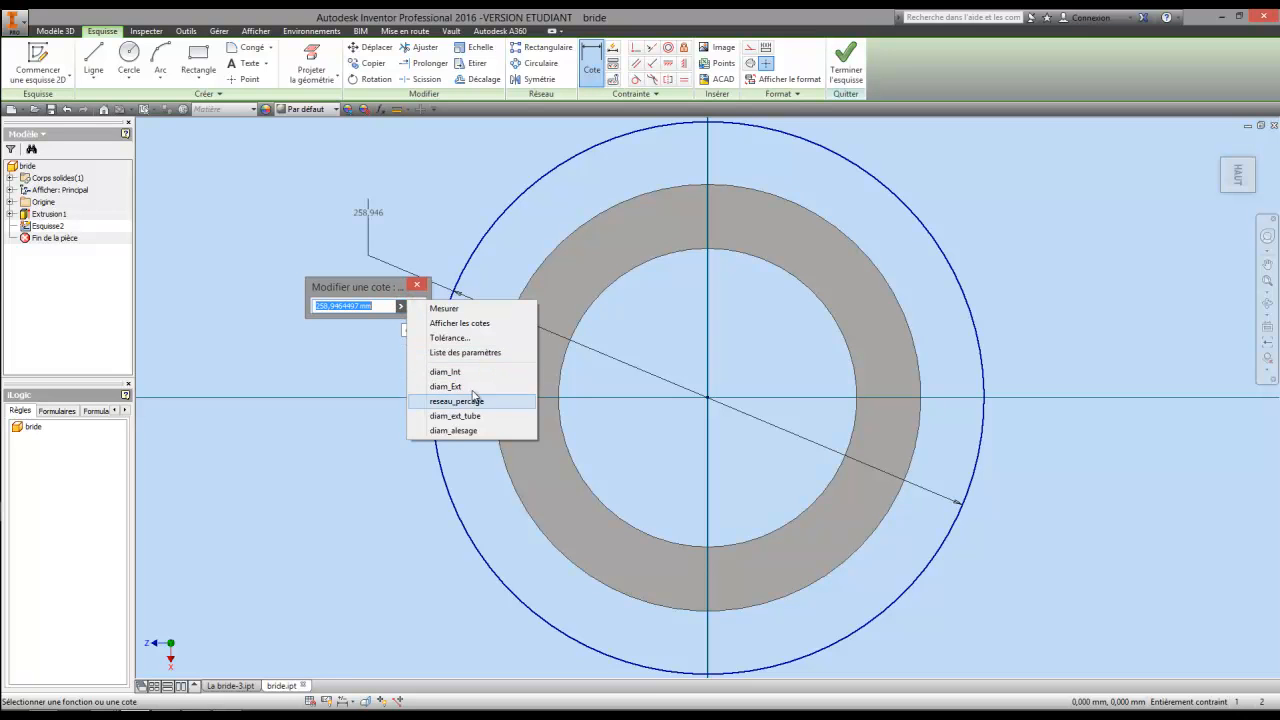
pyautogui.click(463, 430)
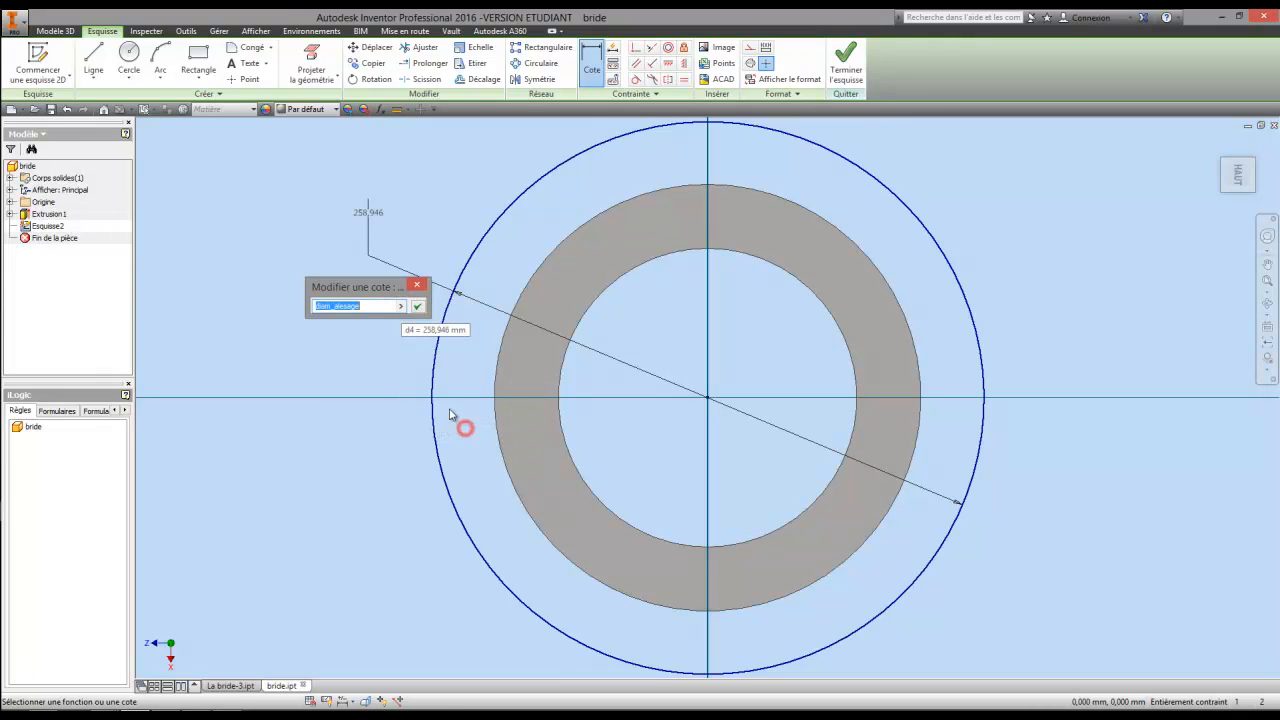
pyautogui.click(416, 305)
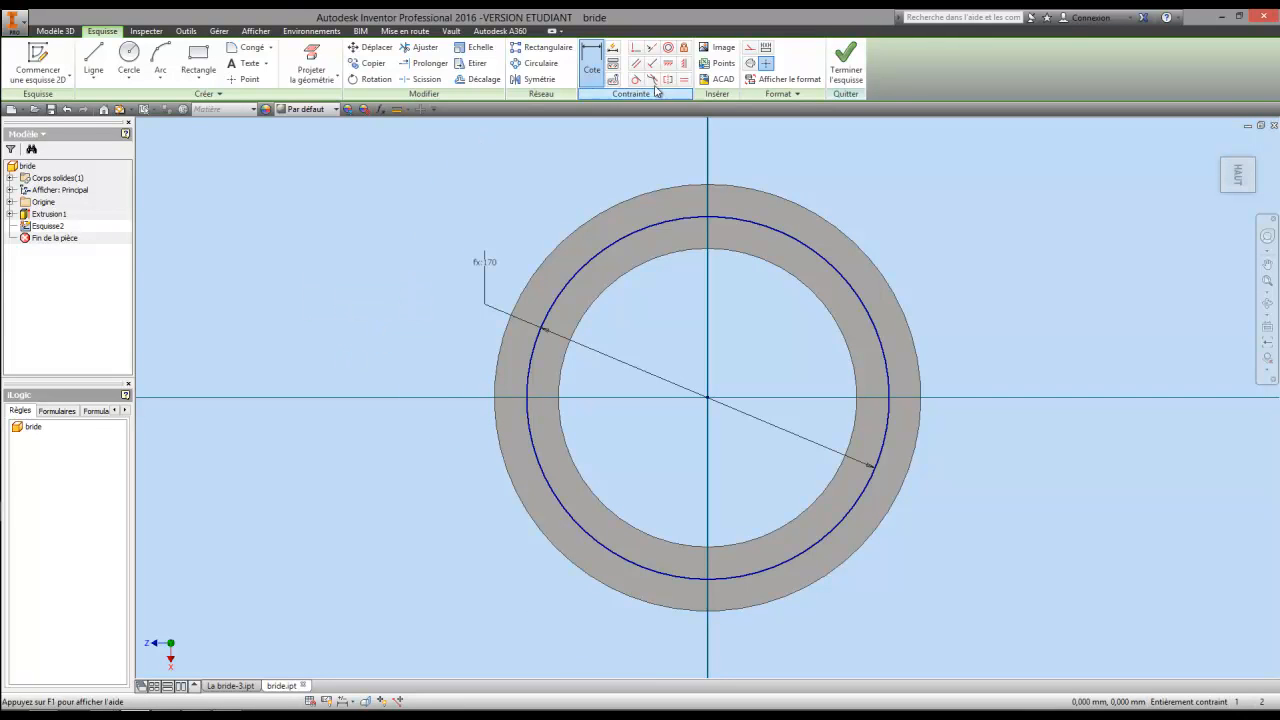
# Project the ring's inner edge into the counterbore sketch and finish the sketch.
pyautogui.click(320, 84)
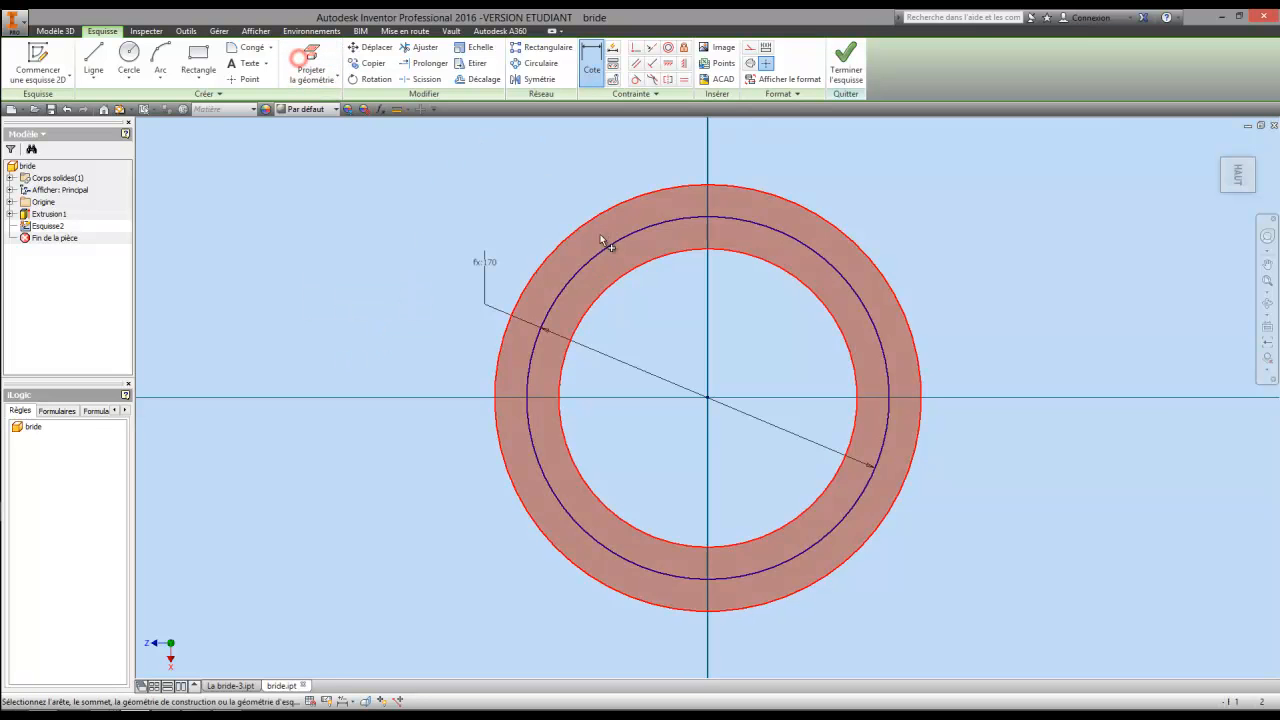
pyautogui.click(608, 289)
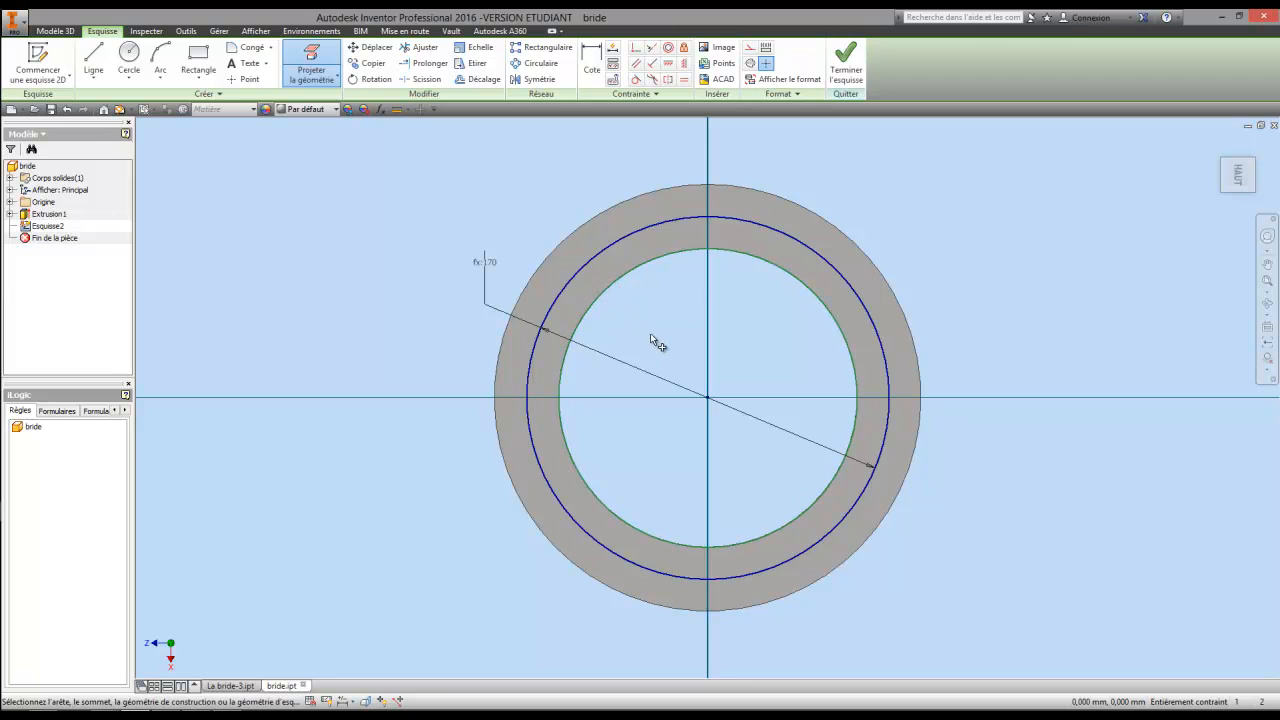
pyautogui.click(843, 66)
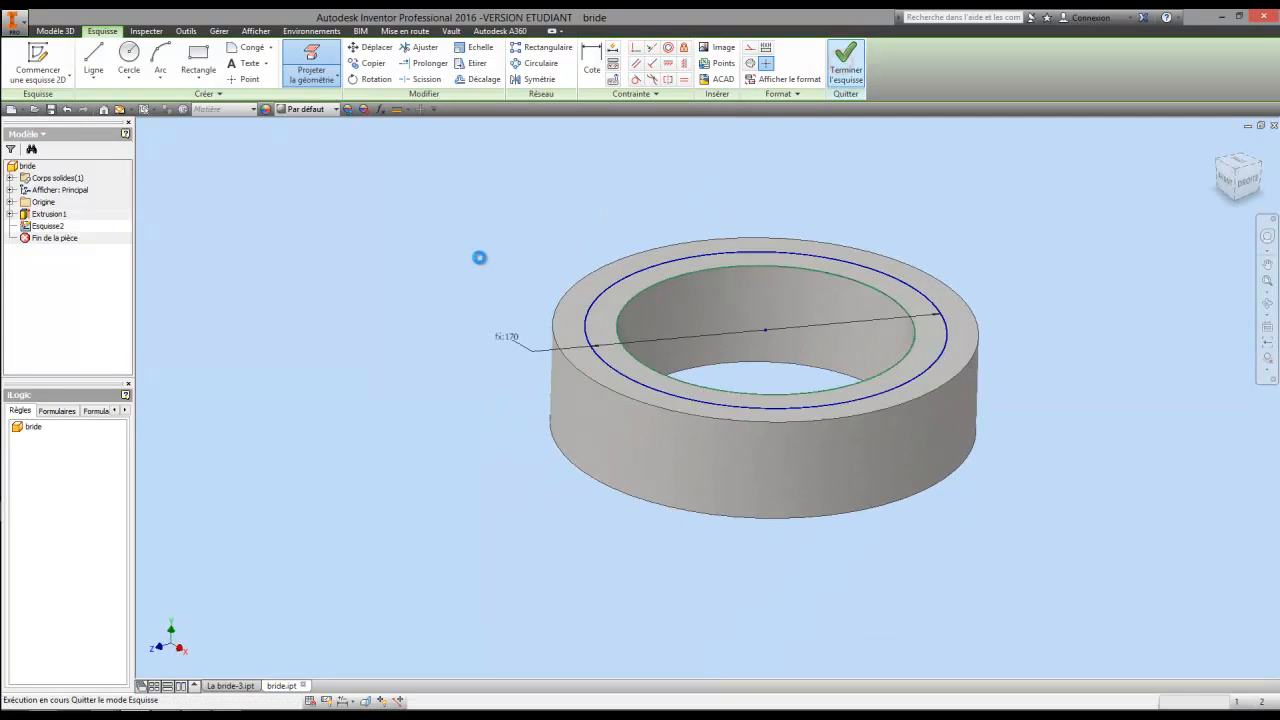
# Cut the area between the projected edge and the diam_alesage circle into the ring to the depth Prof_alesage.
pyautogui.click(94, 60)
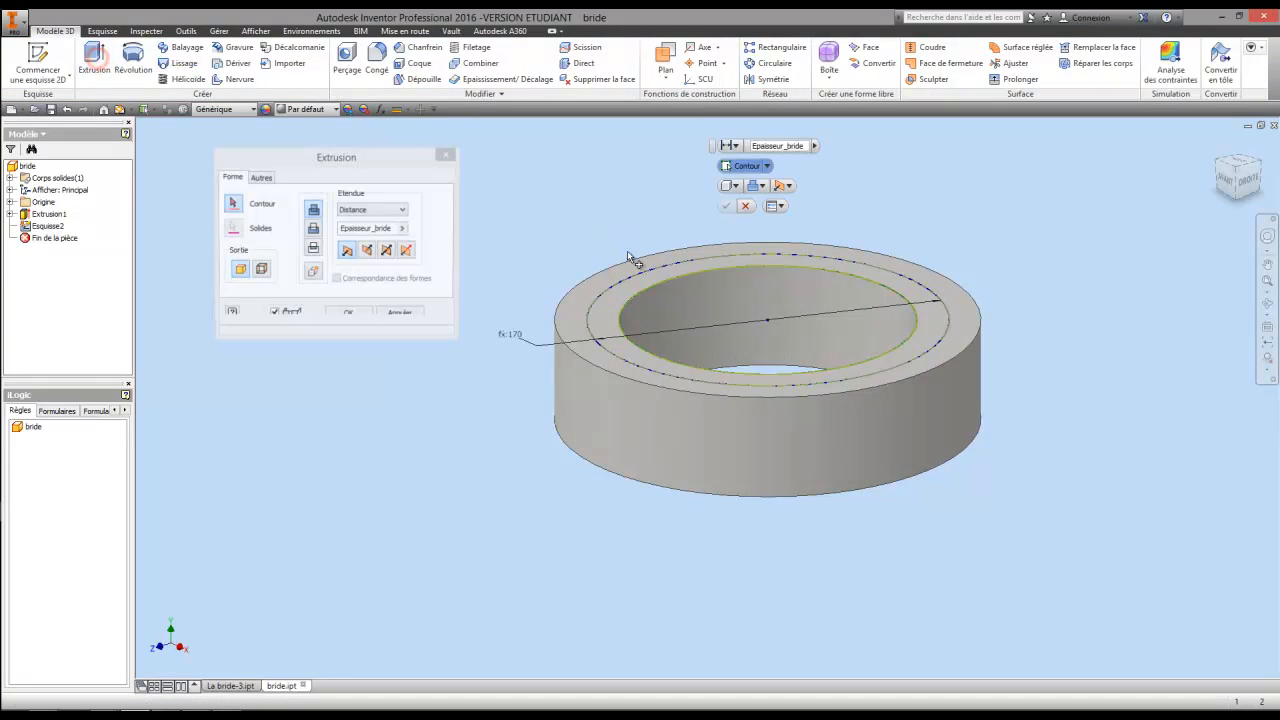
pyautogui.click(368, 251)
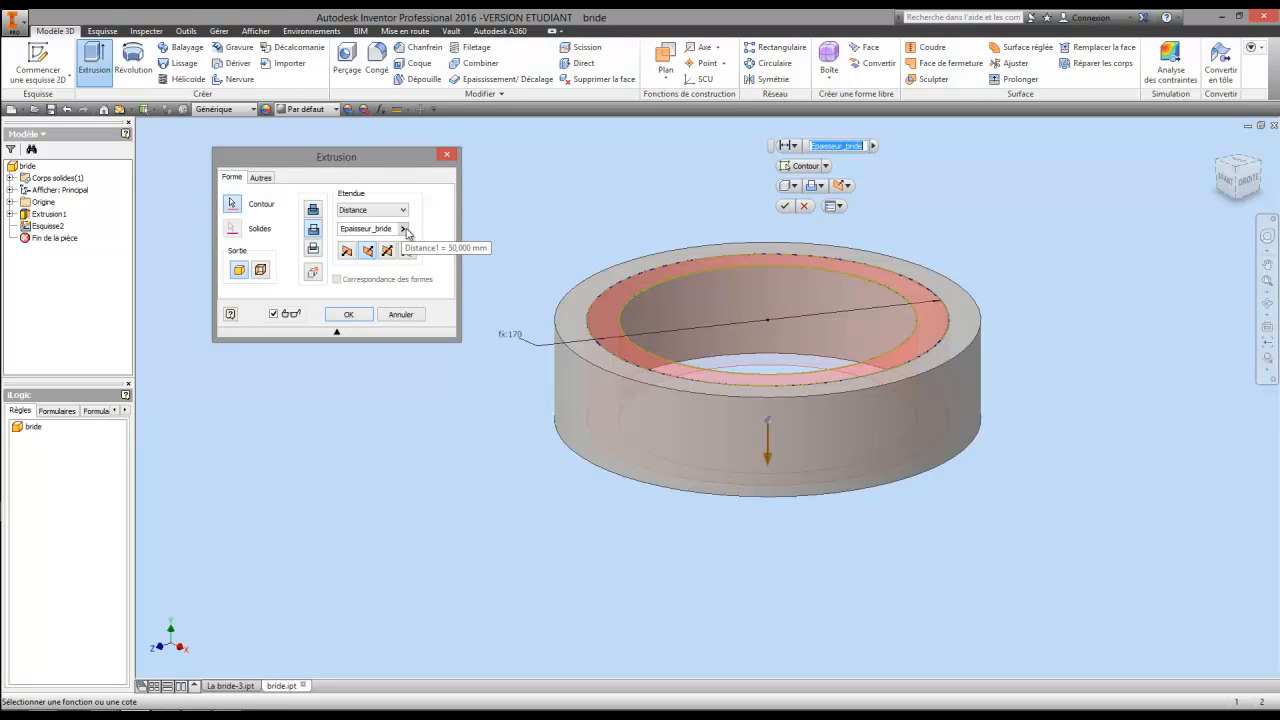
pyautogui.click(404, 229)
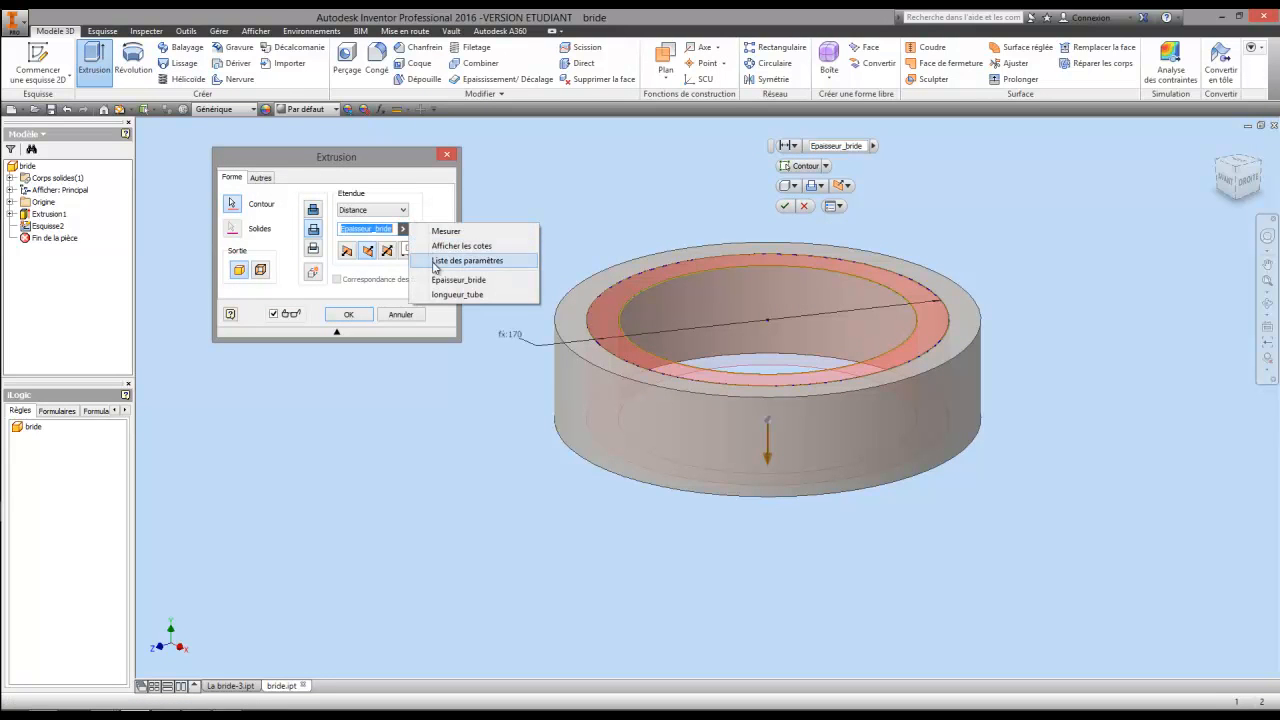
pyautogui.click(437, 260)
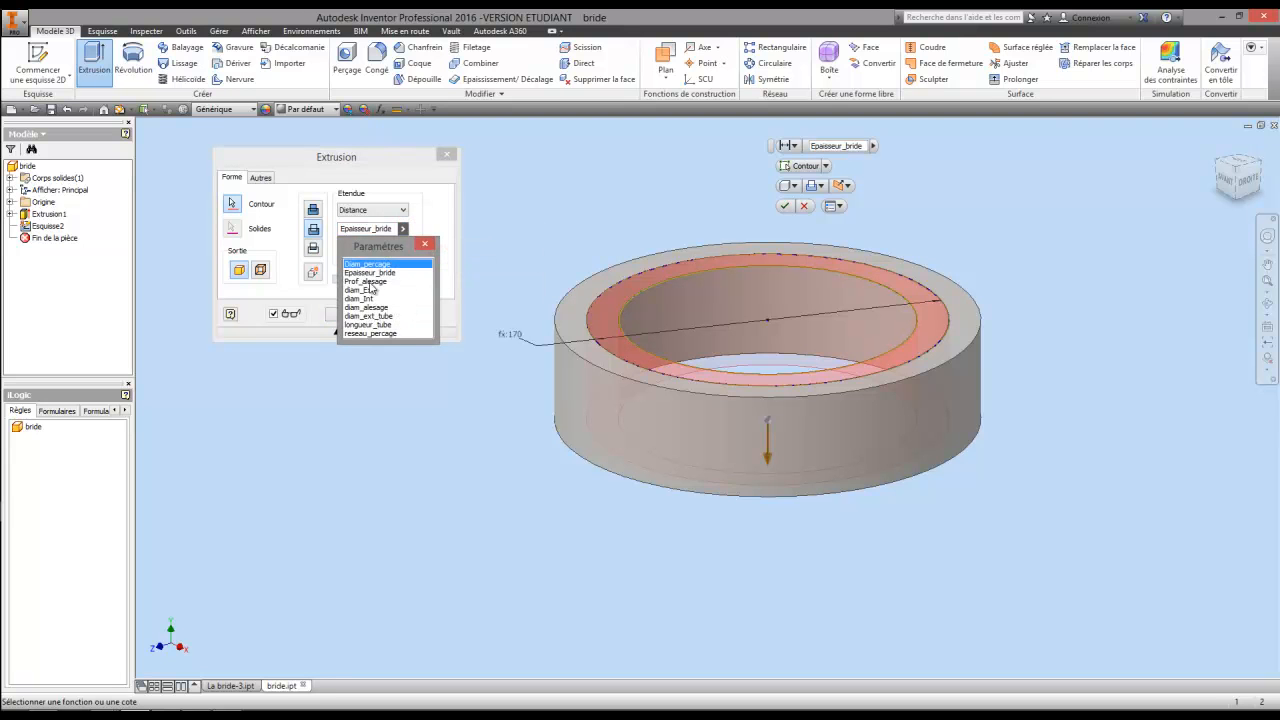
pyautogui.click(366, 281)
pyautogui.click(350, 315)
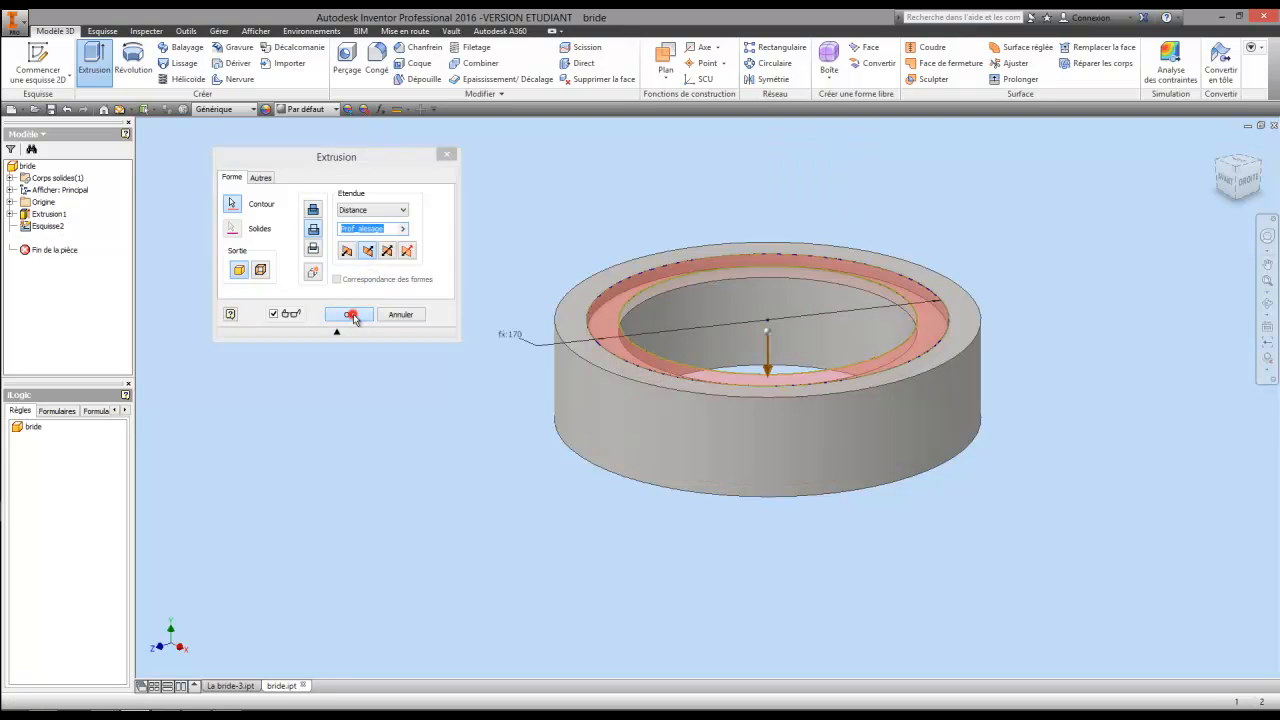
# Start a sketch on the outer rim's top face and draw an origin-centred circle about 293 mm in diameter.
pyautogui.press('F4')
pyautogui.moveTo(625, 296); pyautogui.dragTo(673, 362)
pyautogui.rightClick(671, 363)
pyautogui.click(567, 362)
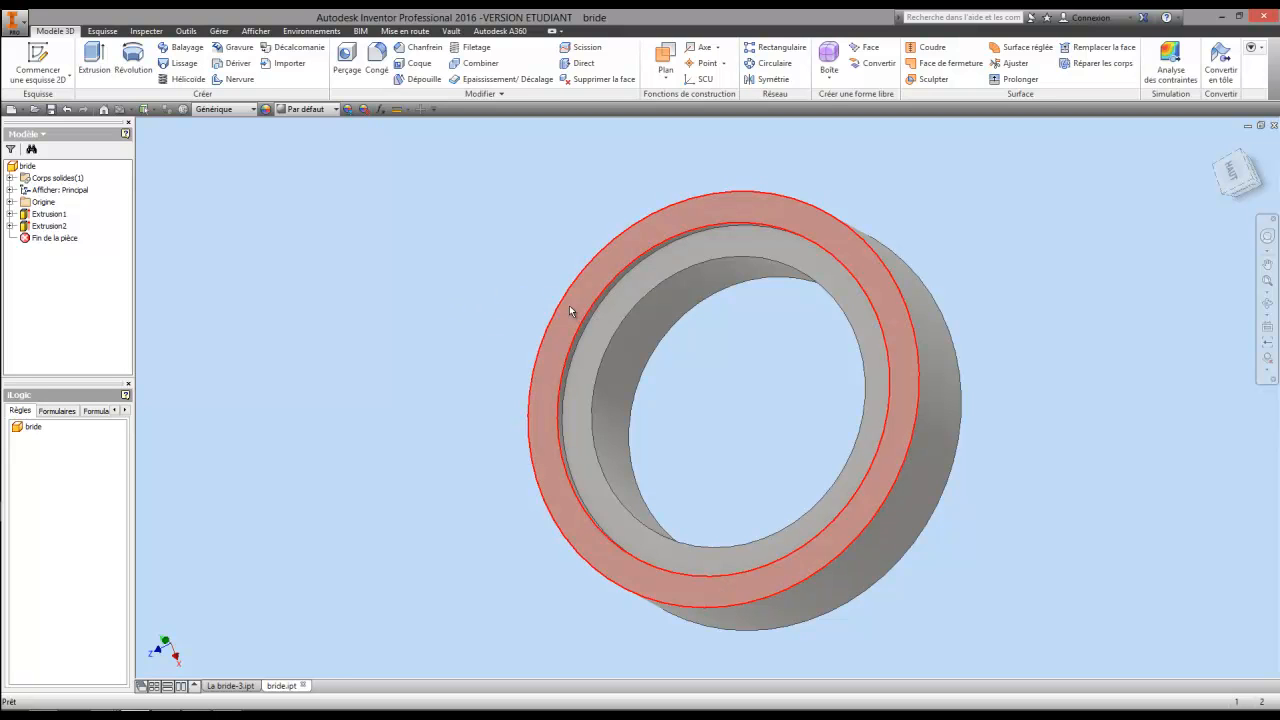
pyautogui.moveTo(570, 309)
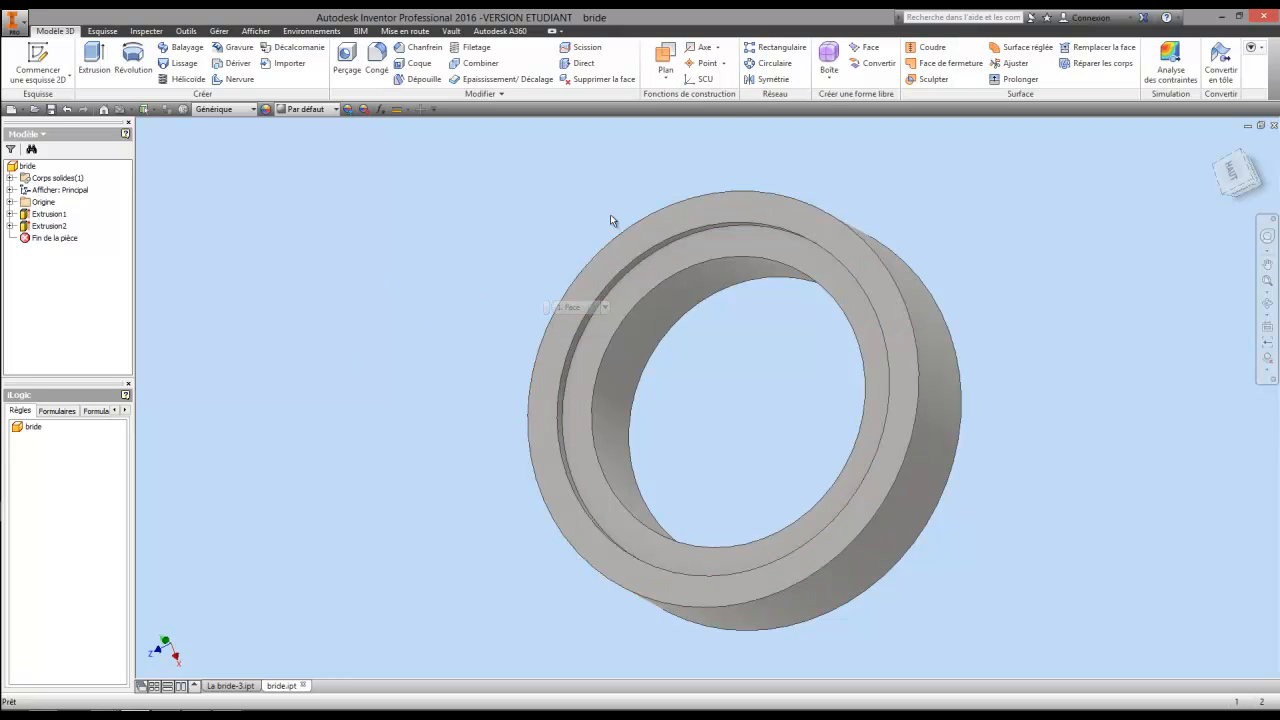
pyautogui.rightClick(620, 263)
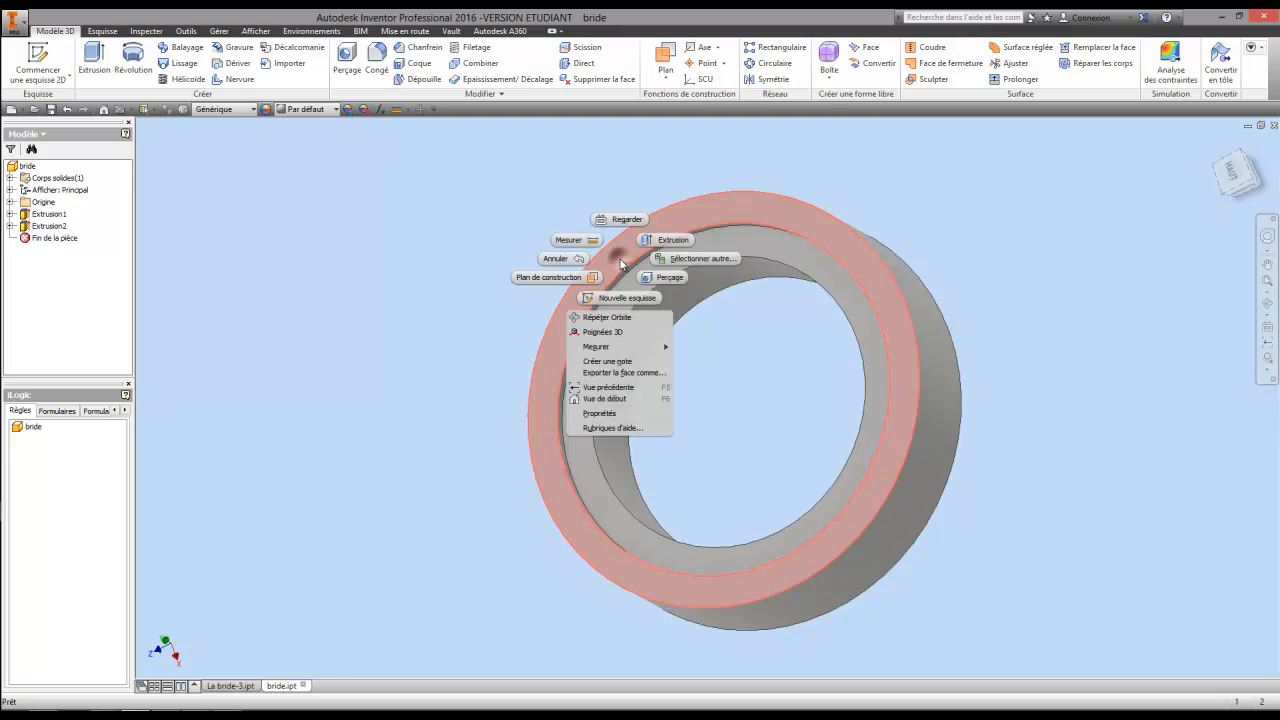
pyautogui.click(600, 293)
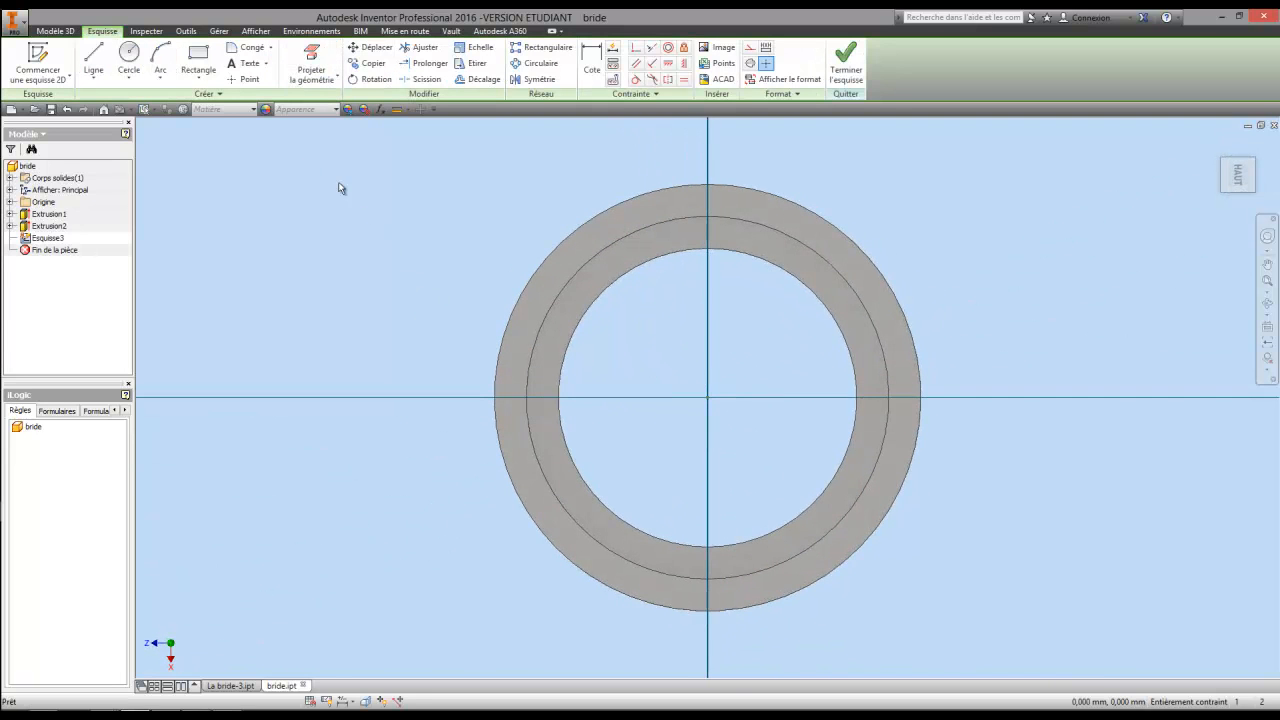
pyautogui.click(129, 55)
pyautogui.click(708, 398)
pyautogui.click(405, 323)
pyautogui.rightClick(428, 306)
pyautogui.click(472, 310)
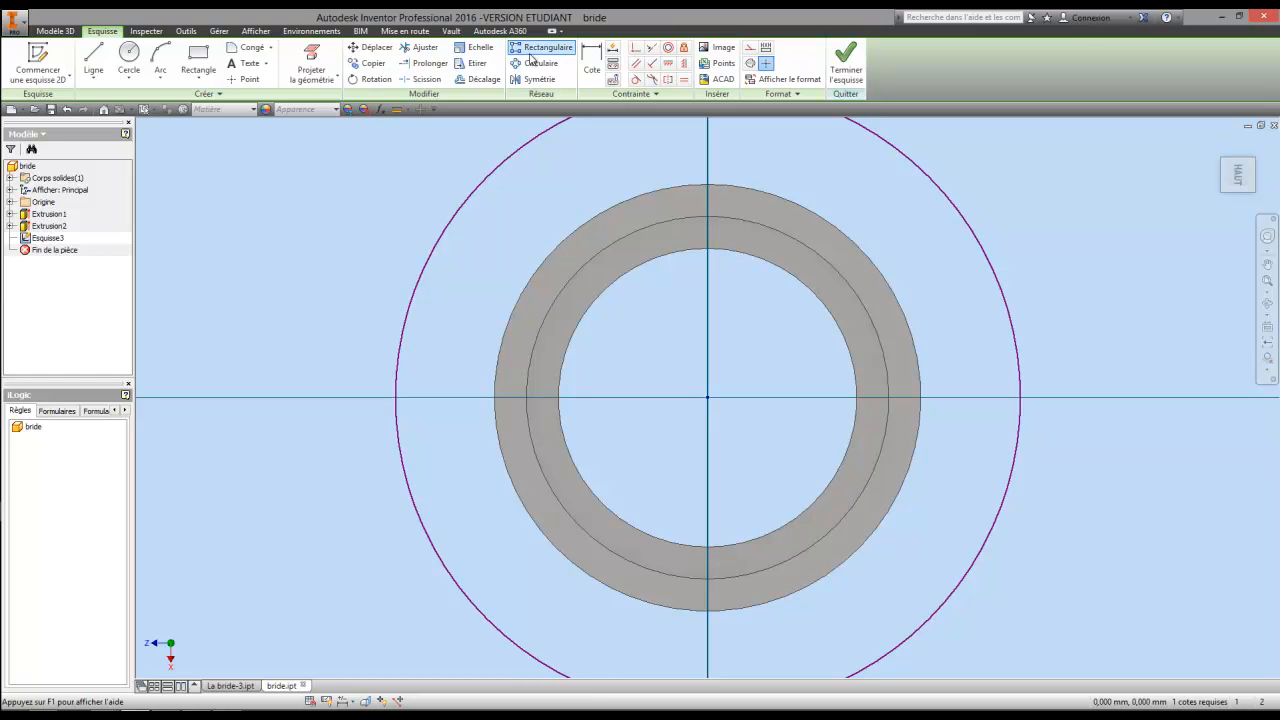
# Dimension the hole pitch circle's diameter and link it to the user parameter reseau_percage.
pyautogui.click(591, 60)
pyautogui.click(443, 234)
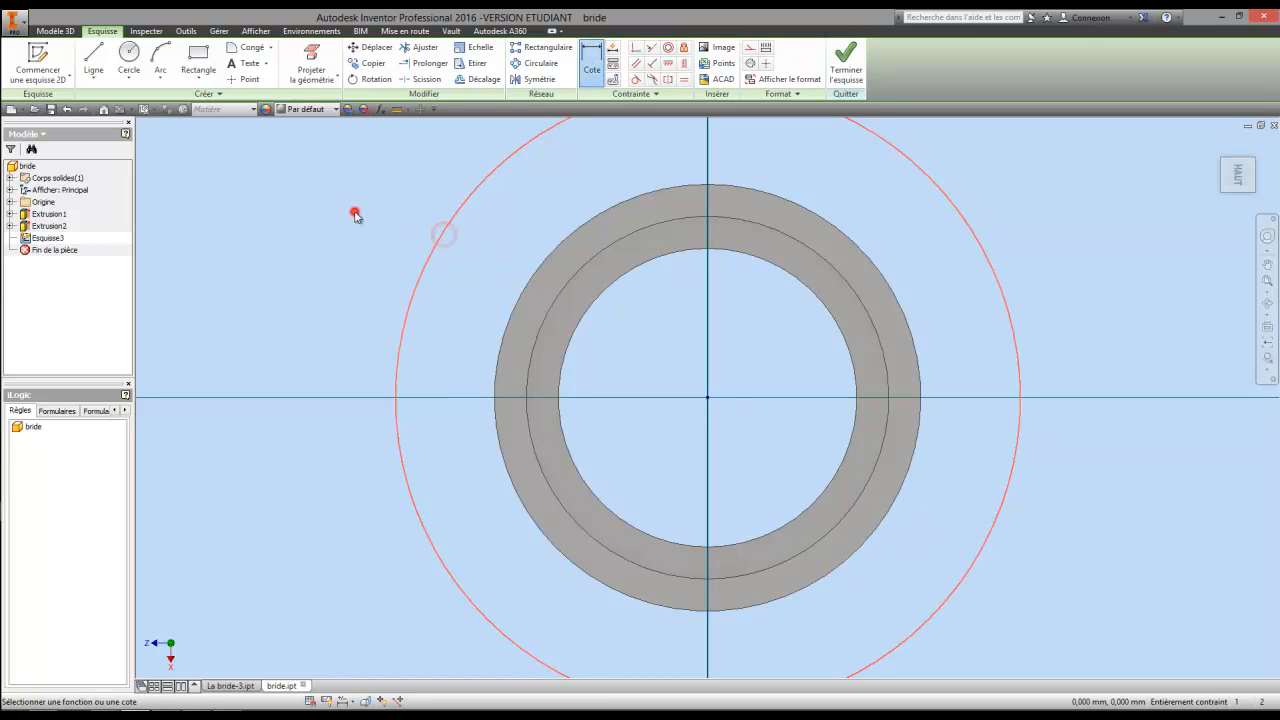
pyautogui.click(355, 215)
pyautogui.click(387, 262)
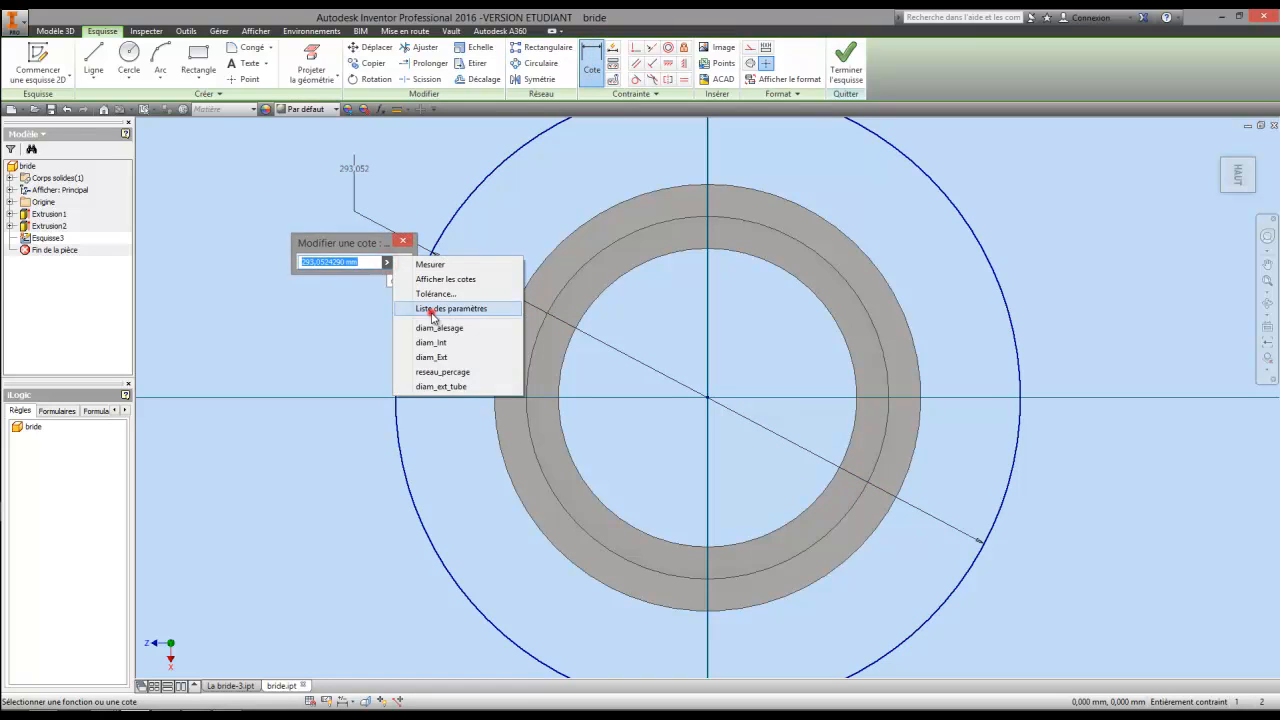
pyautogui.click(433, 310)
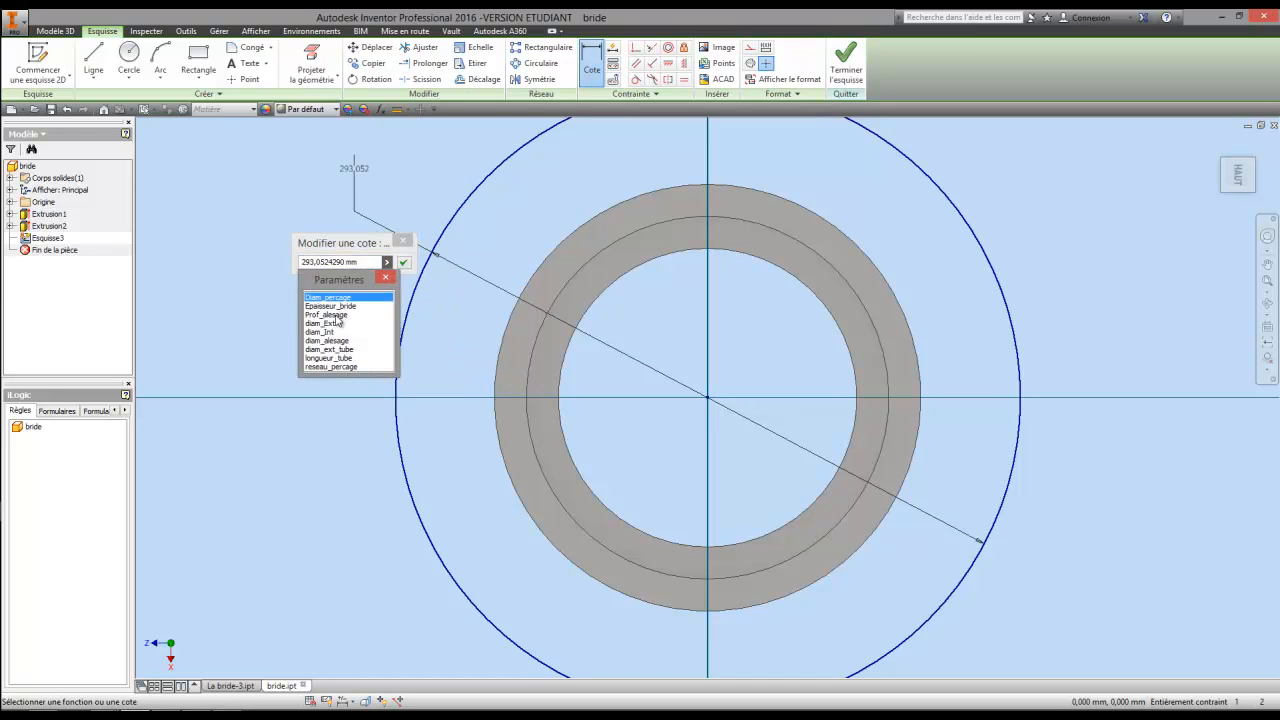
pyautogui.click(325, 367)
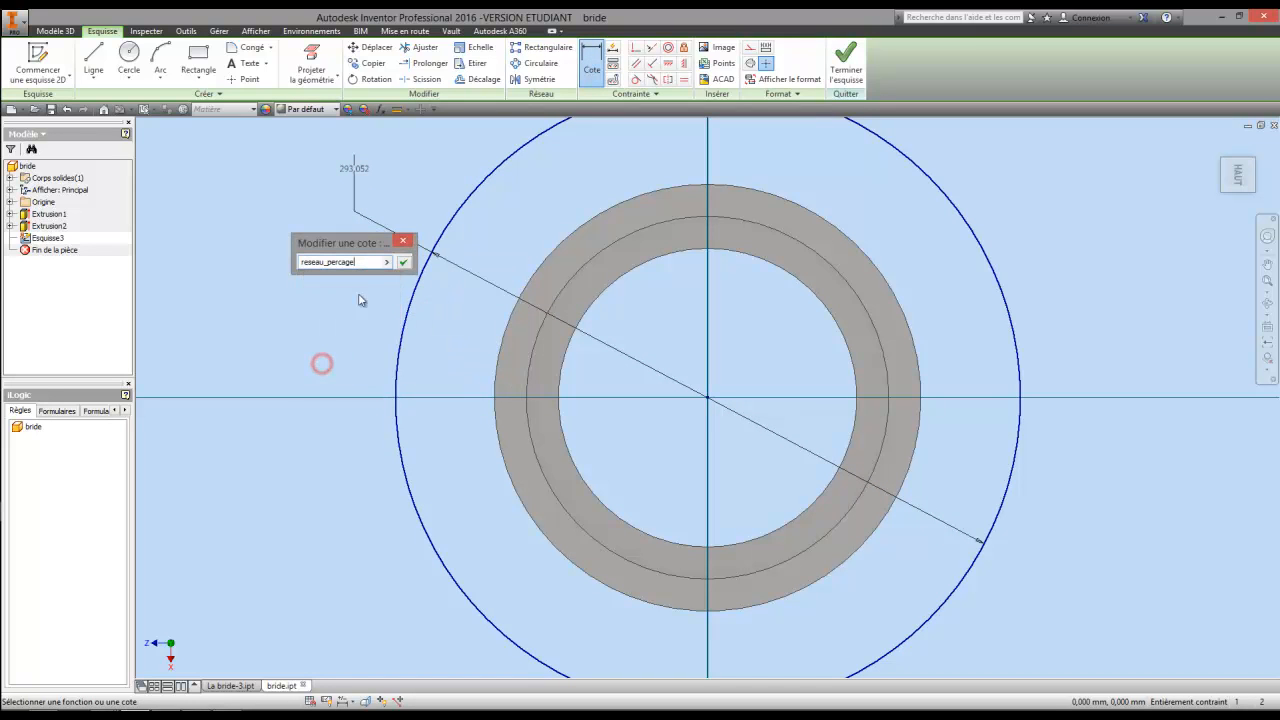
pyautogui.click(404, 262)
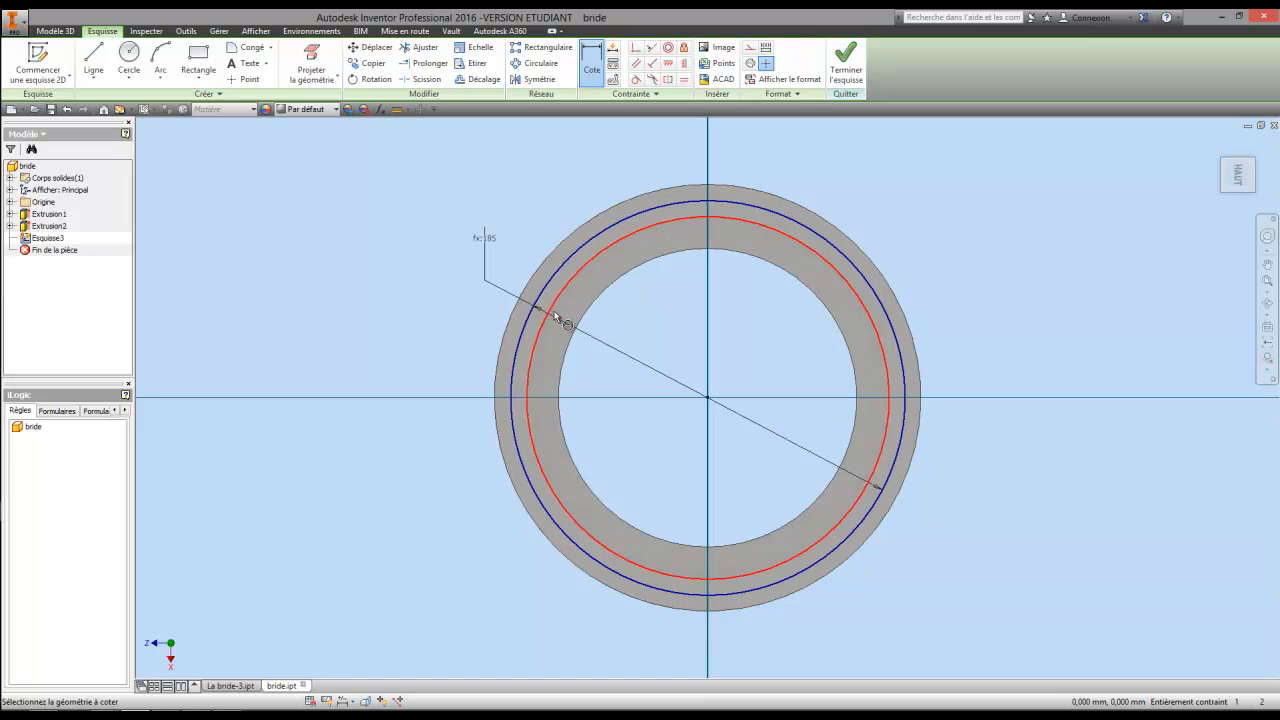
# Place a sketch point where the pitch circle crosses the horizontal axis, on the left side of the flange.
pyautogui.click(250, 79)
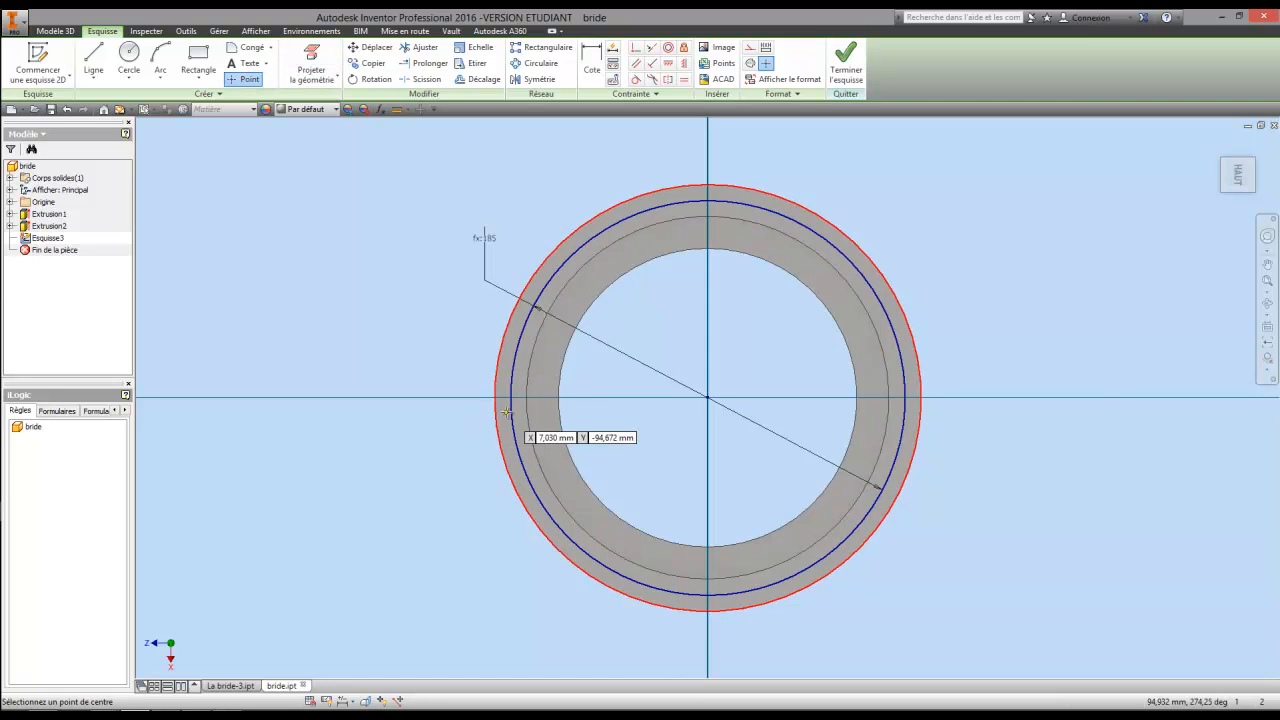
pyautogui.click(511, 399)
pyautogui.rightClick(425, 335)
pyautogui.click(464, 328)
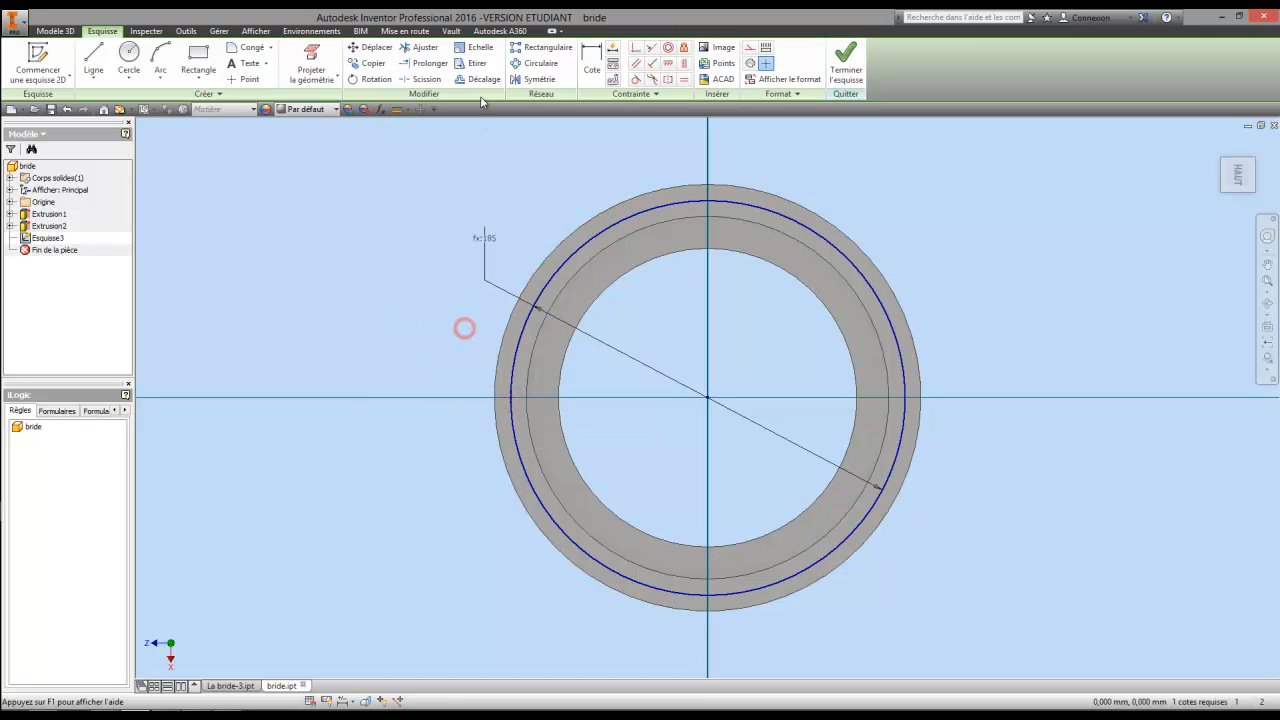
# Pattern the sketch point circularly about the origin with 6 instances over 360 degrees and finish the sketch.
pyautogui.click(540, 64)
pyautogui.scroll(-3, 551, 420)
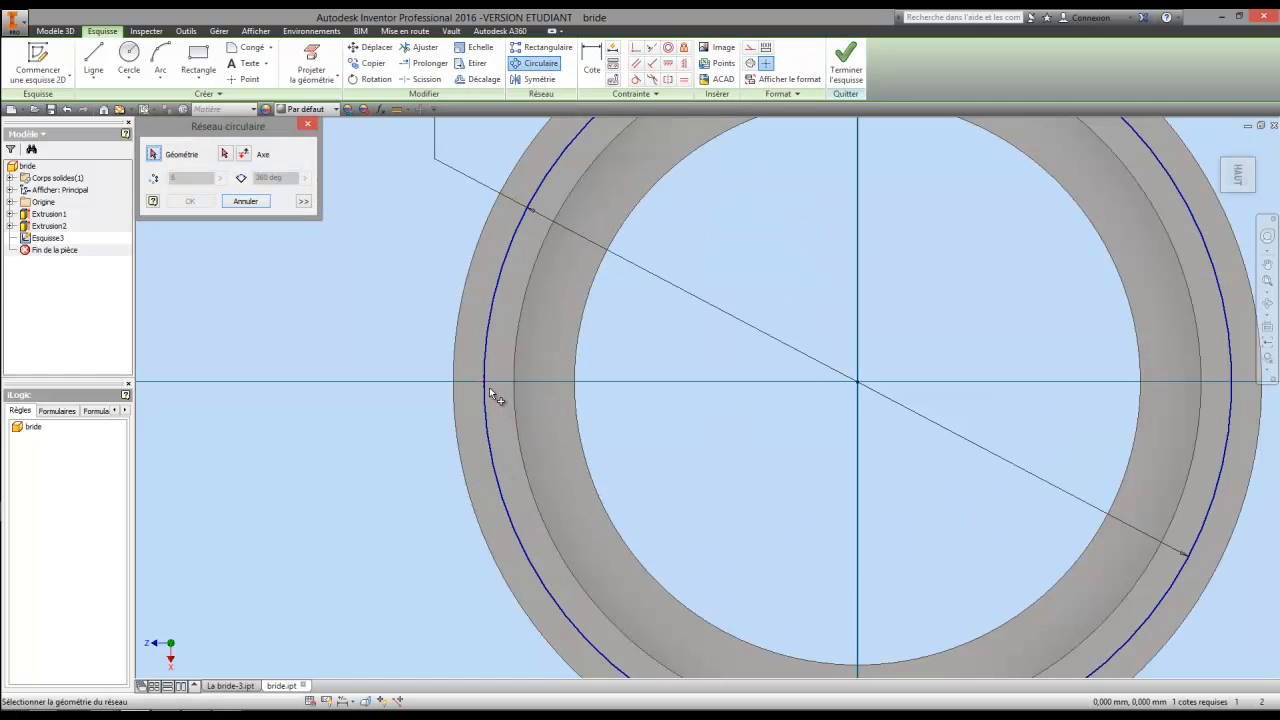
pyautogui.click(486, 382)
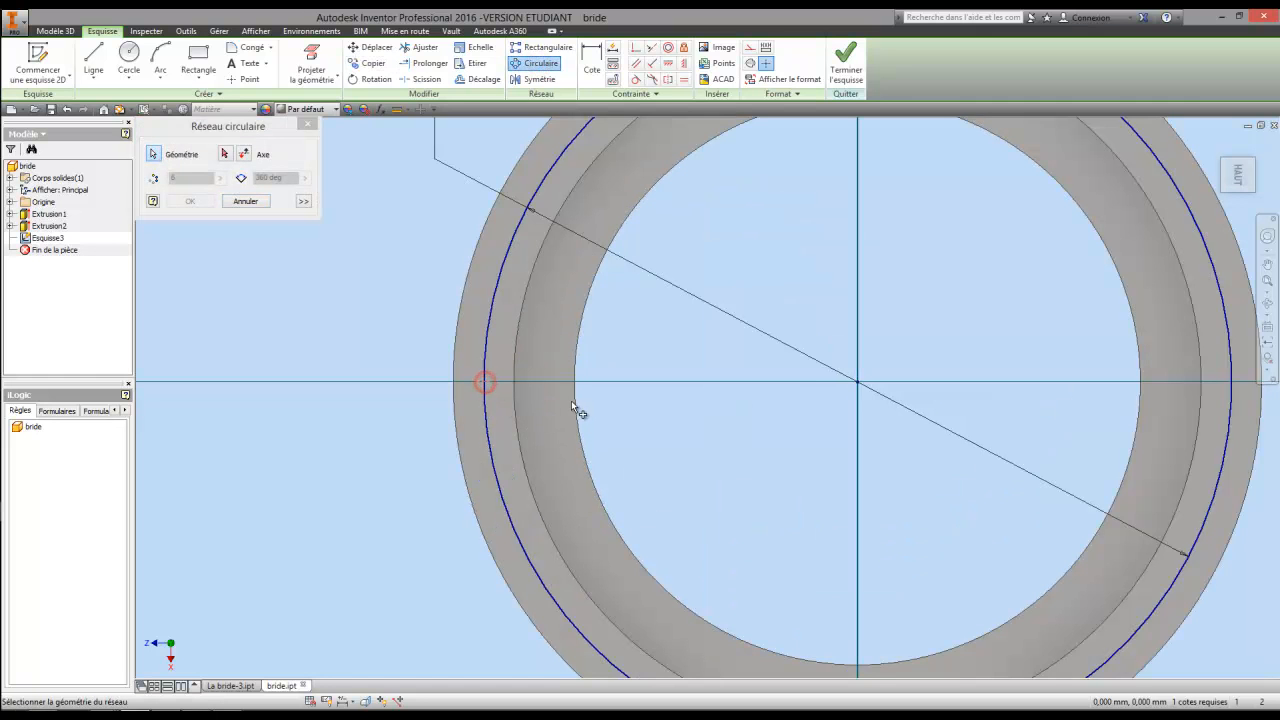
pyautogui.click(225, 153)
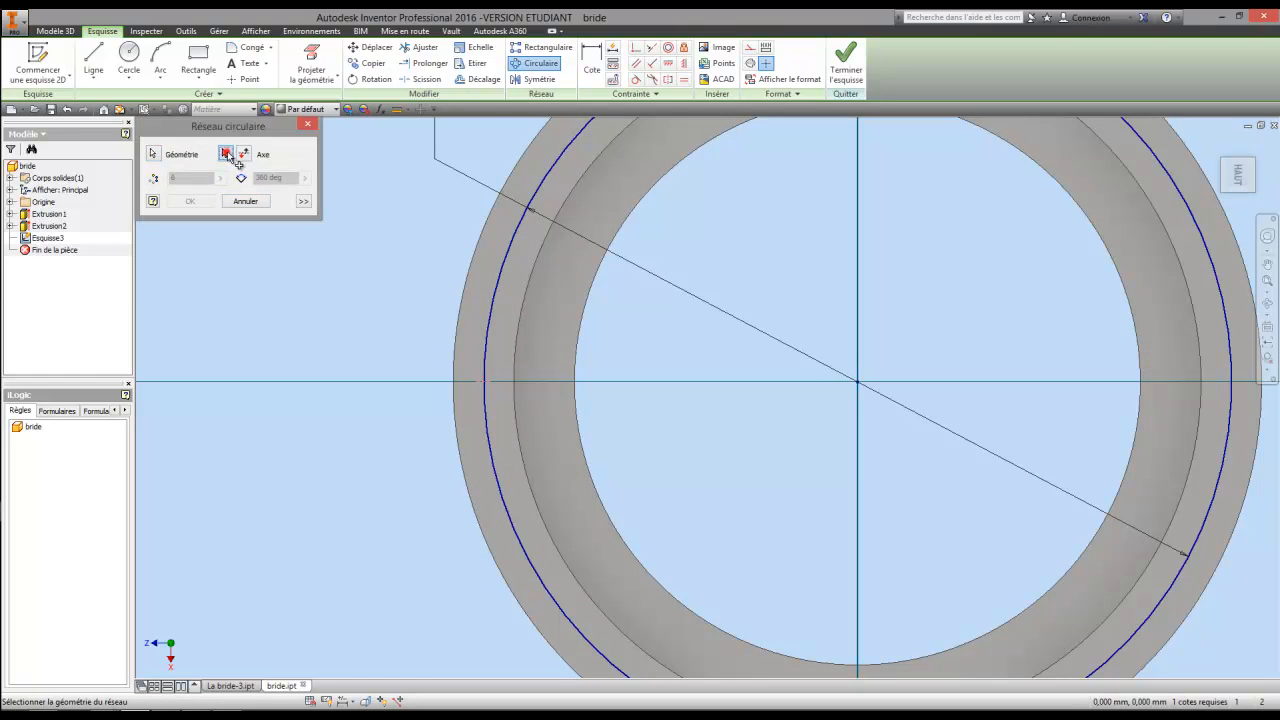
pyautogui.click(858, 384)
pyautogui.scroll(2, 666, 449)
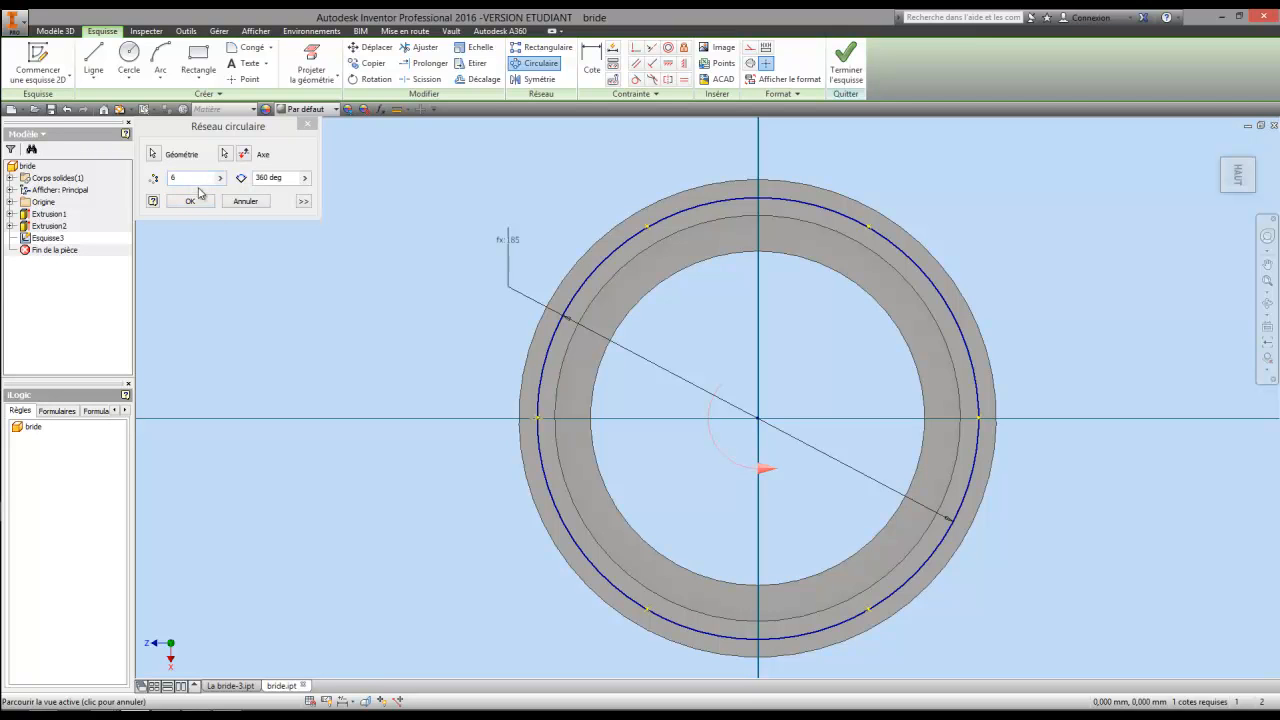
pyautogui.click(190, 202)
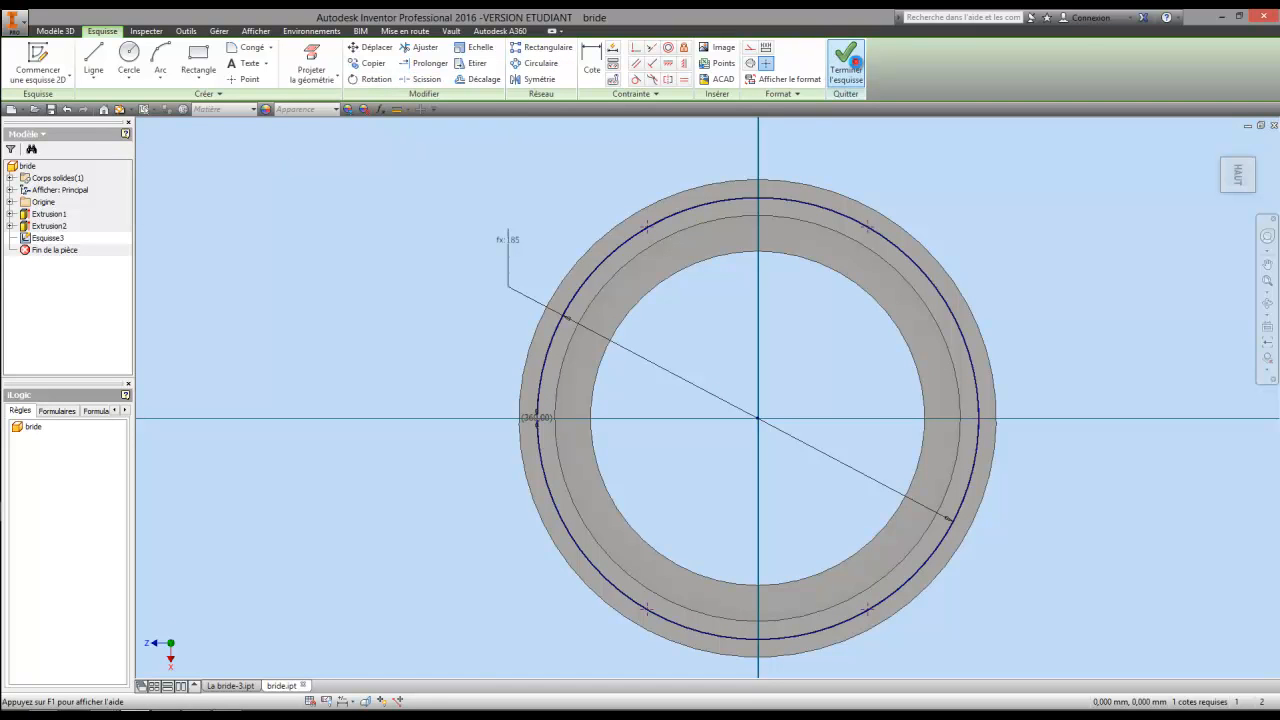
pyautogui.click(850, 66)
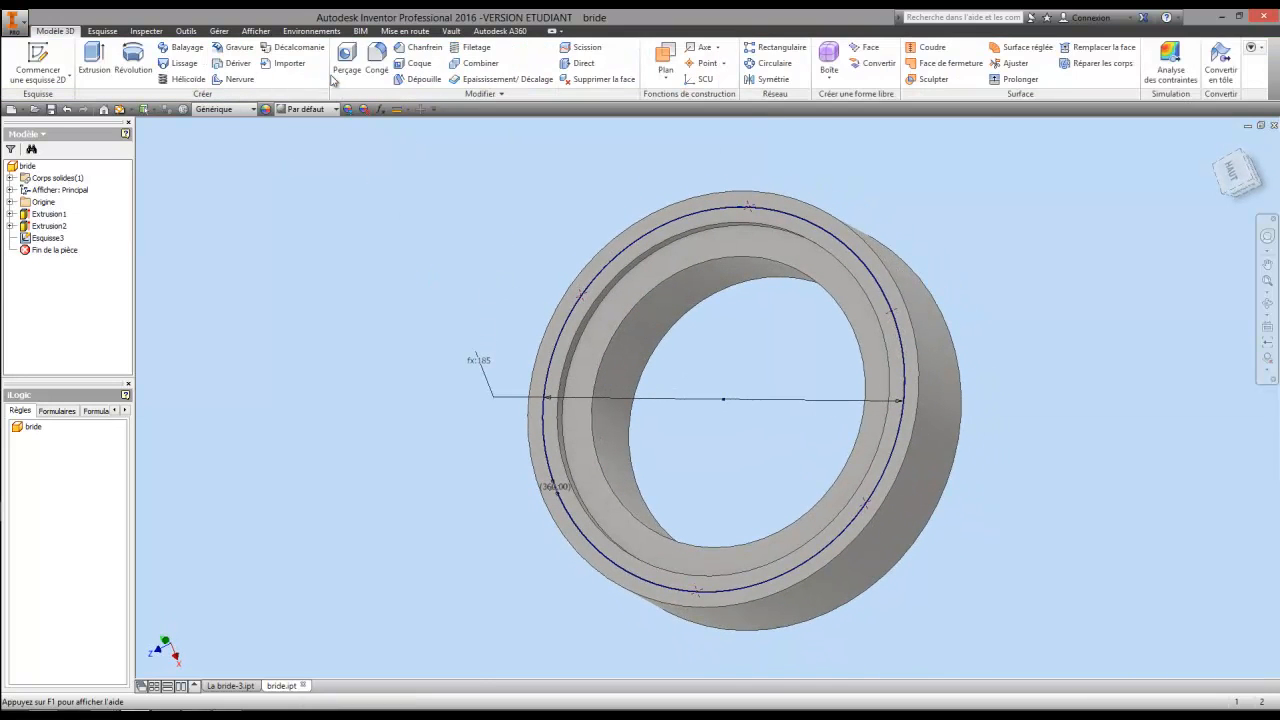
# Drill 3 mm through-all holes at the six patterned sketch points and suppress the resulting hole feature.
pyautogui.click(346, 64)
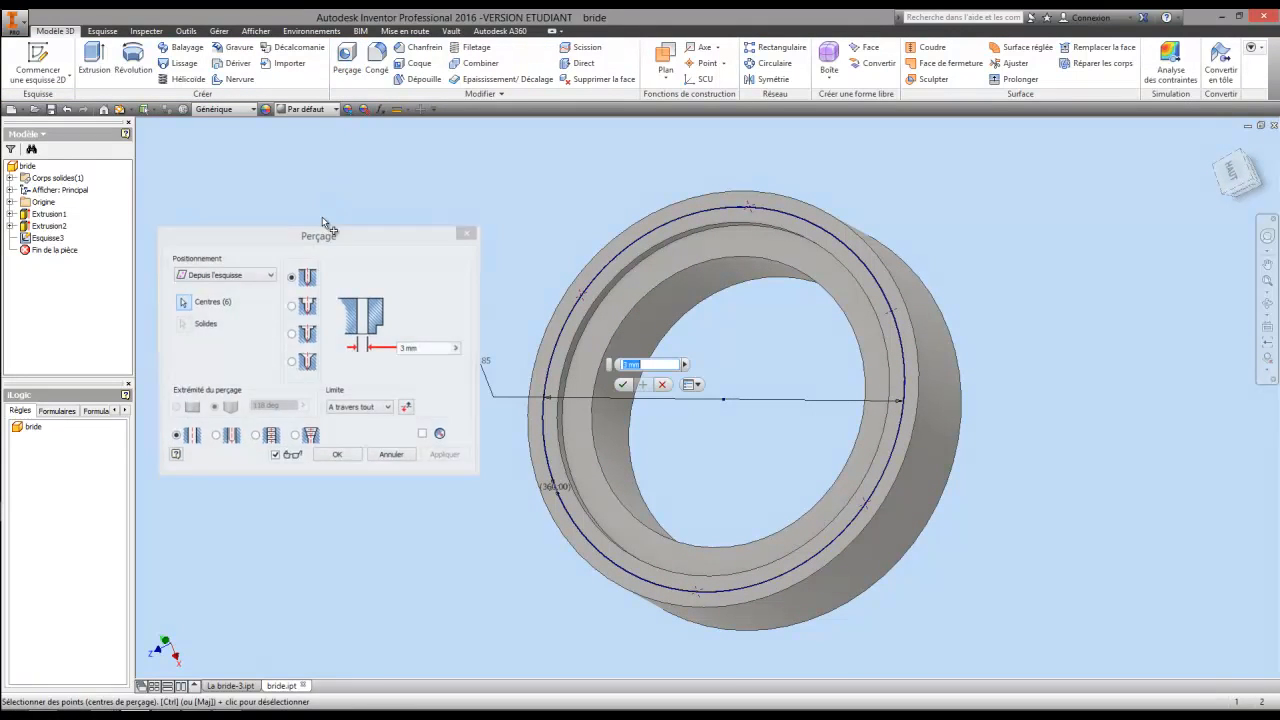
pyautogui.click(418, 350)
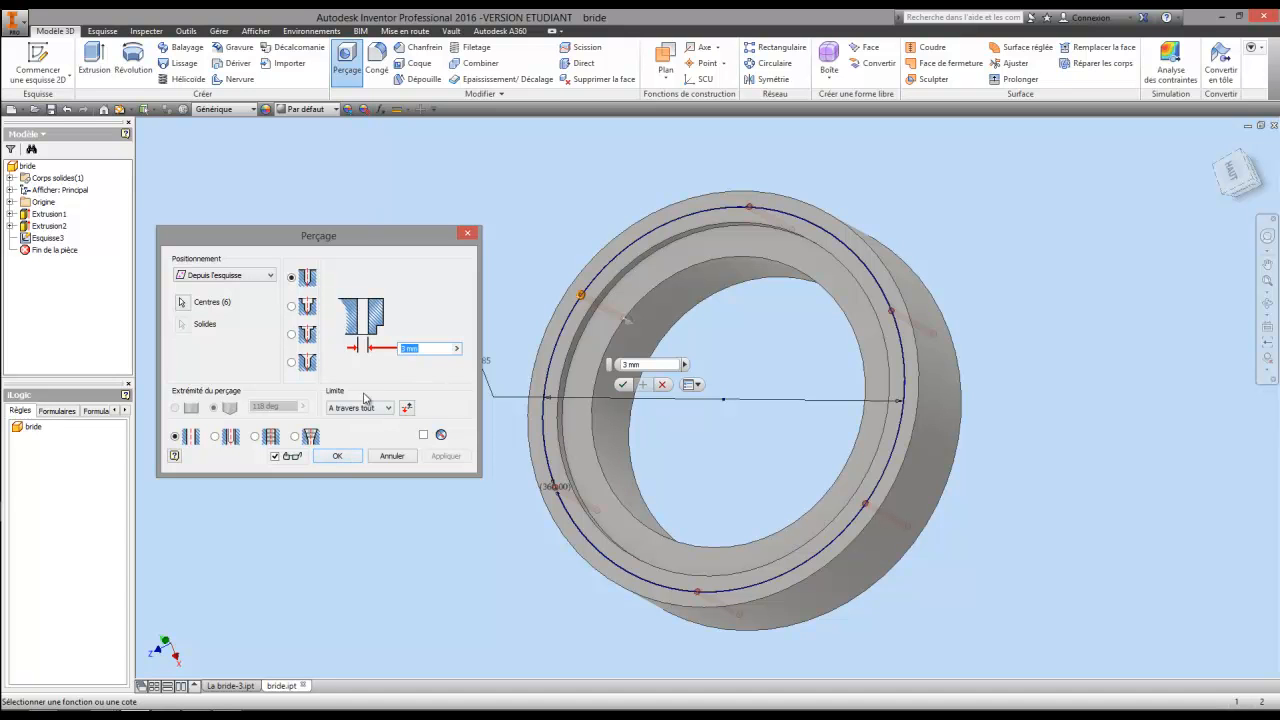
pyautogui.click(336, 457)
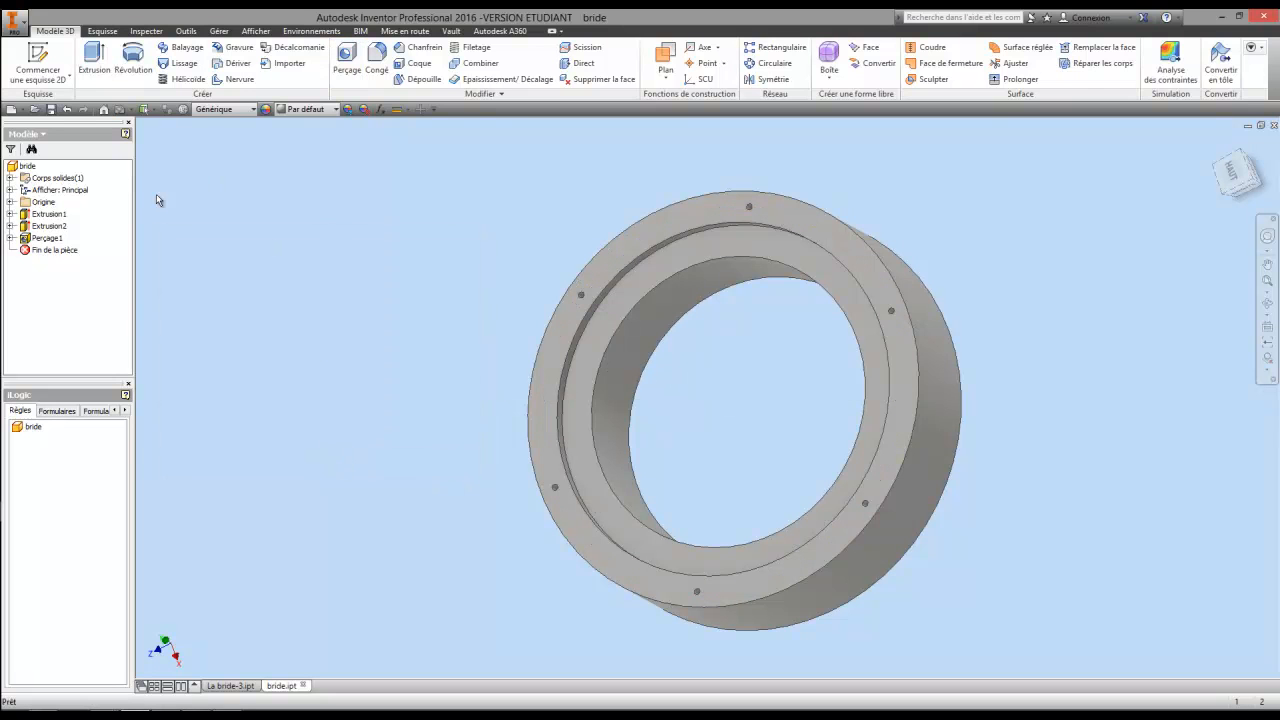
pyautogui.rightClick(48, 240)
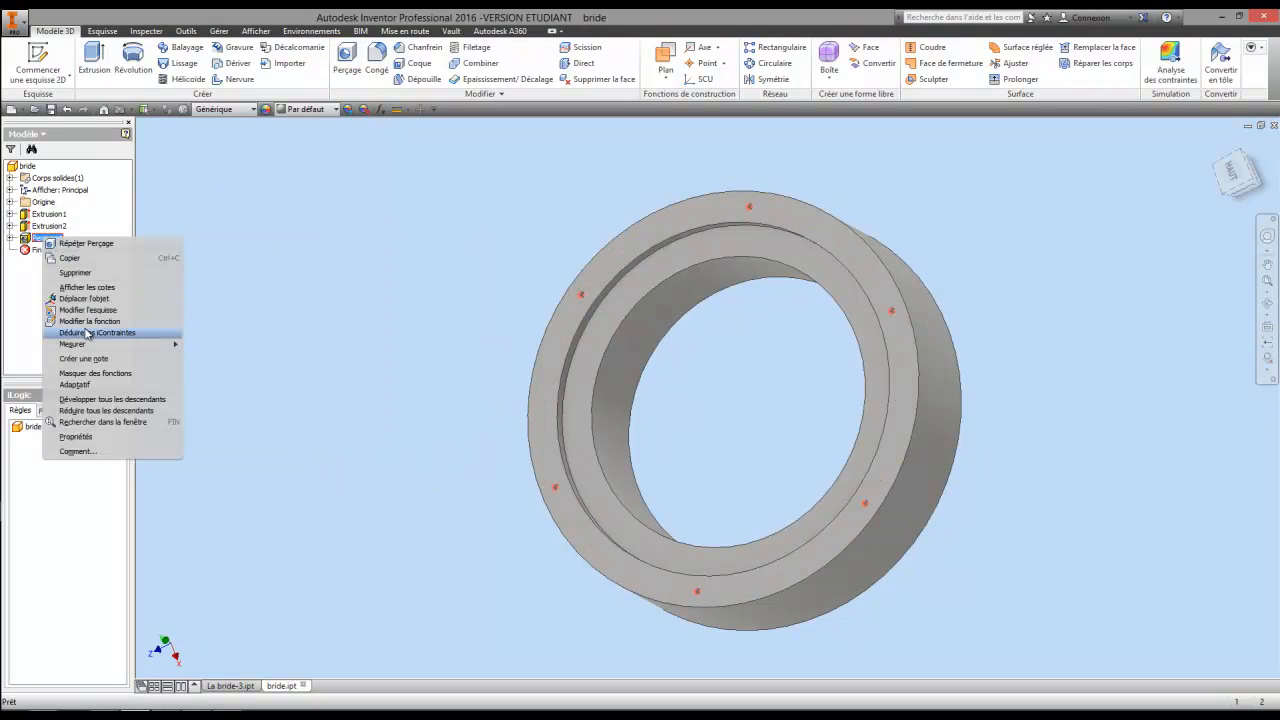
pyautogui.click(113, 373)
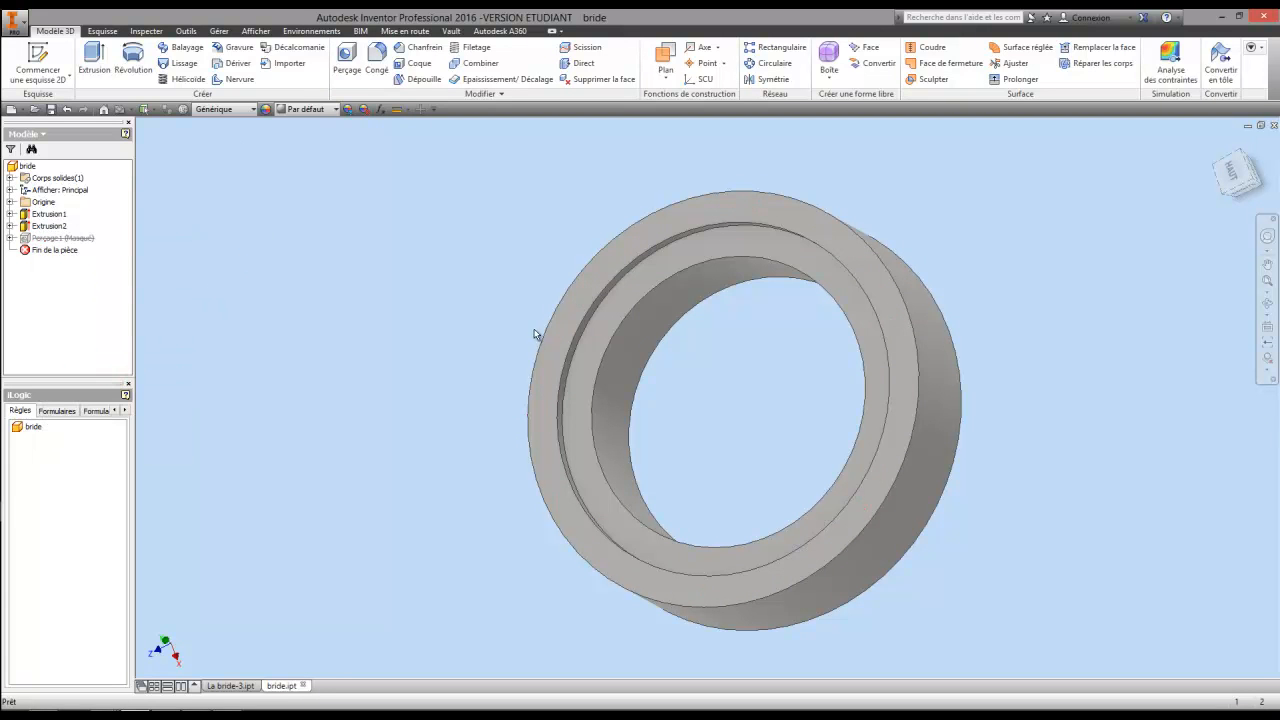
# Start a new sketch on the outer rim's top face and draw an origin-centred circle about 254 mm in diameter.
pyautogui.rightClick(555, 342)
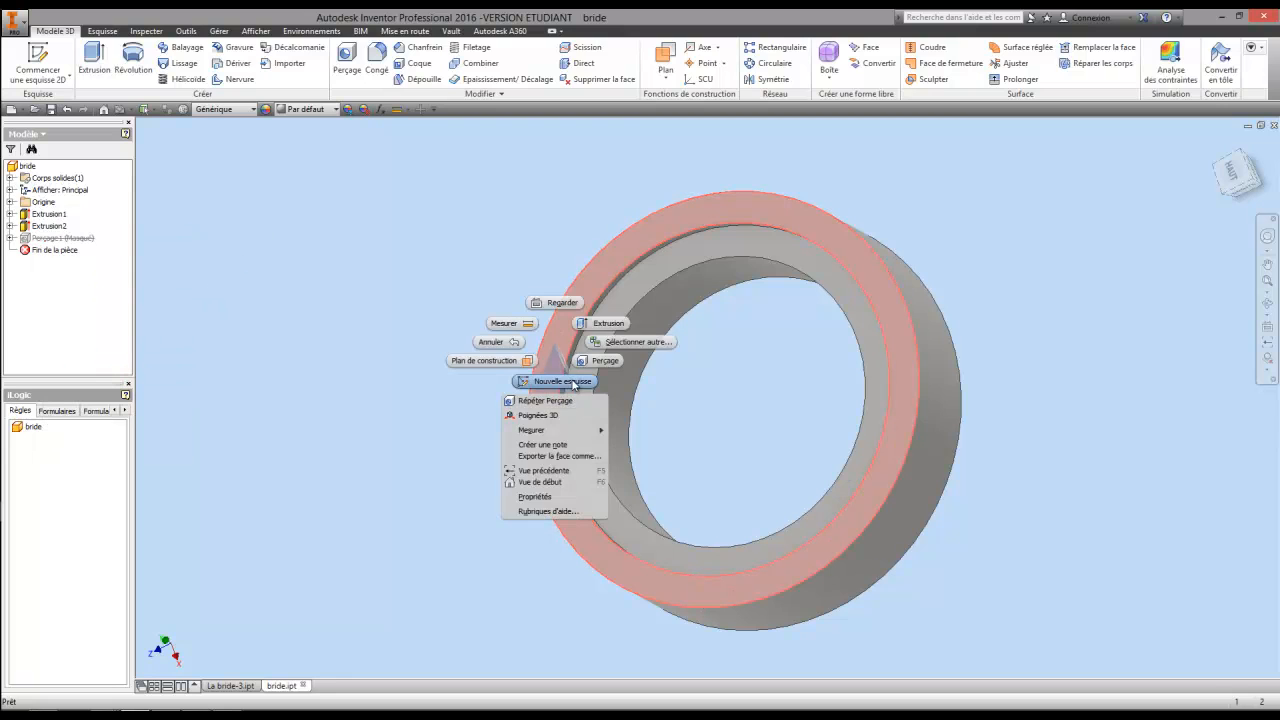
pyautogui.click(562, 381)
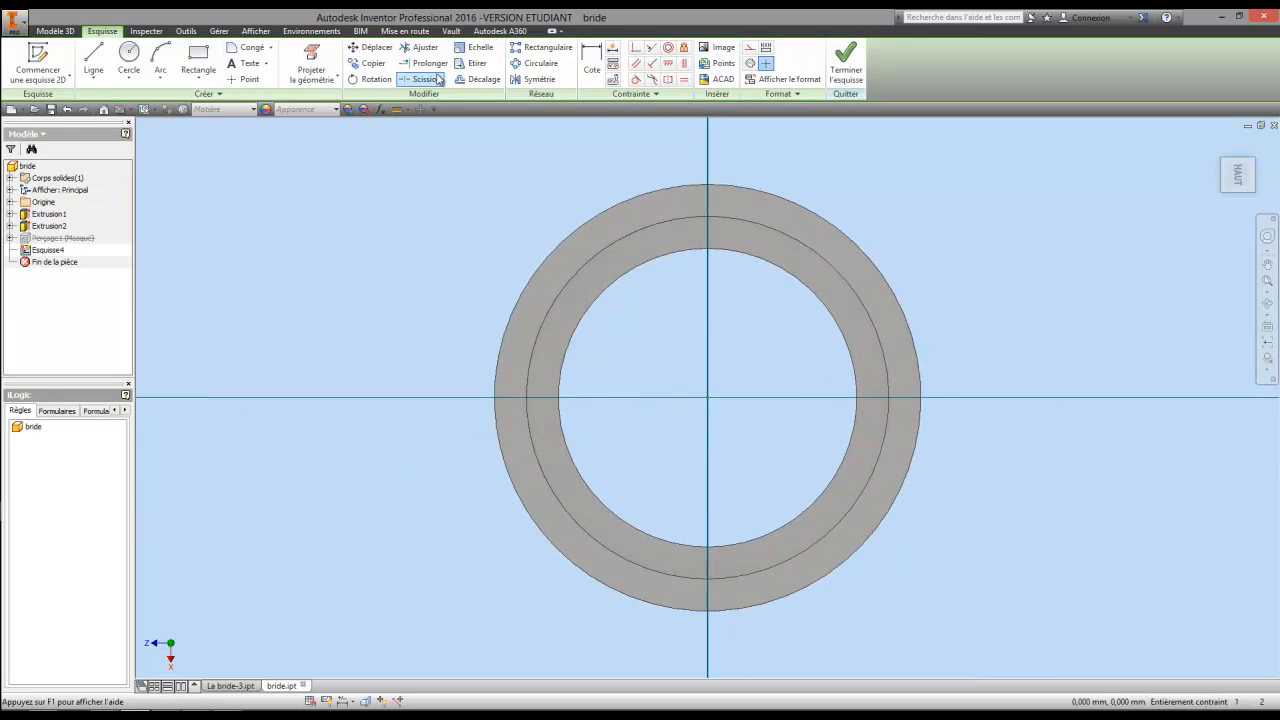
pyautogui.click(129, 58)
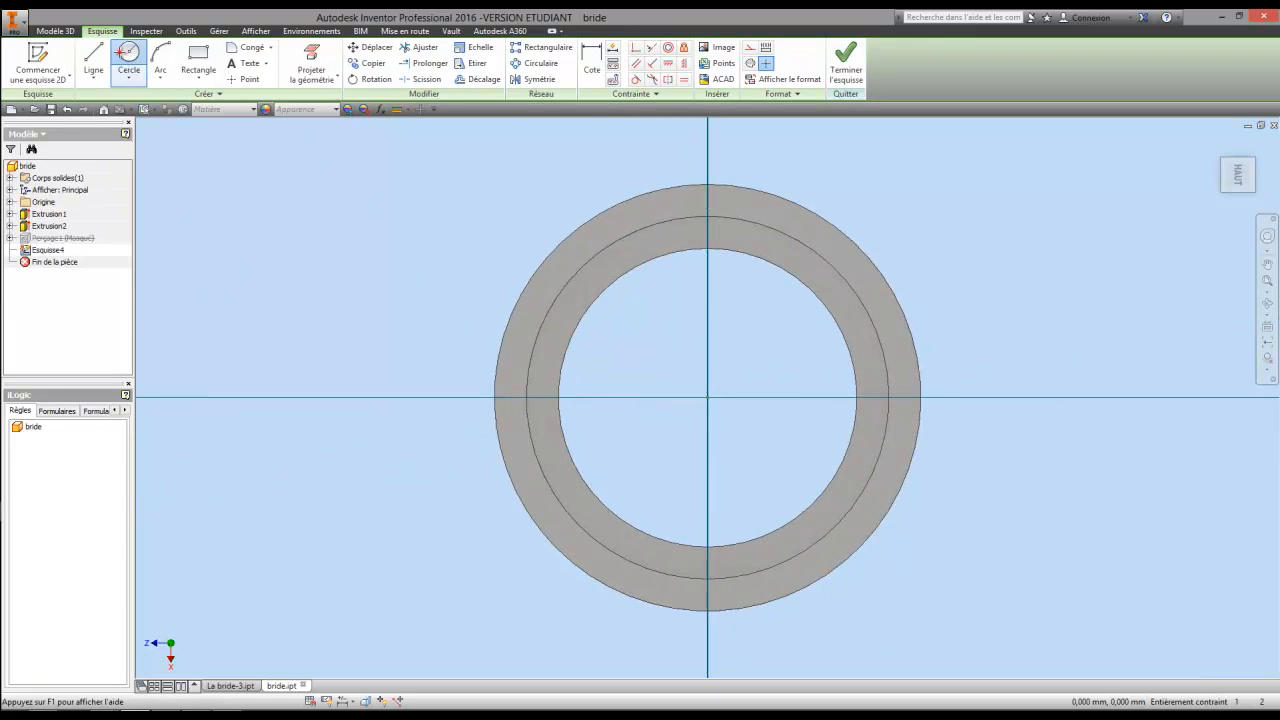
pyautogui.click(708, 397)
pyautogui.click(443, 339)
pyautogui.rightClick(506, 300)
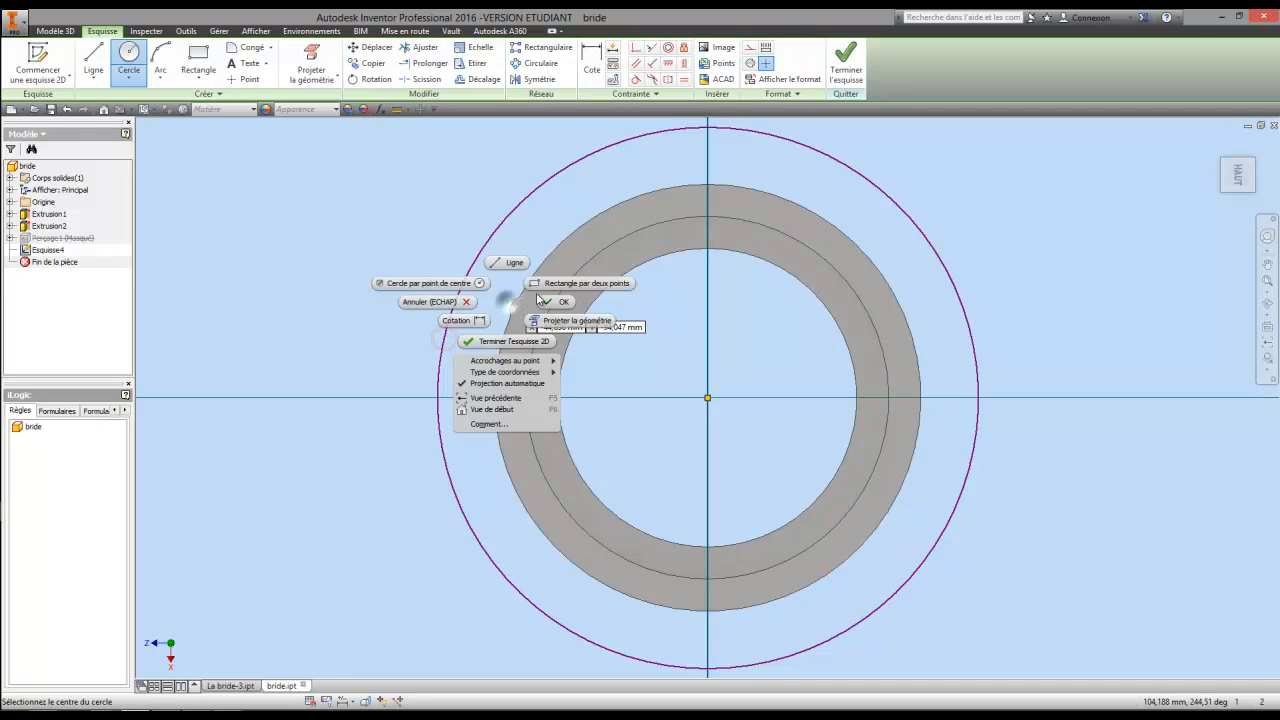
pyautogui.click(556, 301)
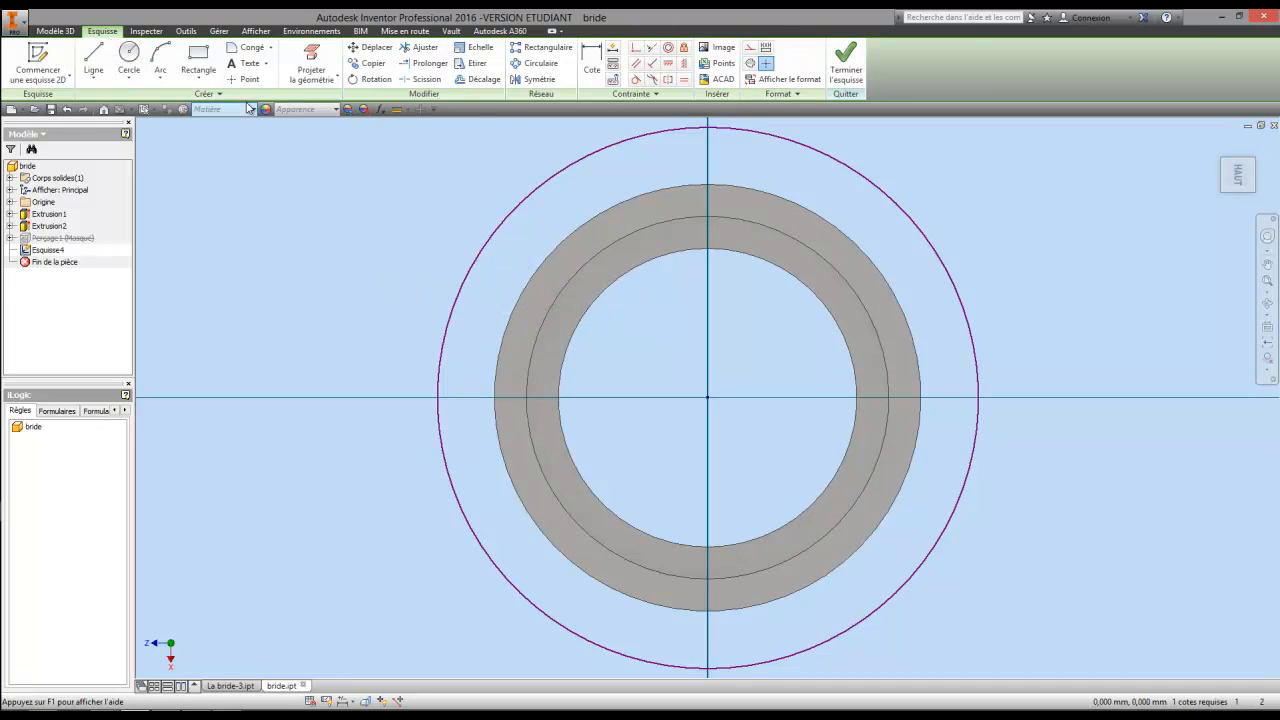
# Dimension the new circle's diameter and link it to the user parameter reseau_percage.
pyautogui.click(592, 60)
pyautogui.click(503, 221)
pyautogui.click(381, 200)
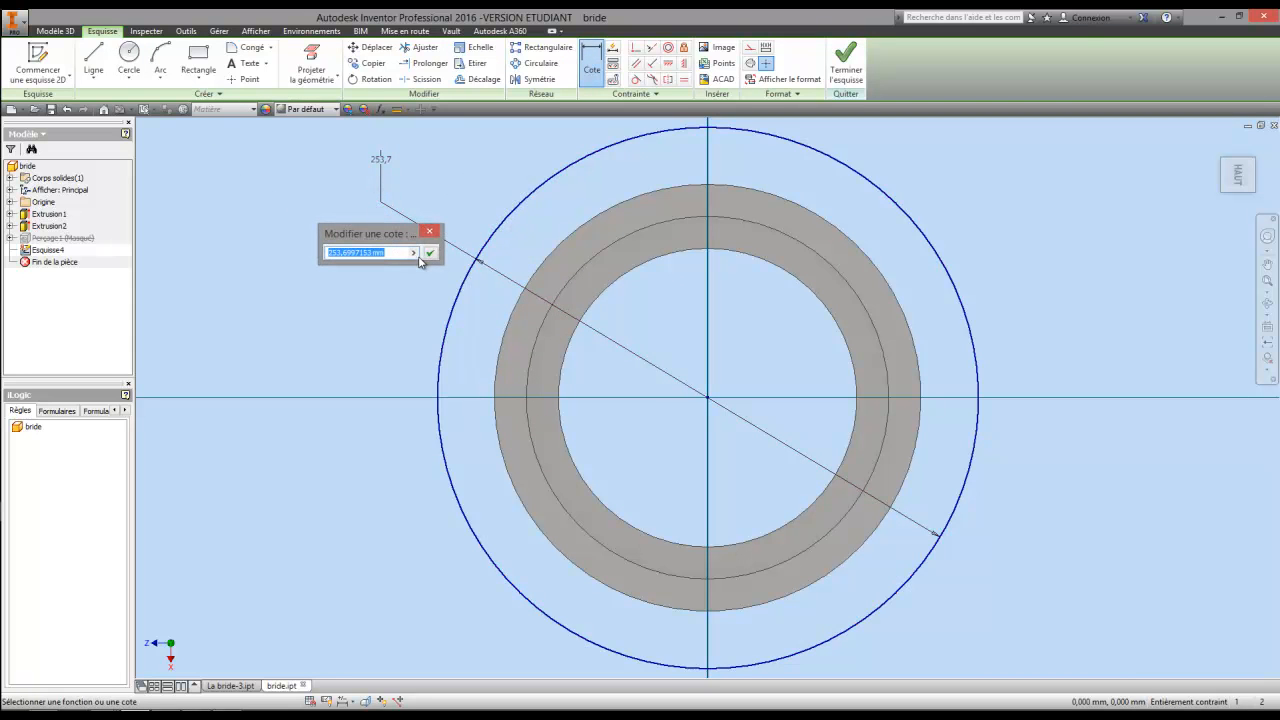
pyautogui.click(414, 253)
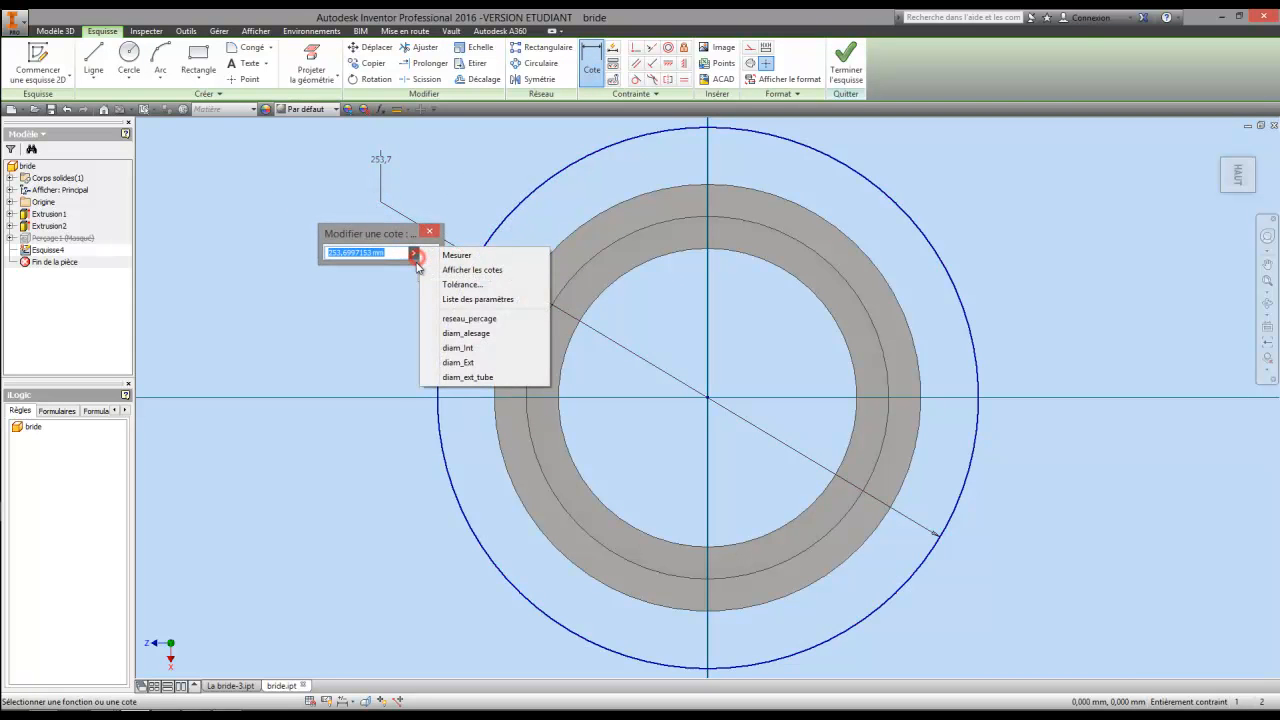
pyautogui.click(438, 320)
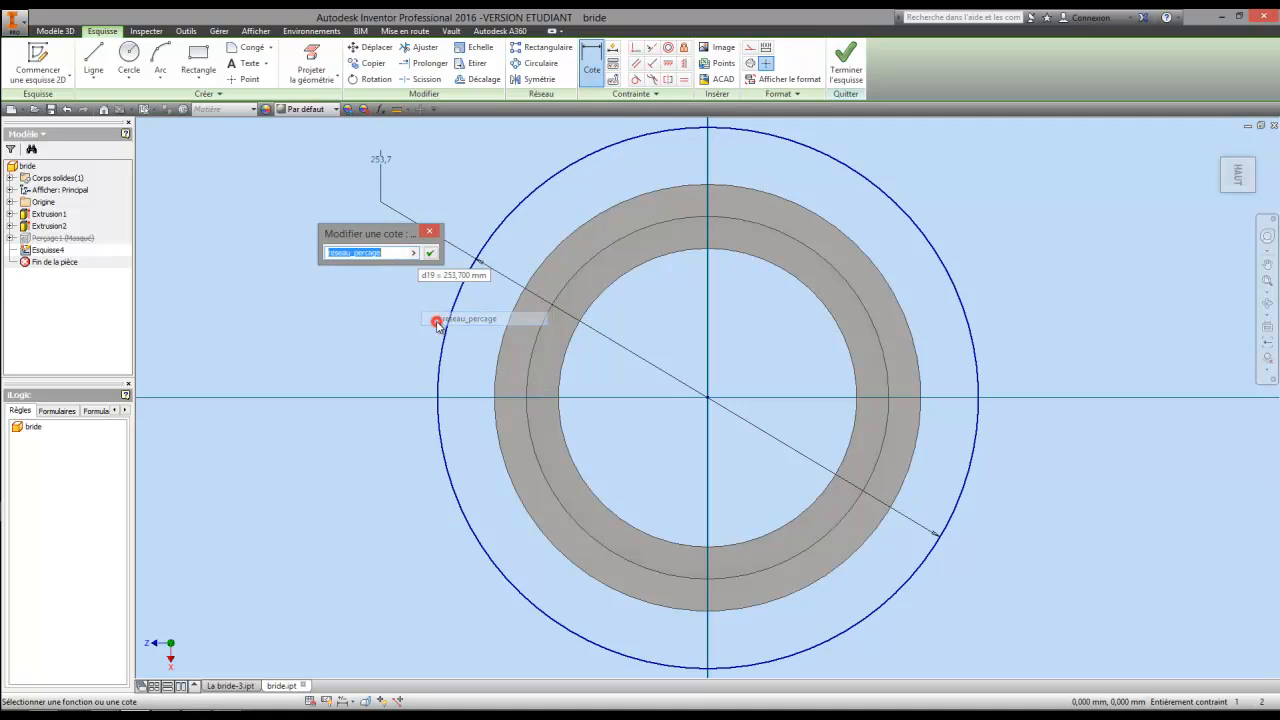
pyautogui.click(432, 253)
# Place a sketch point at the left crossing of the new pitch circle and the horizontal axis.
pyautogui.click(249, 80)
pyautogui.rightClick(408, 316)
pyautogui.click(453, 317)
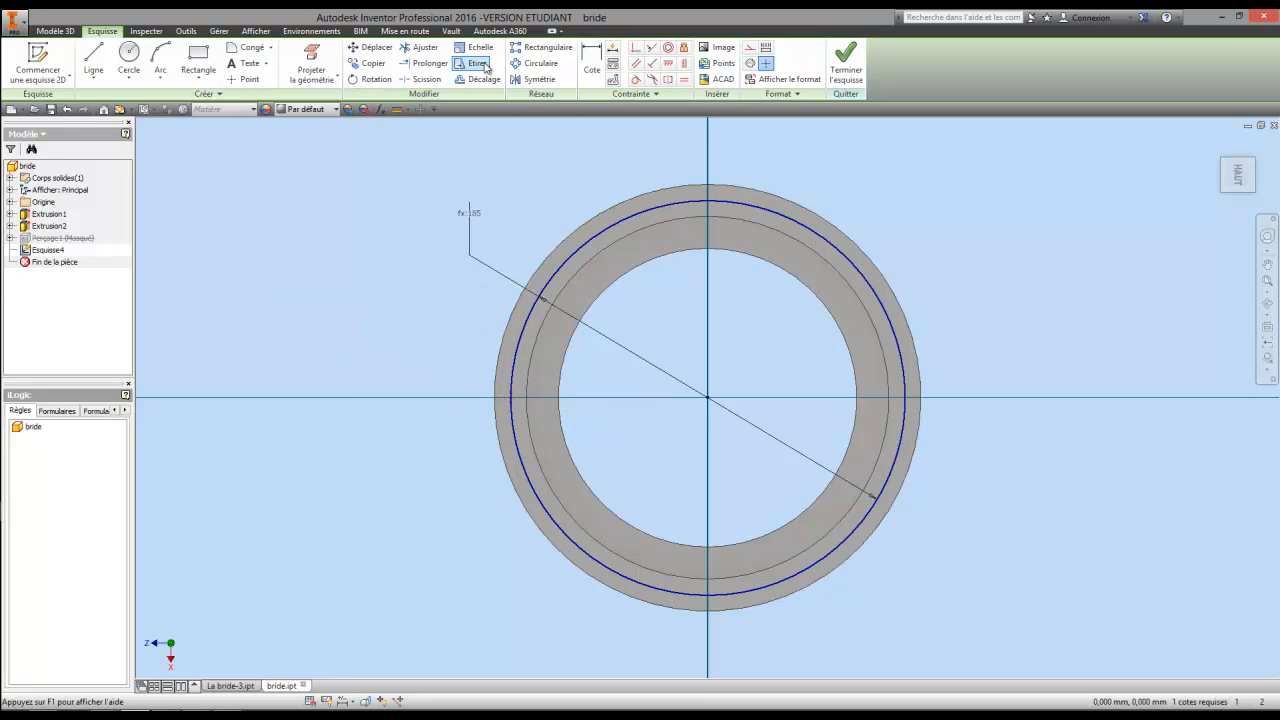
# Pattern the sketch point circularly about the origin with 8 instances over 360 degrees and finish the sketch.
pyautogui.click(536, 63)
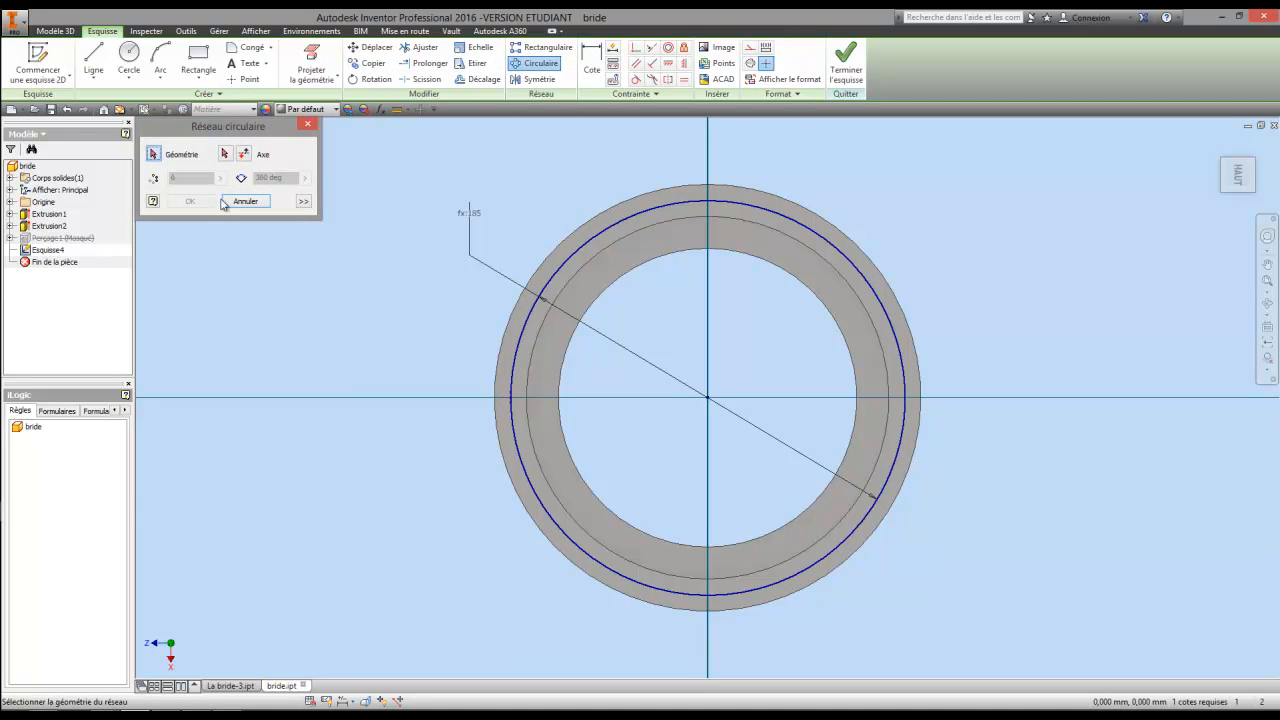
pyautogui.click(514, 399)
pyautogui.click(227, 155)
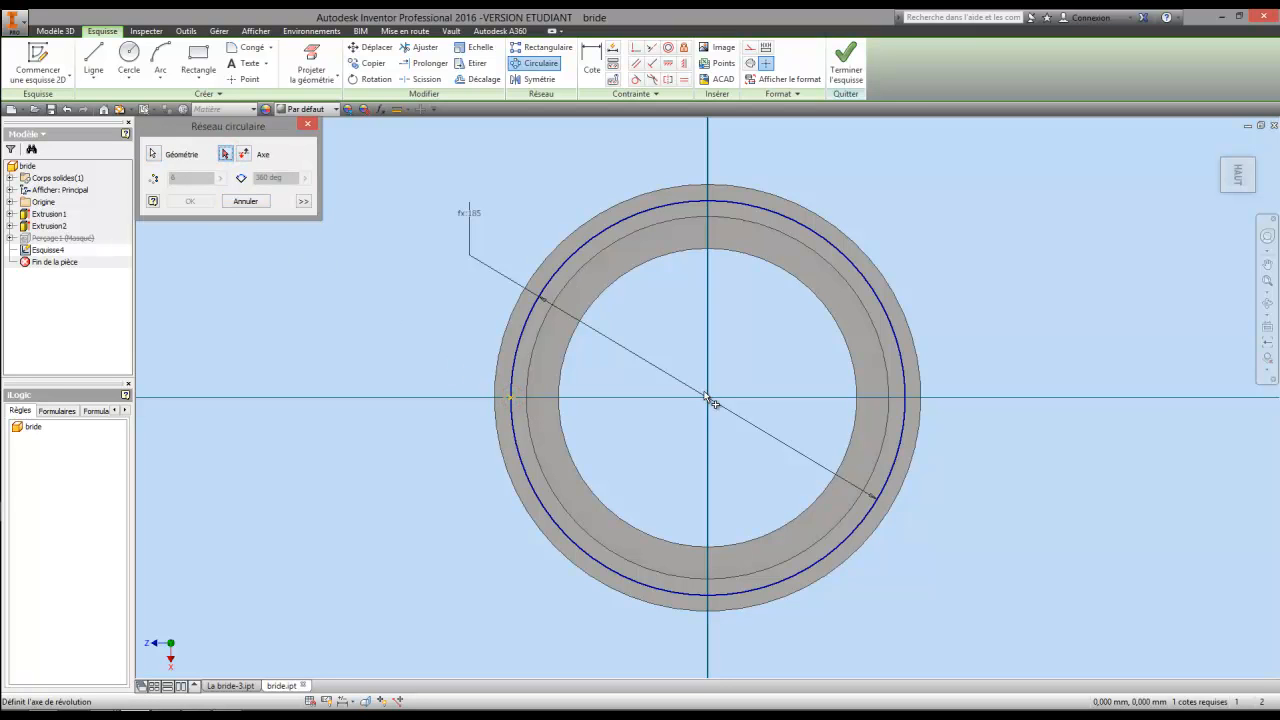
pyautogui.click(709, 400)
pyautogui.doubleClick(175, 178)
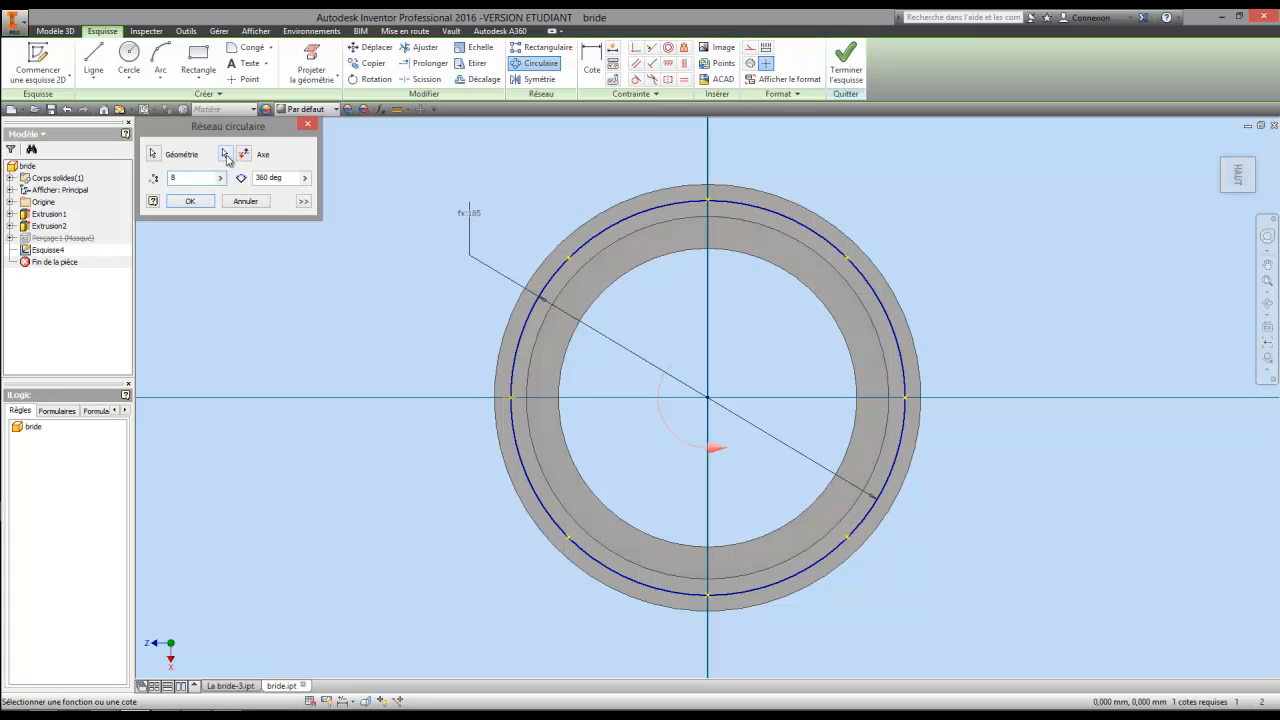
pyautogui.click(190, 201)
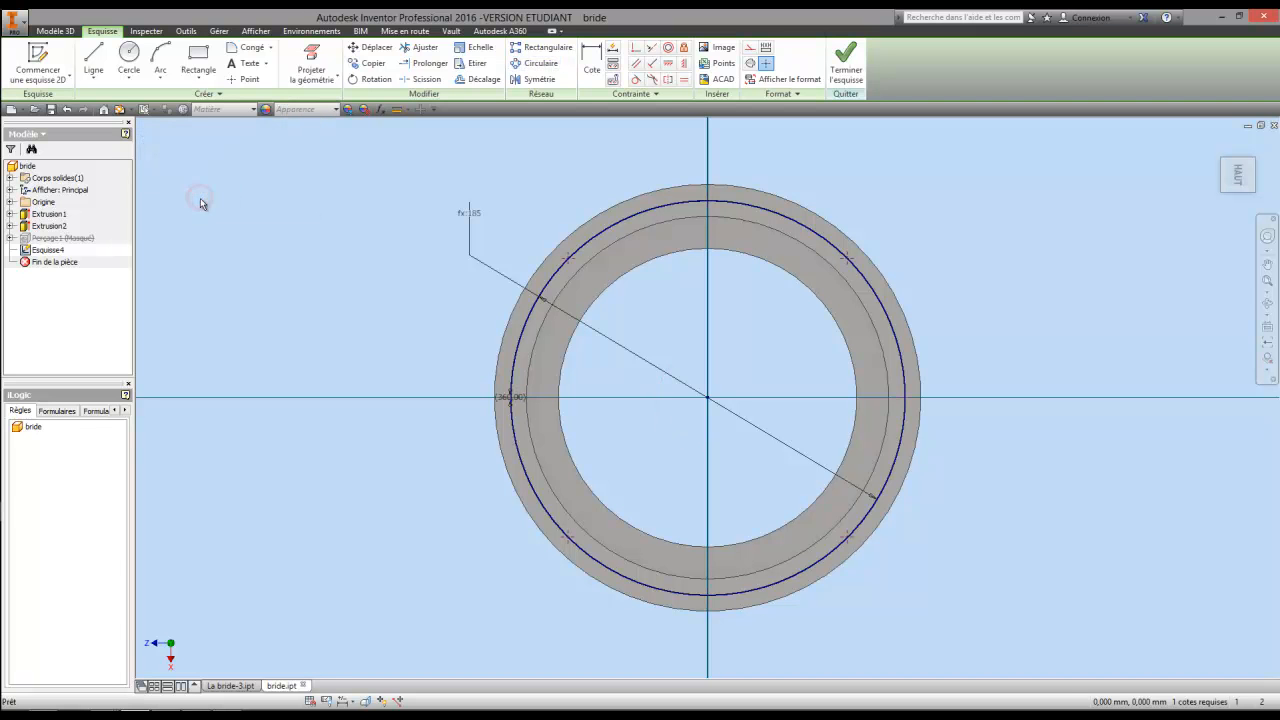
pyautogui.click(835, 56)
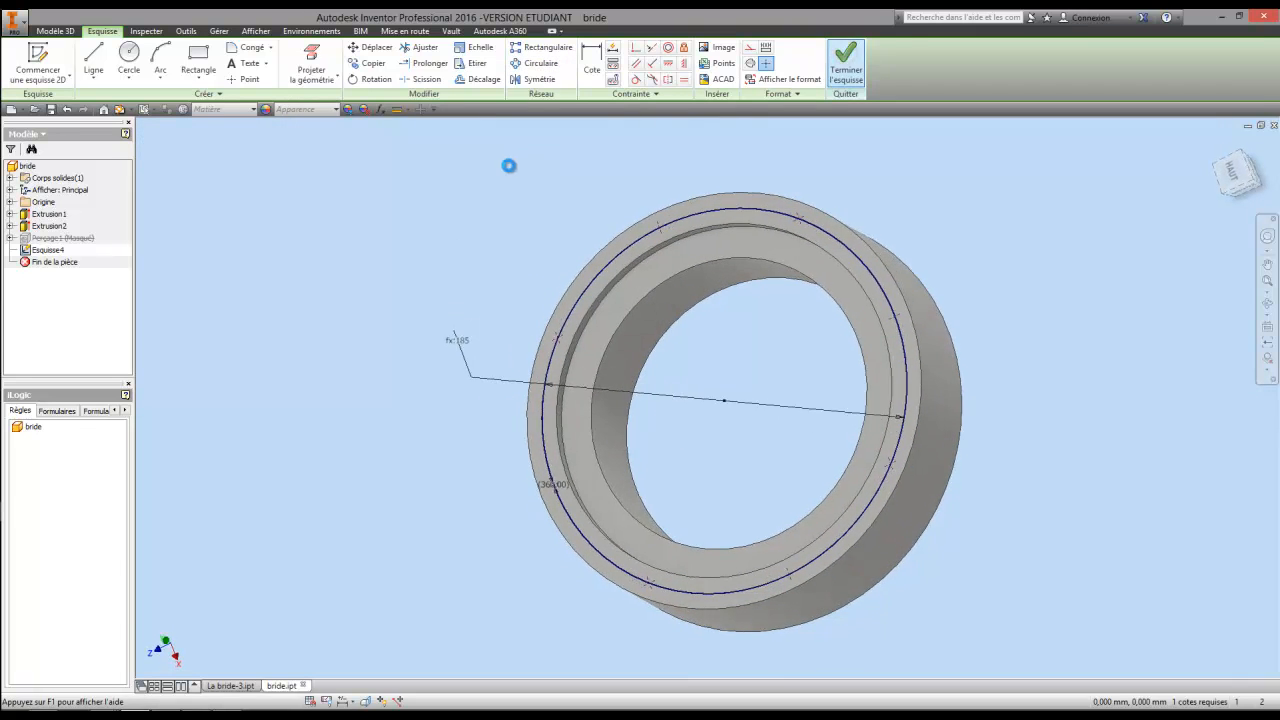
# Drill 6 mm through-all holes at the eight patterned sketch points and suppress the resulting hole feature.
pyautogui.click(347, 60)
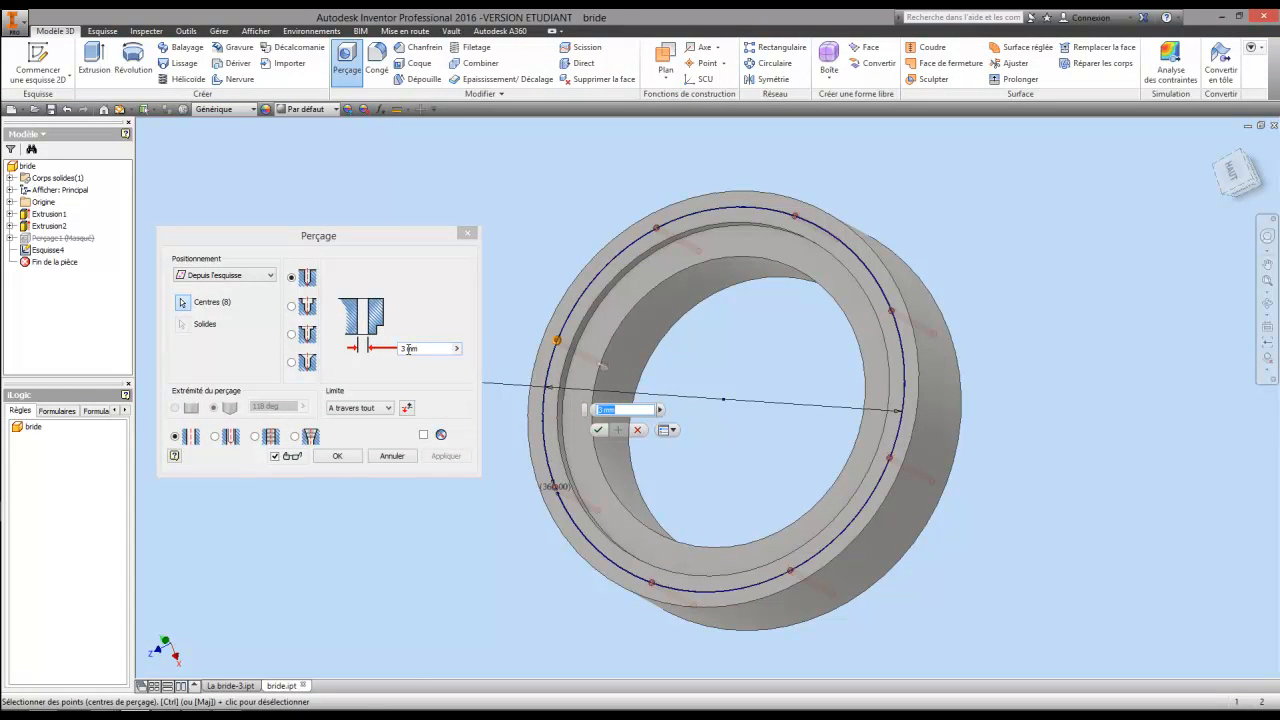
pyautogui.doubleClick(408, 349)
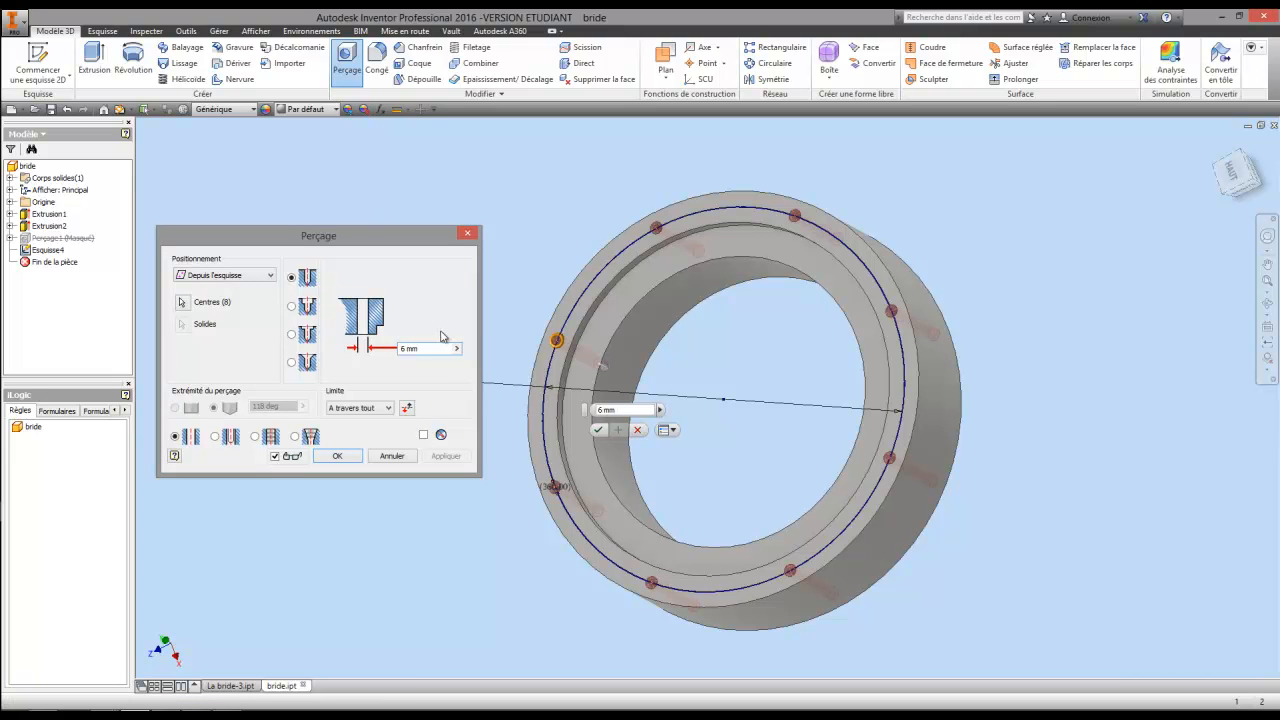
pyautogui.click(337, 456)
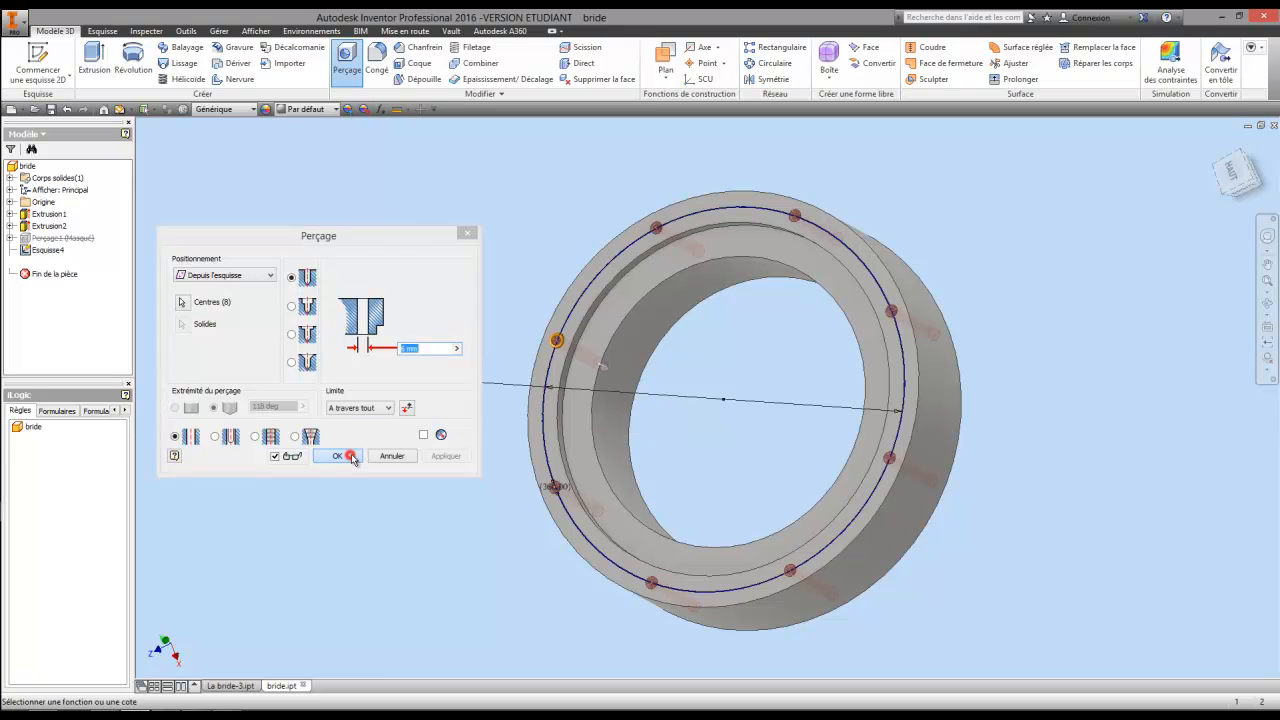
pyautogui.click(370, 345)
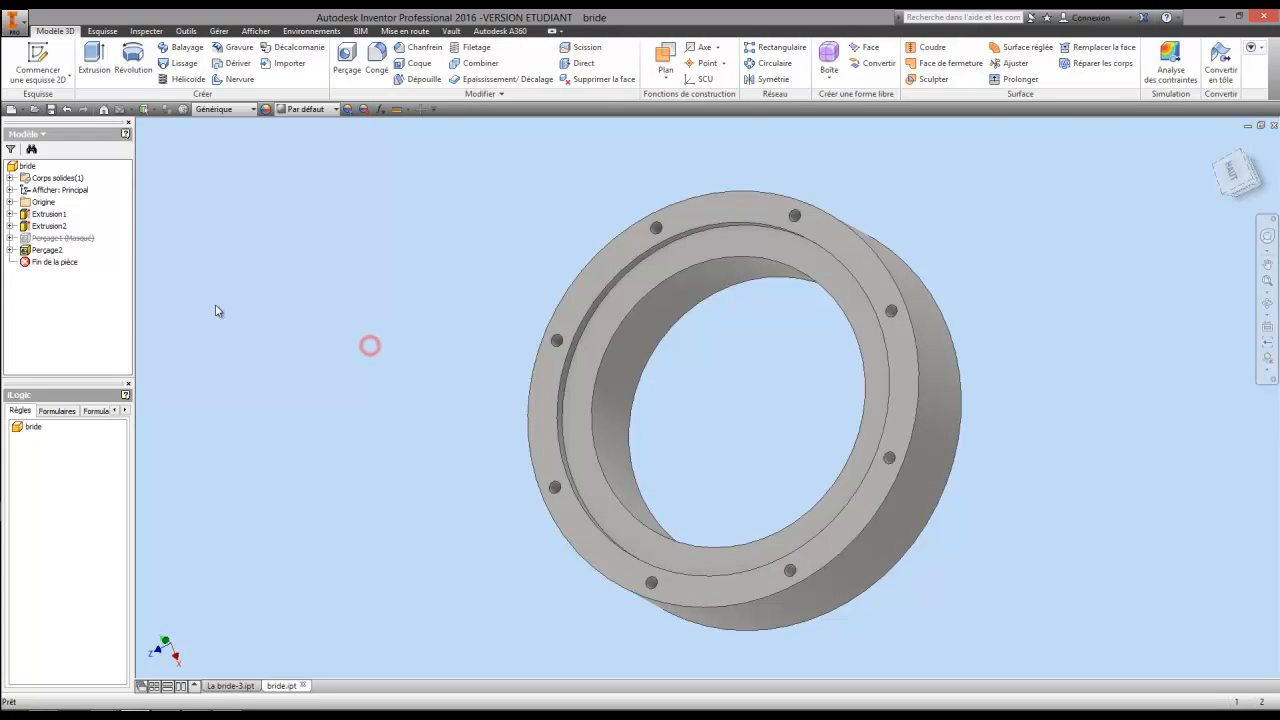
pyautogui.rightClick(45, 249)
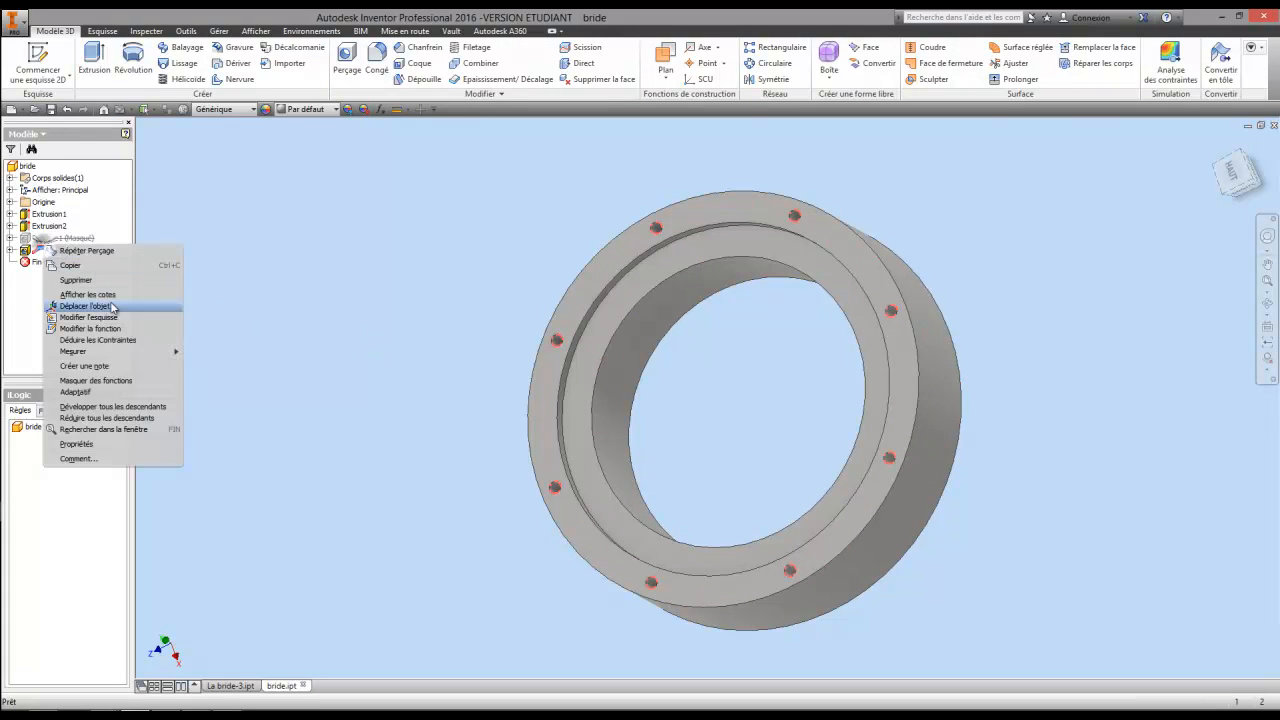
pyautogui.click(100, 381)
pyautogui.click(201, 310)
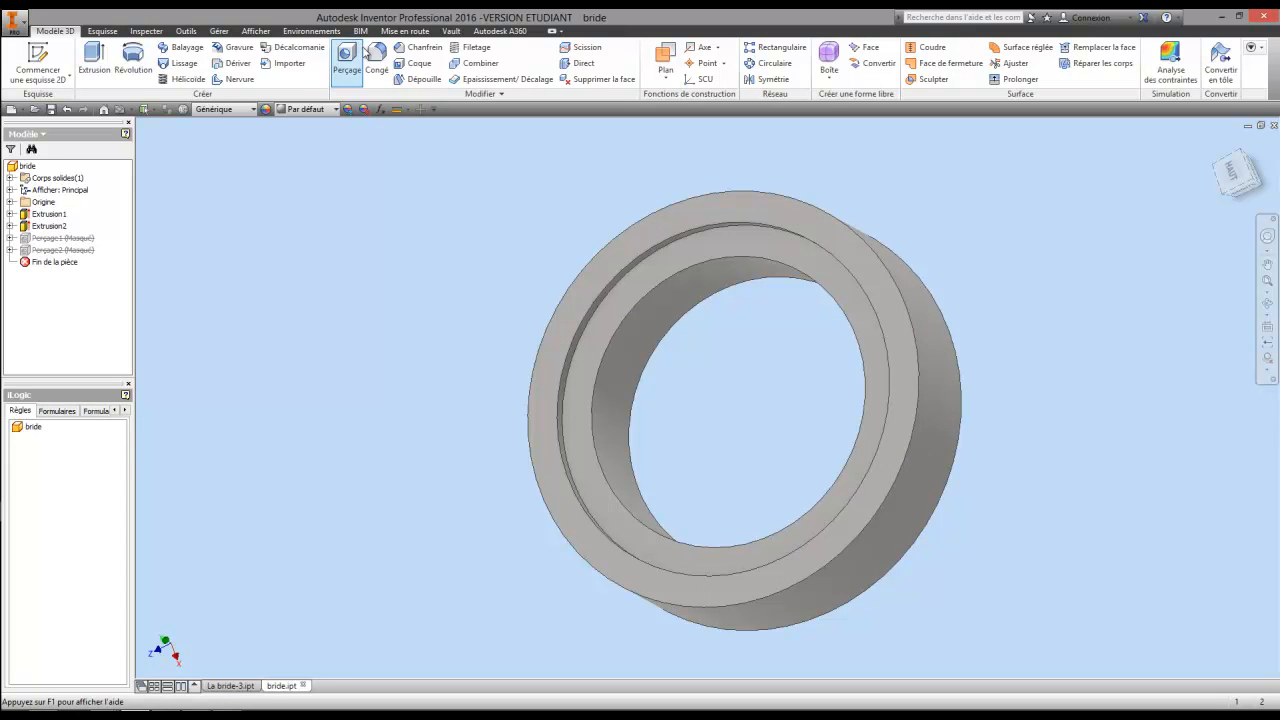
# Start a sketch on the flange's front ring face and draw an origin-centred circle about 236 mm in diameter.
pyautogui.rightClick(551, 370)
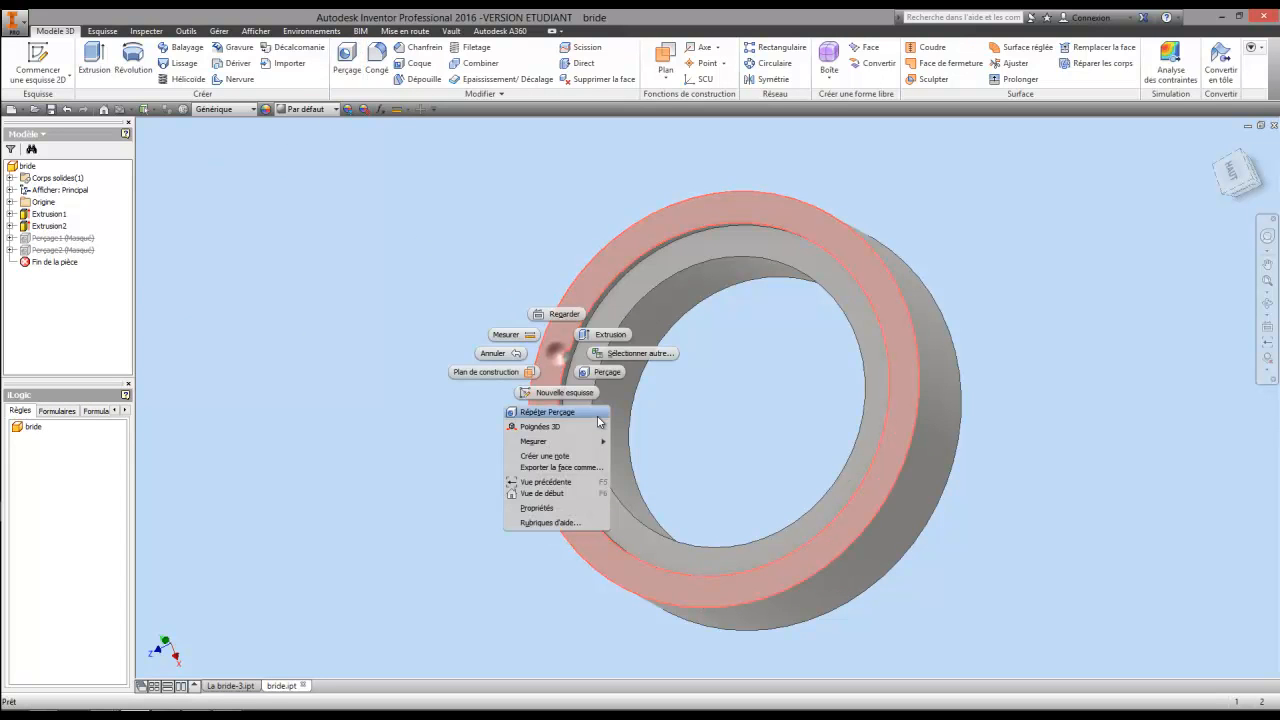
pyautogui.click(578, 393)
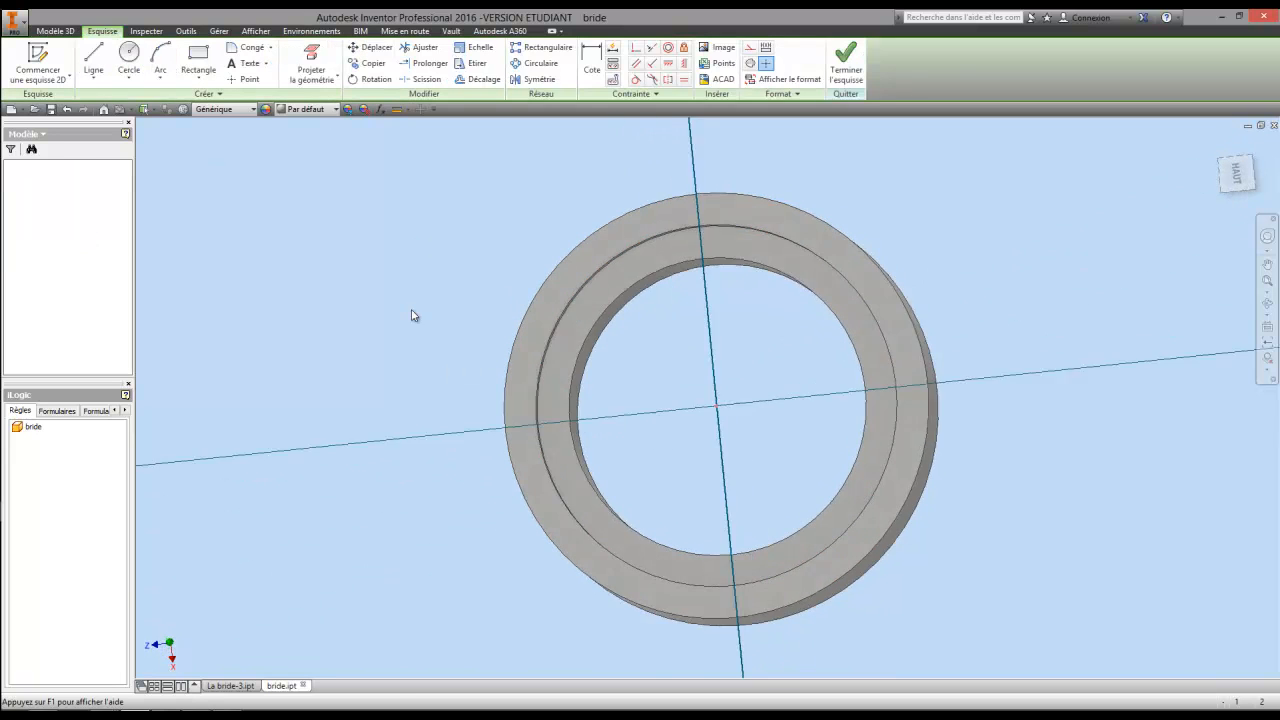
pyautogui.click(128, 56)
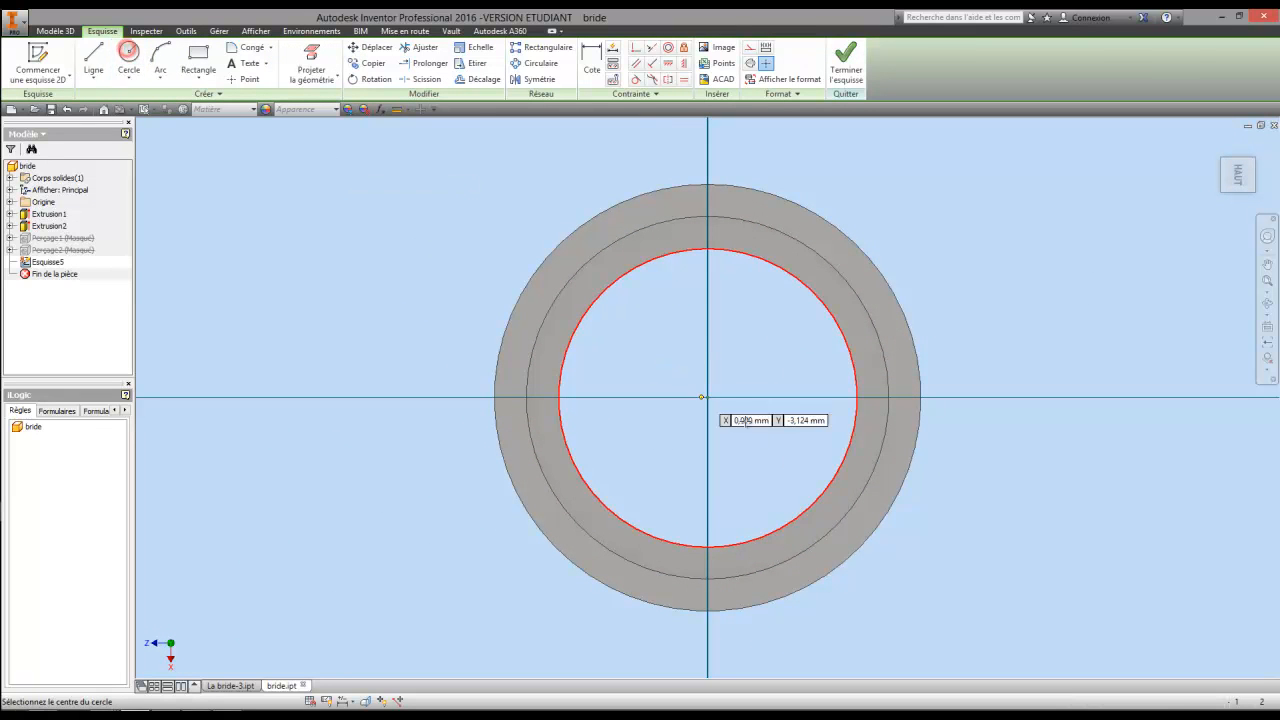
pyautogui.click(707, 399)
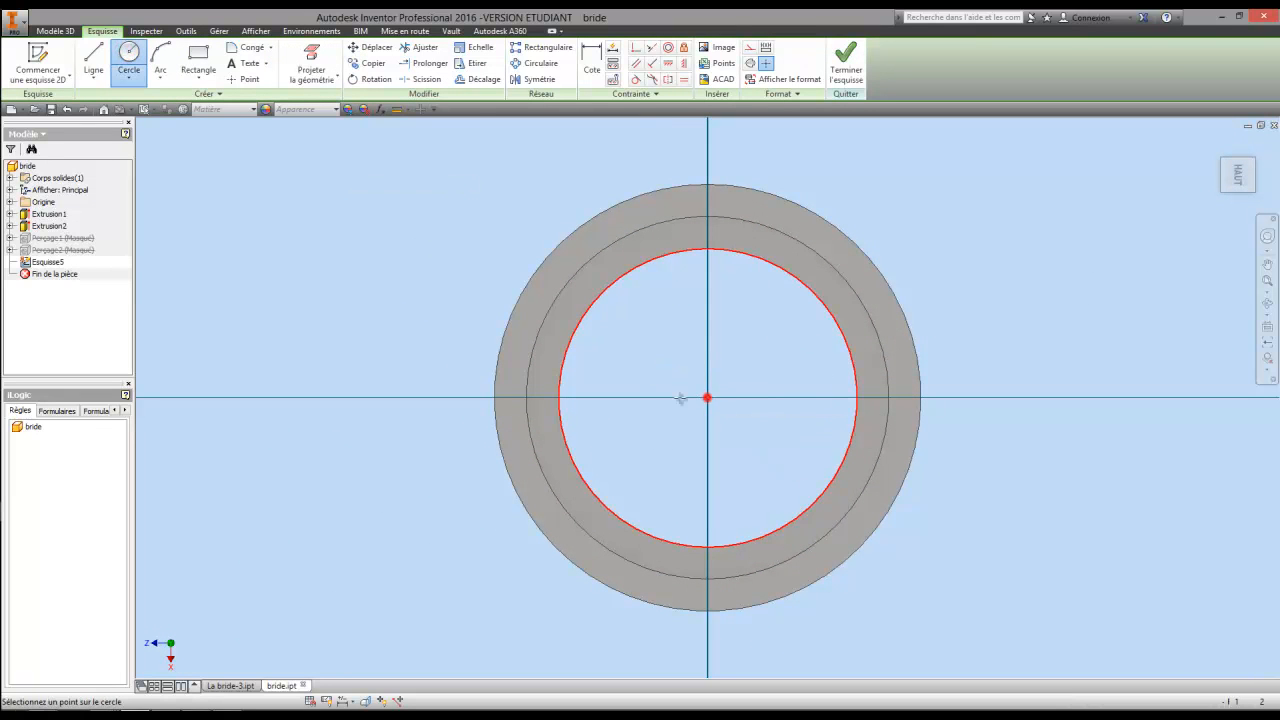
pyautogui.rightClick(471, 343)
pyautogui.click(518, 340)
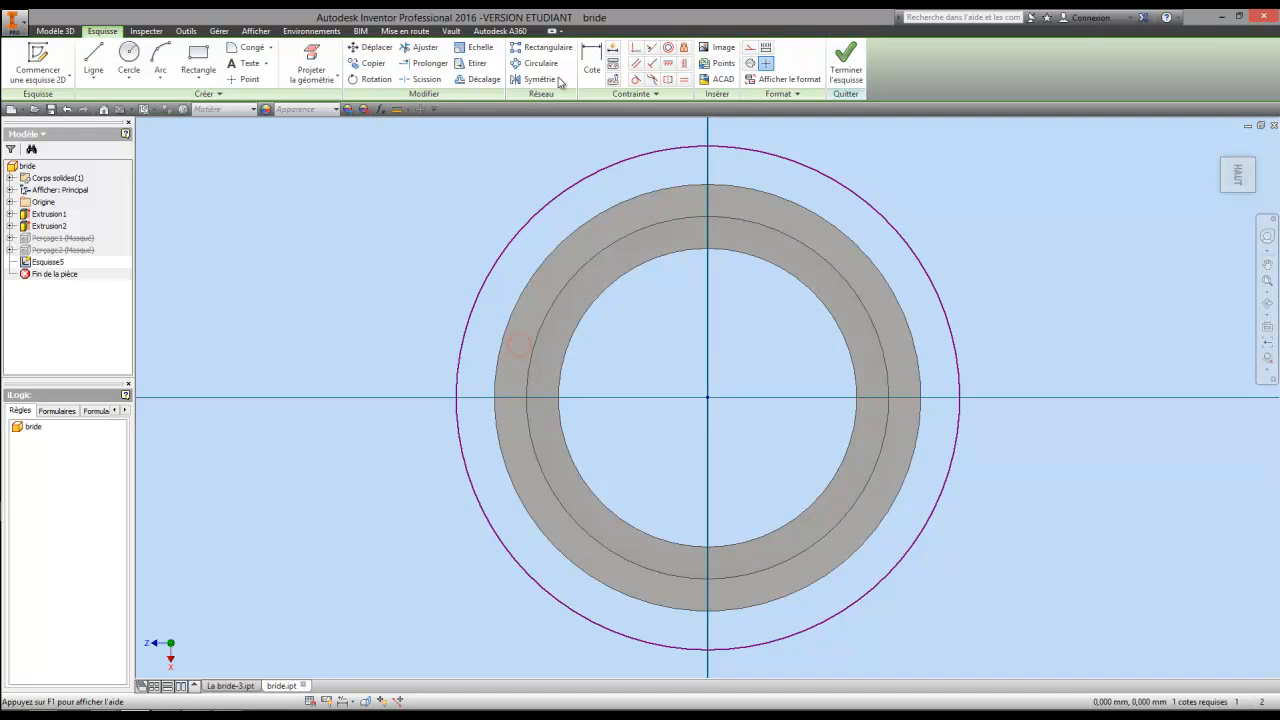
# Dimension the diameter of the new circle and set it equal to the user parameter reseau_percage.
pyautogui.press('d')
pyautogui.click(470, 305)
pyautogui.click(437, 248)
pyautogui.click(474, 321)
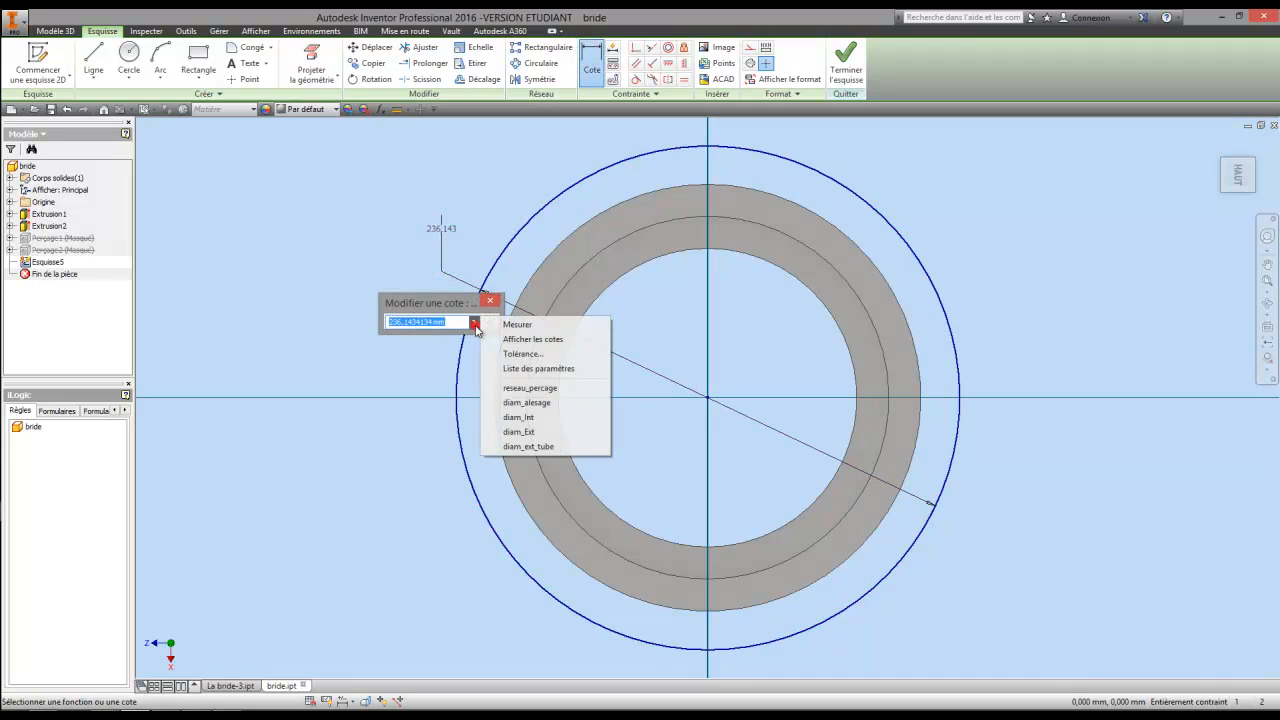
pyautogui.click(500, 390)
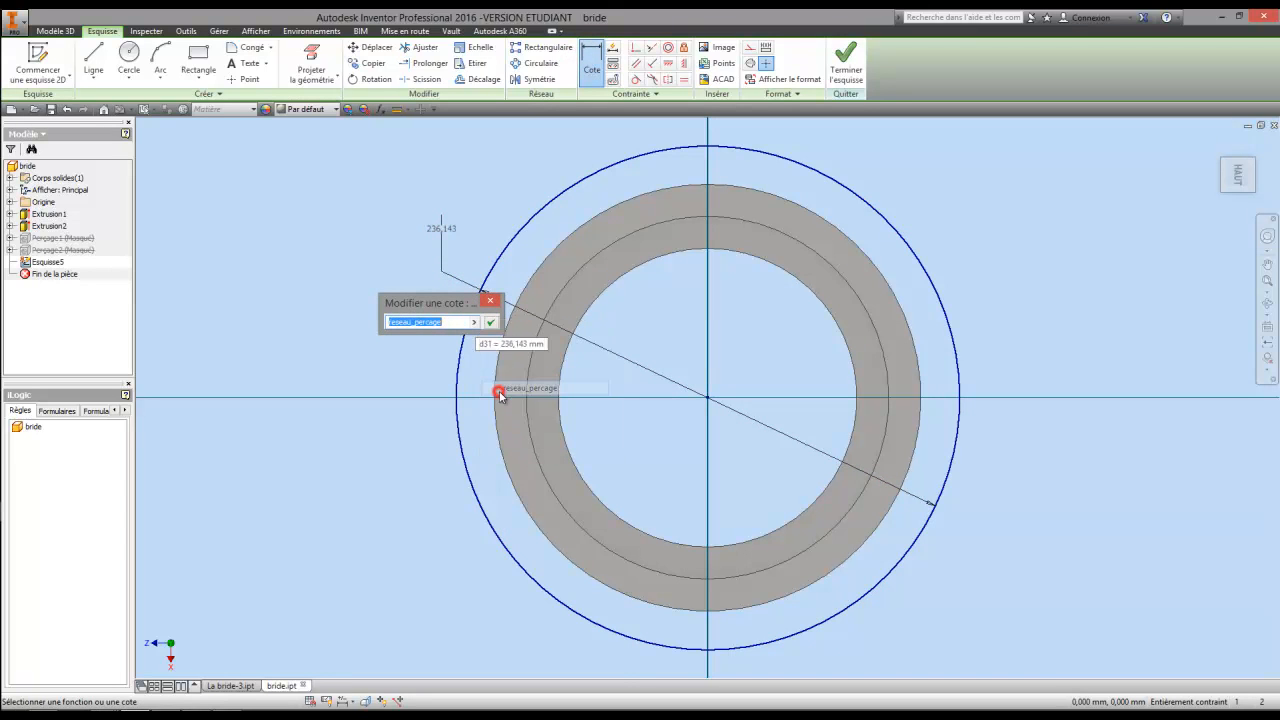
pyautogui.click(492, 322)
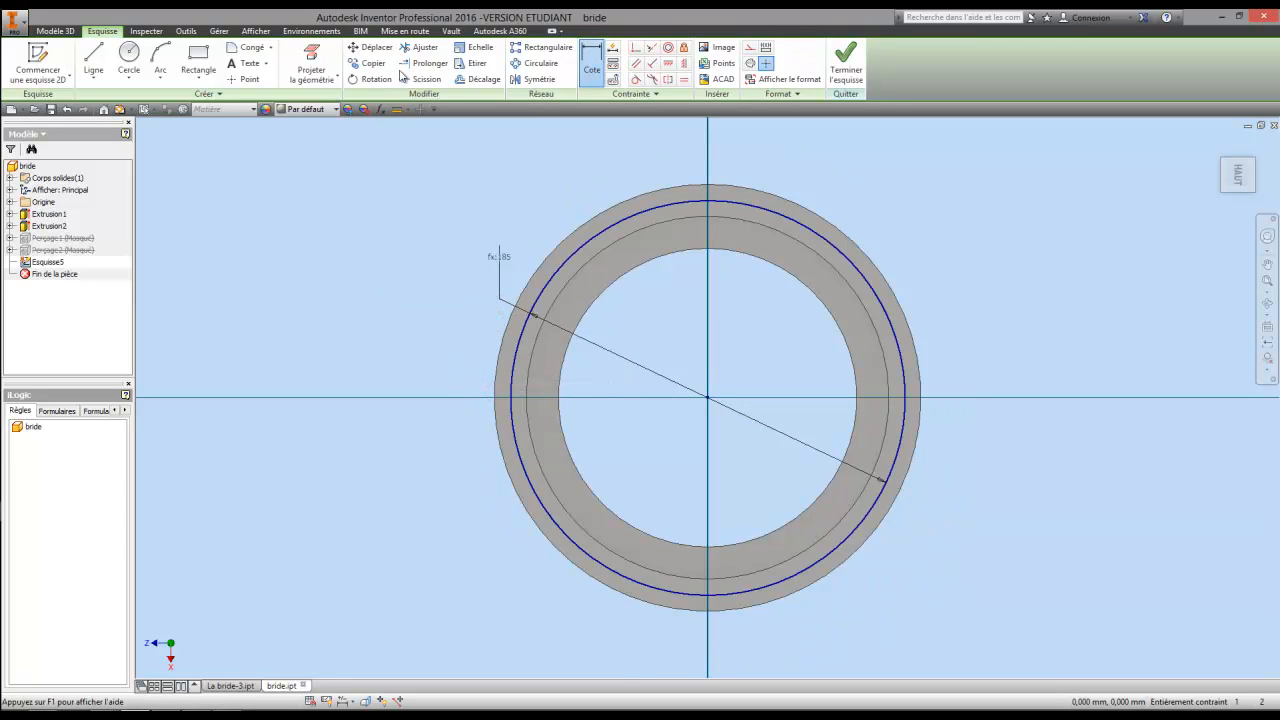
# Add a sketch point where the pitch circle crosses the horizontal axis on the left side.
pyautogui.click(245, 79)
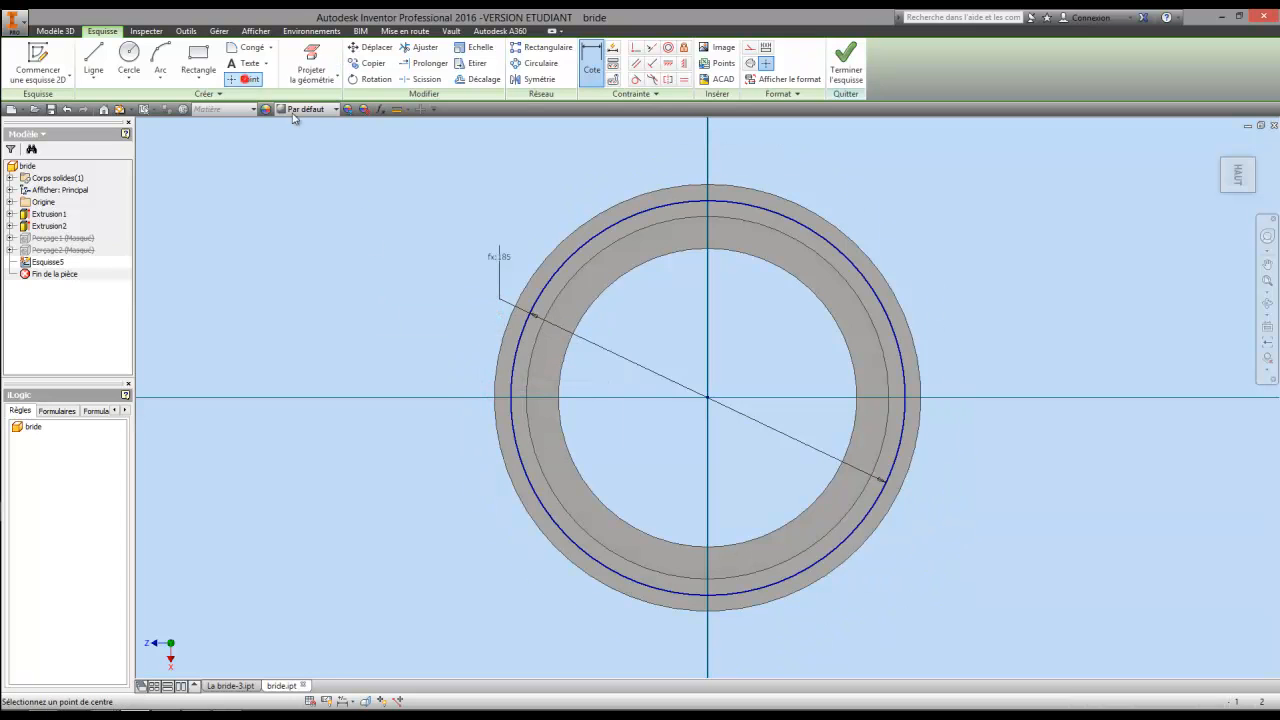
pyautogui.click(509, 397)
pyautogui.rightClick(490, 285)
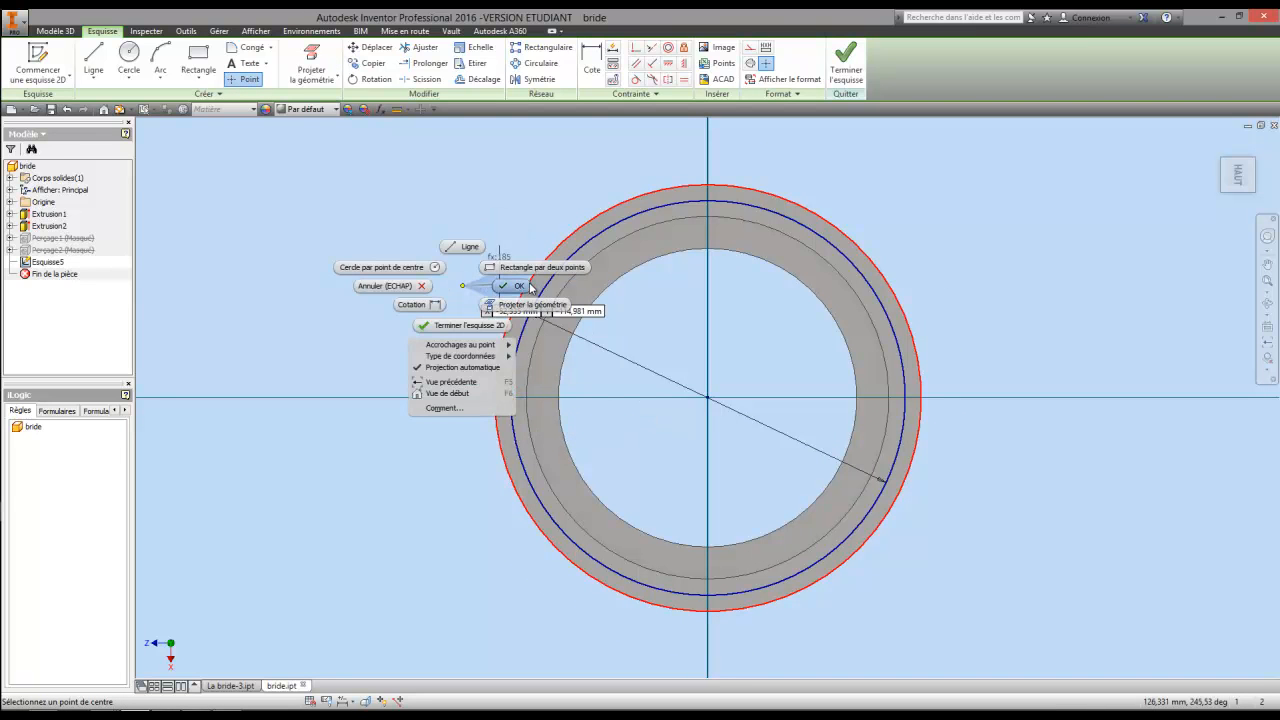
pyautogui.click(527, 285)
# Pattern the sketch point circularly about the origin with 12 instances over 360 degrees and finish the sketch.
pyautogui.click(532, 63)
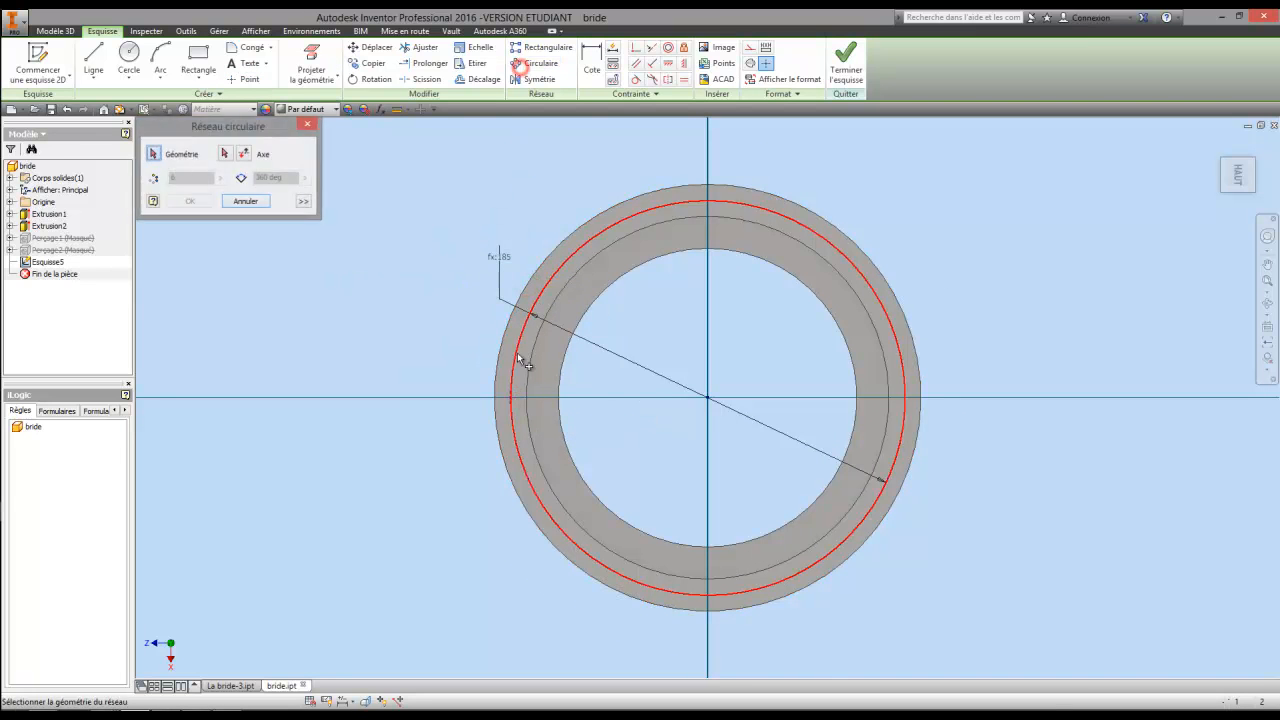
pyautogui.click(512, 399)
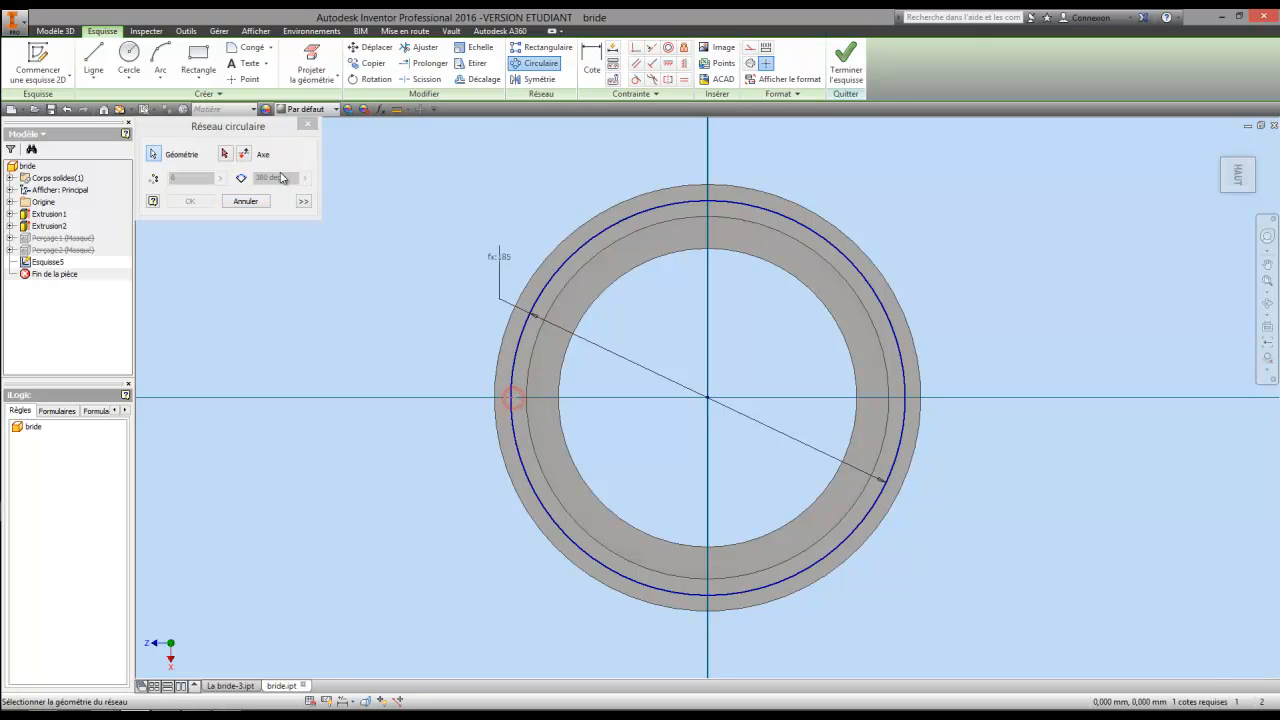
pyautogui.click(225, 154)
pyautogui.click(708, 398)
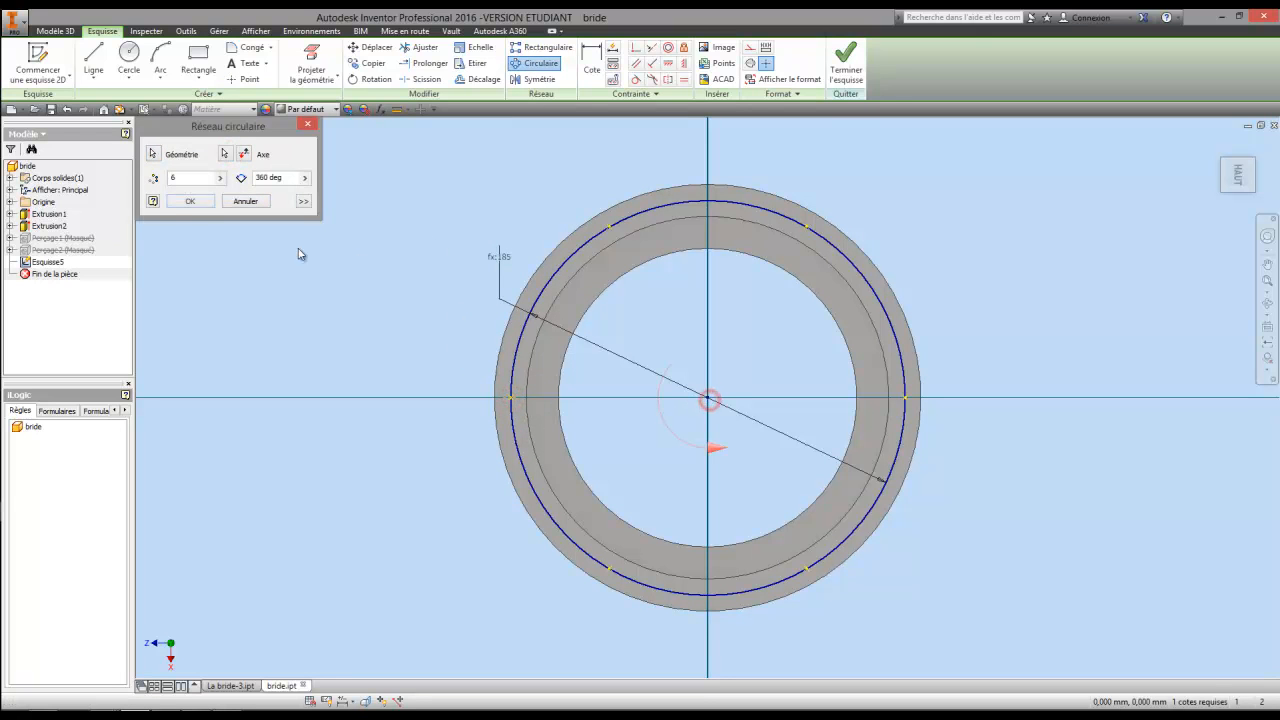
pyautogui.doubleClick(178, 179)
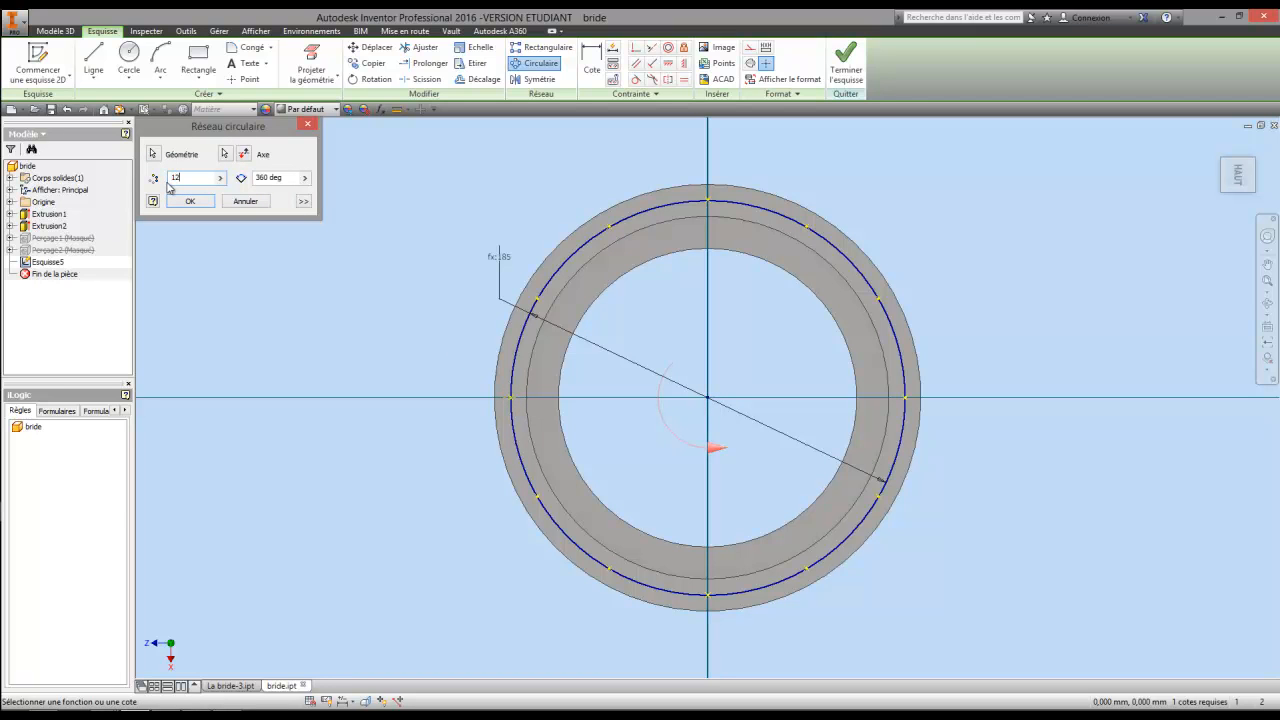
pyautogui.click(190, 201)
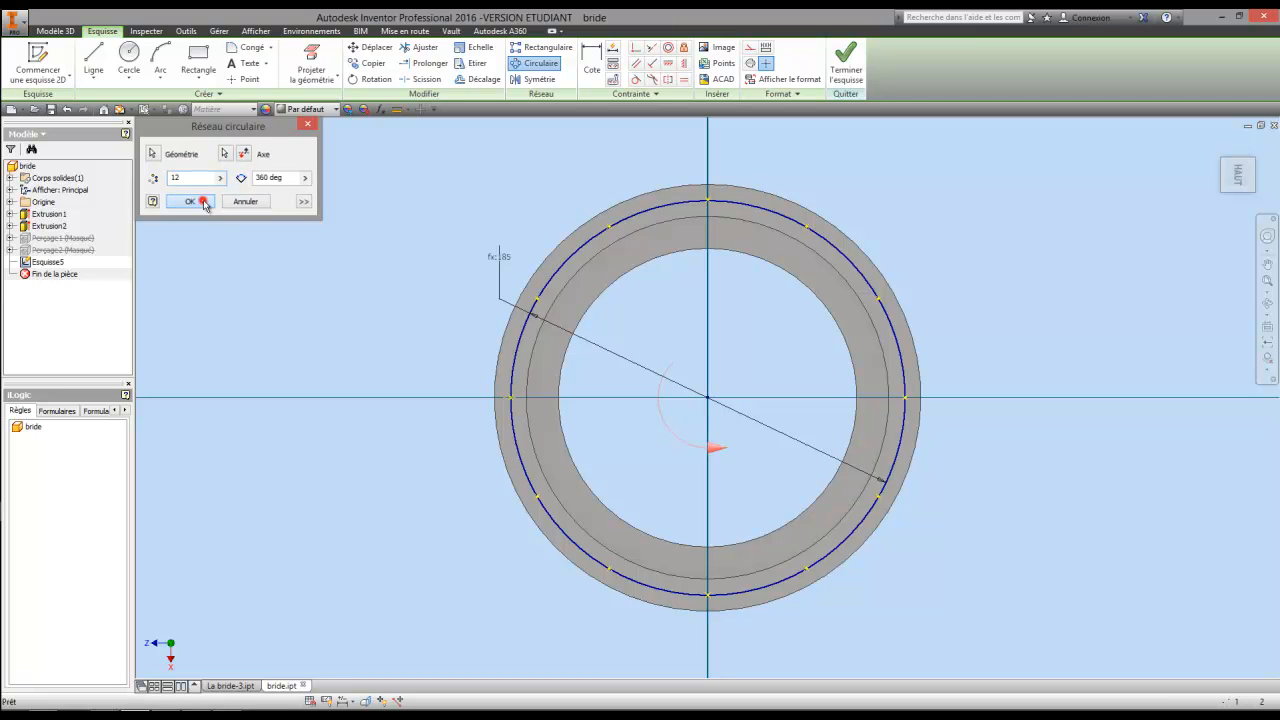
pyautogui.click(848, 70)
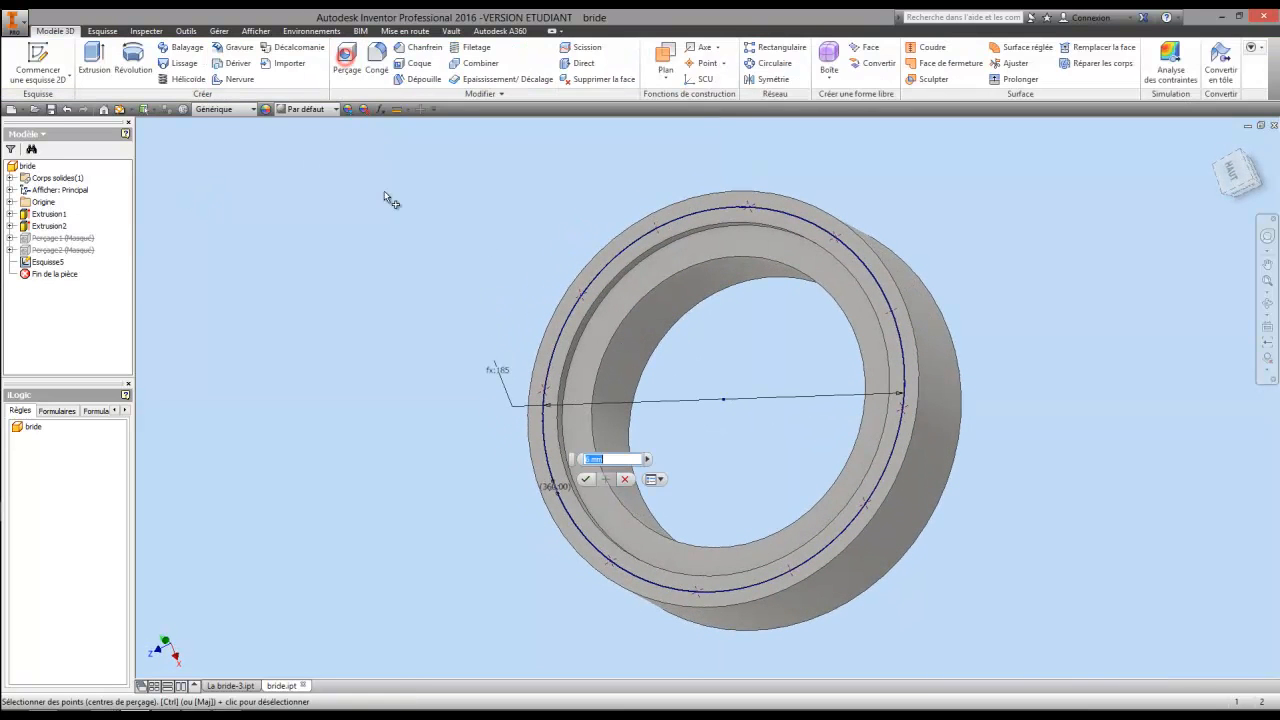
# Drill through-all holes at the twelve patterned sketch points, with a diameter larger than 6 mm.
pyautogui.click(419, 349)
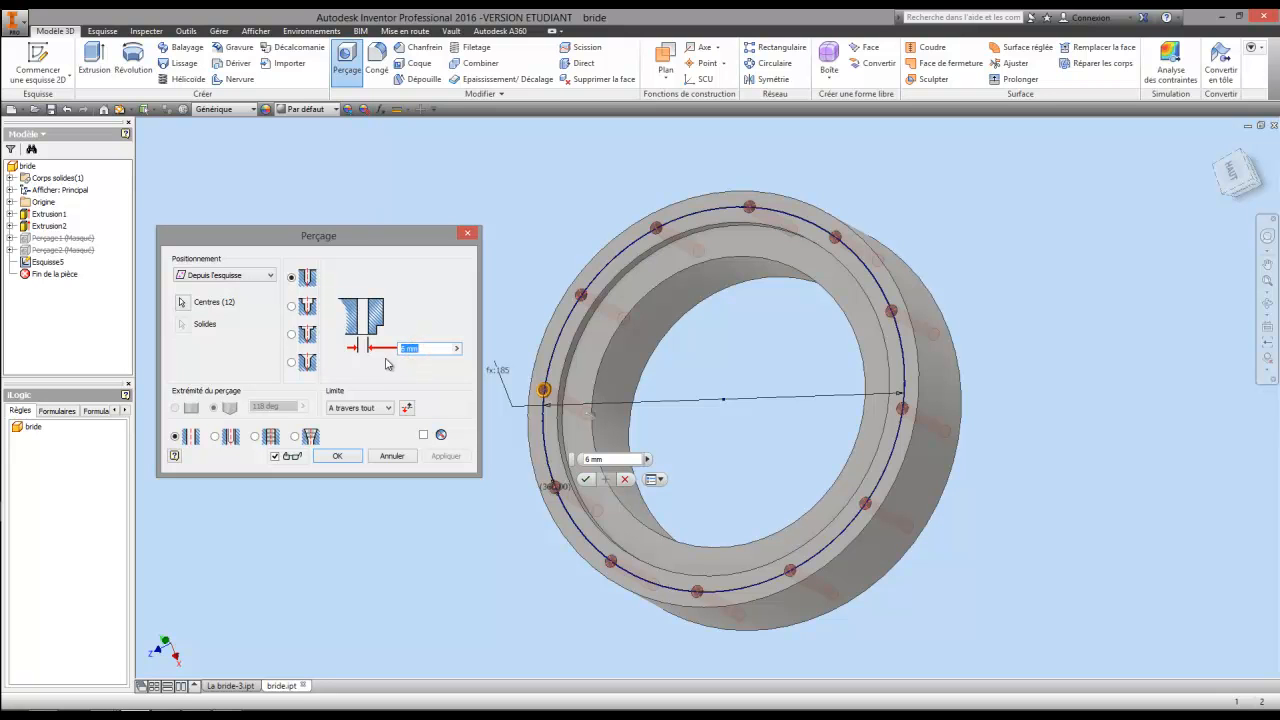
pyautogui.click(345, 457)
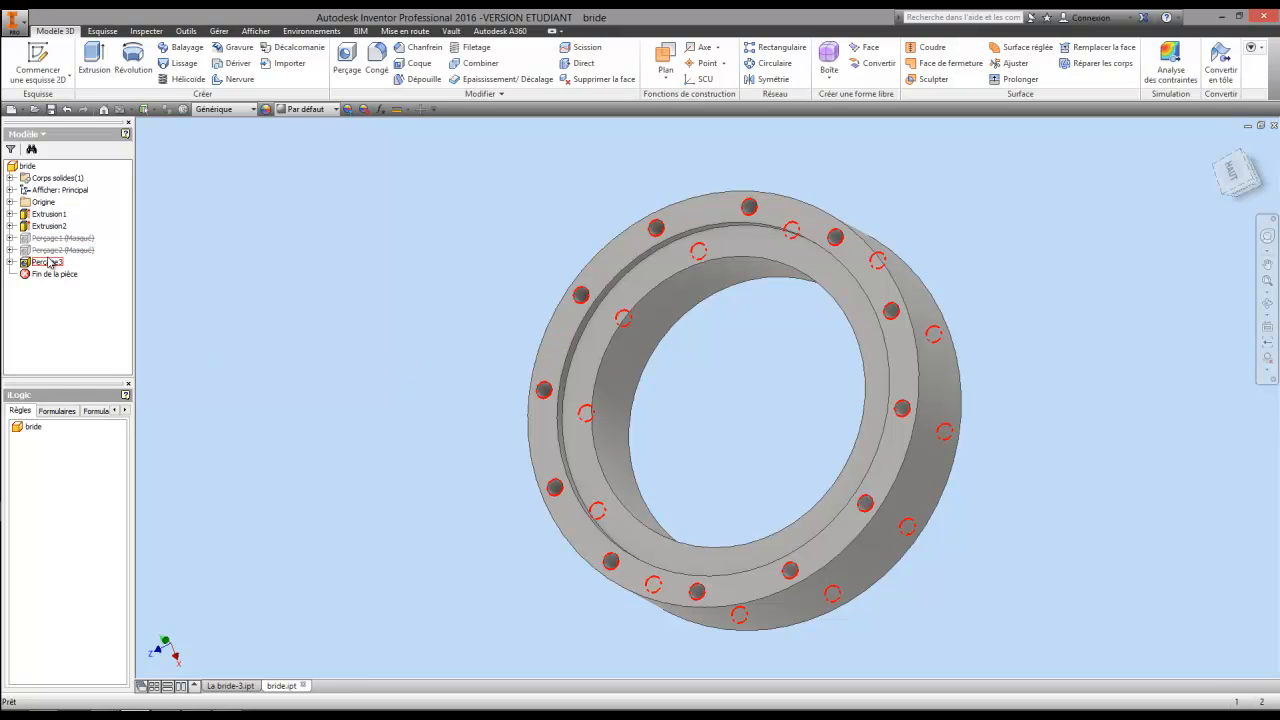
pyautogui.click(168, 281)
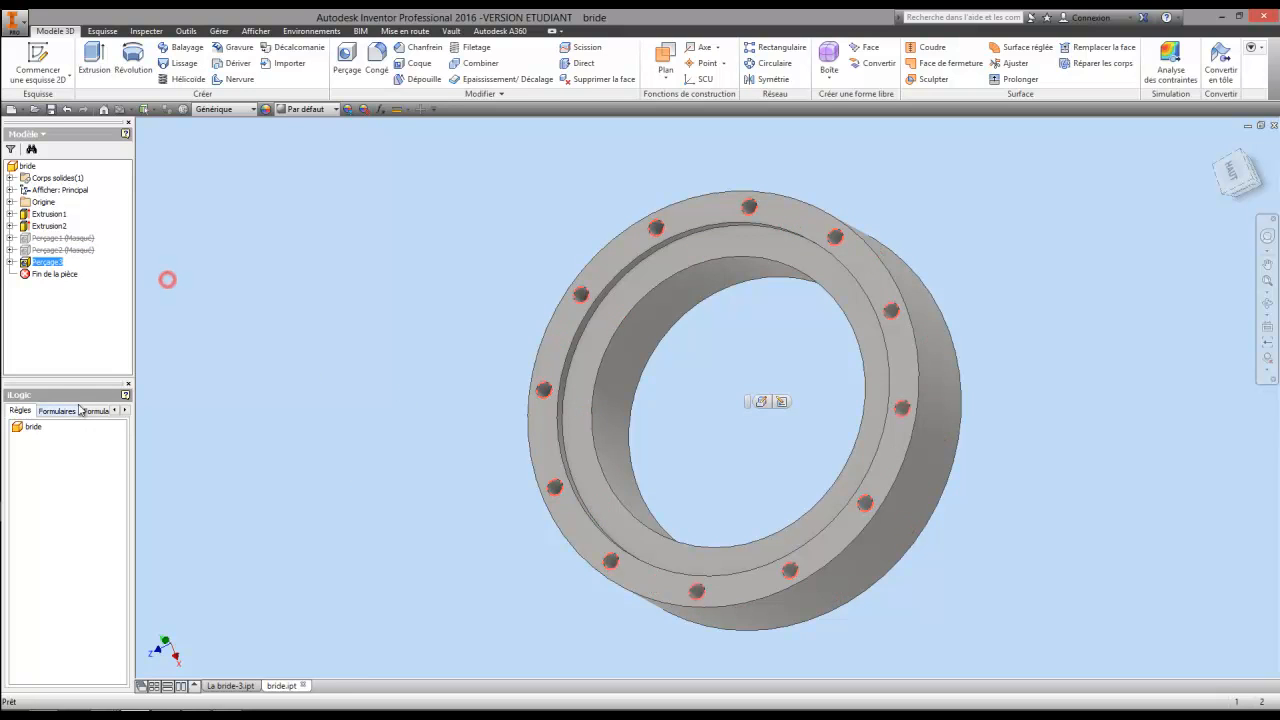
# Unsuppress the two earlier hole features, Perçage2 and Perçage1, and save the part.
pyautogui.rightClick(52, 250)
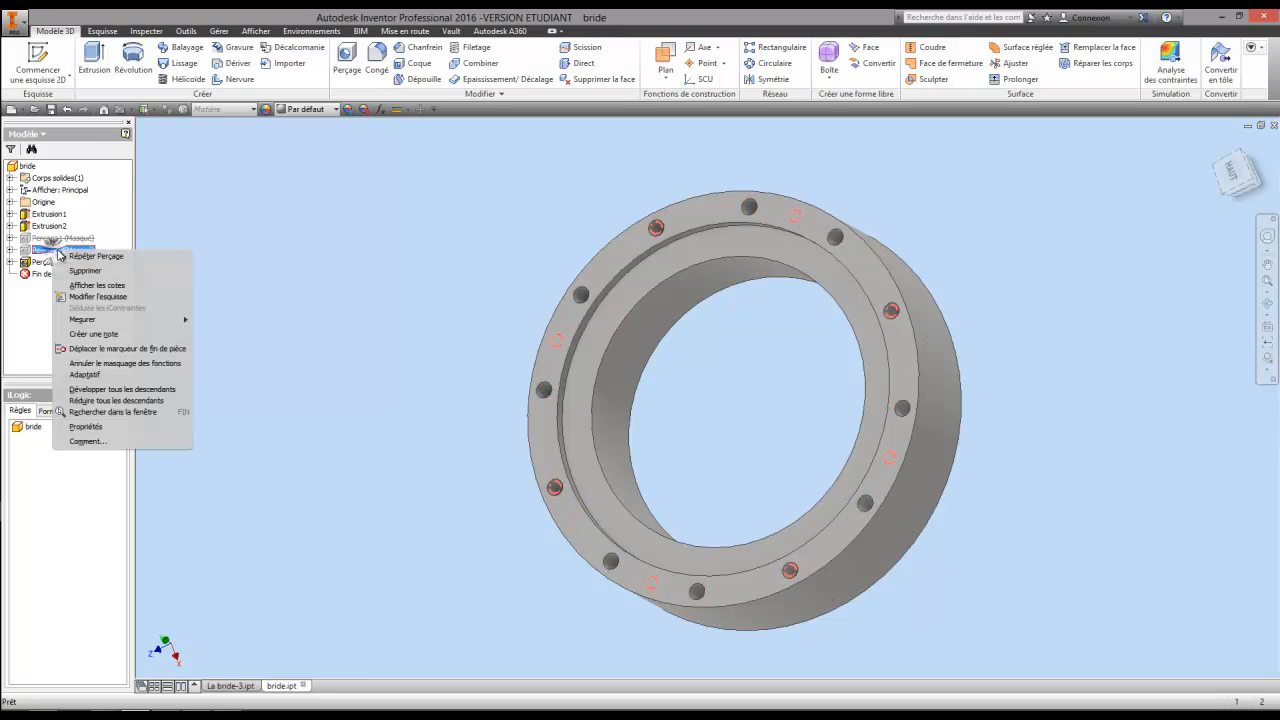
pyautogui.click(103, 364)
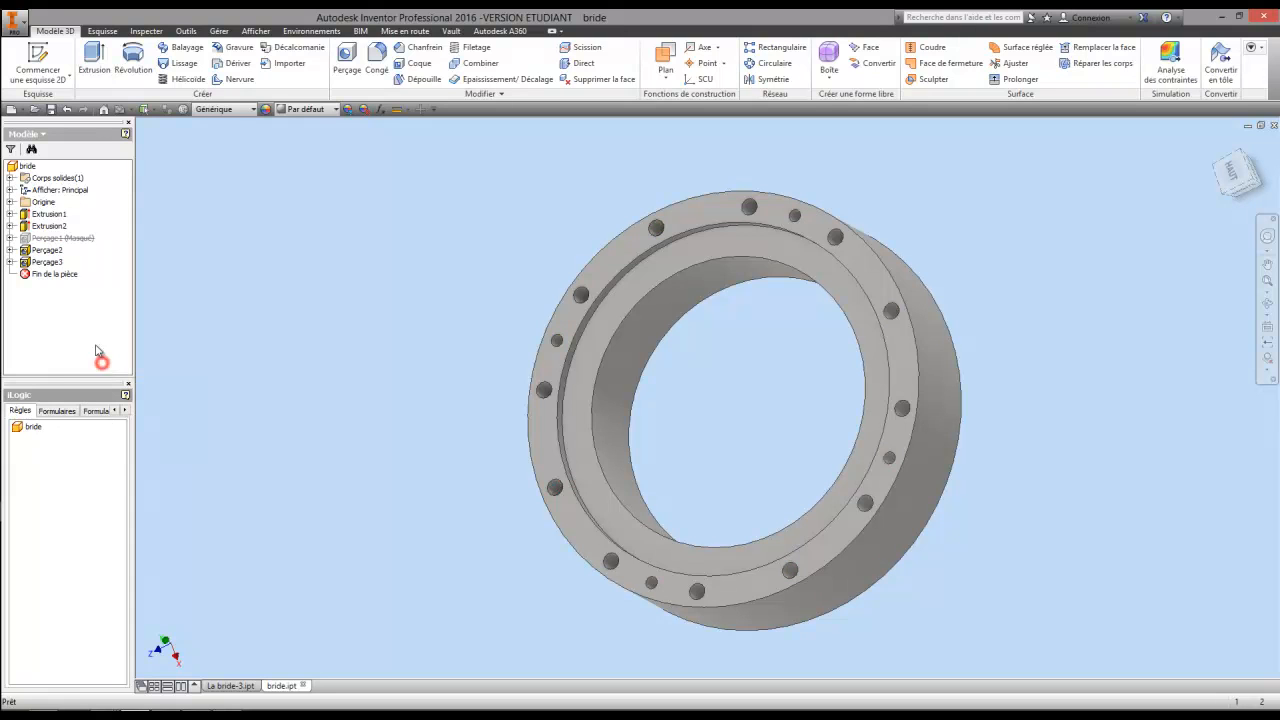
pyautogui.rightClick(72, 238)
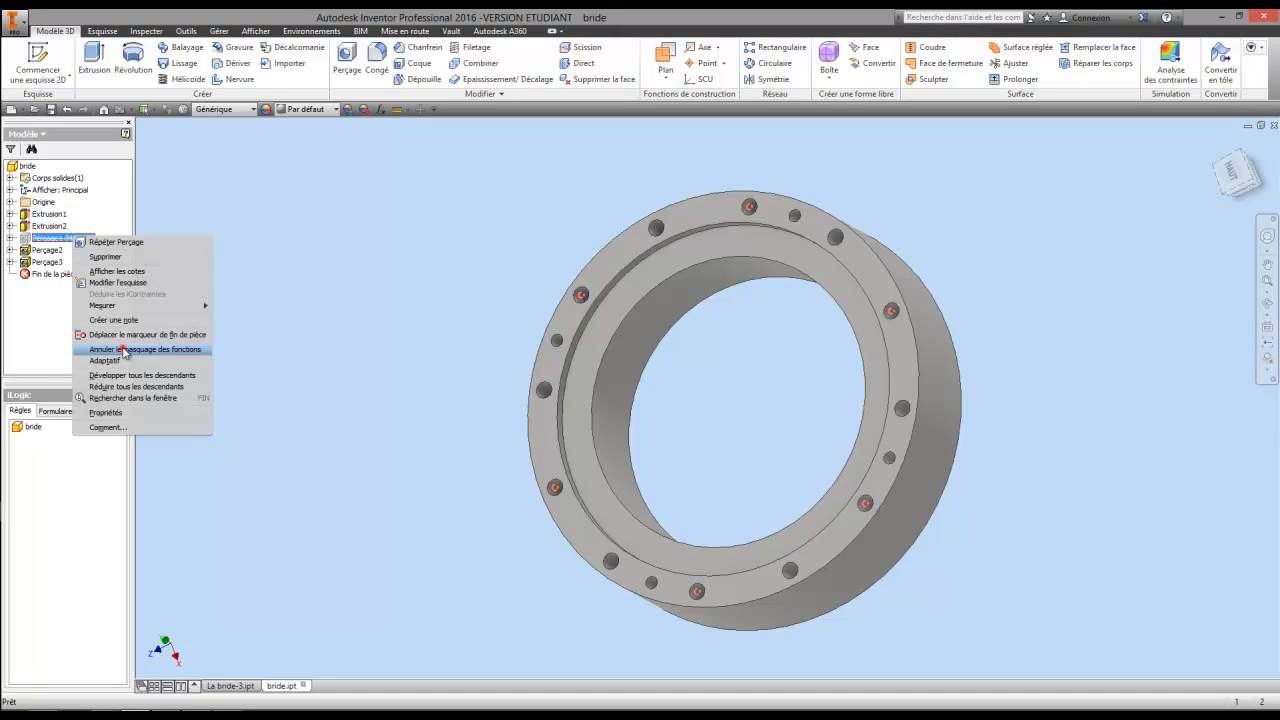
pyautogui.click(125, 350)
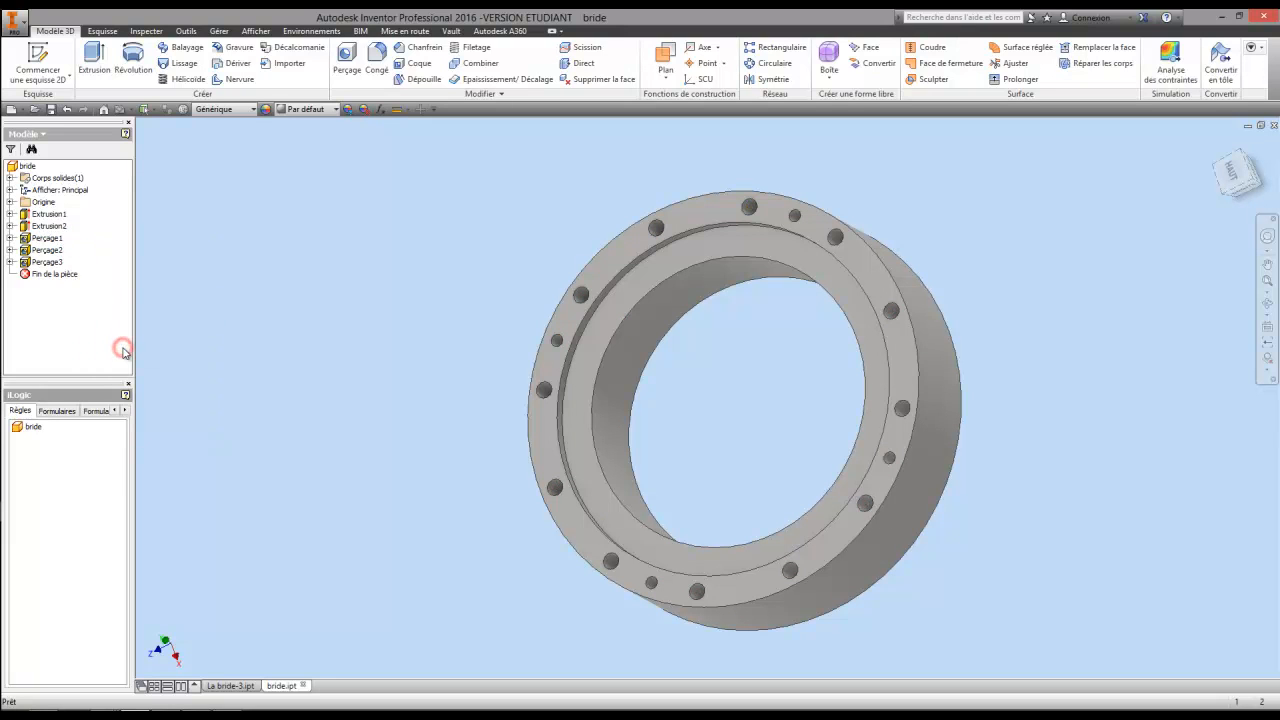
pyautogui.click(52, 109)
pyautogui.rightClick(60, 453)
pyautogui.click(100, 461)
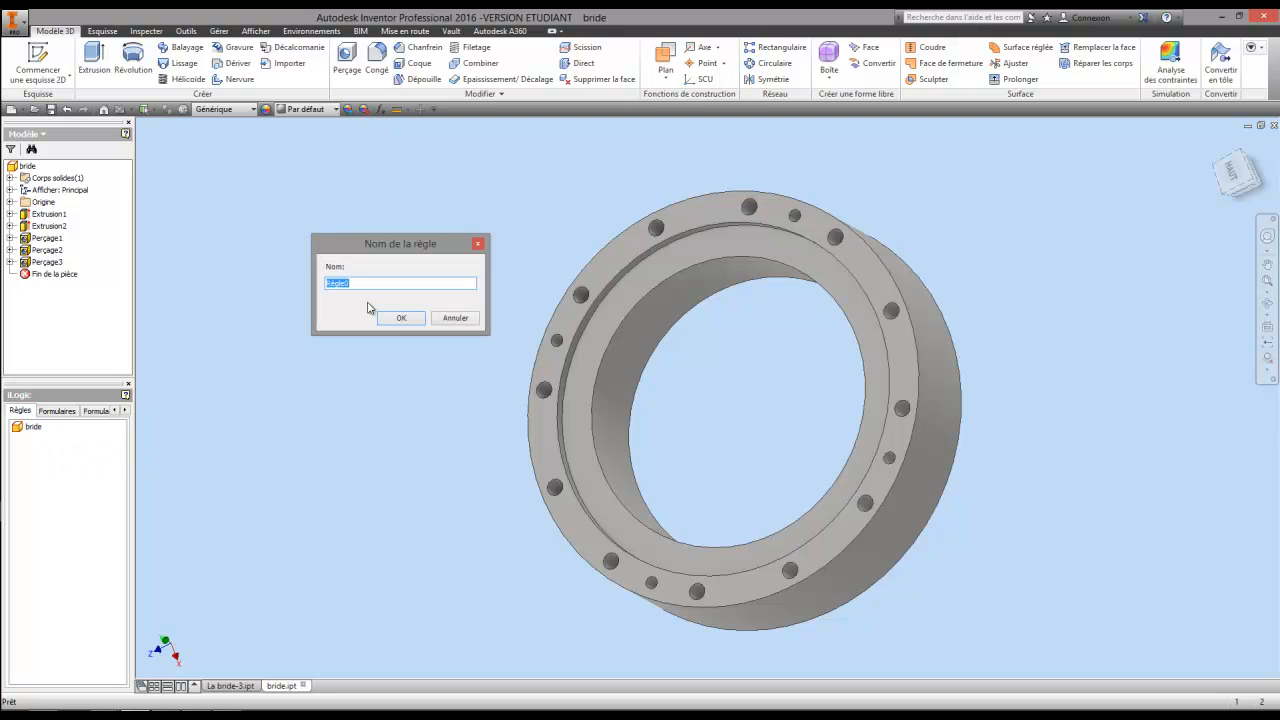
pyautogui.click(456, 318)
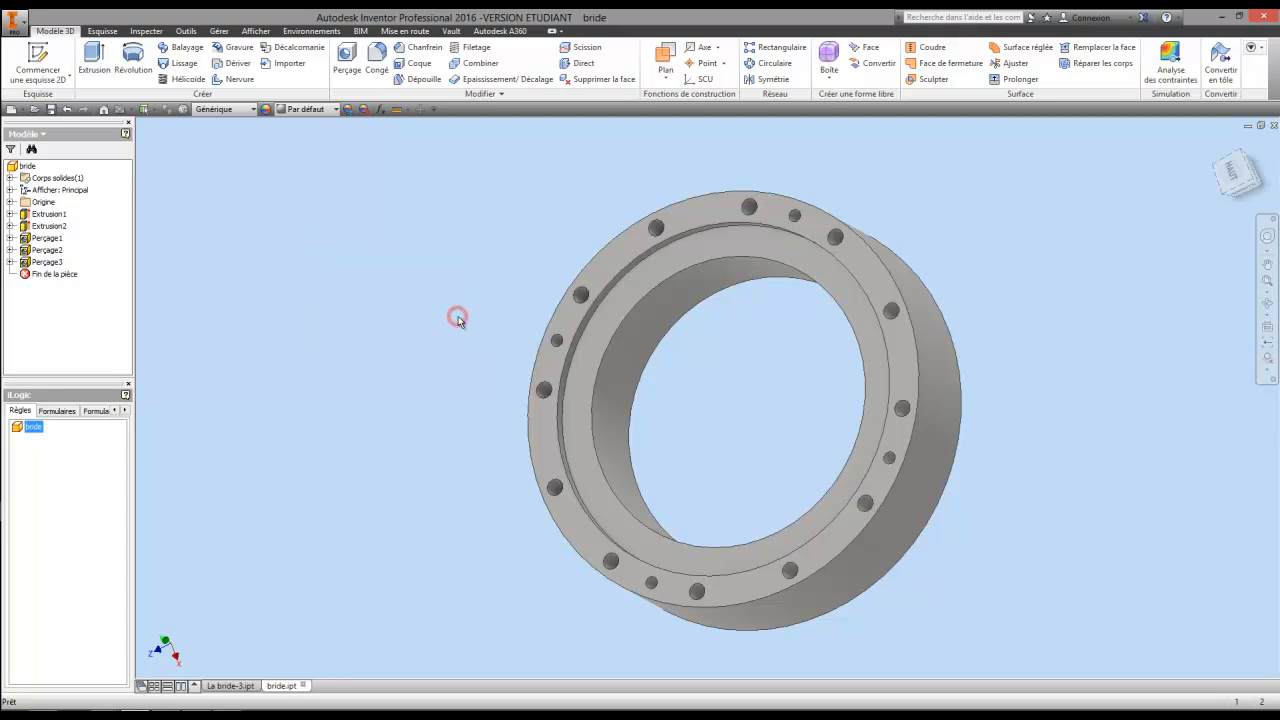
# Add an iLogic rule named "Règle Nb de perçage" to the part.
pyautogui.click(216, 31)
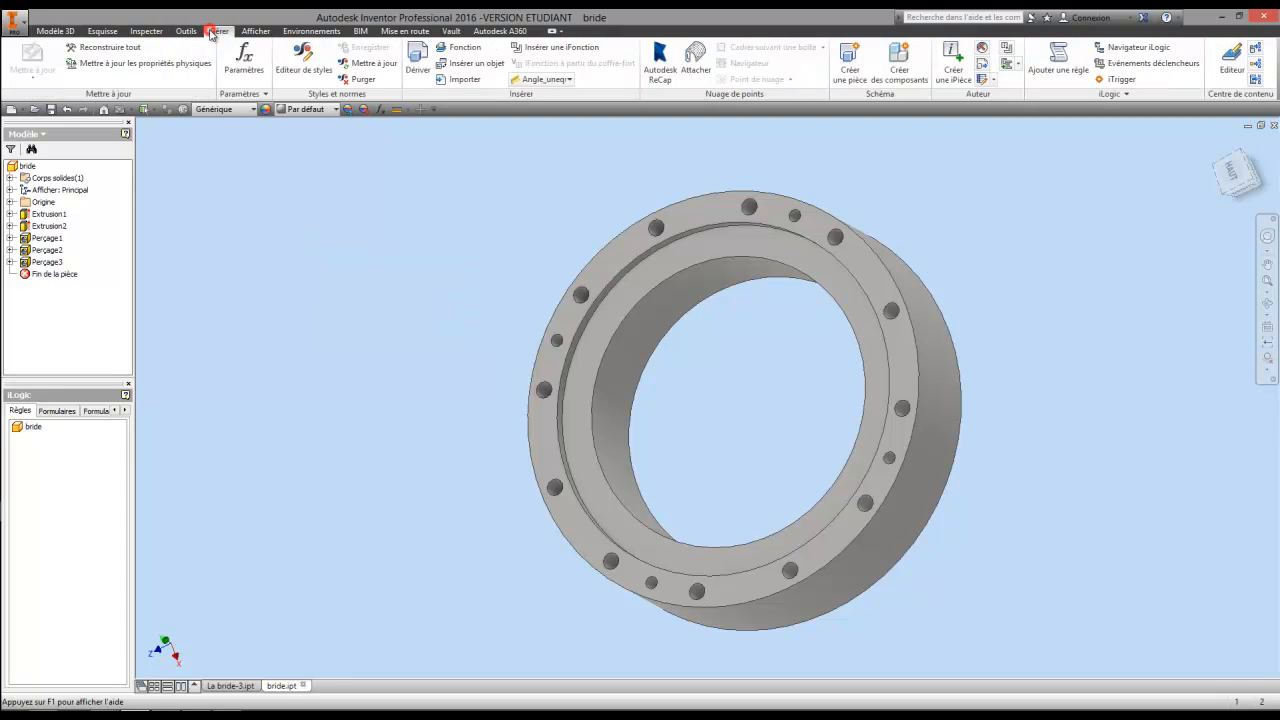
pyautogui.click(1050, 58)
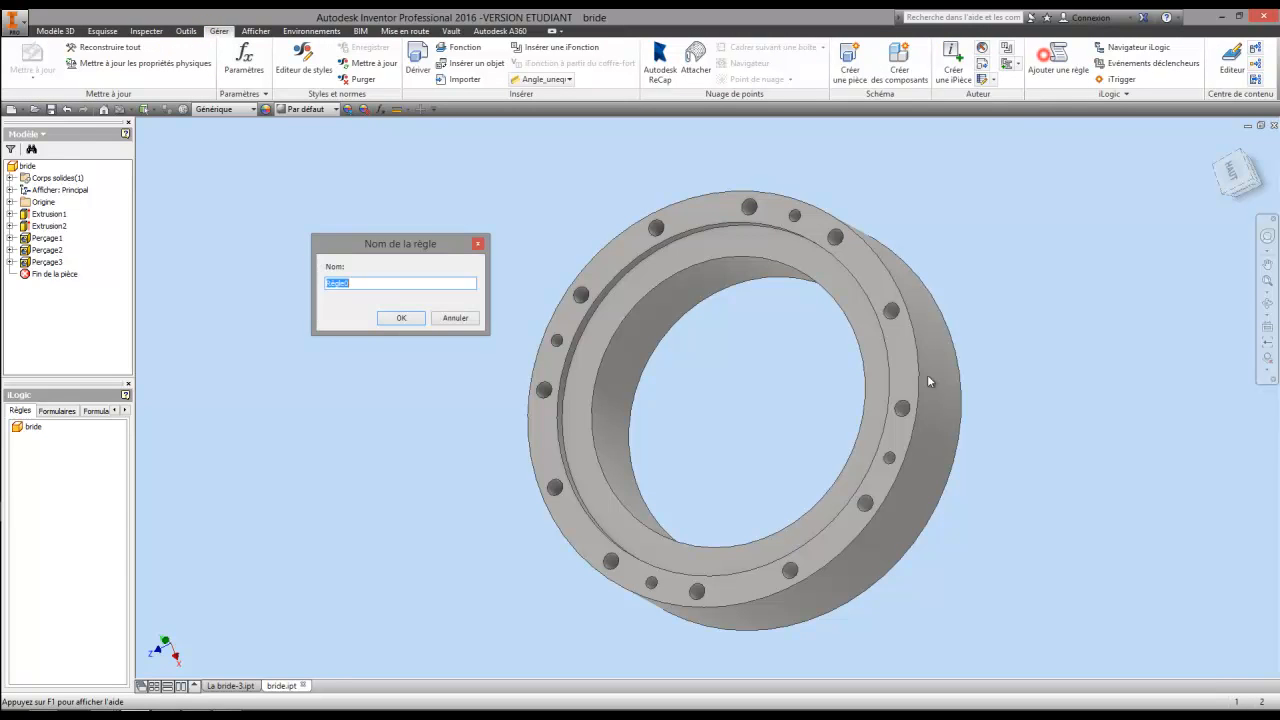
pyautogui.doubleClick(355, 281)
pyautogui.write('Règle1')
pyautogui.click(397, 317)
pyautogui.moveTo(764, 136); pyautogui.dragTo(746, 177)
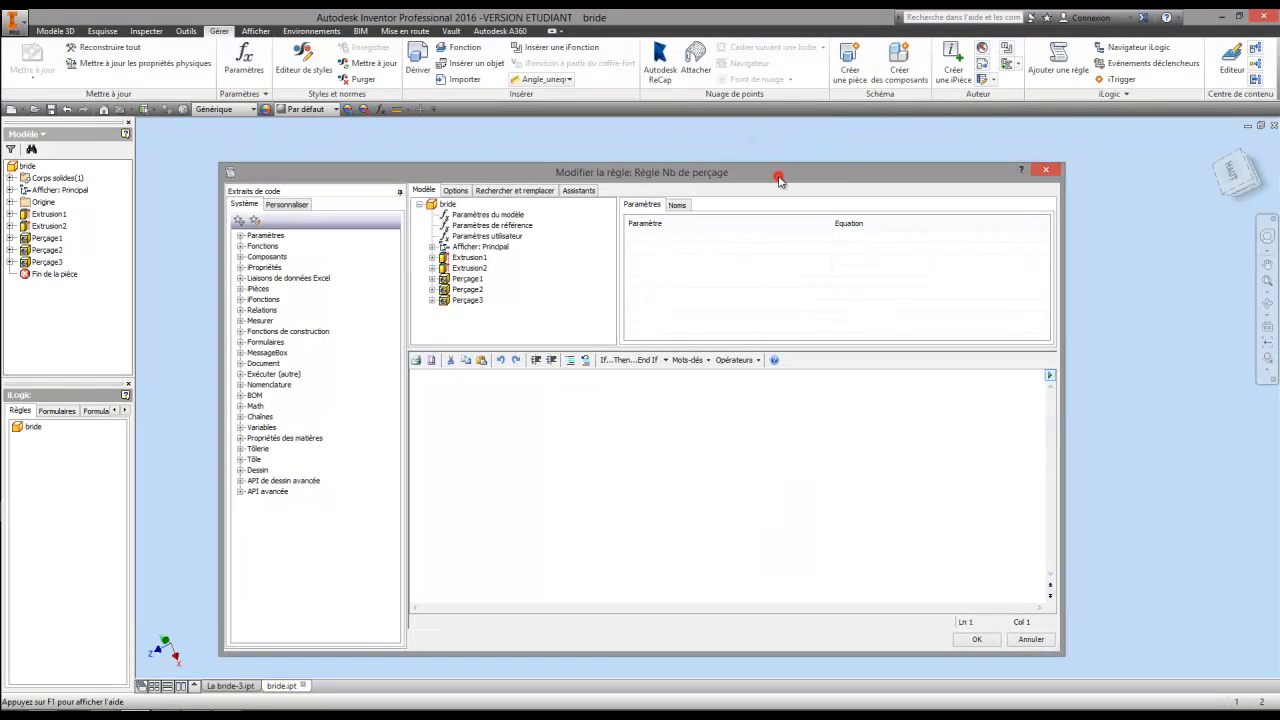
# List the user parameters and insert an If...Then...End If block with the condition diam_Ext = 100.
pyautogui.click(463, 237)
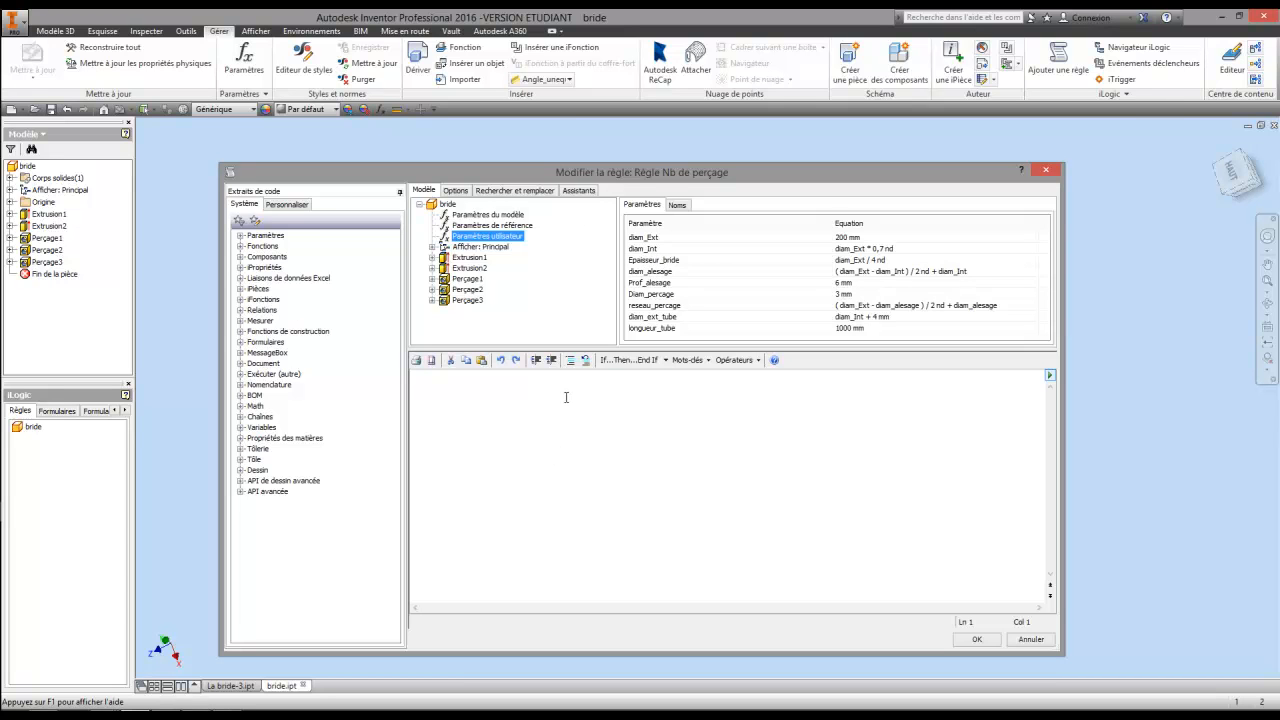
pyautogui.click(614, 362)
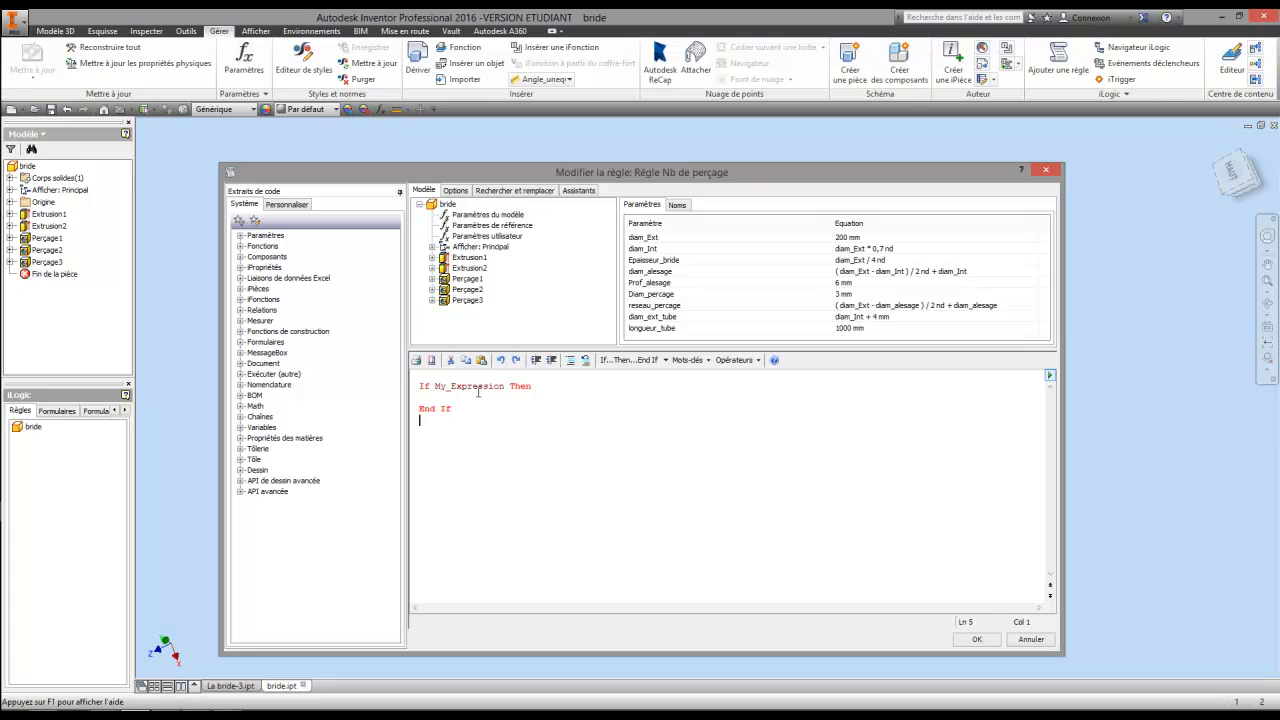
pyautogui.moveTo(505, 386); pyautogui.dragTo(436, 386)
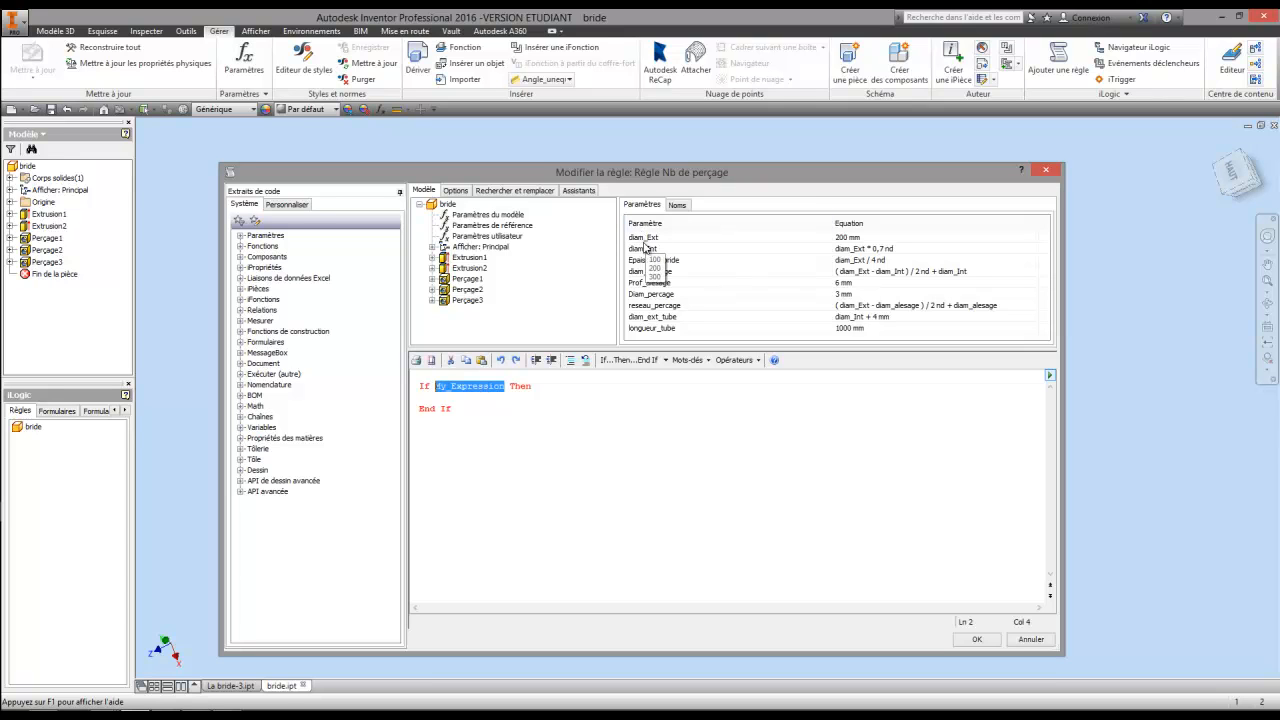
pyautogui.write('diam')
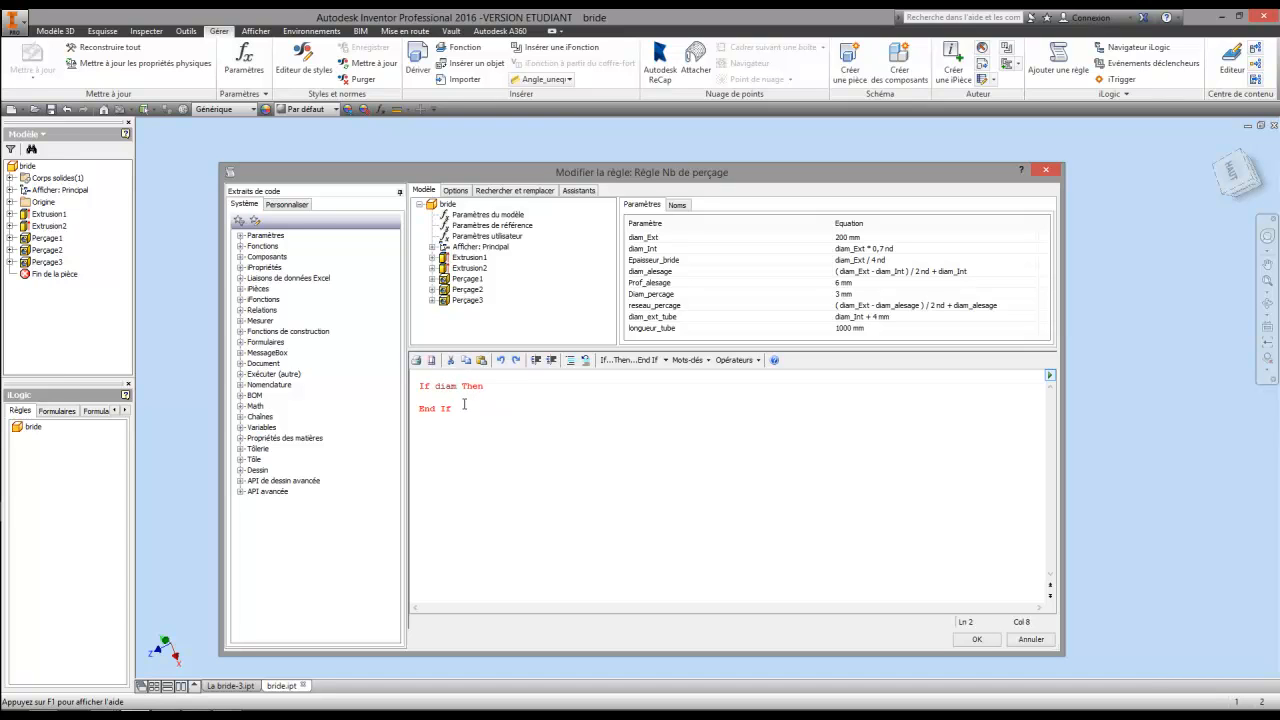
pyautogui.write('_Ext = 100')
# Insert the Feature.IsActive("featurename") code snippet on a new line inside the If block.
pyautogui.click(540, 386)
pyautogui.press('Return')
pyautogui.click(240, 236)
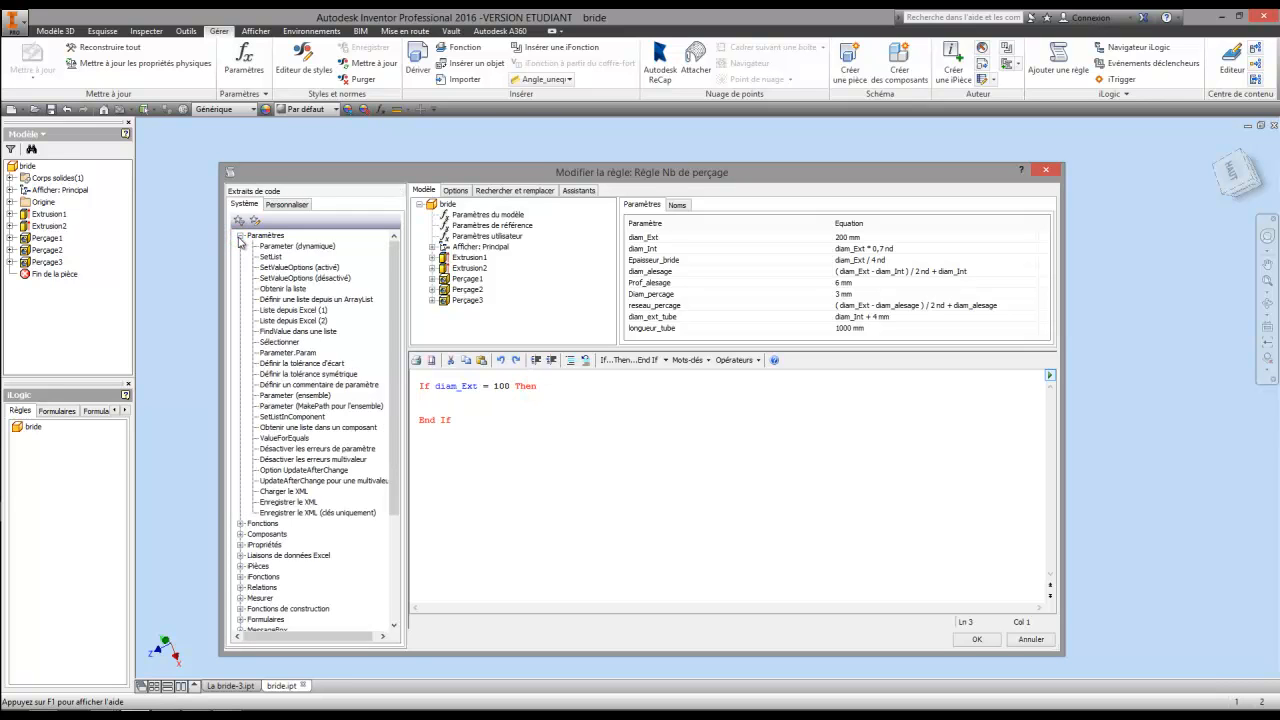
pyautogui.click(240, 236)
pyautogui.click(240, 246)
pyautogui.click(262, 257)
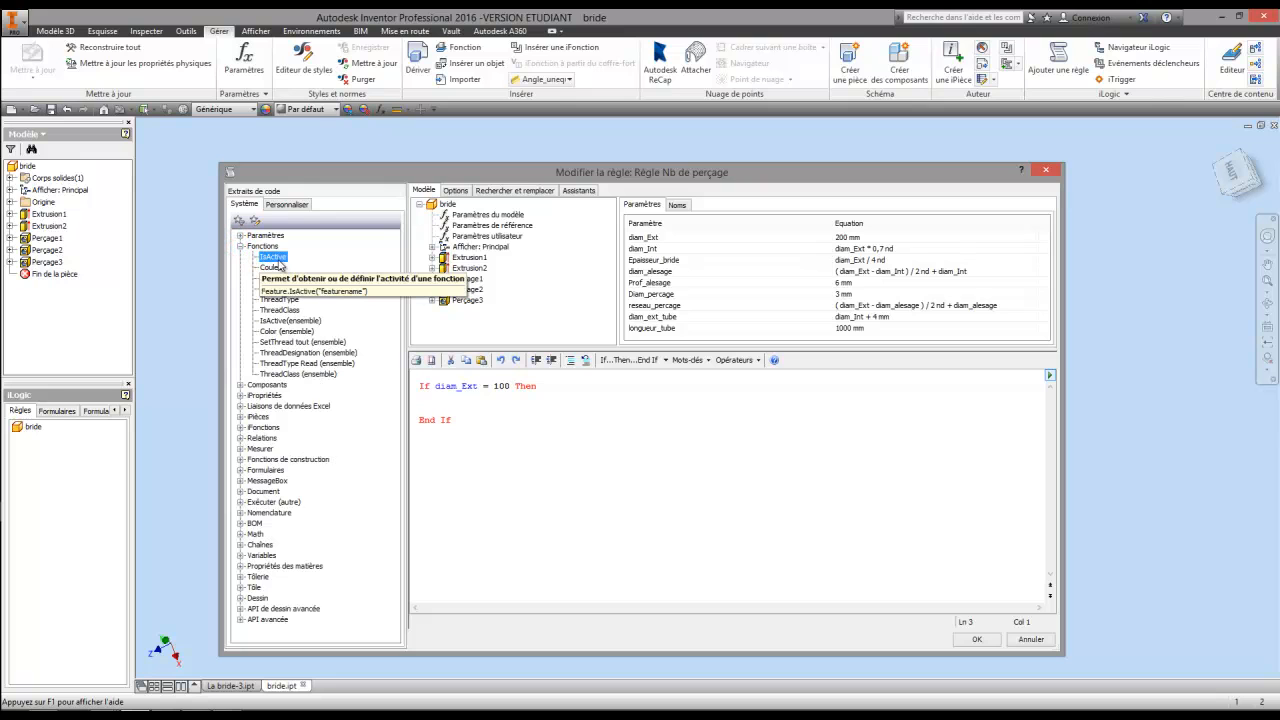
pyautogui.doubleClick(278, 260)
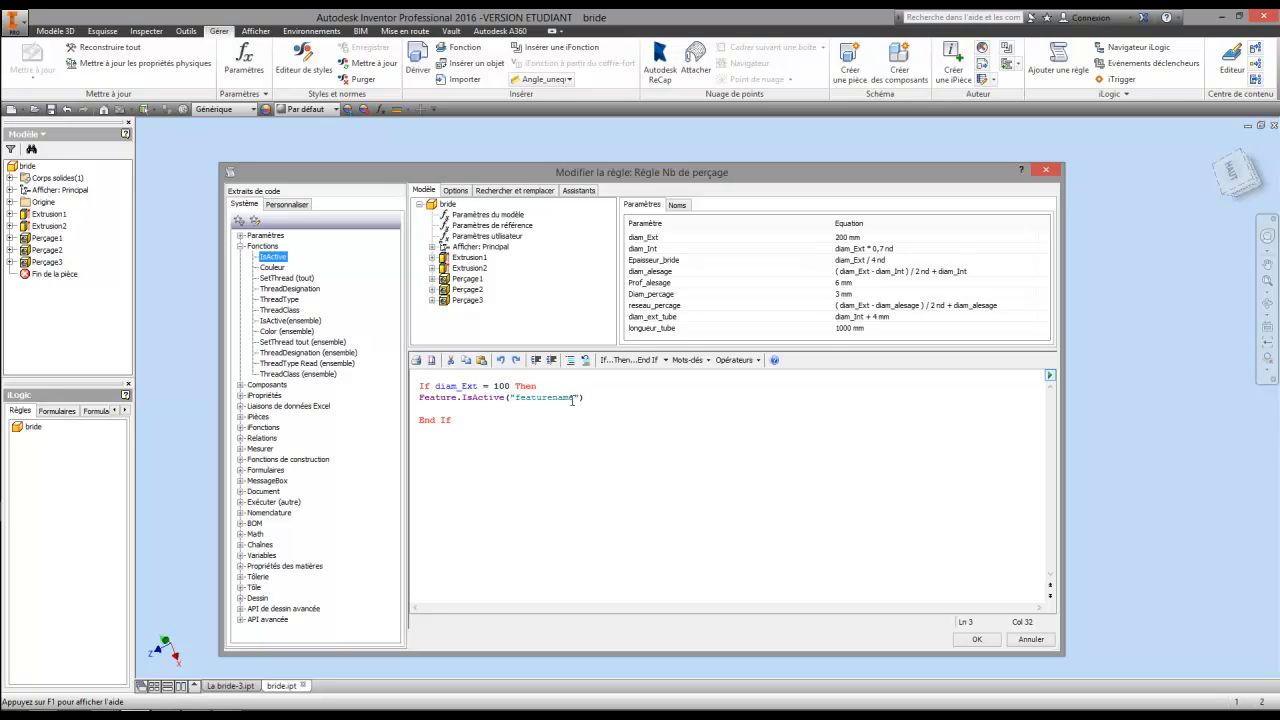
# Replace the featurename placeholder with Perçage1 and complete the line as Feature.IsActive("Perçage1") = True.
pyautogui.moveTo(572, 398); pyautogui.dragTo(516, 397)
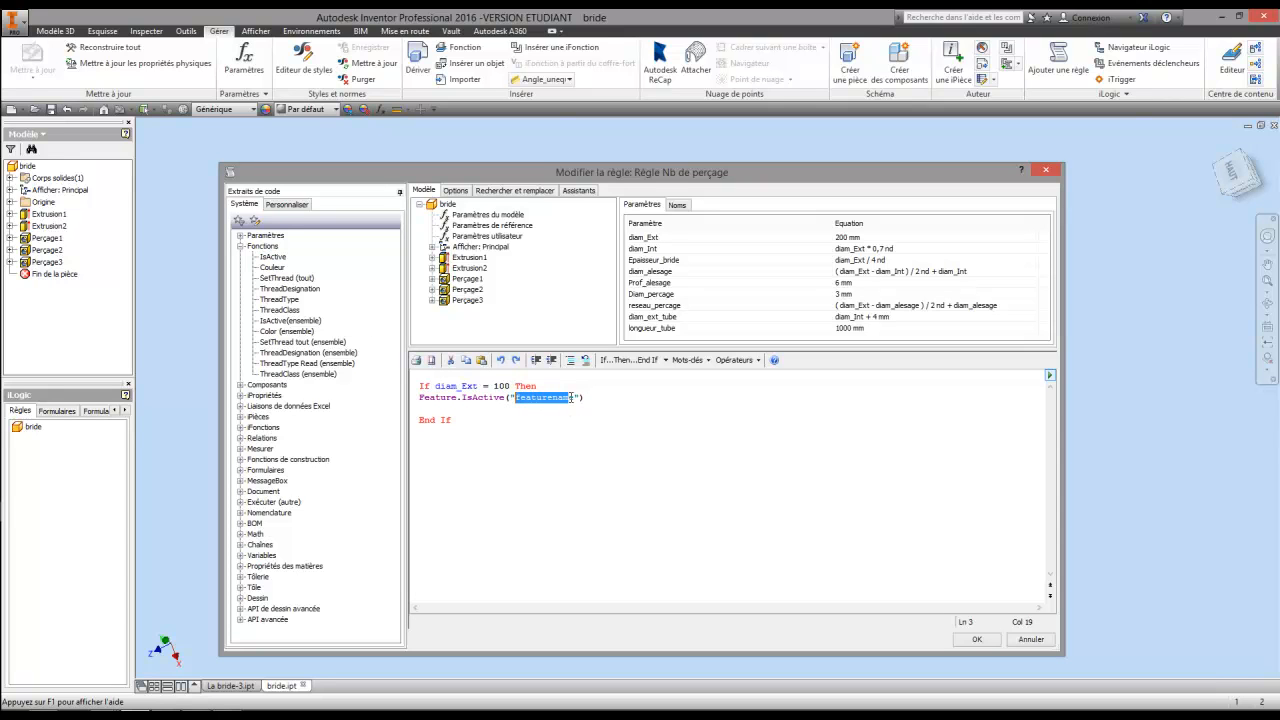
pyautogui.click(572, 397)
pyautogui.moveTo(574, 397); pyautogui.dragTo(521, 397)
pyautogui.write('Perçage1')
pyautogui.click(570, 399)
pyautogui.write('= true')
pyautogui.click(568, 404)
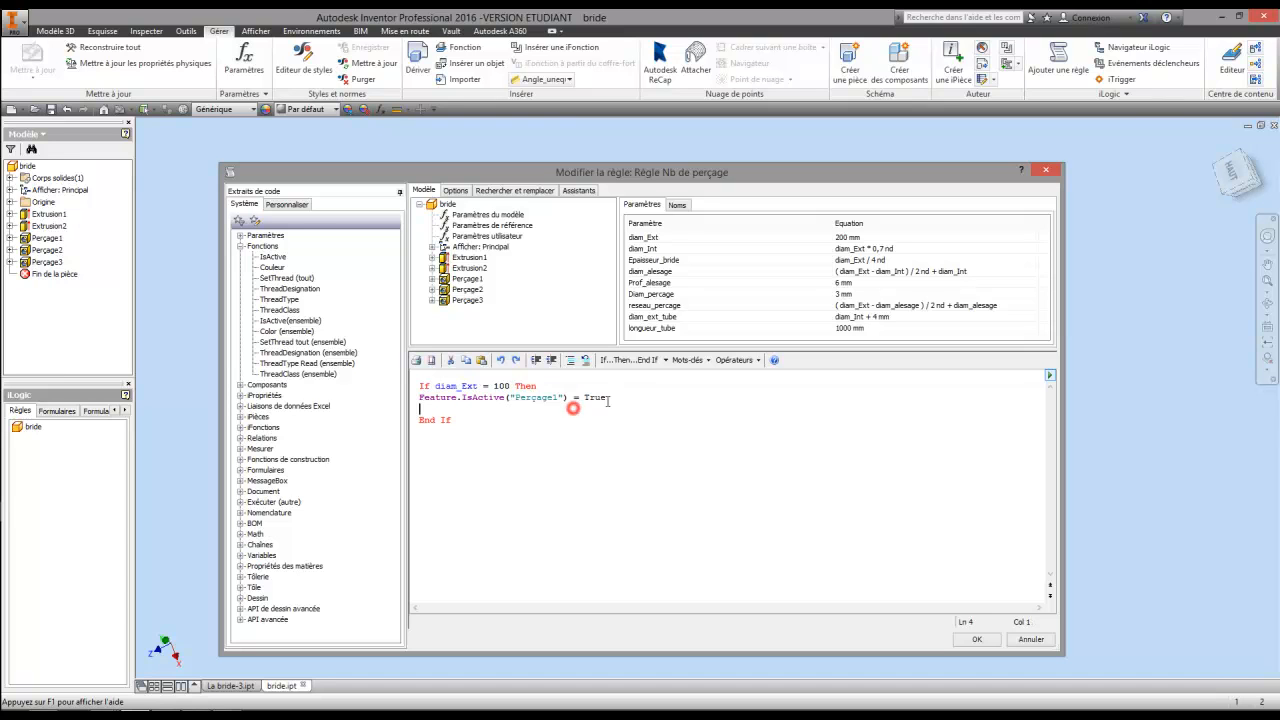
# Copy the Perçage1 activation line and paste a duplicate on a new line directly below it.
pyautogui.moveTo(606, 398); pyautogui.dragTo(418, 399)
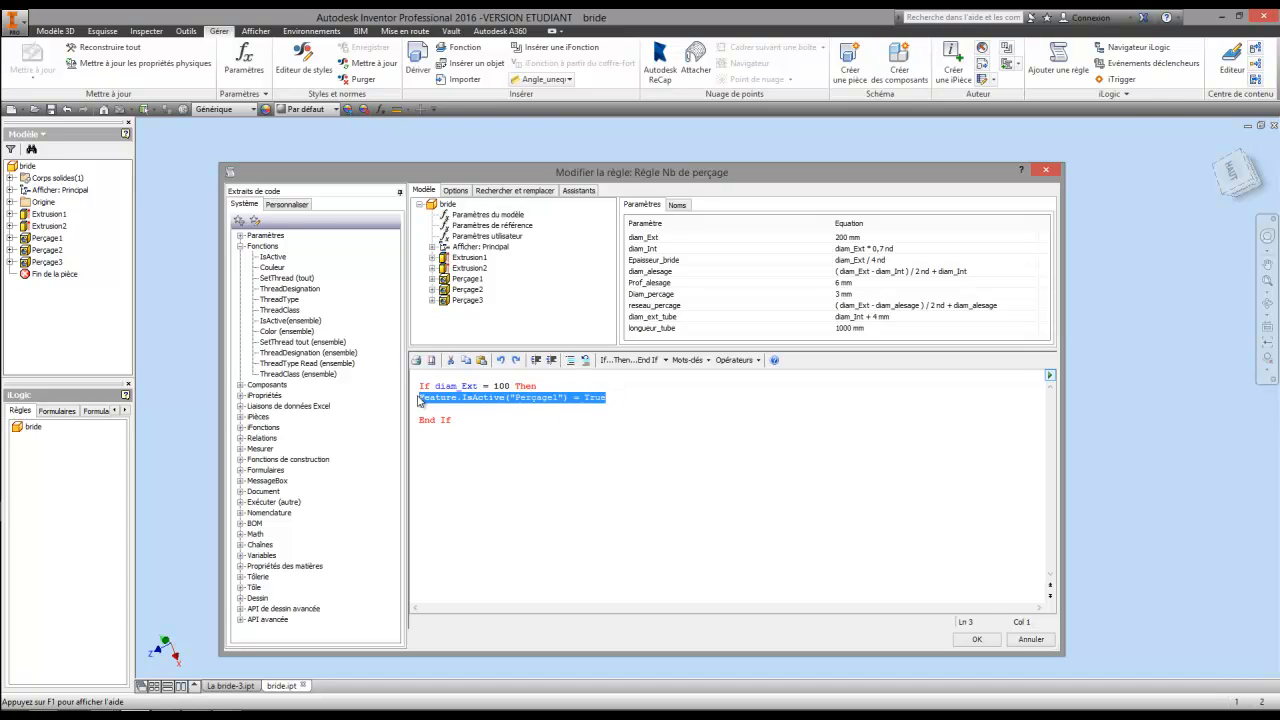
pyautogui.rightClick(435, 402)
pyautogui.rightClick(473, 396)
pyautogui.rightClick(473, 397)
pyautogui.click(453, 397)
pyautogui.rightClick(454, 396)
pyautogui.click(668, 380)
pyautogui.moveTo(608, 397); pyautogui.dragTo(422, 399)
pyautogui.rightClick(422, 399)
pyautogui.click(465, 448)
pyautogui.click(606, 397)
pyautogui.press('Return')
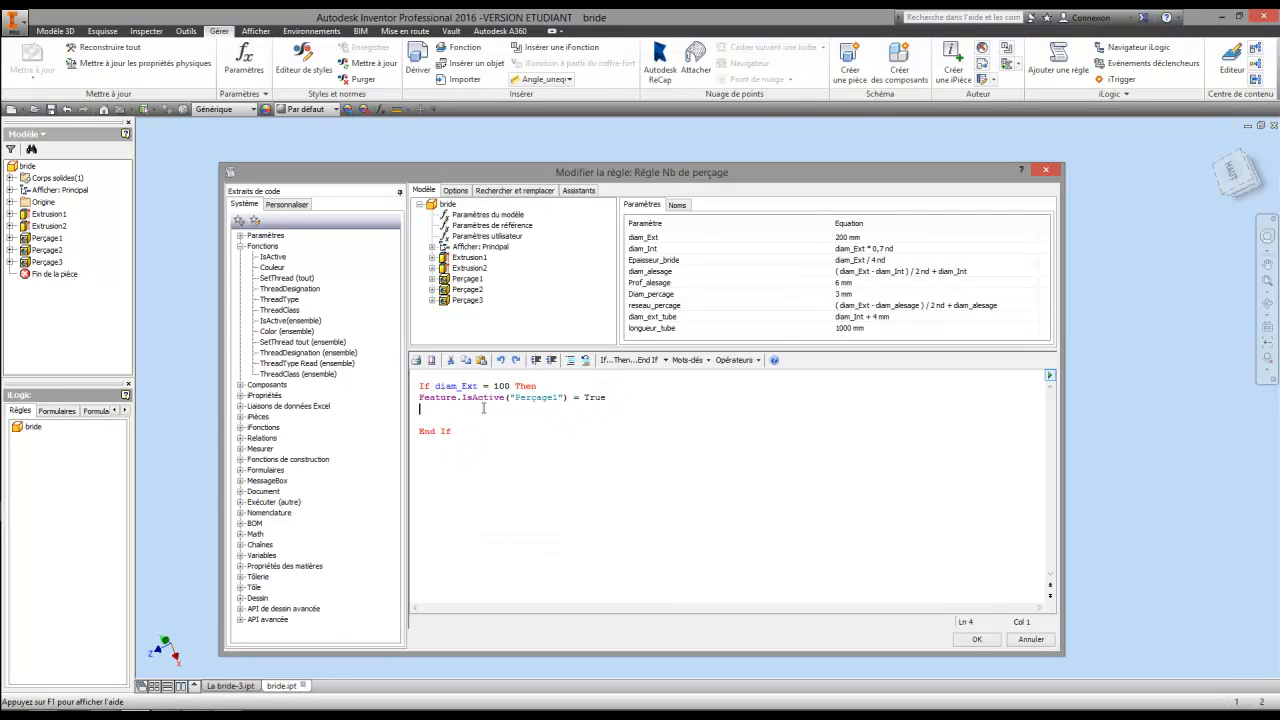
pyautogui.rightClick(480, 407)
pyautogui.click(513, 473)
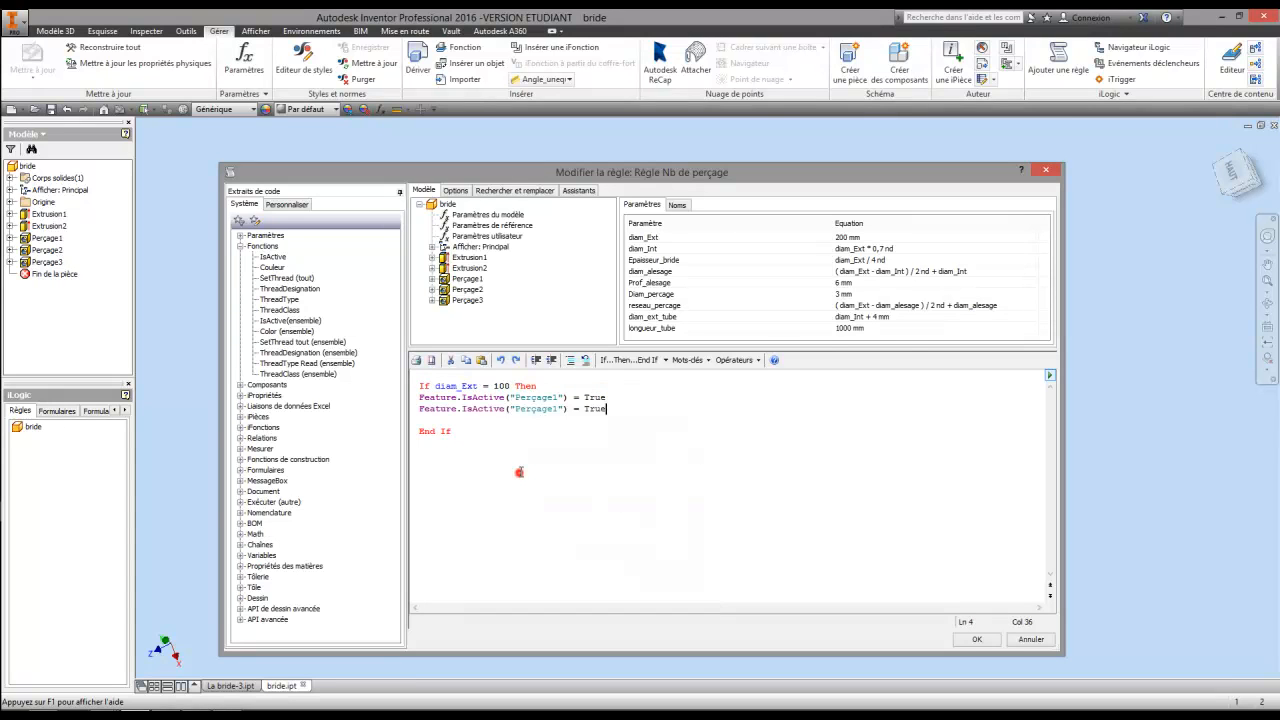
# Paste a second duplicate of the Perçage1 line above End If and remove the leftover blank line.
pyautogui.press('Return')
pyautogui.rightClick(472, 429)
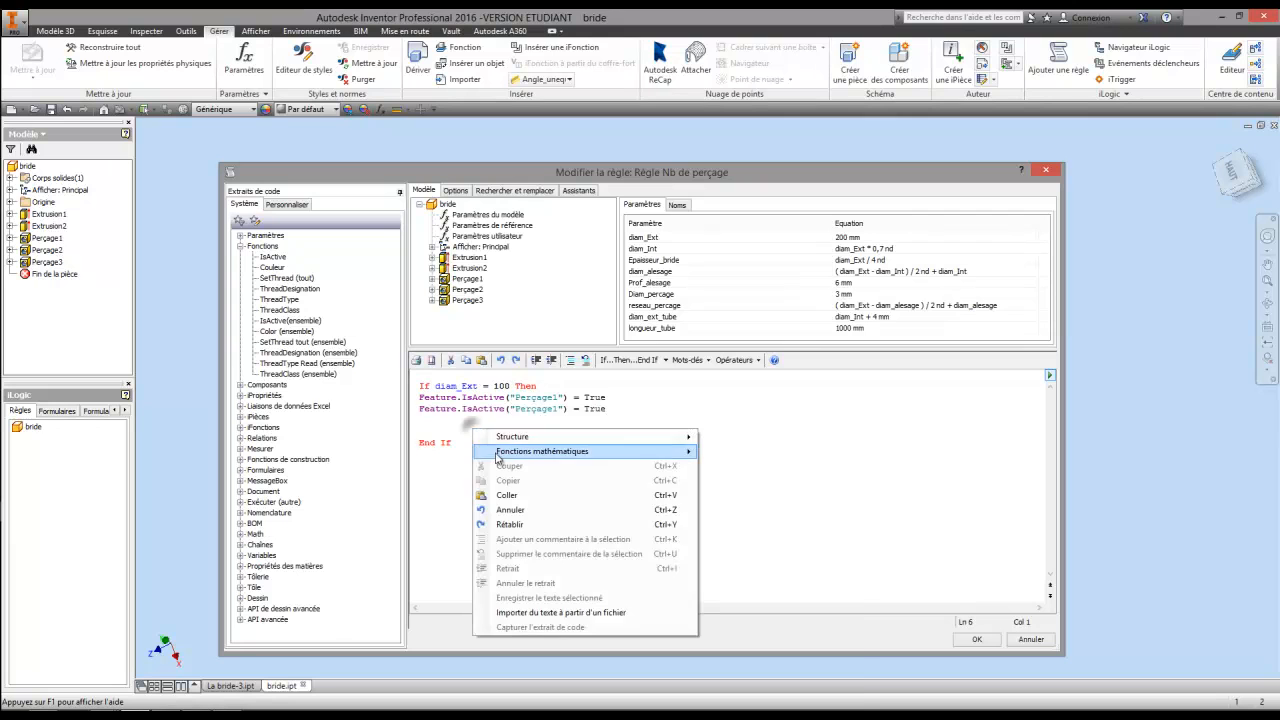
pyautogui.click(507, 495)
pyautogui.click(420, 430)
pyautogui.press('BackSpace')
pyautogui.click(527, 457)
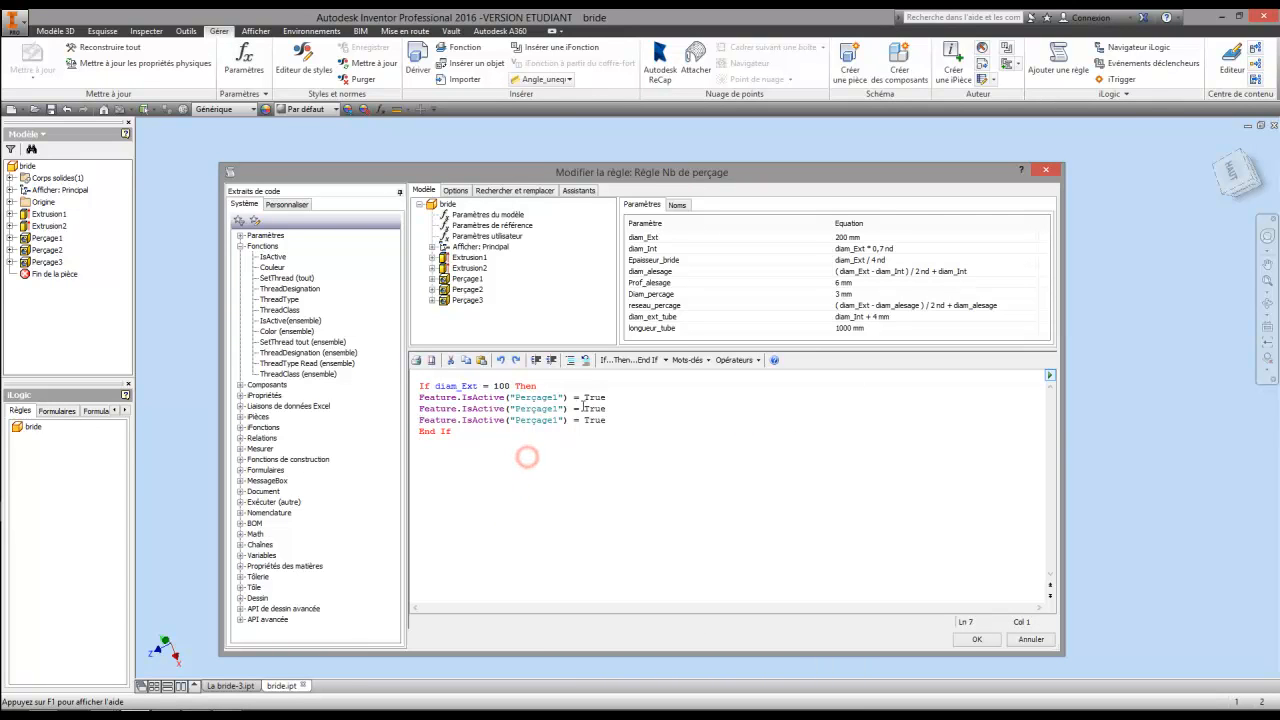
# Change the two duplicated lines to set Perçage2 = False and Perçage3 = False.
pyautogui.moveTo(551, 409); pyautogui.dragTo(585, 424)
pyautogui.write('2')
pyautogui.write('3')
pyautogui.write('F')
pyautogui.write('alse')
pyautogui.click(603, 409)
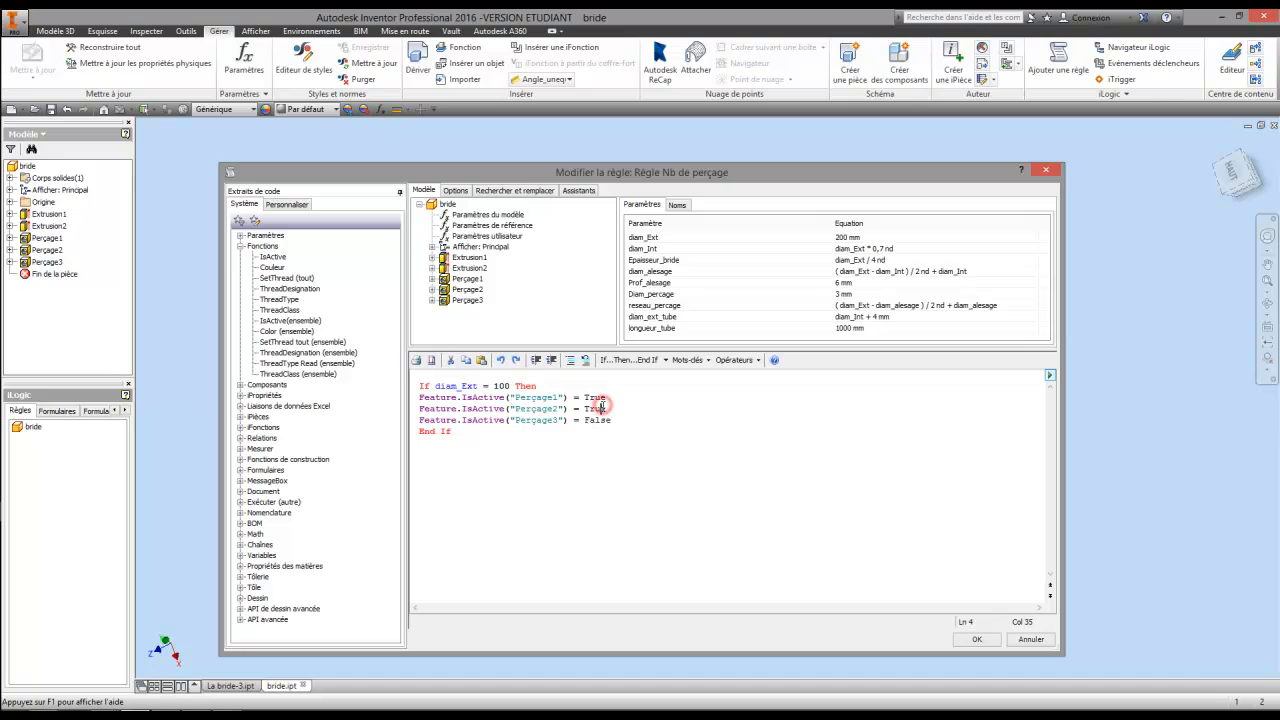
pyautogui.moveTo(605, 409); pyautogui.dragTo(584, 410)
pyautogui.write('false')
pyautogui.click(617, 455)
# Copy the whole diam_Ext = 100 If block and paste it twice below, separated by blank lines.
pyautogui.moveTo(617, 420); pyautogui.dragTo(419, 398)
pyautogui.moveTo(457, 457); pyautogui.dragTo(422, 388)
pyautogui.rightClick(512, 388)
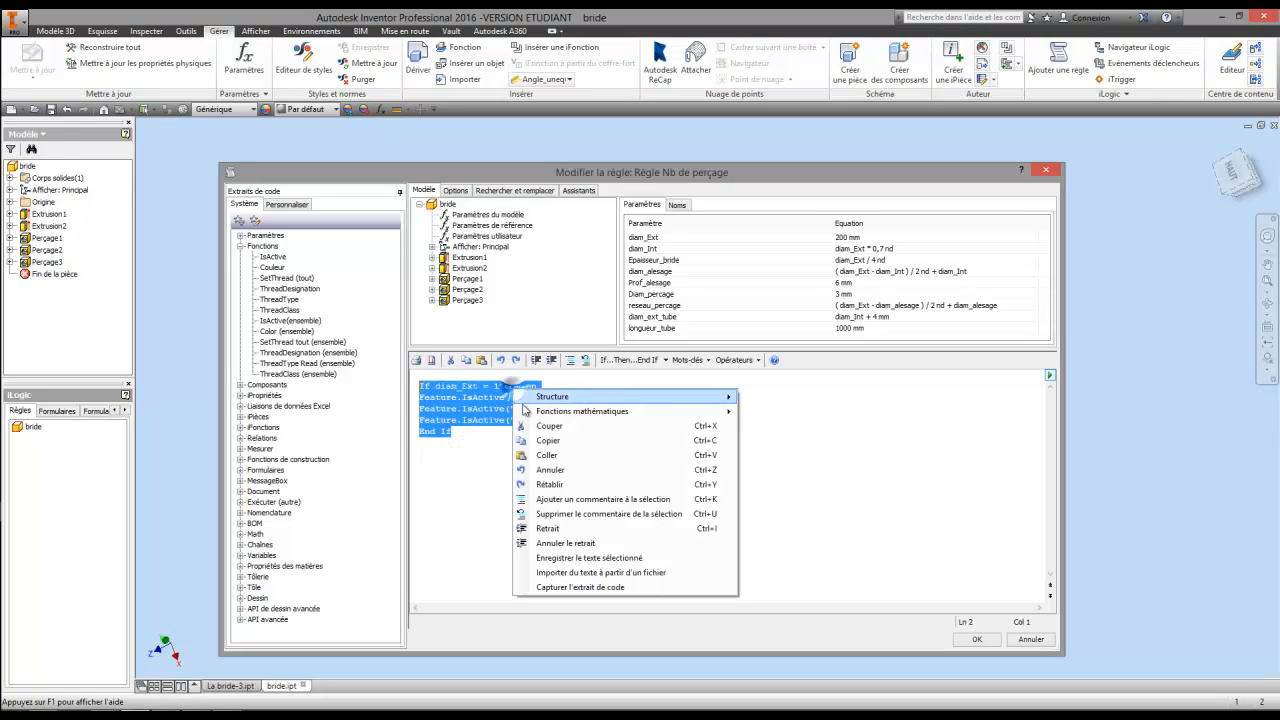
pyautogui.click(547, 440)
pyautogui.click(451, 434)
pyautogui.press('Return')
pyautogui.press('Return')
pyautogui.rightClick(430, 459)
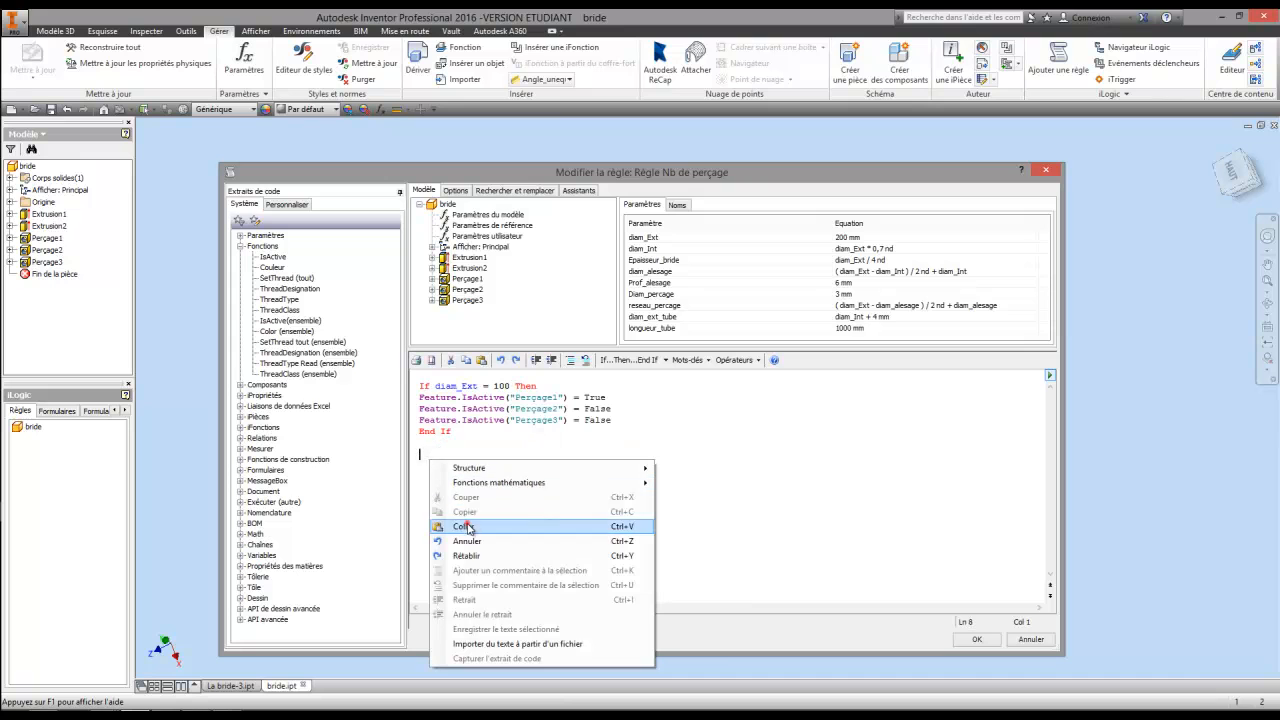
pyautogui.click(457, 523)
pyautogui.rightClick(436, 516)
pyautogui.click(479, 569)
# Set the condition of the second If block to diam_Ext = 200 and of the third to diam_Ext = 300.
pyautogui.moveTo(511, 454); pyautogui.dragTo(498, 454)
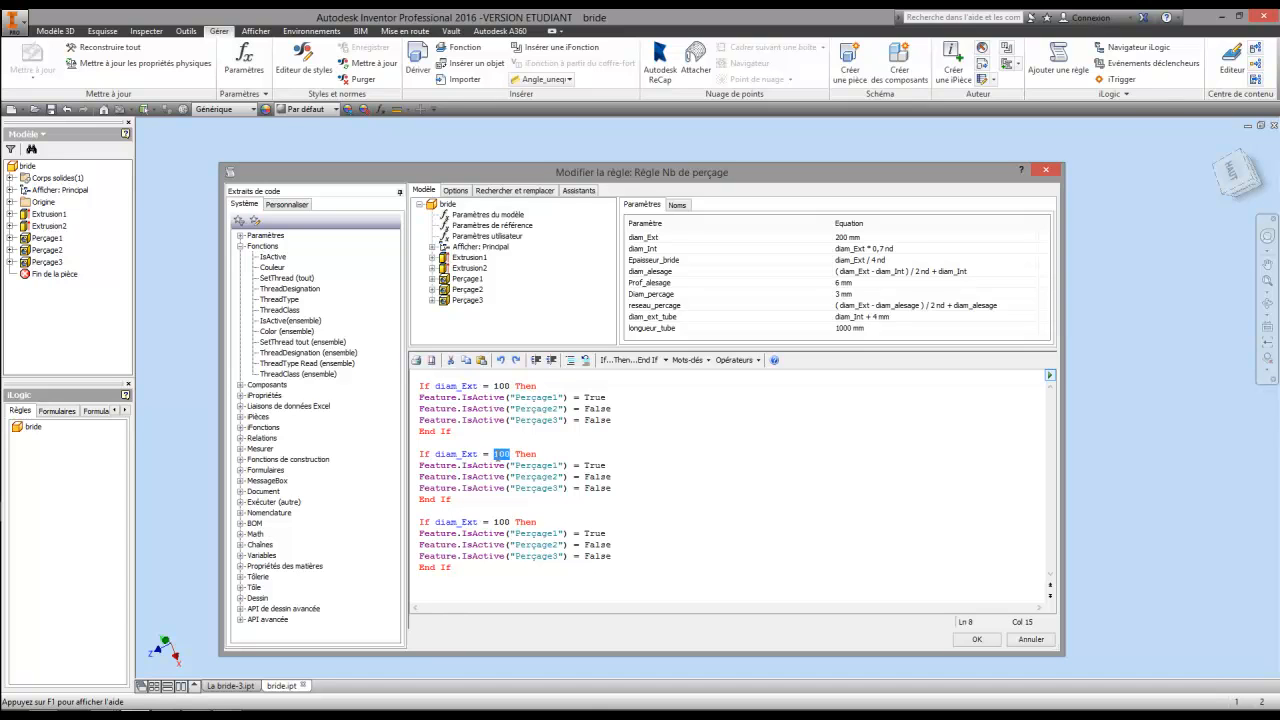
pyautogui.write('200')
pyautogui.moveTo(511, 521); pyautogui.dragTo(494, 521)
pyautogui.write('300')
# In the diam_Ext = 200 block, set Perçage2 to True and Perçage1 to False.
pyautogui.moveTo(612, 476); pyautogui.dragTo(585, 477)
pyautogui.write('True')
pyautogui.click(634, 466)
pyautogui.moveTo(607, 465)
pyautogui.mouseDown()
pyautogui.moveTo(577, 471)
pyautogui.moveTo(607, 465)
pyautogui.mouseUp()
pyautogui.write('F')
pyautogui.press('Down')
pyautogui.press('Down')
pyautogui.press('Down')
# In the diam_Ext = 300 block, set Perçage3 to True and Perçage1 to False, and validate the rule.
pyautogui.moveTo(611, 556); pyautogui.dragTo(589, 557)
pyautogui.click(606, 533)
pyautogui.moveTo(606, 533); pyautogui.dragTo(579, 533)
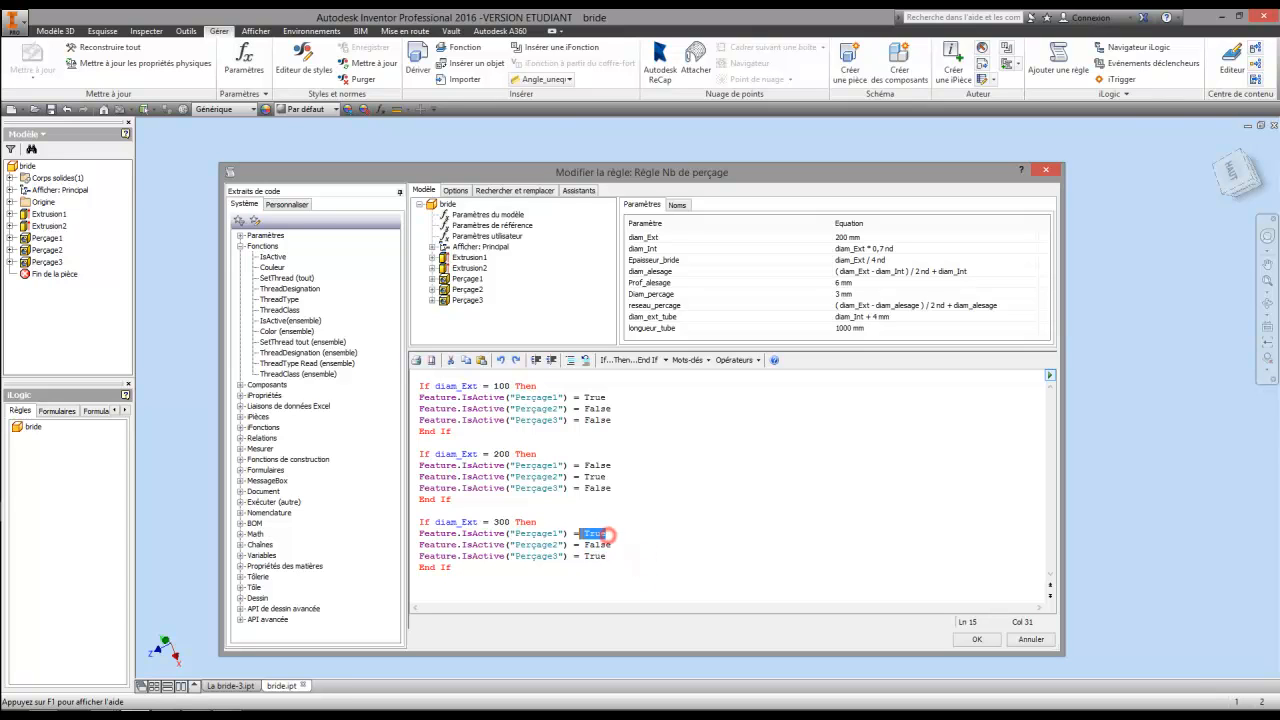
pyautogui.write('Fals')
pyautogui.click(622, 573)
pyautogui.click(646, 583)
pyautogui.click(972, 641)
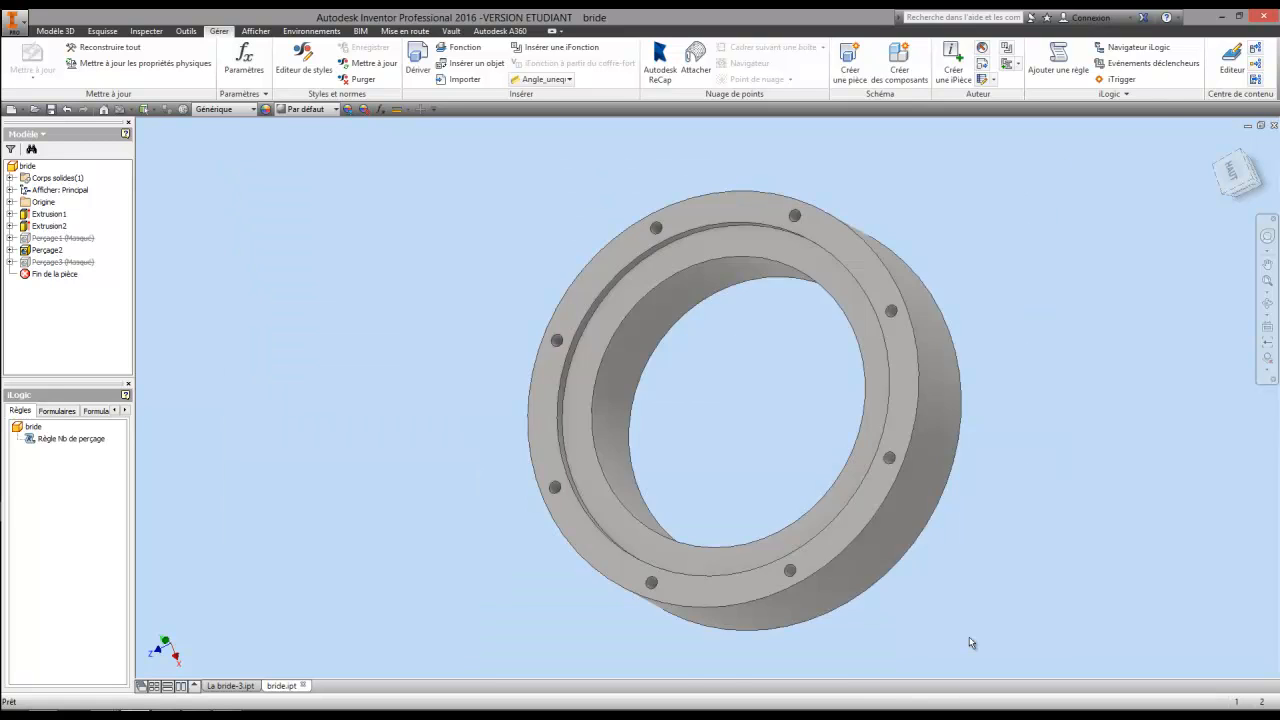
# Create a new 2D sketch on the flange's back ring face, opposite the counterbore.
pyautogui.click(450, 362)
pyautogui.click(423, 243)
pyautogui.press('F4')
pyautogui.moveTo(660, 340); pyautogui.dragTo(549, 337)
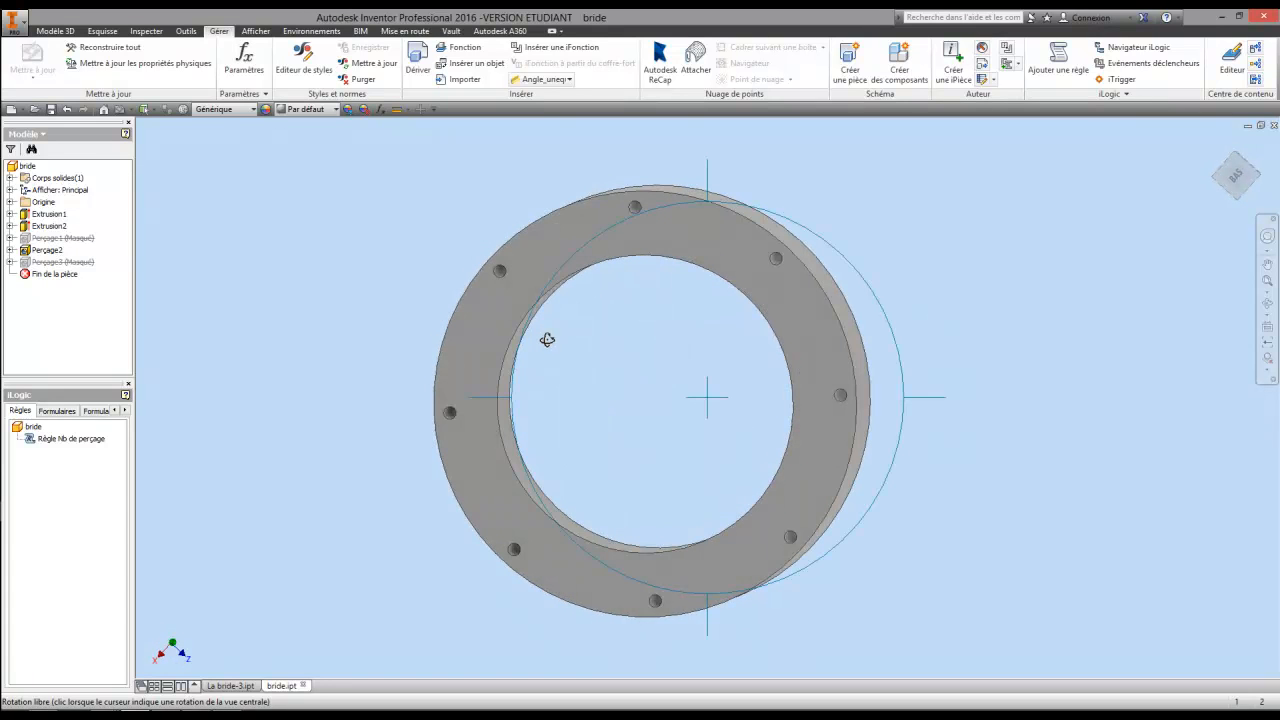
pyautogui.rightClick(510, 343)
pyautogui.click(509, 341)
pyautogui.rightClick(488, 325)
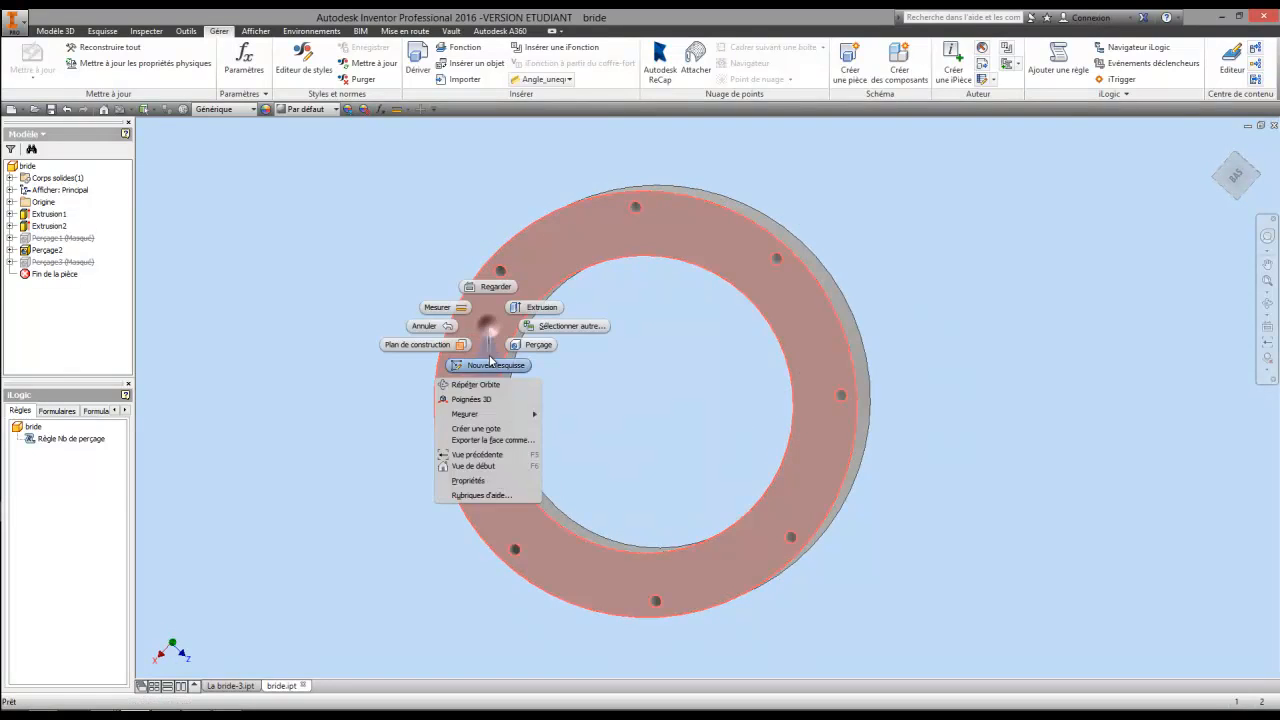
pyautogui.click(491, 366)
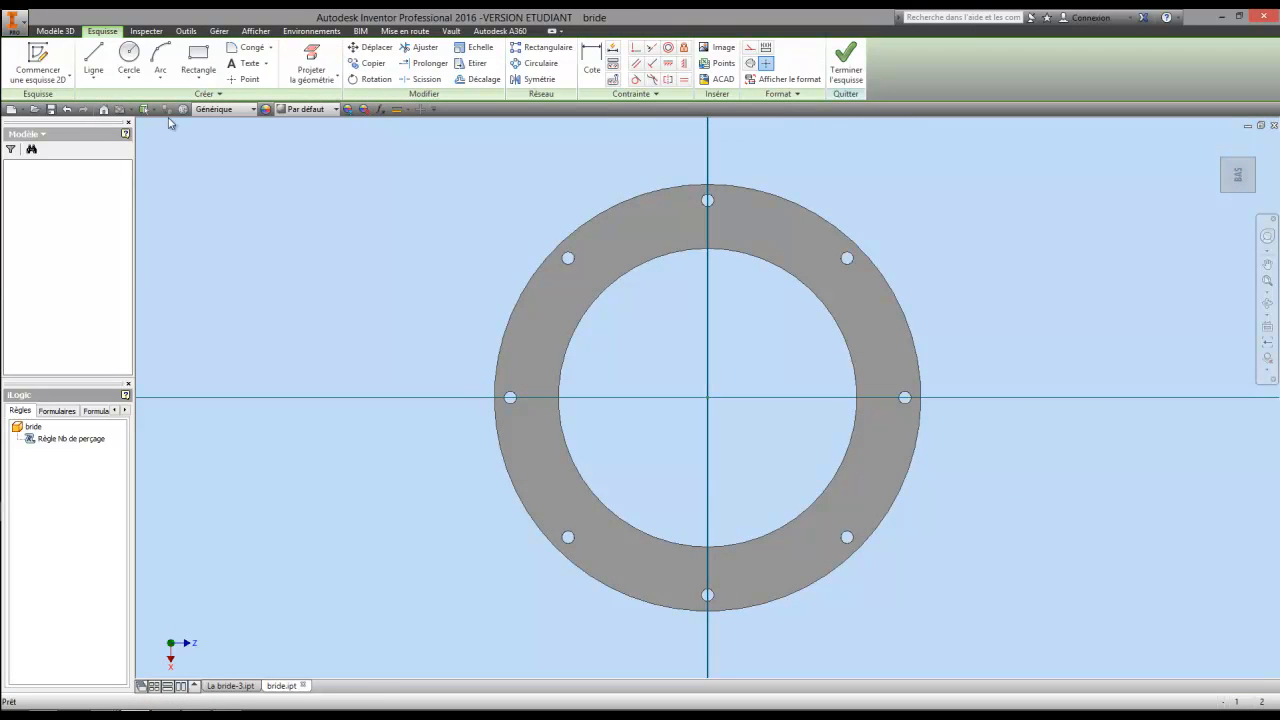
# Draw a circle about 259 mm in diameter around the flange, centred on the sketch origin.
pyautogui.click(133, 57)
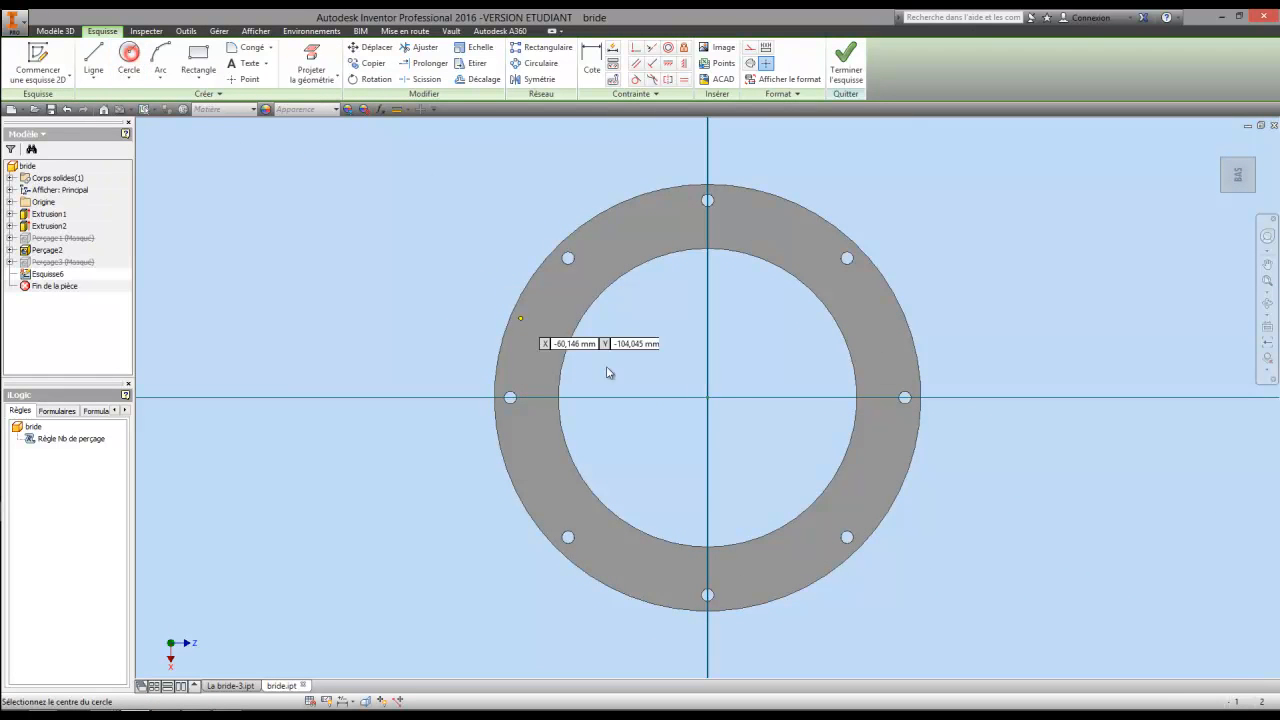
pyautogui.click(707, 398)
pyautogui.rightClick(456, 322)
pyautogui.click(510, 322)
# Dimension the circle's diameter with the user parameter diam_ext_tube.
pyautogui.press('d')
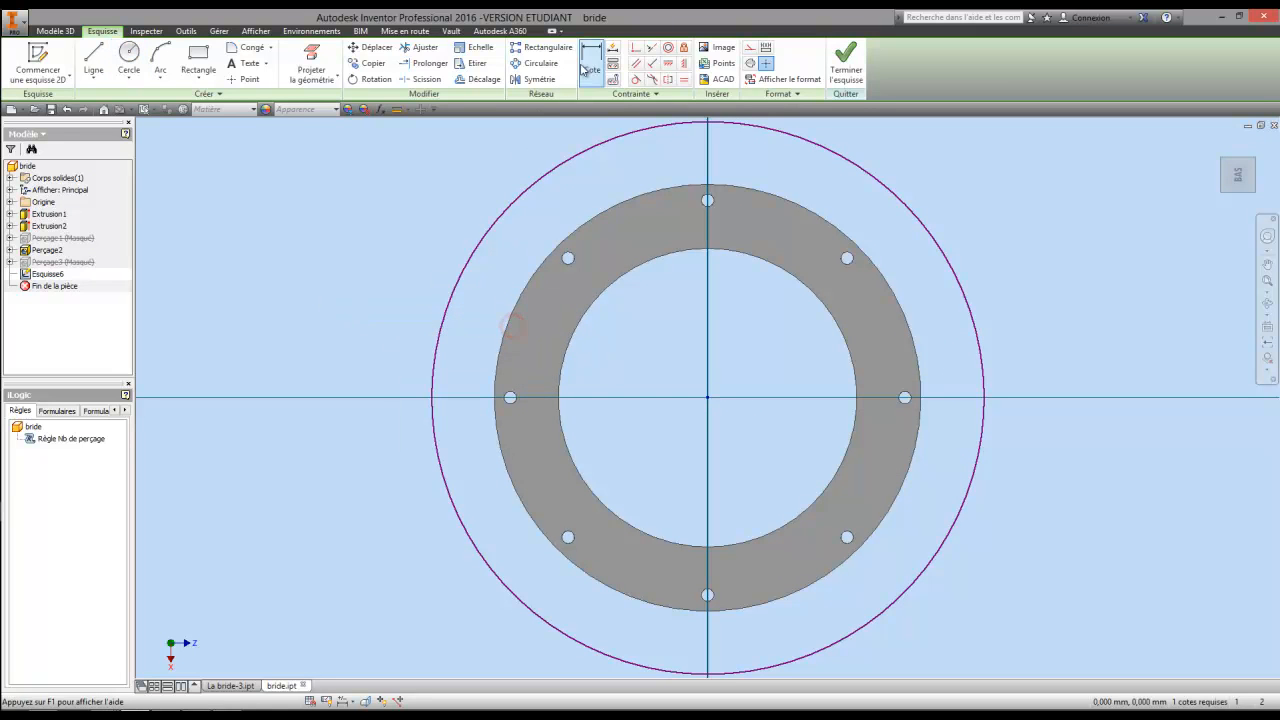
pyautogui.click(451, 294)
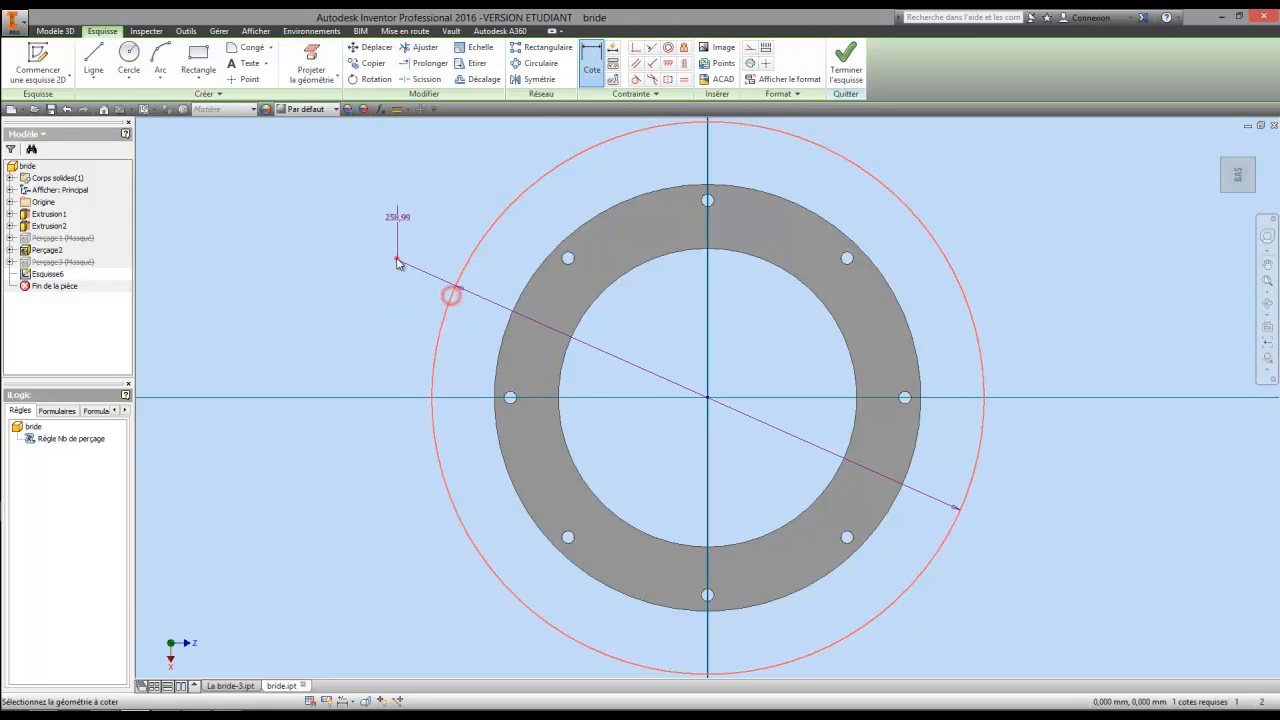
pyautogui.click(397, 247)
pyautogui.click(428, 308)
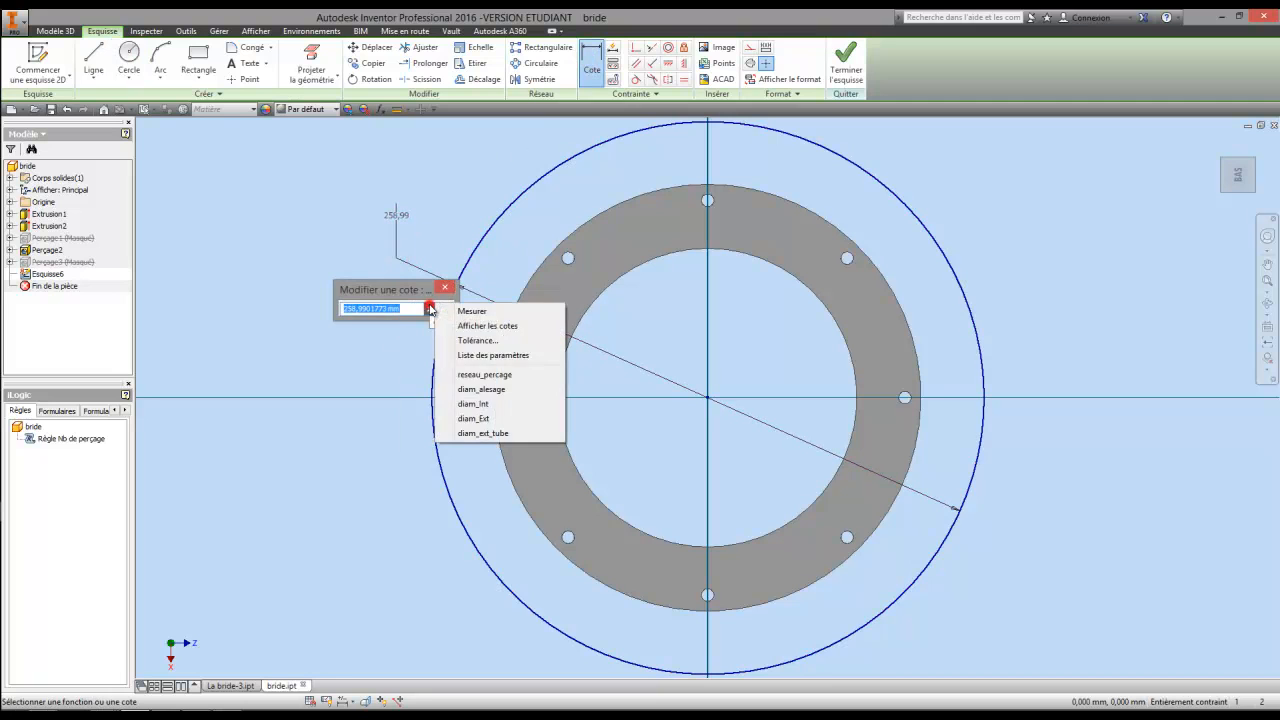
pyautogui.click(472, 358)
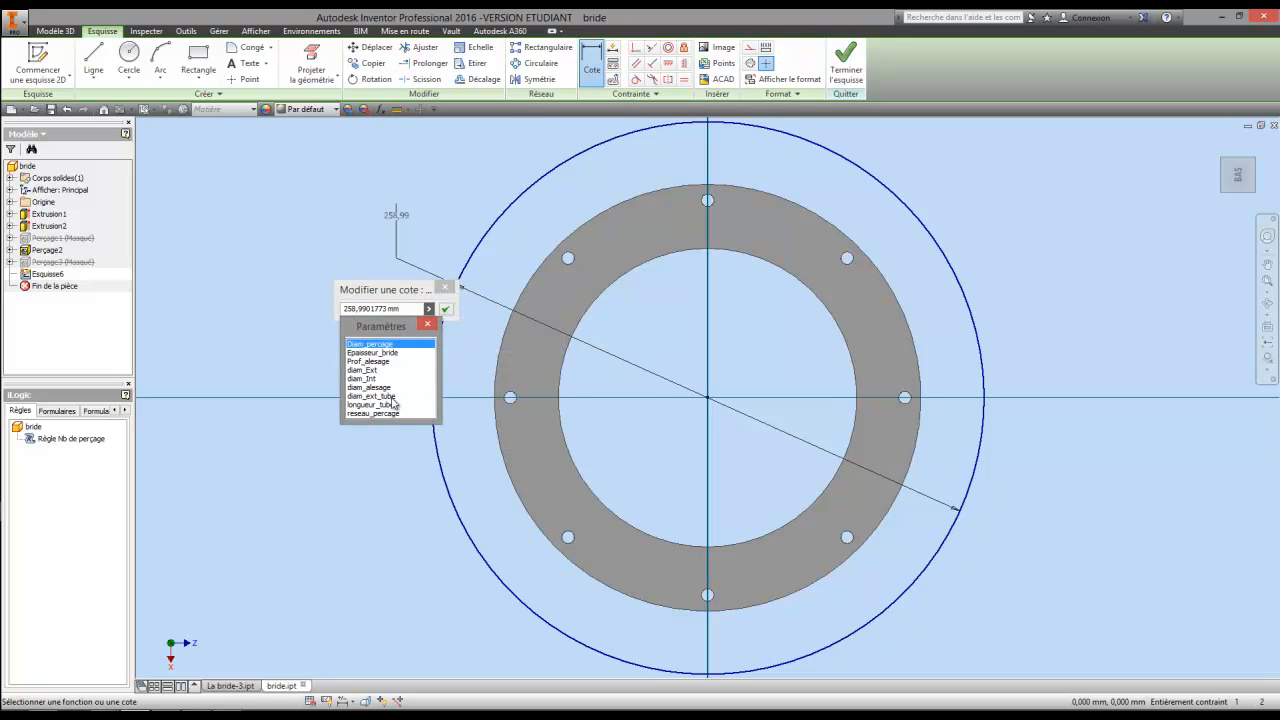
pyautogui.click(391, 397)
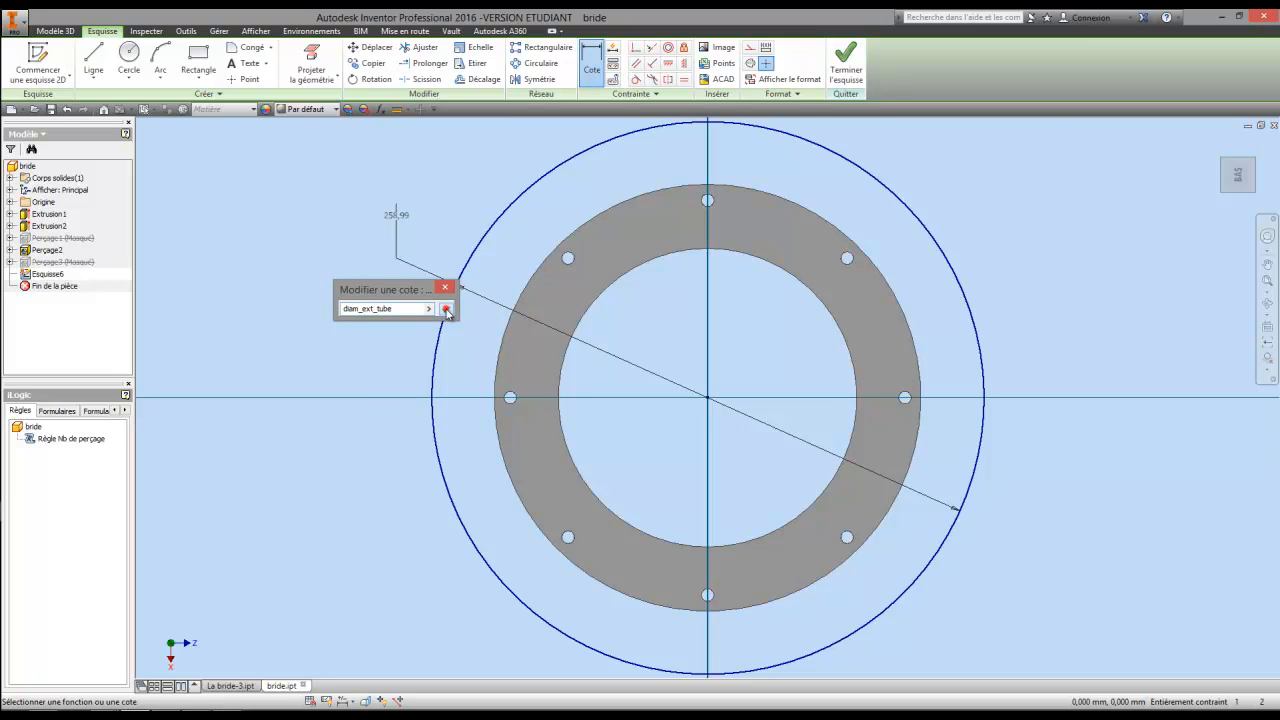
pyautogui.click(446, 310)
# Project the flange's inner bore edge into the sketch and finish the sketch.
pyautogui.scroll(-5, 546, 290)
pyautogui.click(311, 62)
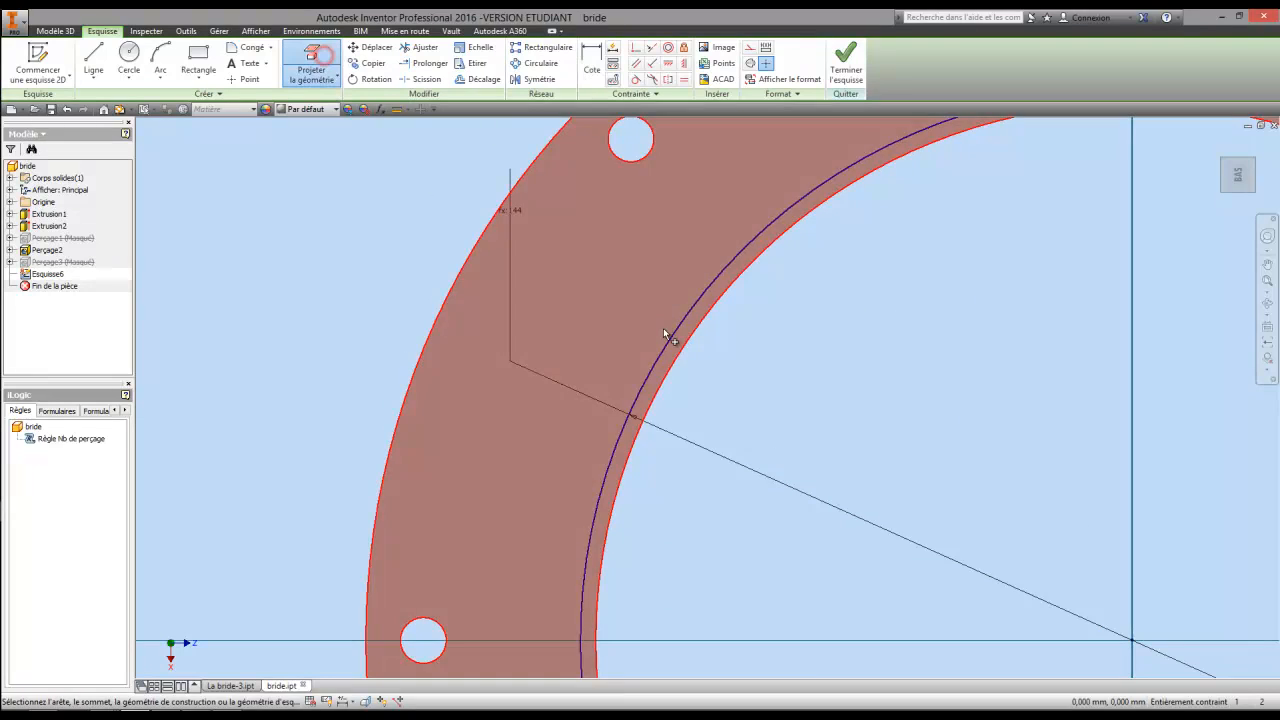
pyautogui.click(672, 362)
pyautogui.scroll(5, 731, 389)
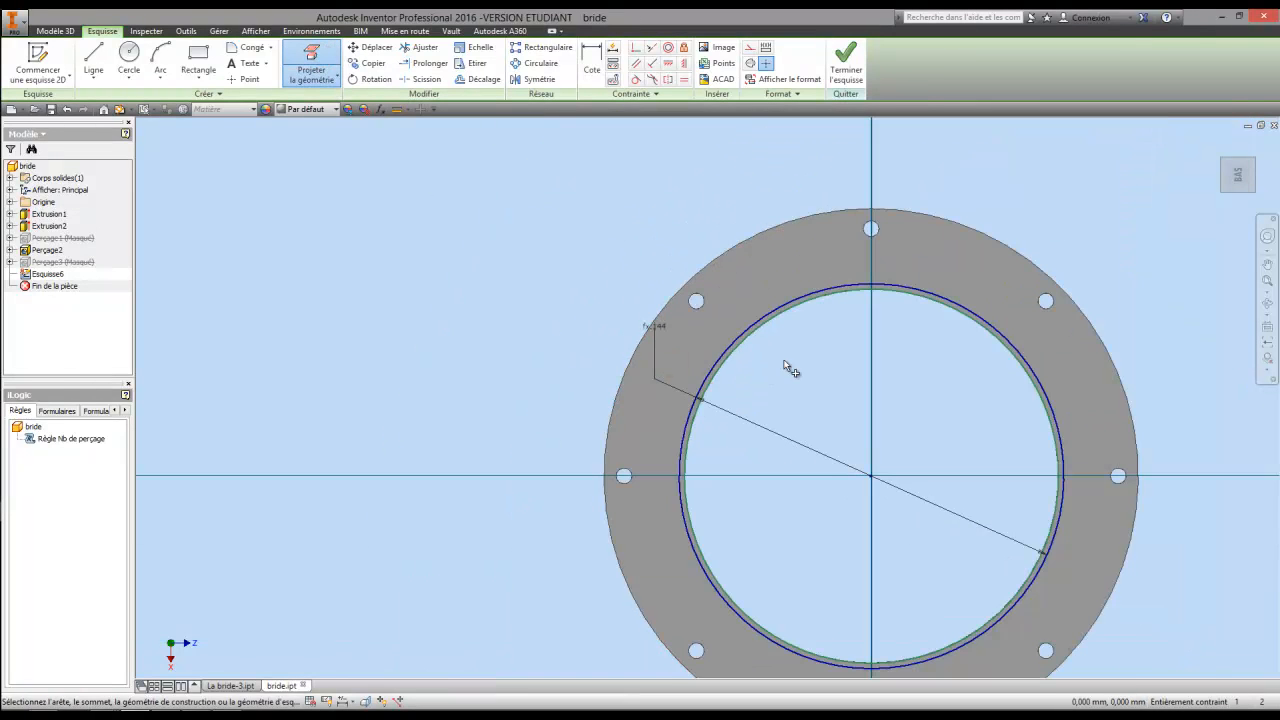
pyautogui.click(850, 70)
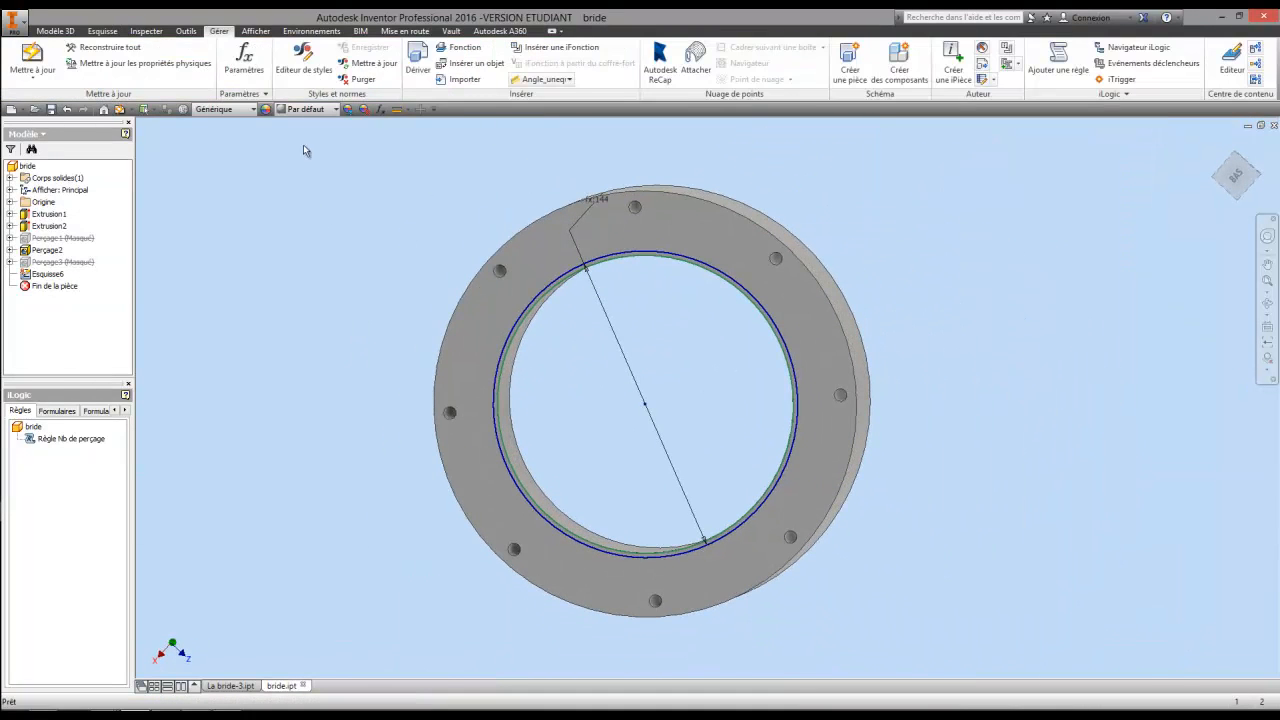
# Extrude the thin ring between the two circles over the distance longueur_tube, joined to the flange.
pyautogui.click(55, 31)
pyautogui.click(94, 62)
pyautogui.scroll(-3, 549, 308)
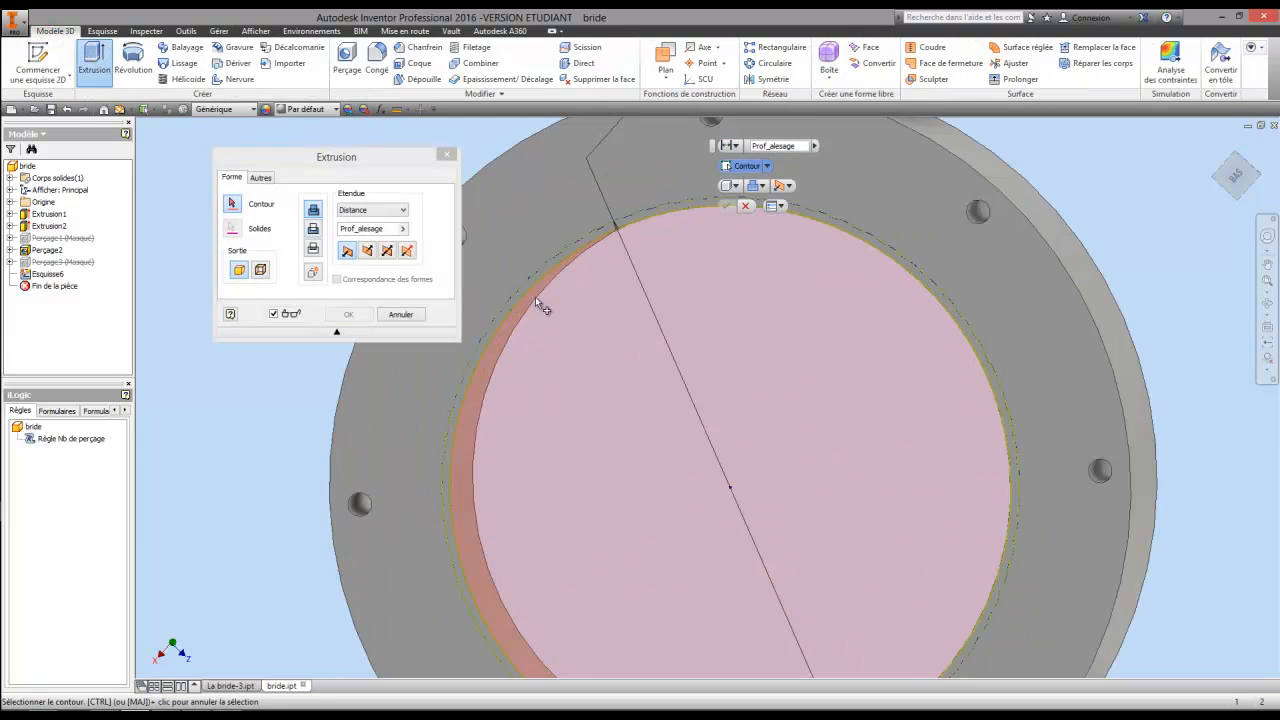
pyautogui.click(520, 288)
pyautogui.click(520, 288)
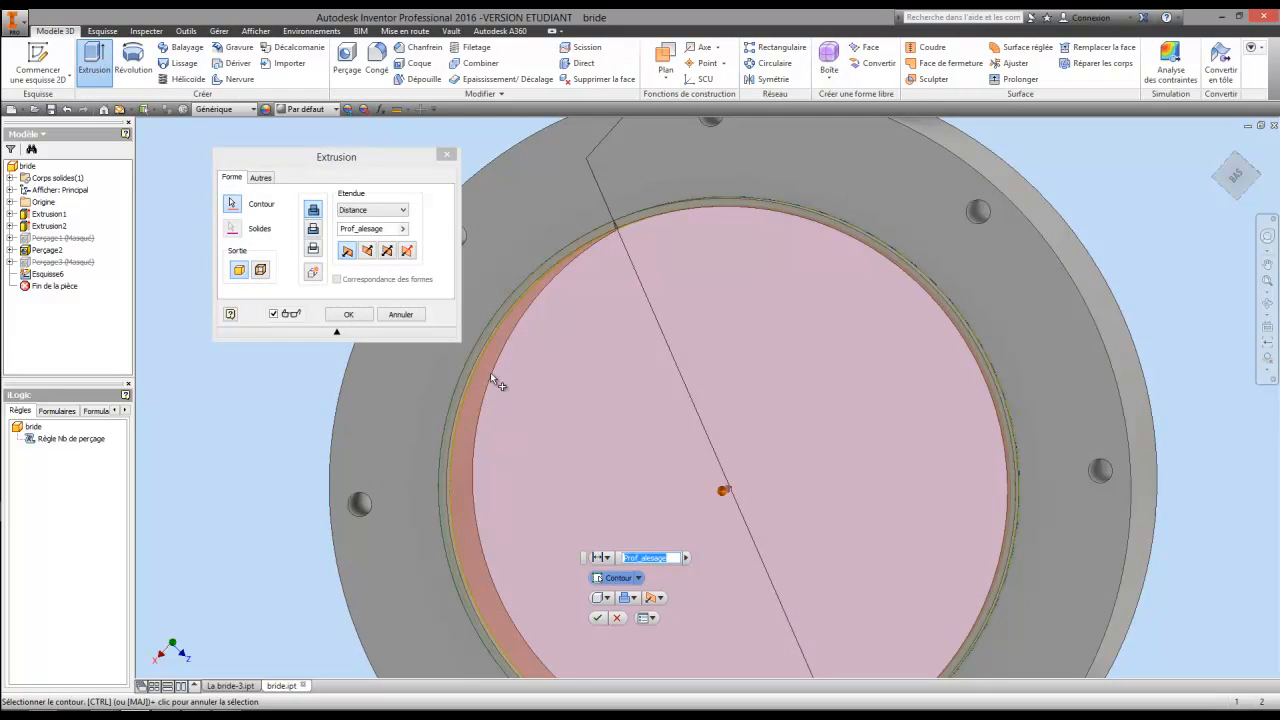
pyautogui.click(402, 228)
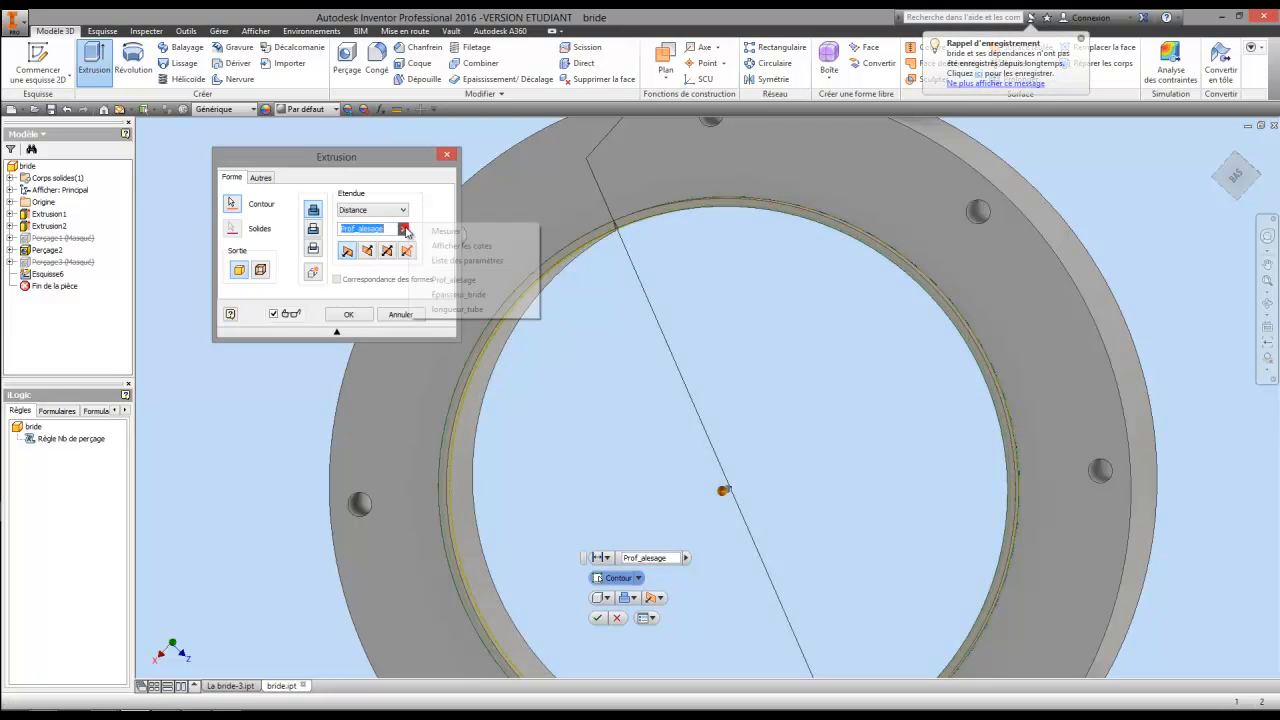
pyautogui.click(466, 260)
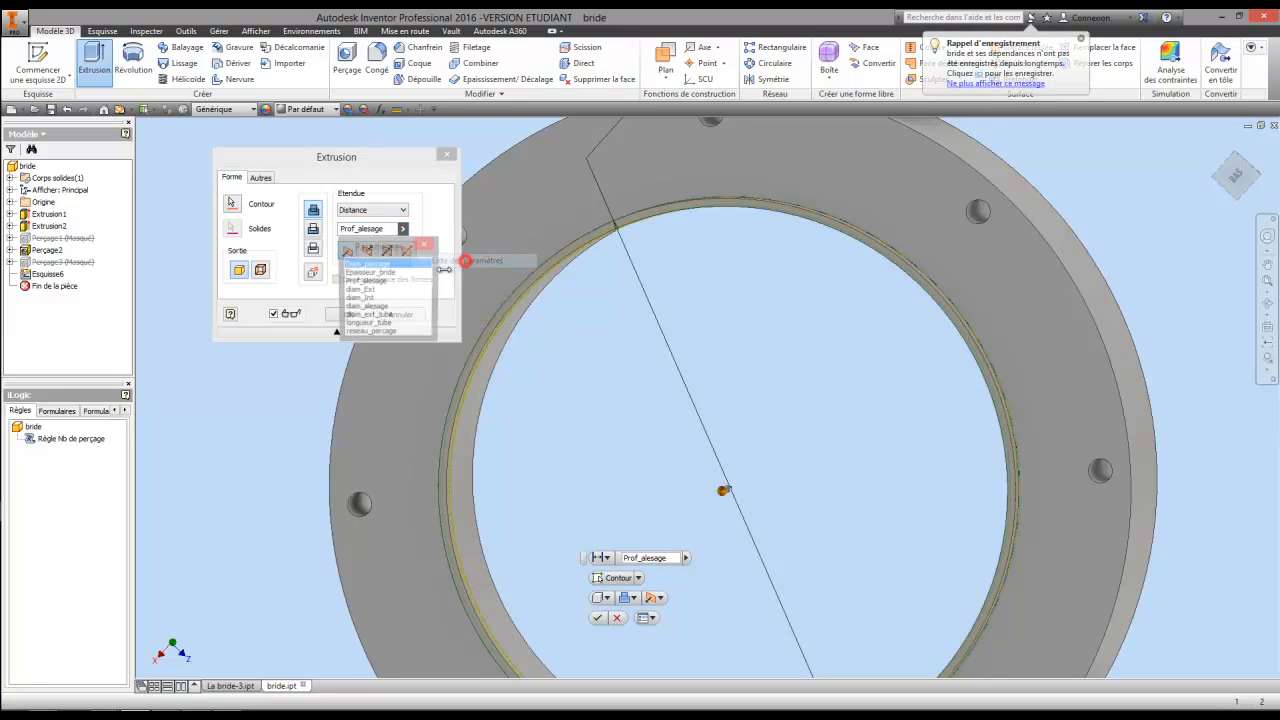
pyautogui.click(378, 325)
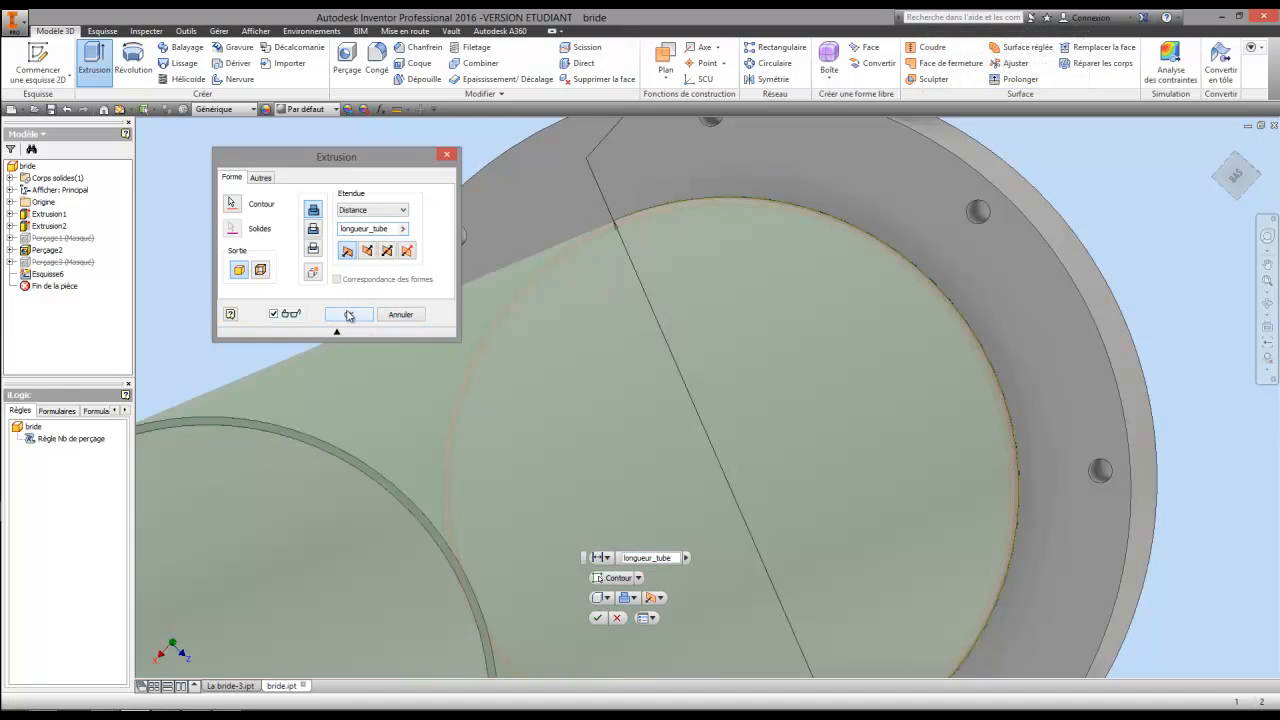
pyautogui.click(352, 314)
# Add a new iLogic form to the part and place its editor and preview window side by side.
pyautogui.scroll(3, 513, 318)
pyautogui.press('F4')
pyautogui.moveTo(554, 377); pyautogui.dragTo(746, 391)
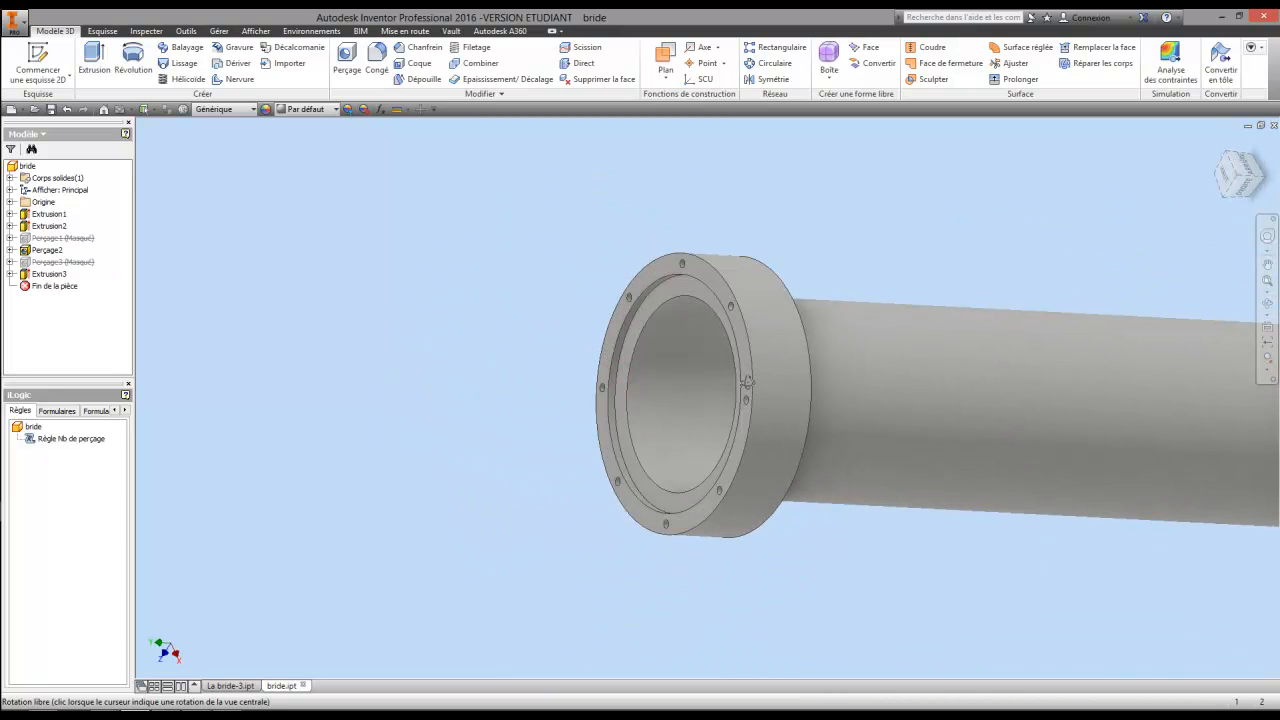
pyautogui.rightClick(743, 393)
pyautogui.click(742, 422)
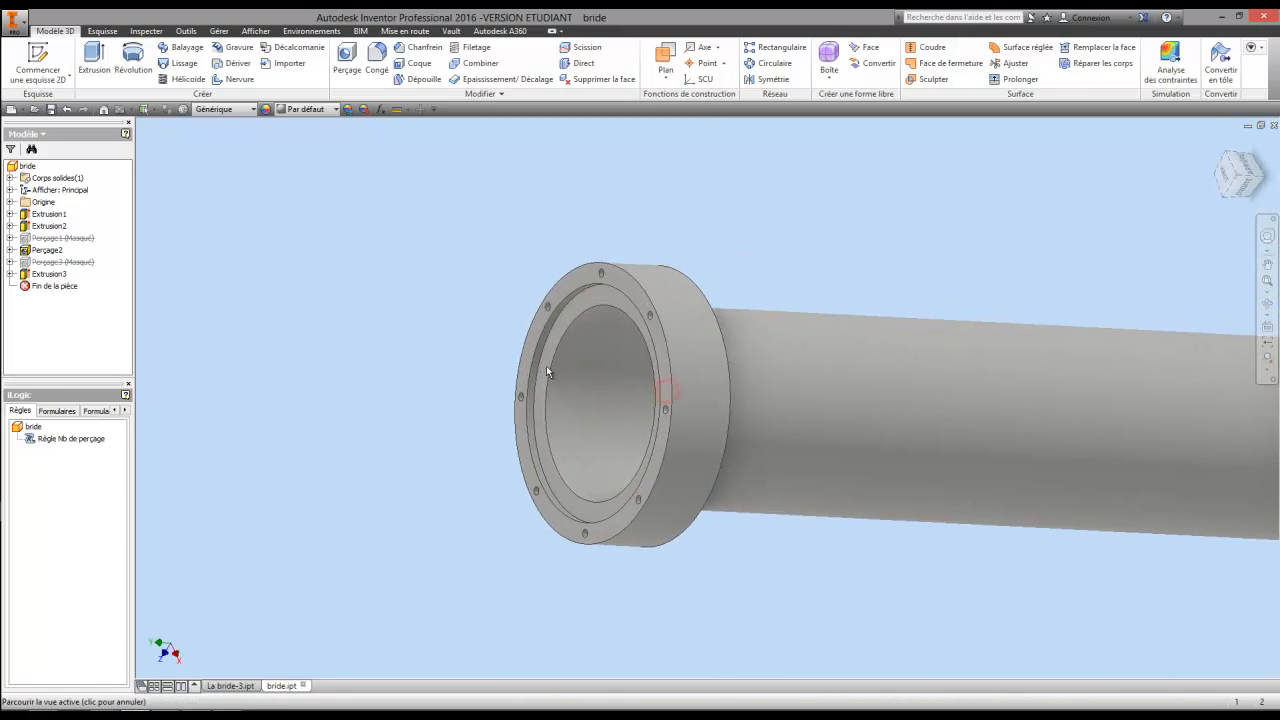
pyautogui.click(57, 411)
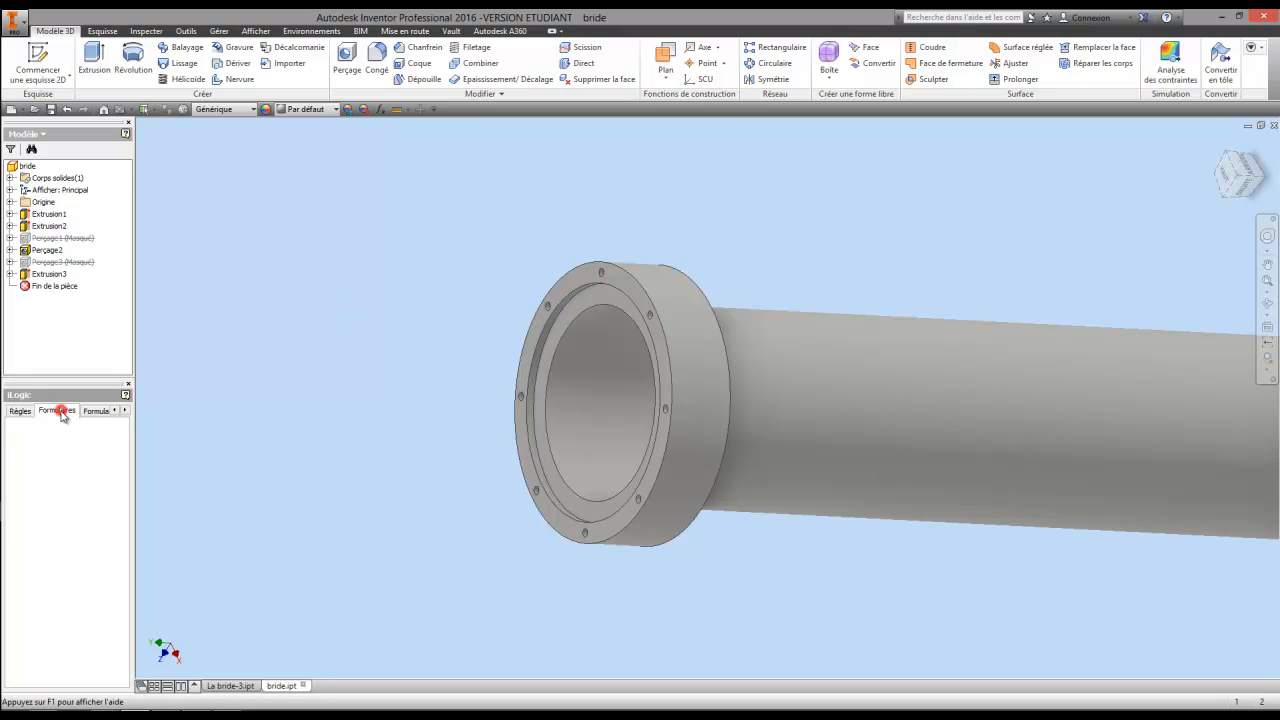
pyautogui.rightClick(42, 448)
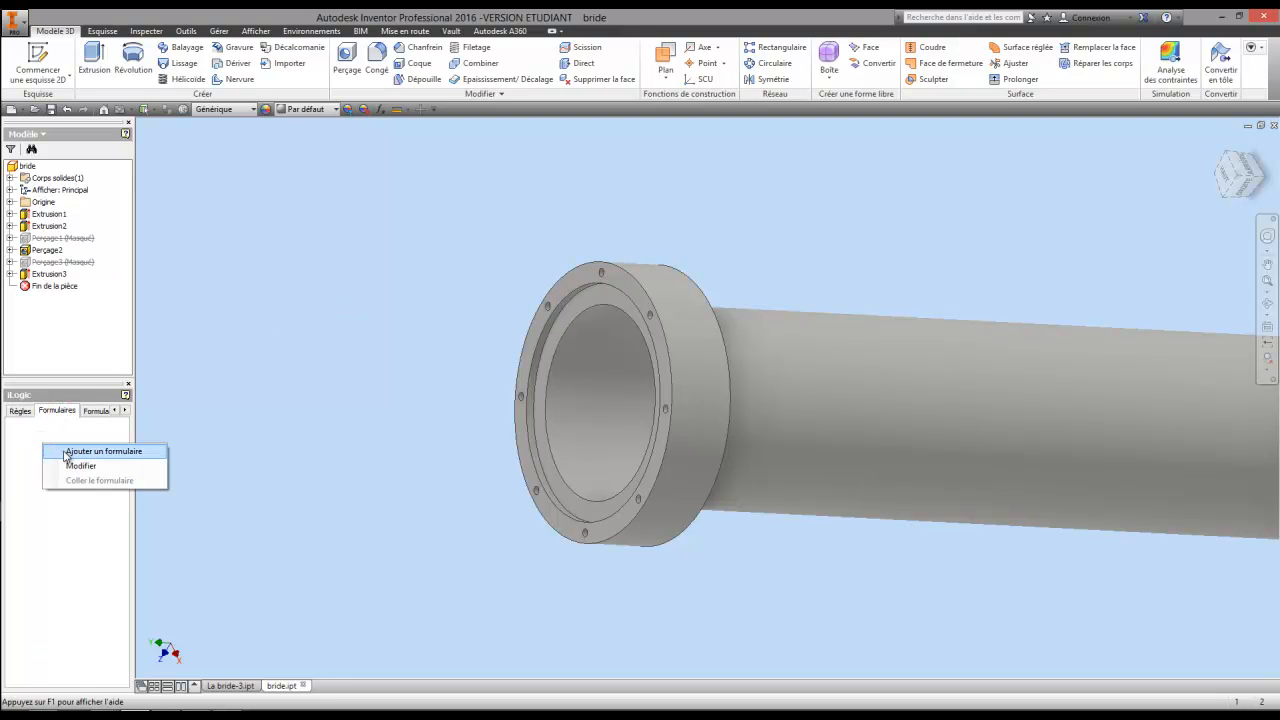
pyautogui.click(64, 449)
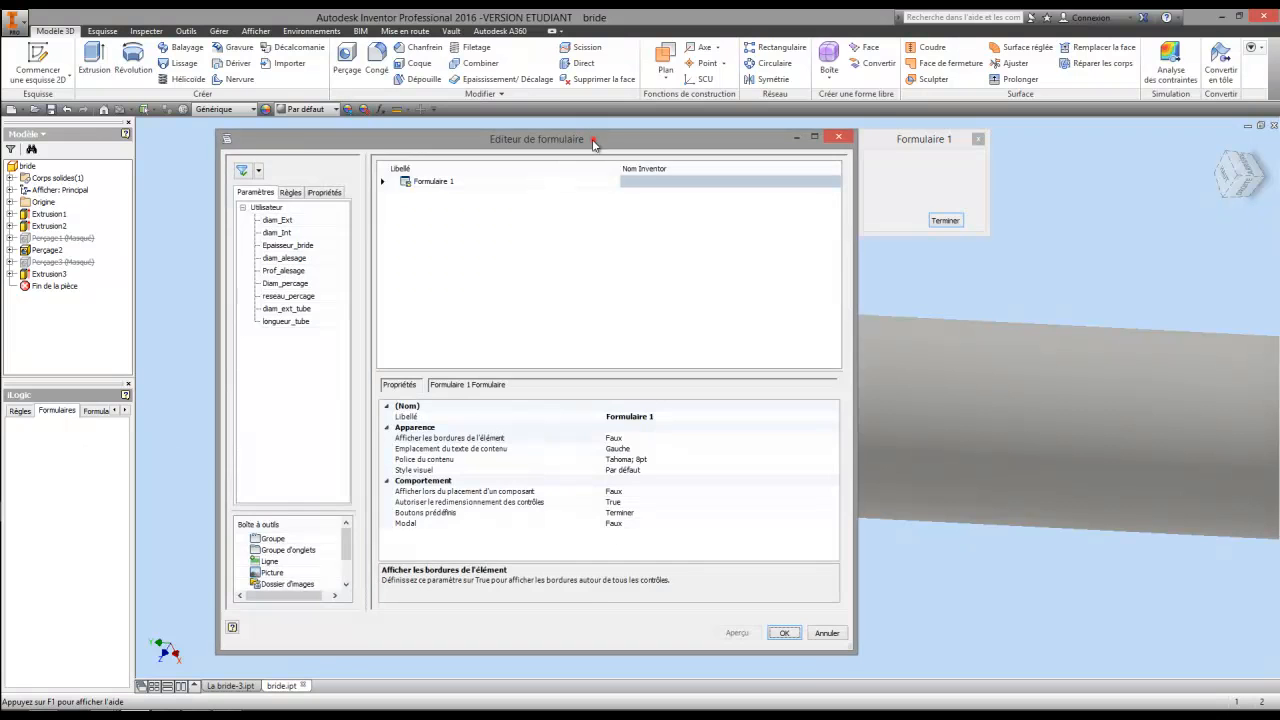
pyautogui.moveTo(593, 141); pyautogui.dragTo(547, 163)
pyautogui.moveTo(879, 143); pyautogui.dragTo(880, 175)
pyautogui.click(567, 168)
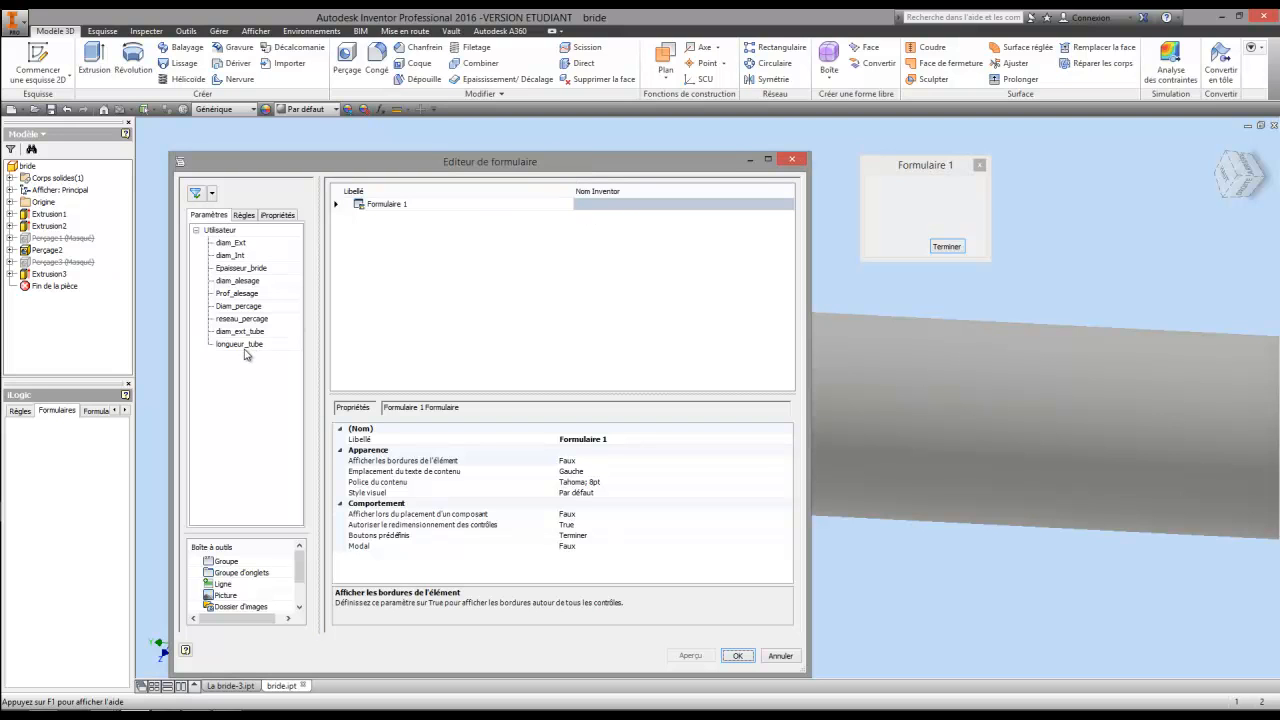
# Add the parameters diam_Ext, longueur_tube, Epaisseur_bride and Prof_alesage to Formulaire 1 and save the form.
pyautogui.moveTo(231, 245); pyautogui.dragTo(383, 238)
pyautogui.moveTo(249, 352); pyautogui.dragTo(388, 248)
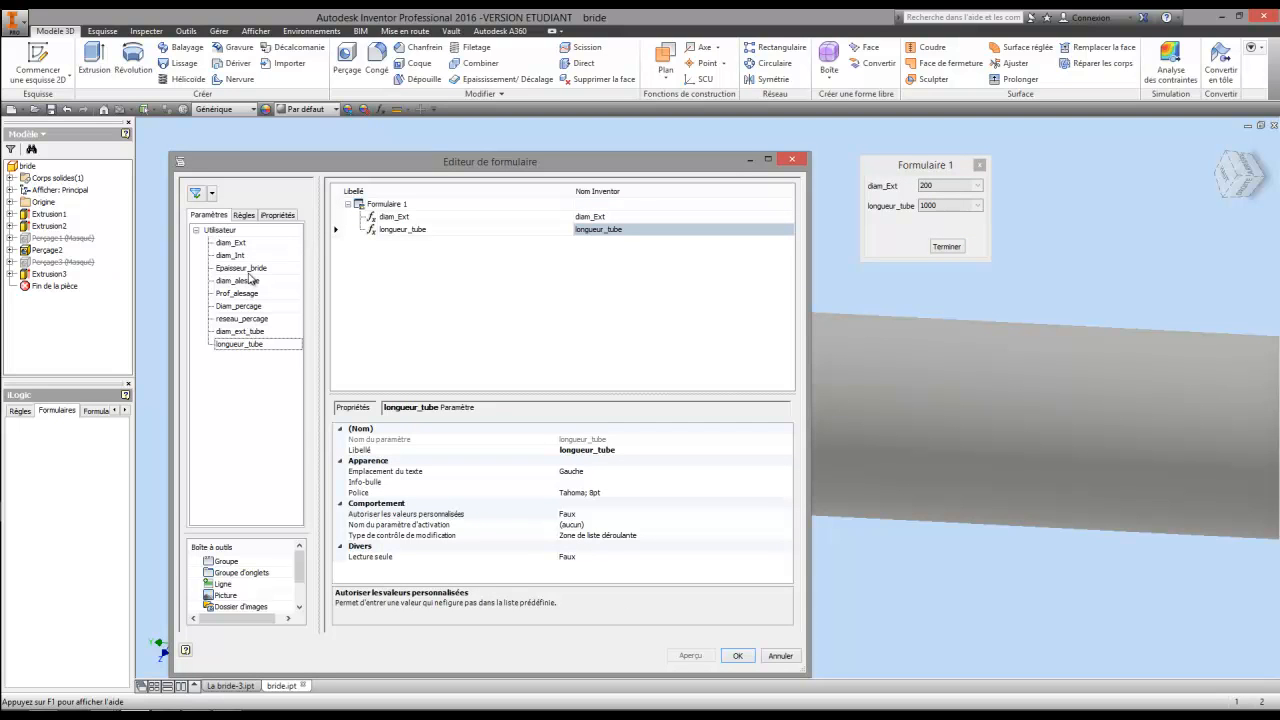
pyautogui.moveTo(250, 268); pyautogui.dragTo(343, 248)
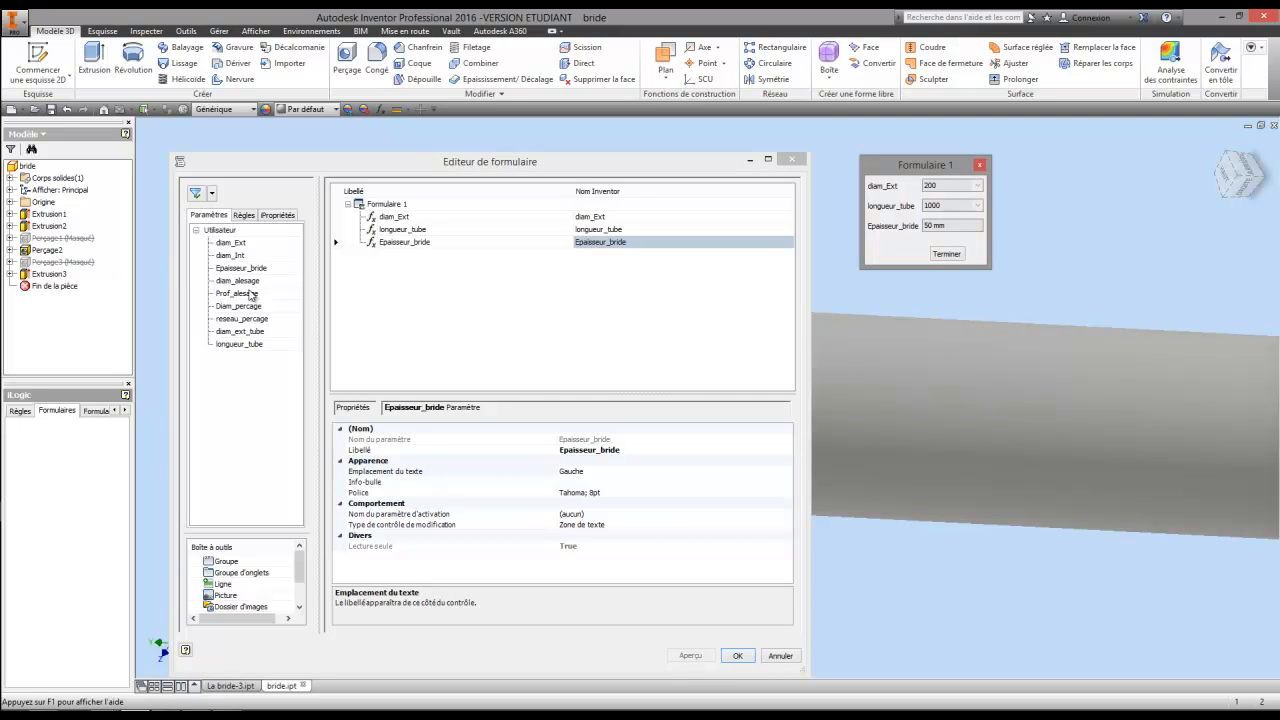
pyautogui.moveTo(249, 294); pyautogui.dragTo(397, 278)
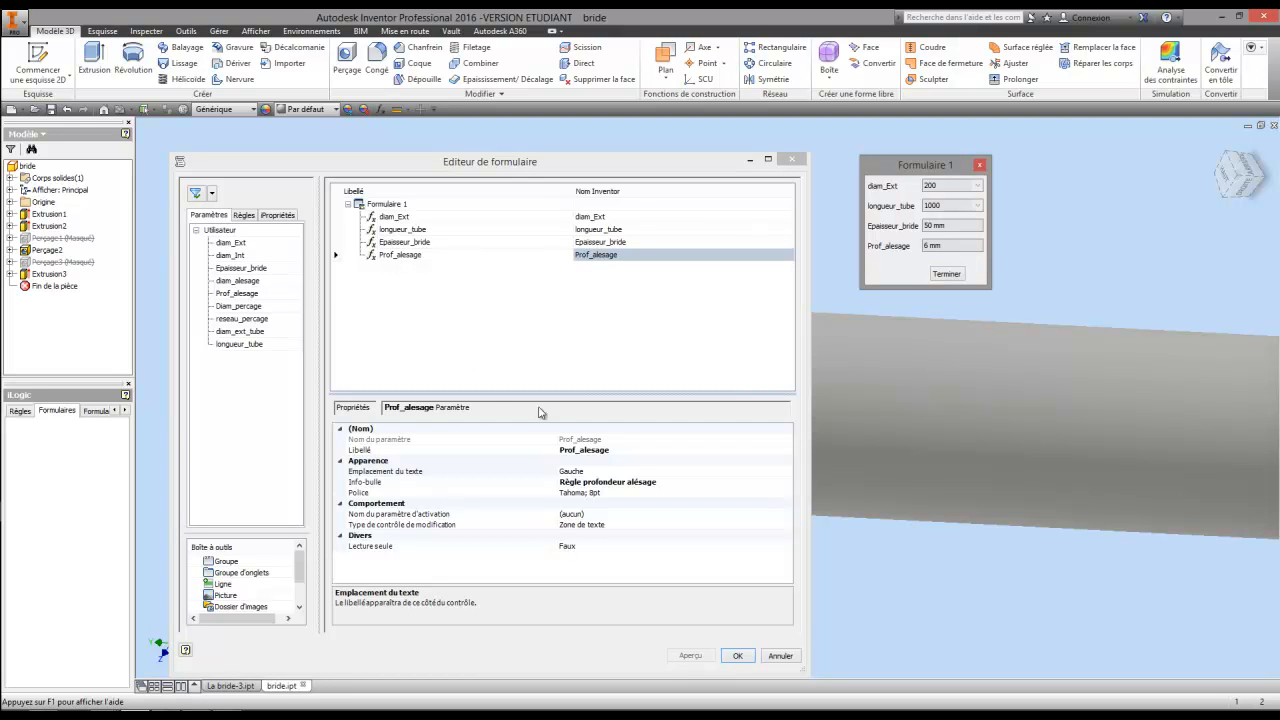
pyautogui.click(737, 656)
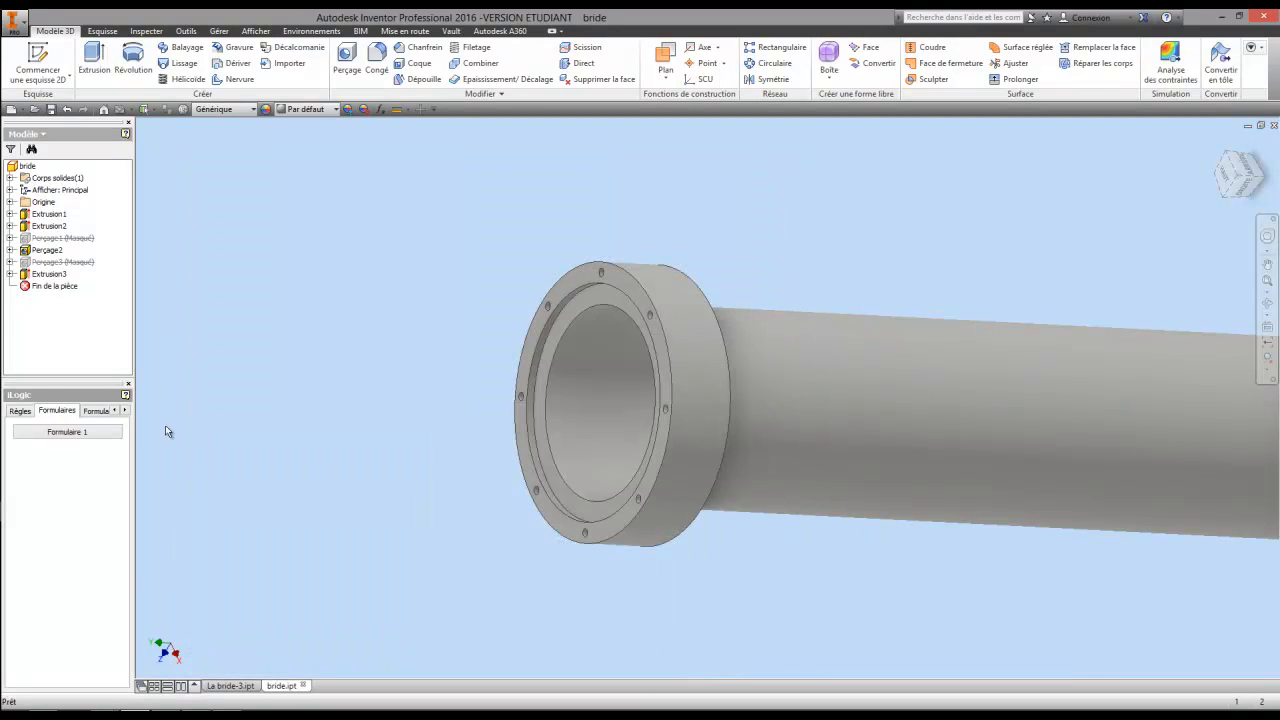
# Open Formulaire 1 beside the model and set diam_Ext to 100.
pyautogui.click(94, 432)
pyautogui.moveTo(612, 246)
pyautogui.mouseDown()
pyautogui.moveTo(598, 287)
pyautogui.moveTo(243, 175)
pyautogui.mouseUp()
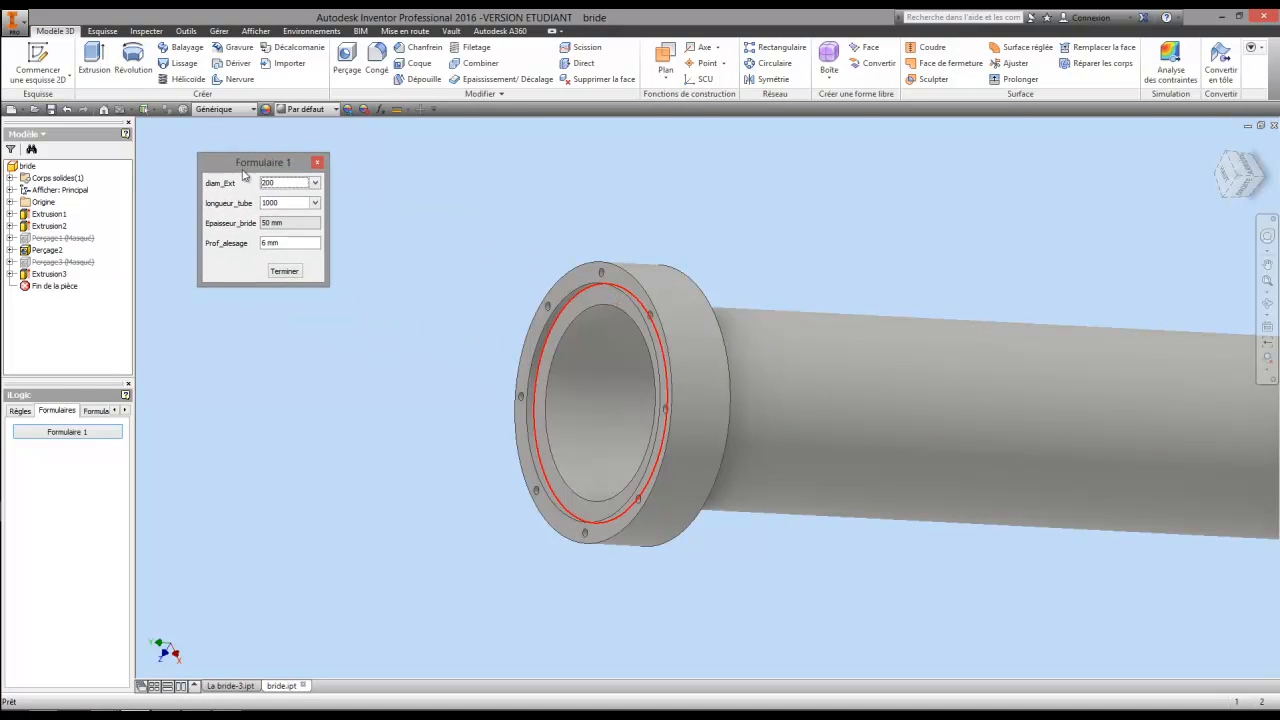
pyautogui.click(315, 183)
pyautogui.click(295, 197)
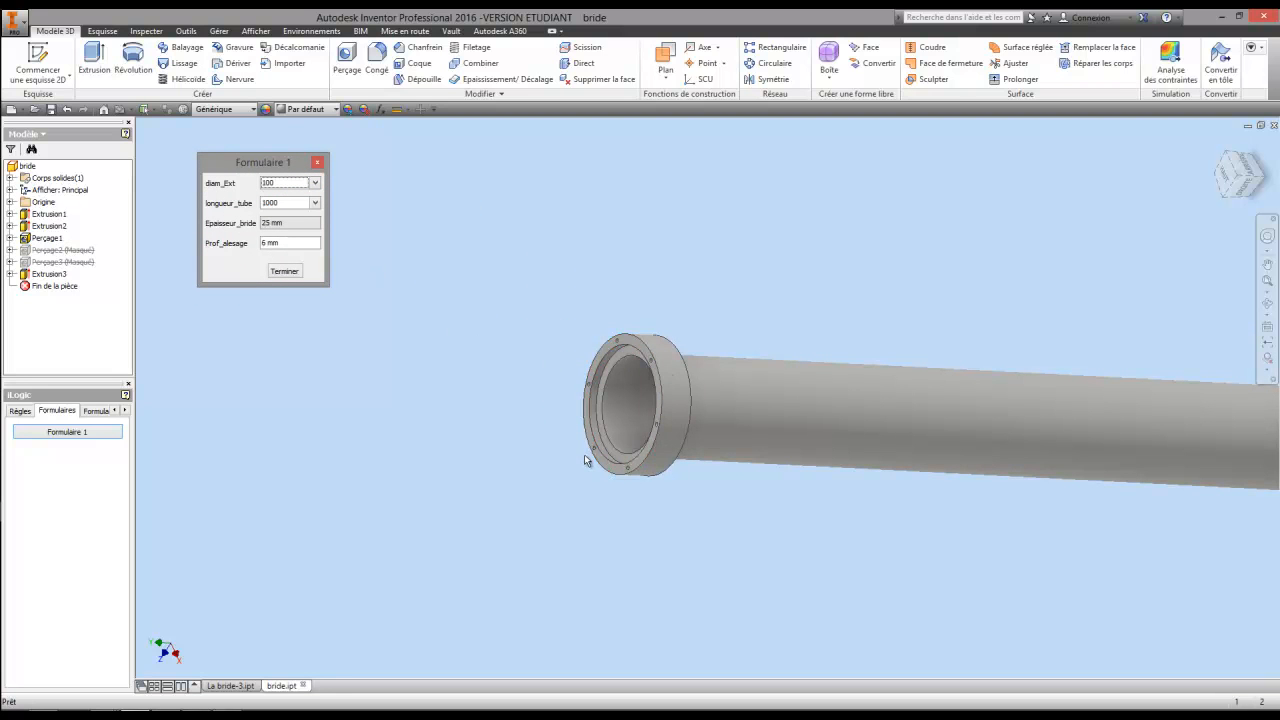
# Measure the diameter of one of the small holes on the flange face.
pyautogui.click(398, 110)
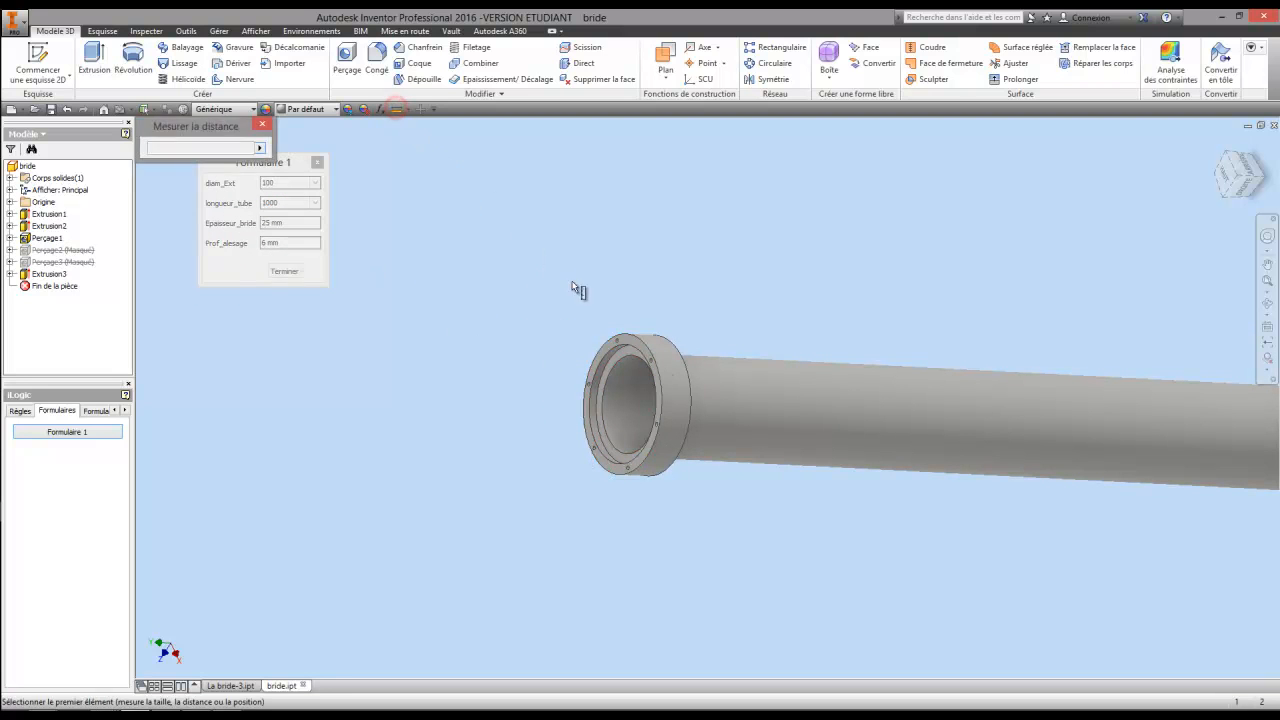
pyautogui.scroll(3, 571, 282)
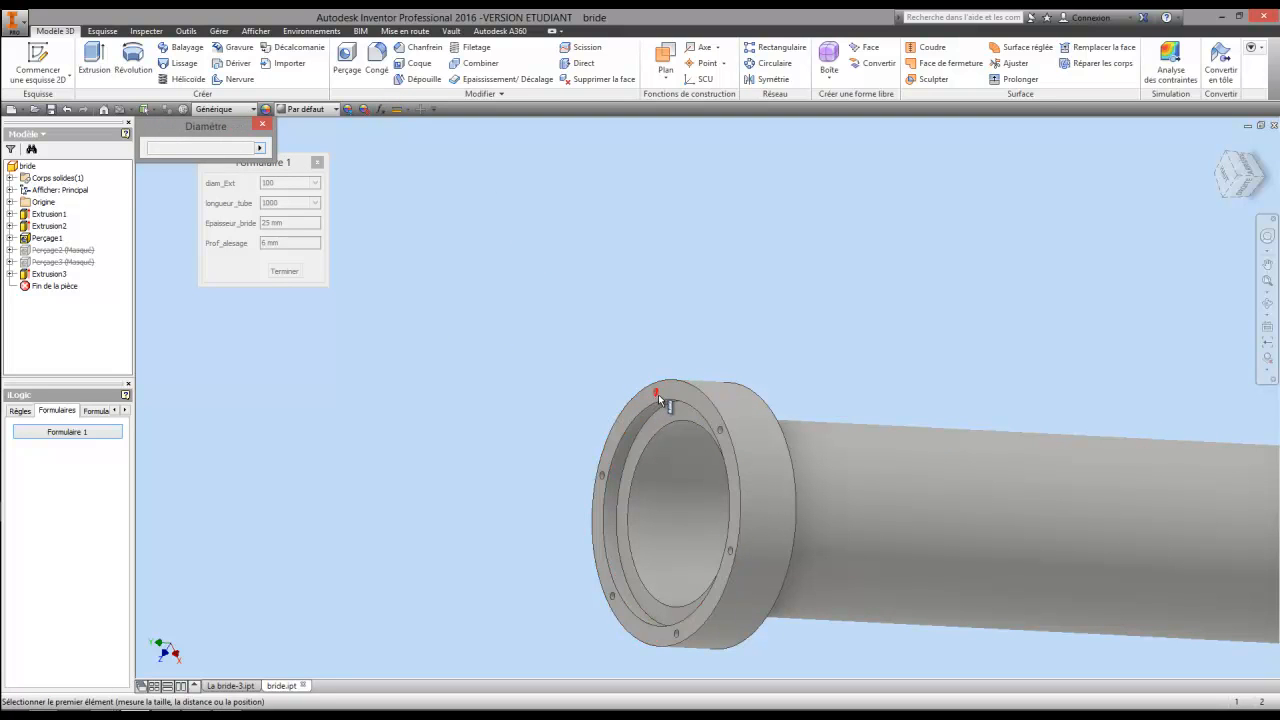
pyautogui.click(658, 394)
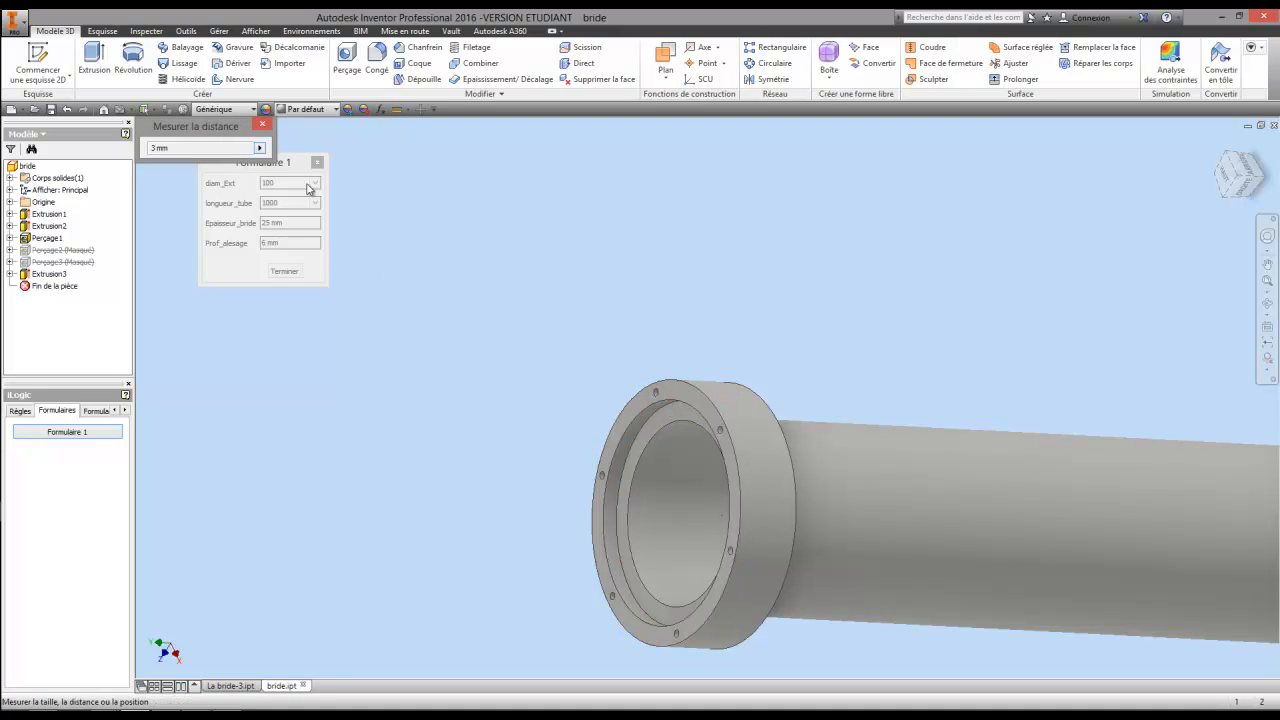
pyautogui.click(262, 125)
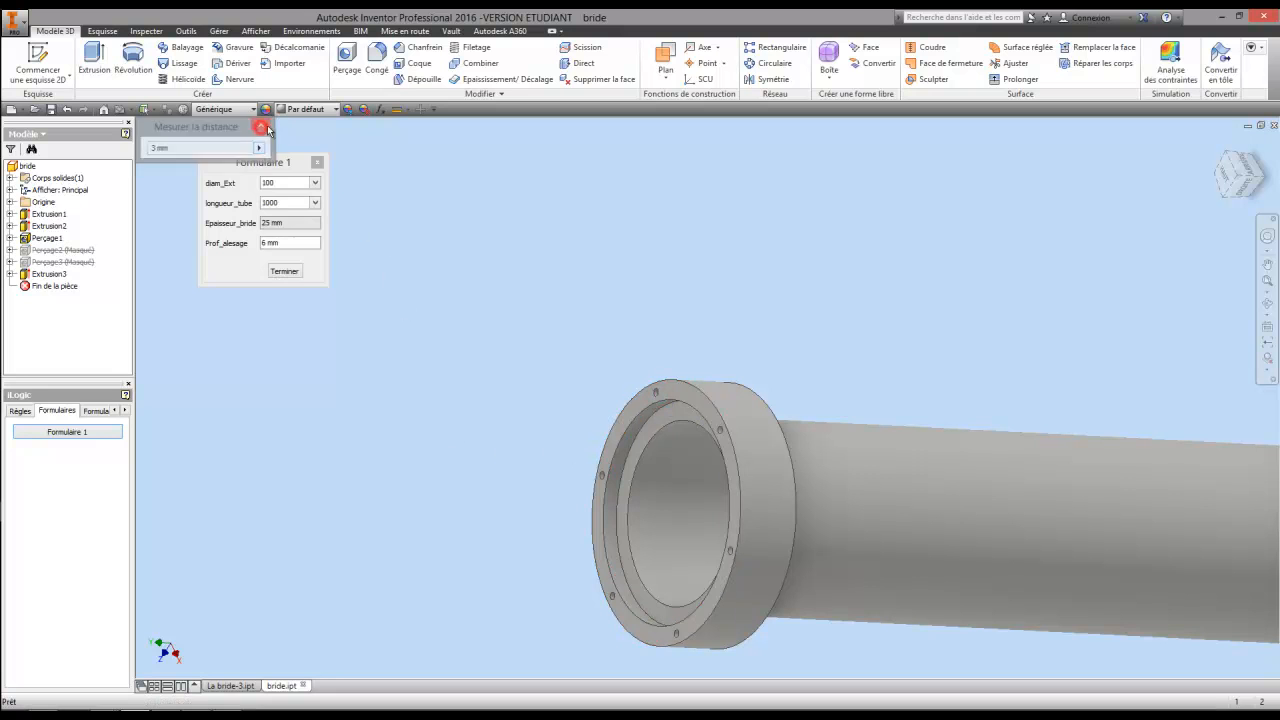
# Set diam_Ext to 300 in the form.
pyautogui.click(314, 183)
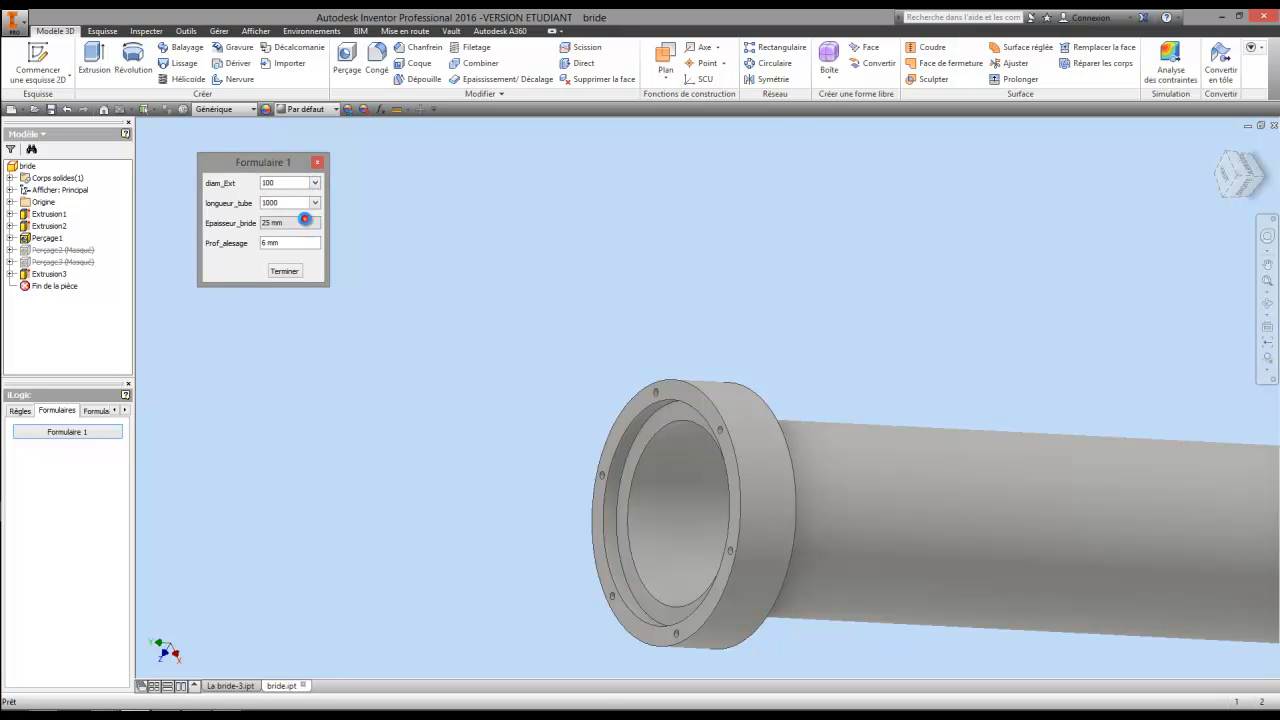
pyautogui.click(305, 217)
pyautogui.scroll(-4, 480, 320)
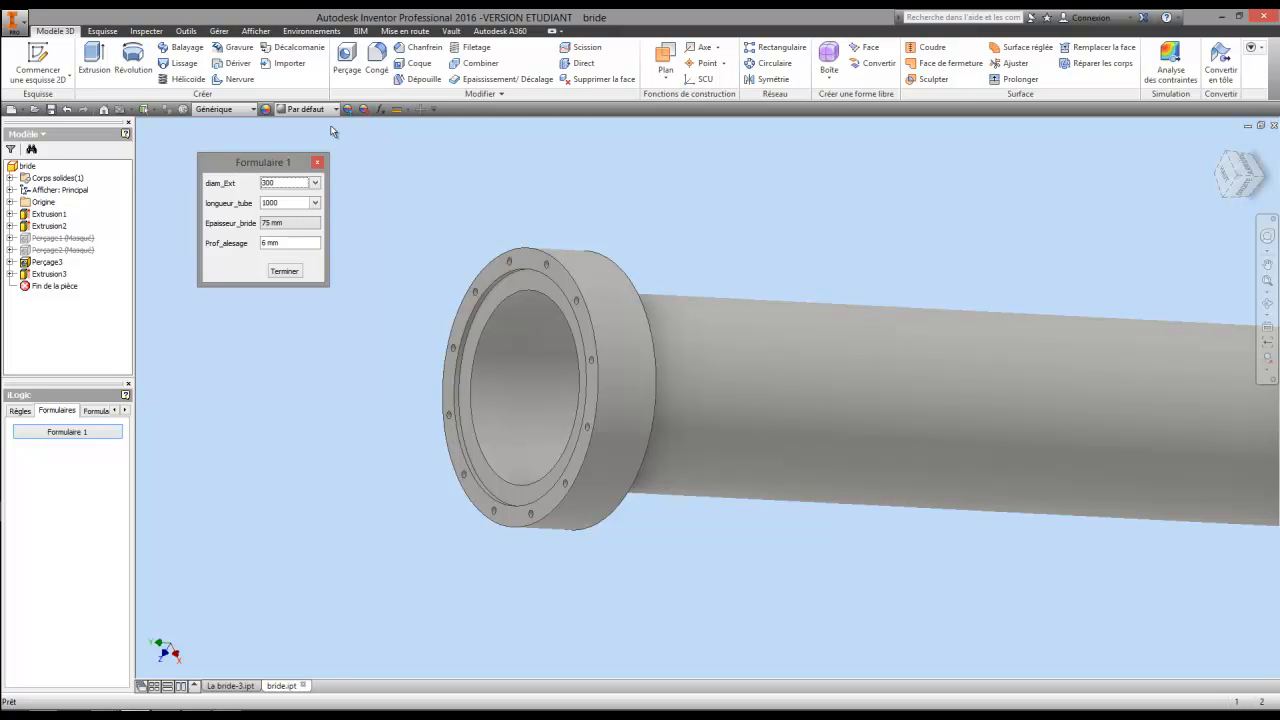
# Measure the diameter of a hole near the top of the enlarged flange.
pyautogui.click(397, 109)
pyautogui.click(511, 262)
pyautogui.click(262, 123)
pyautogui.click(374, 176)
# Try longueur_tube at 500, set it to 1500 and close the form.
pyautogui.click(315, 203)
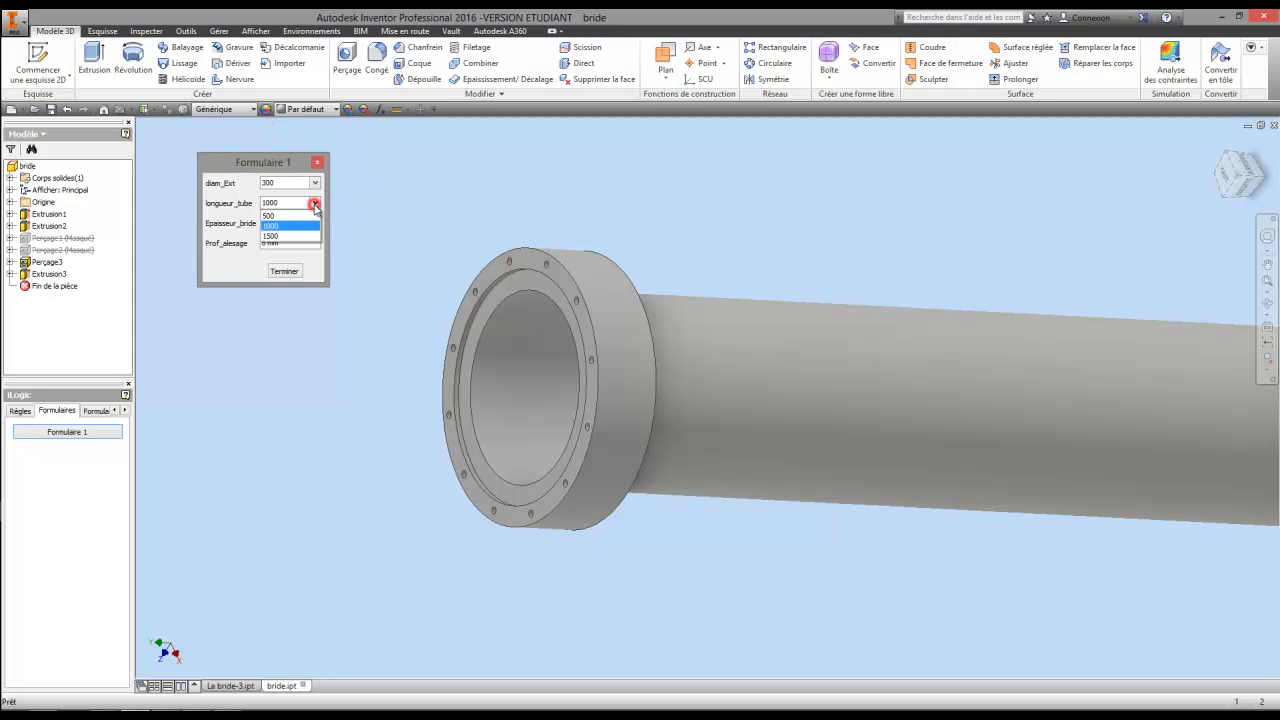
pyautogui.click(288, 216)
pyautogui.click(315, 203)
pyautogui.click(294, 235)
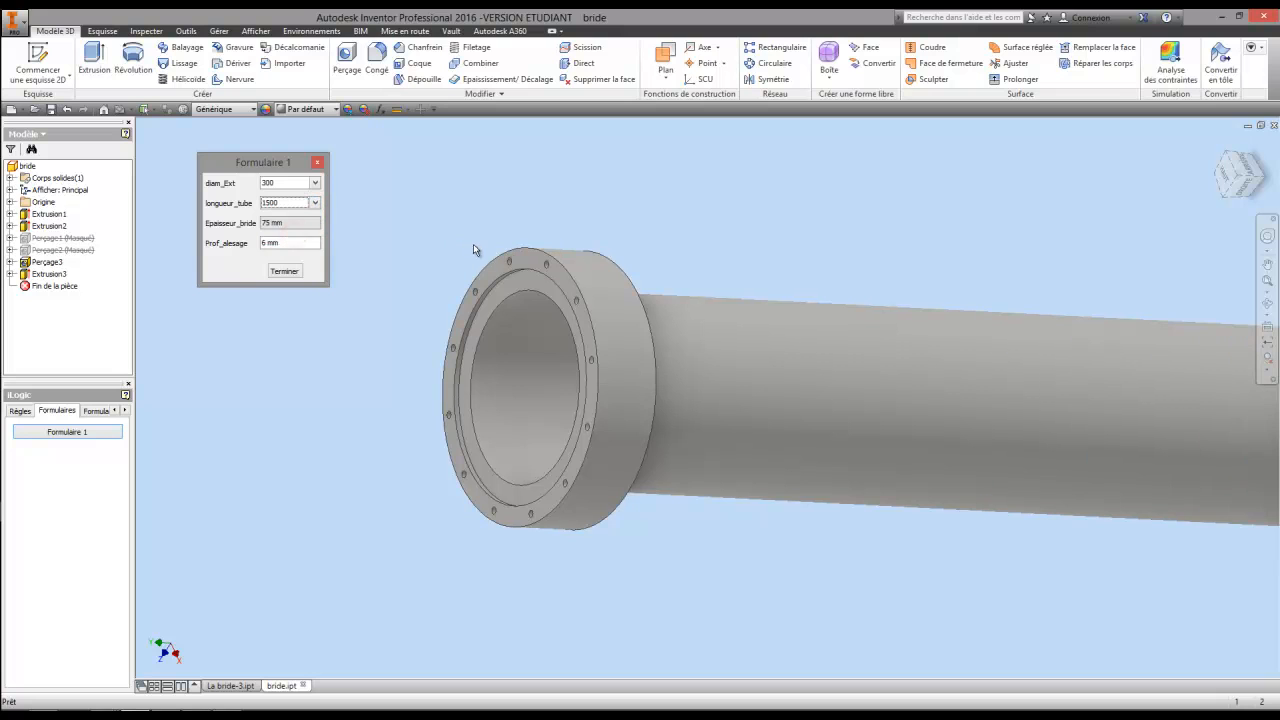
pyautogui.click(285, 272)
pyautogui.click(290, 306)
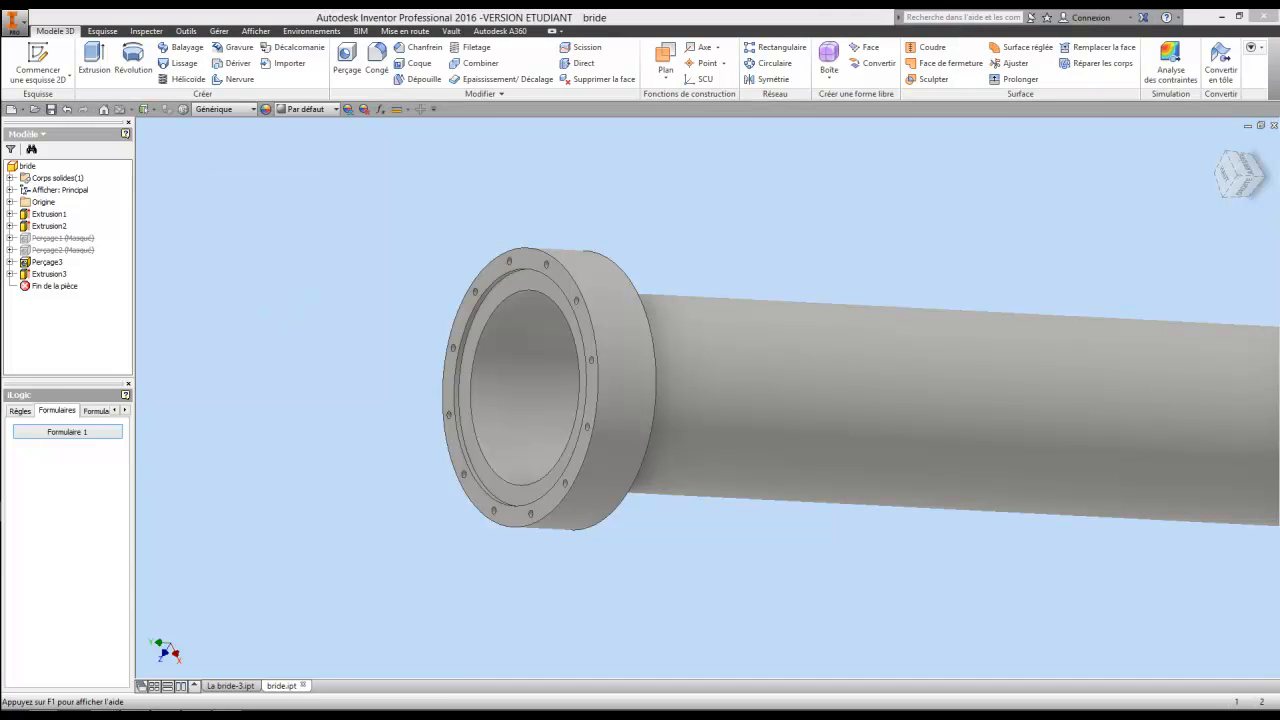
# Add a new iLogic rule named Règle profondeur alesage to the part.
pyautogui.click(19, 411)
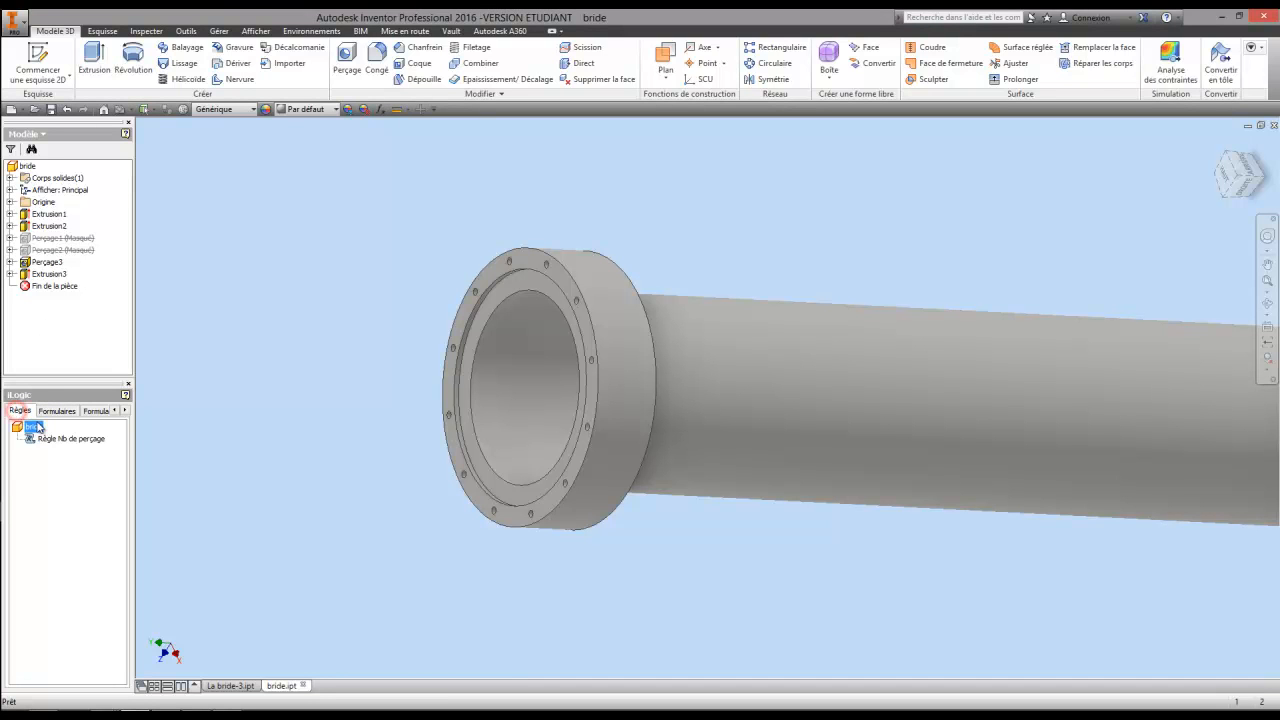
pyautogui.click(52, 461)
pyautogui.rightClick(94, 479)
pyautogui.click(172, 487)
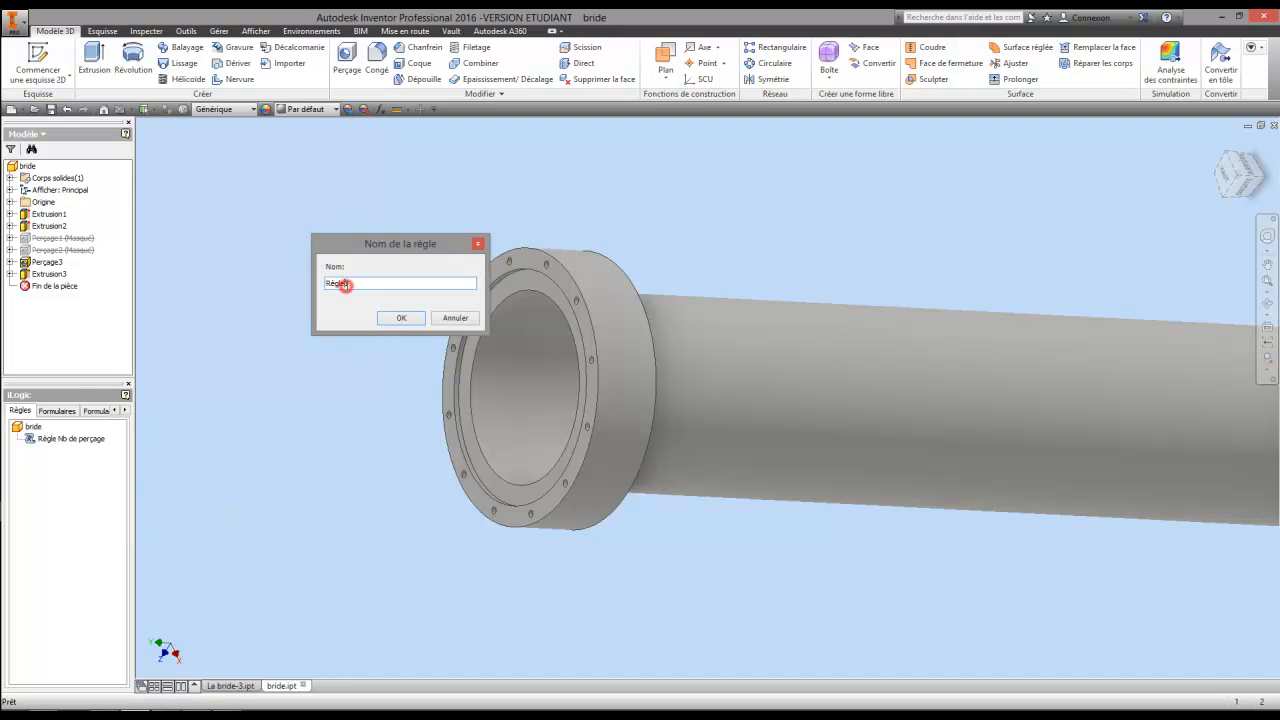
pyautogui.moveTo(346, 283); pyautogui.dragTo(352, 282)
pyautogui.click(401, 318)
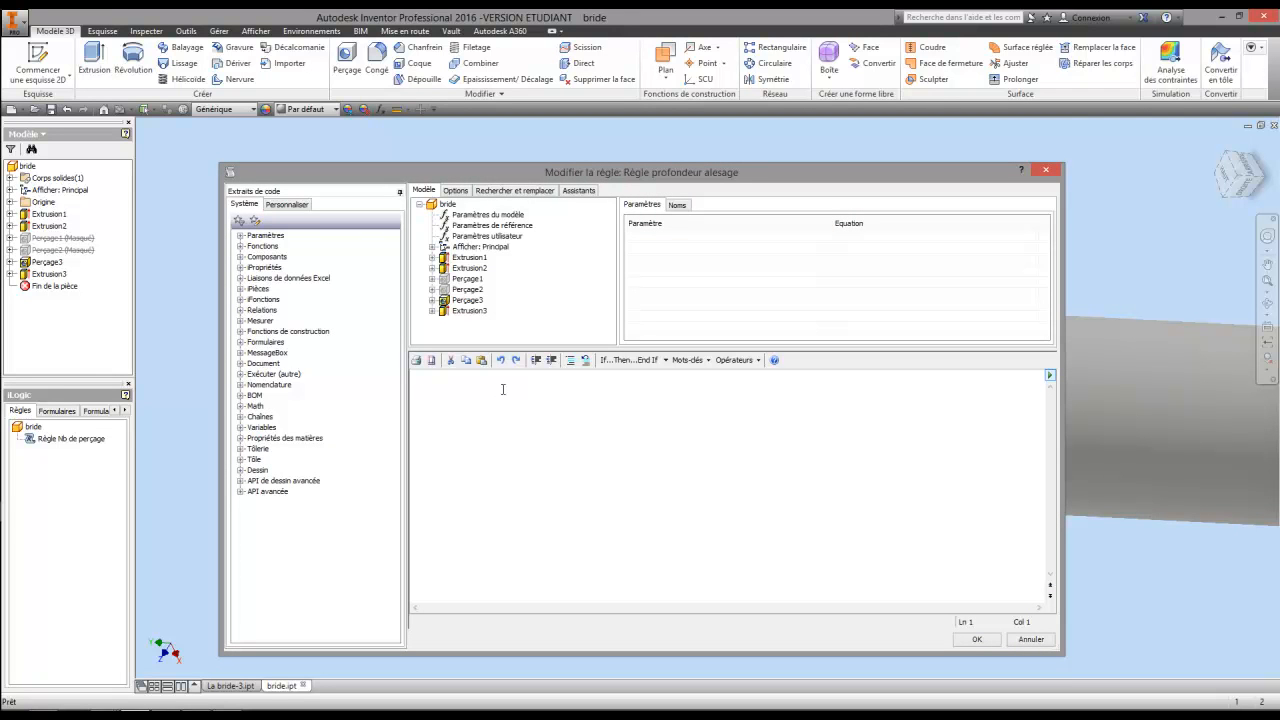
# Insert an If…Then…End If block into the rule.
pyautogui.click(630, 360)
pyautogui.moveTo(507, 386); pyautogui.dragTo(452, 386)
pyautogui.click(501, 428)
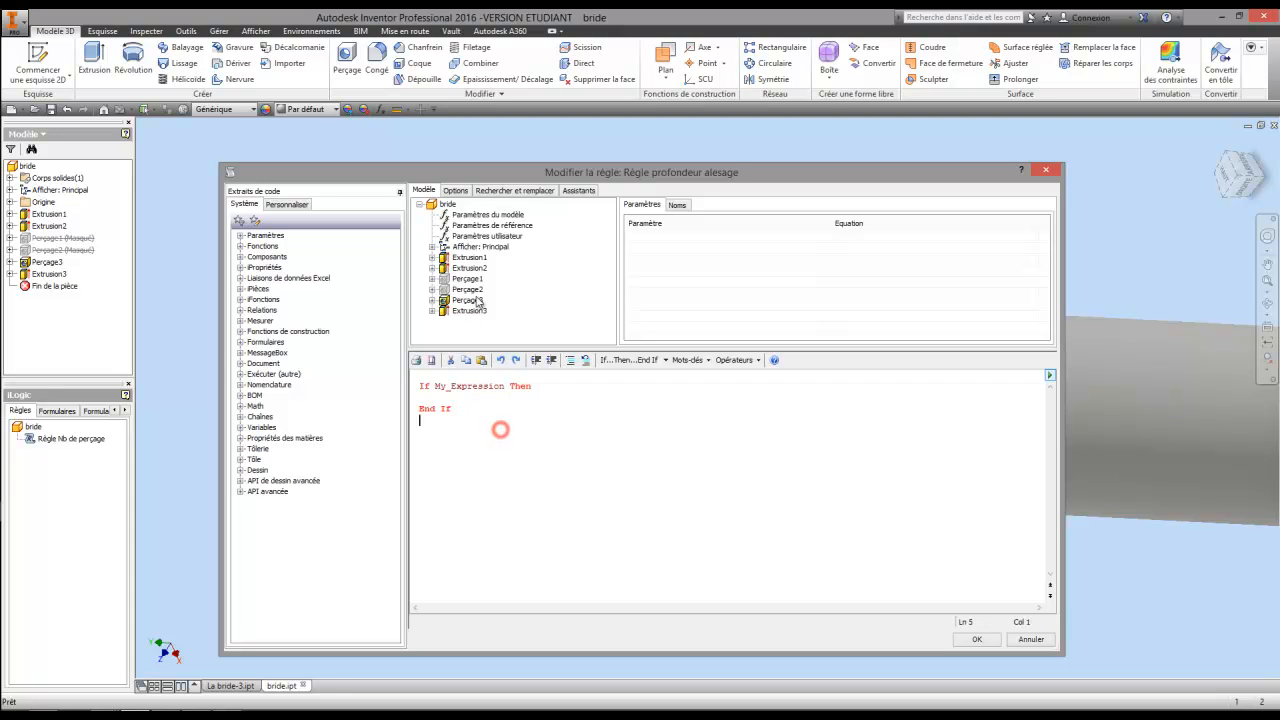
# Replace the My_Expression placeholder with the captured state of the user parameter diam_Ext, without its MultiValue list line.
pyautogui.click(470, 237)
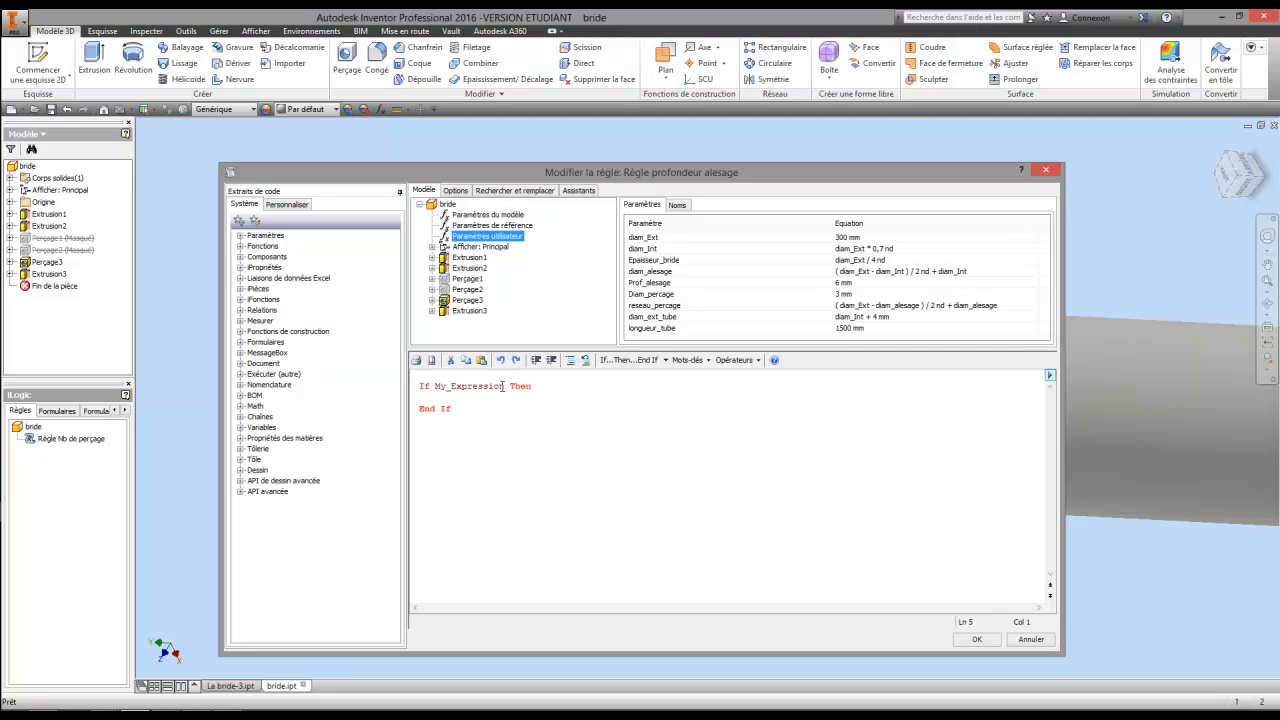
pyautogui.moveTo(503, 386); pyautogui.dragTo(438, 386)
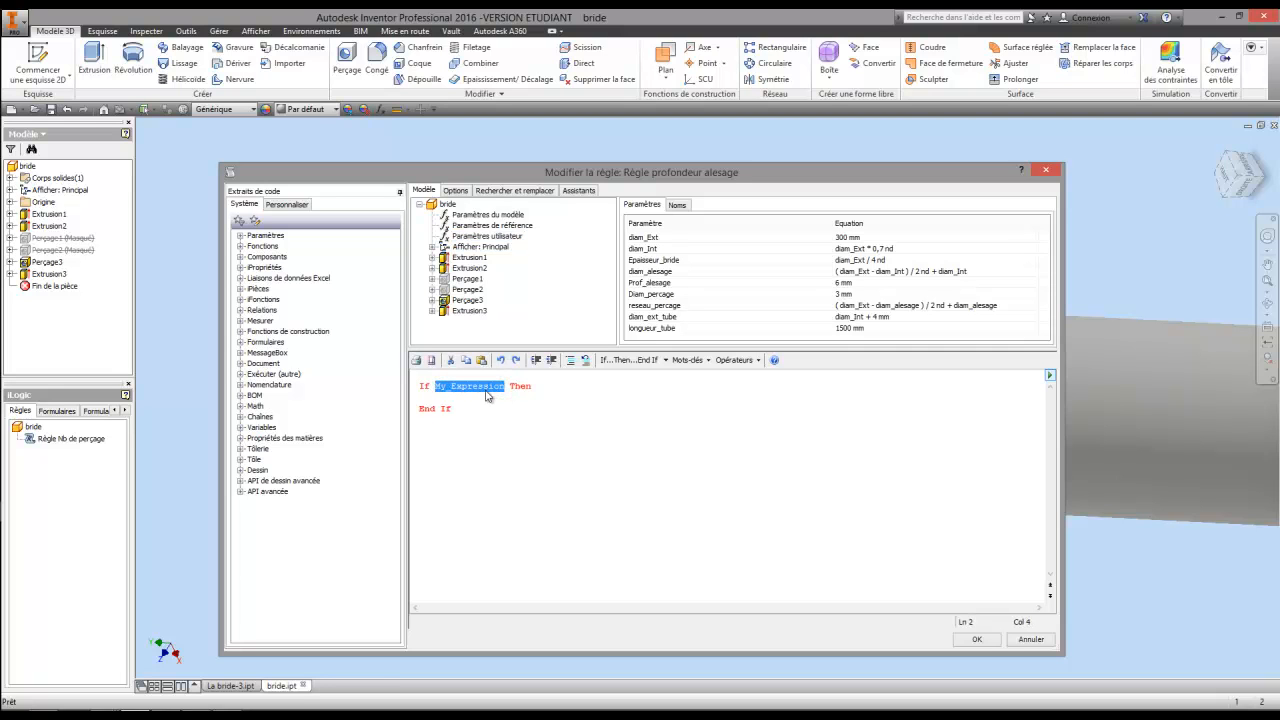
pyautogui.click(648, 238)
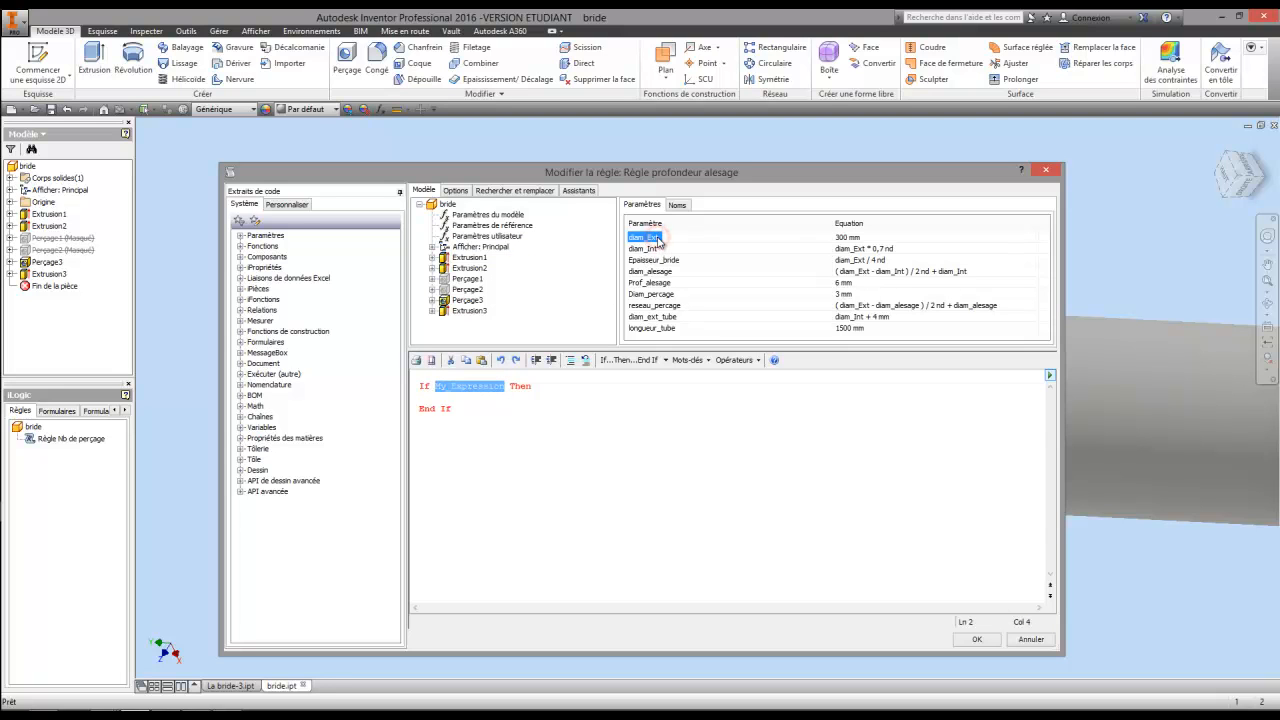
pyautogui.rightClick(650, 244)
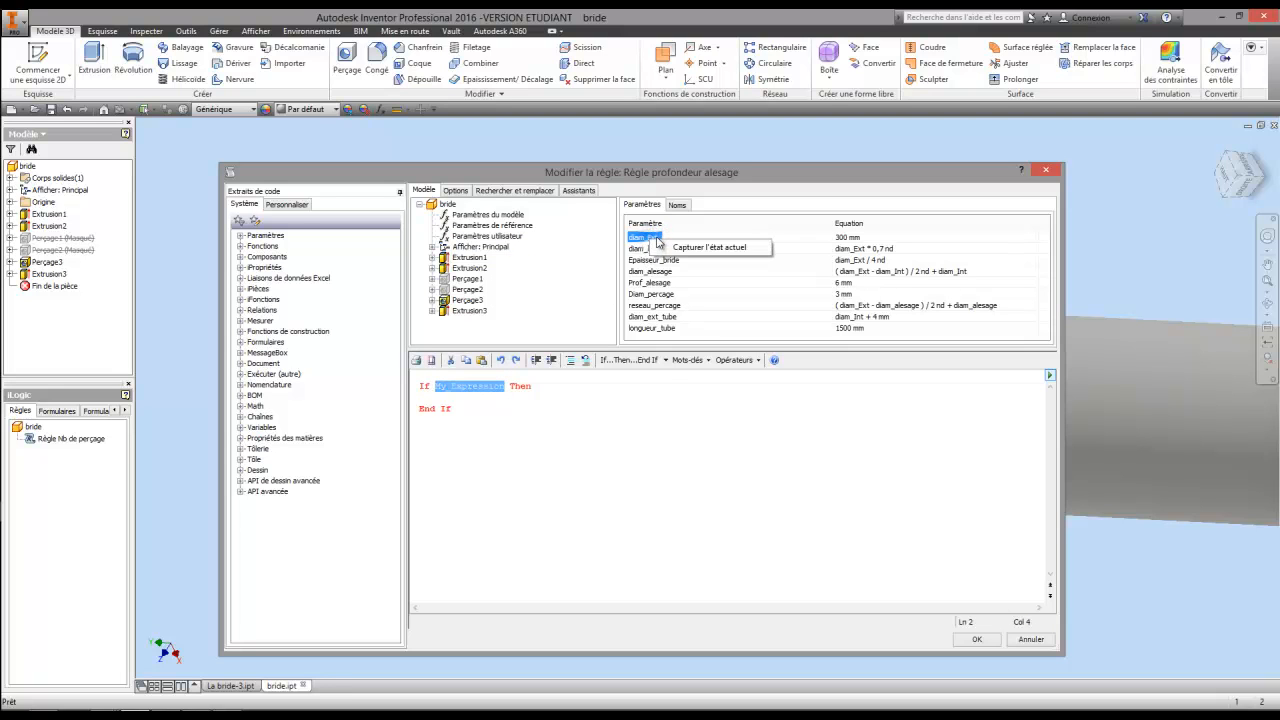
pyautogui.click(678, 250)
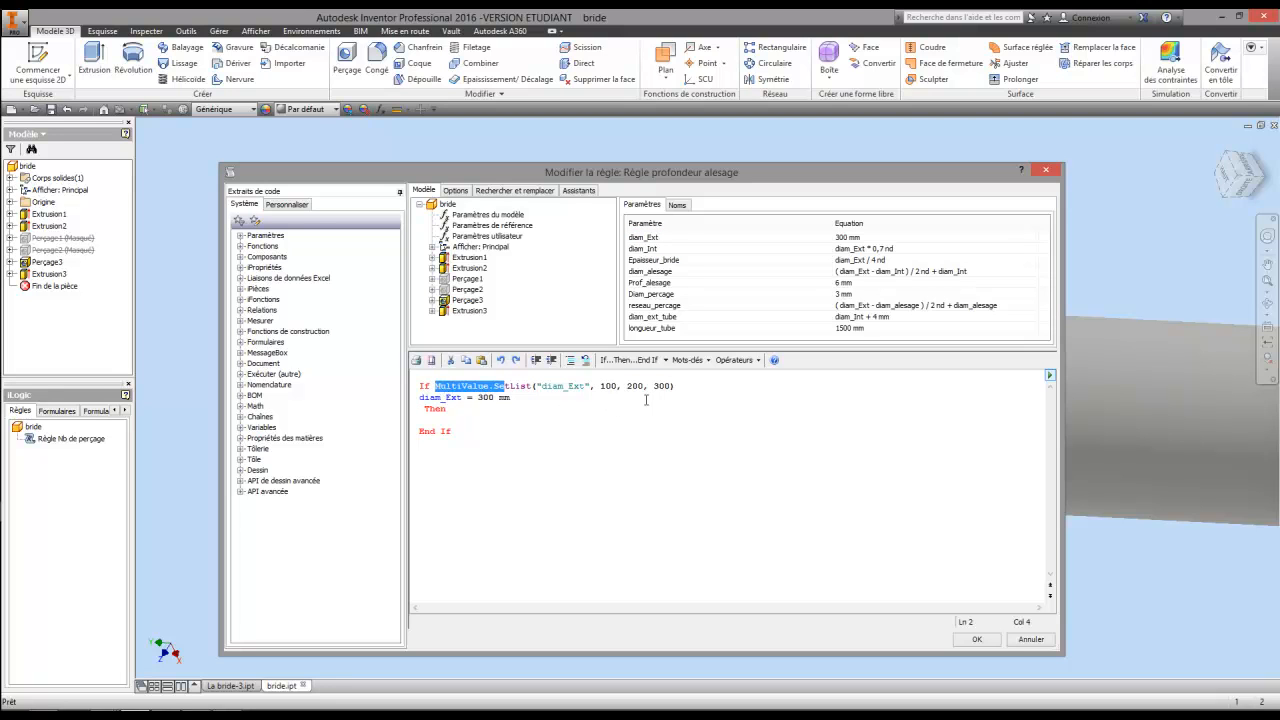
pyautogui.moveTo(674, 386); pyautogui.dragTo(438, 386)
pyautogui.press('Delete')
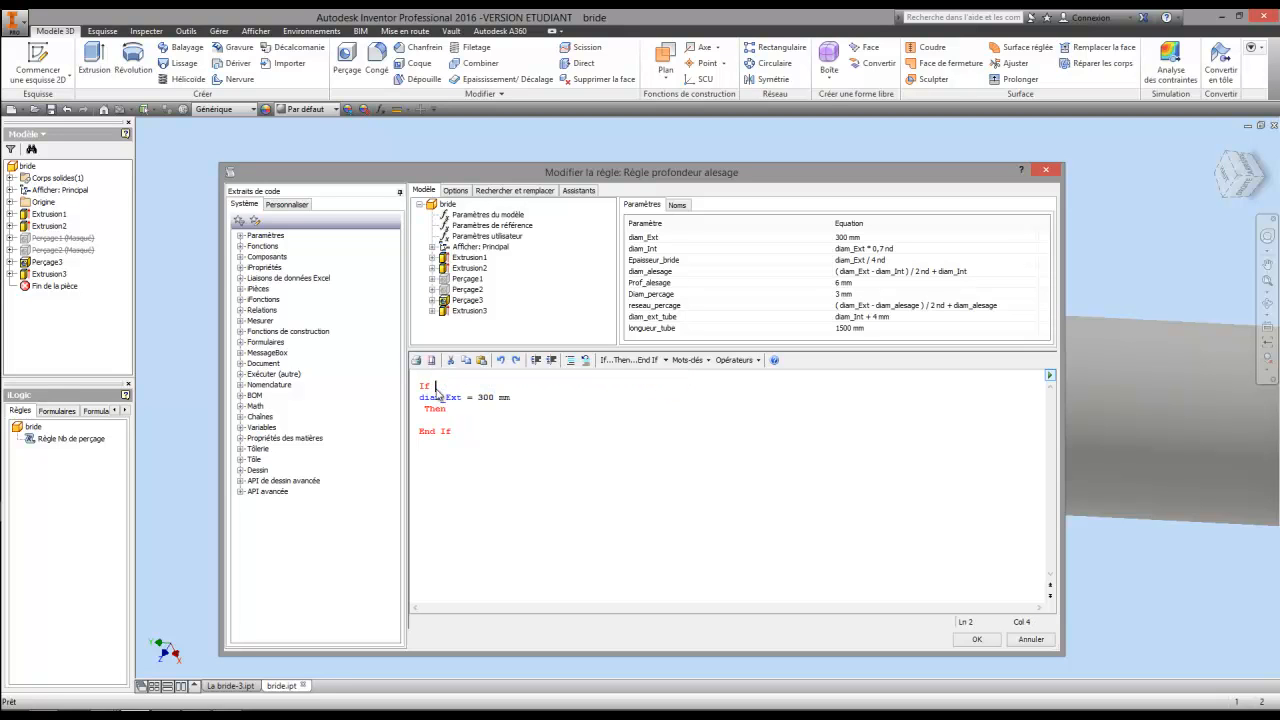
pyautogui.press('BackSpace')
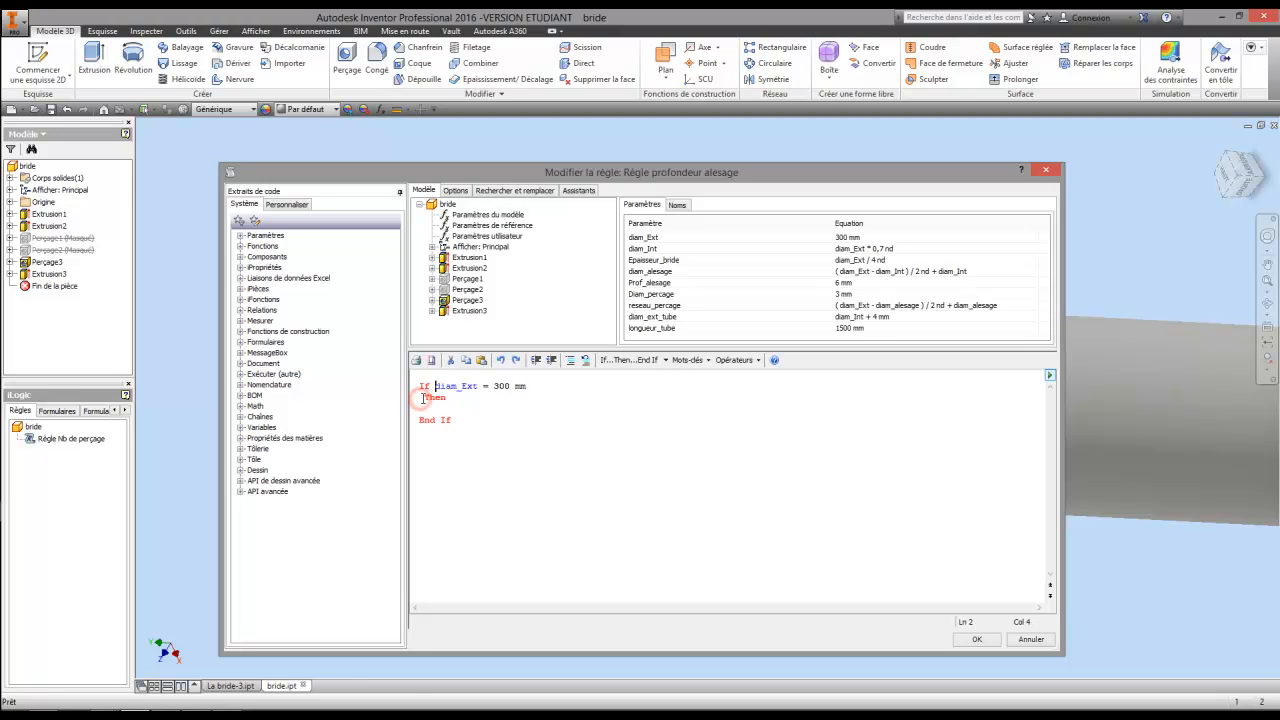
# Change the condition to diam_Ext = 100 mm, put Then on the same line and add an empty line below it.
pyautogui.moveTo(511, 385); pyautogui.dragTo(494, 388)
pyautogui.write('100')
pyautogui.click(426, 398)
pyautogui.press('BackSpace')
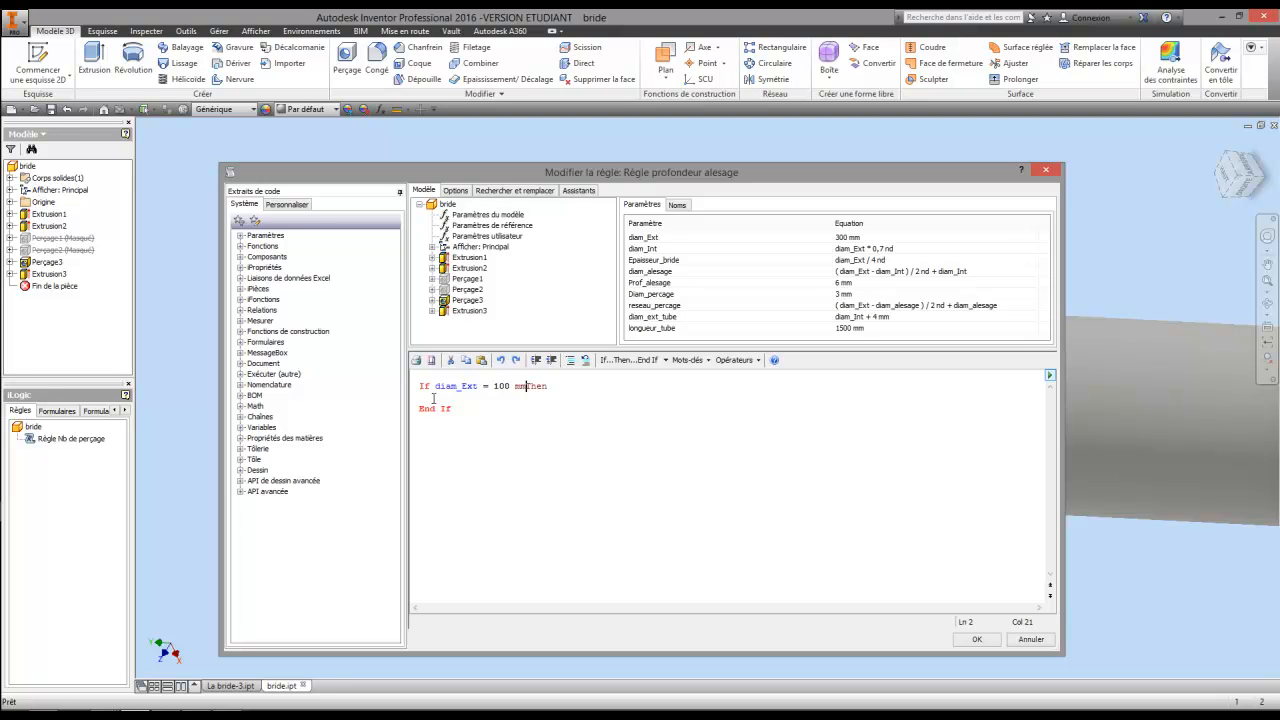
pyautogui.click(553, 386)
pyautogui.press('Return')
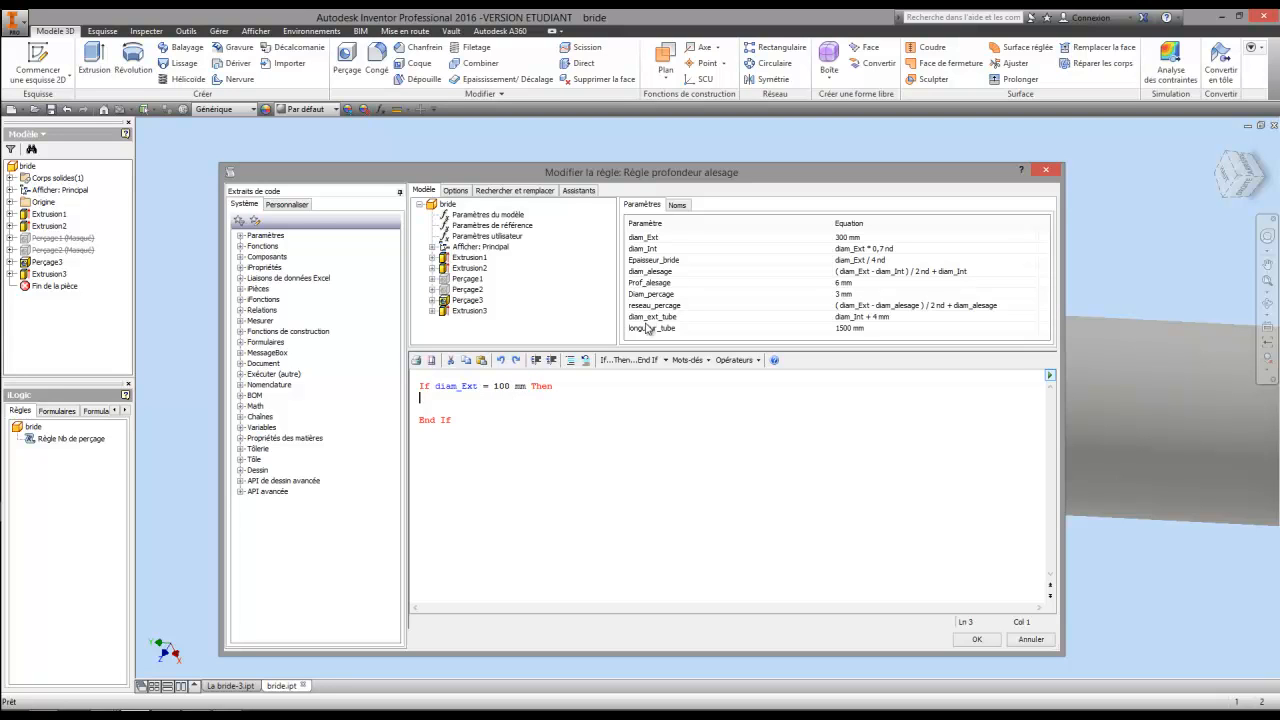
# Insert the captured state Prof_alesage = 6 mm inside the If block and remove the surplus blank line.
pyautogui.click(652, 285)
pyautogui.rightClick(652, 285)
pyautogui.click(676, 290)
pyautogui.click(423, 431)
pyautogui.press('BackSpace')
pyautogui.press('BackSpace')
# Copy the complete If block and paste it below the original, leaving a blank line between them.
pyautogui.moveTo(453, 409); pyautogui.dragTo(419, 387)
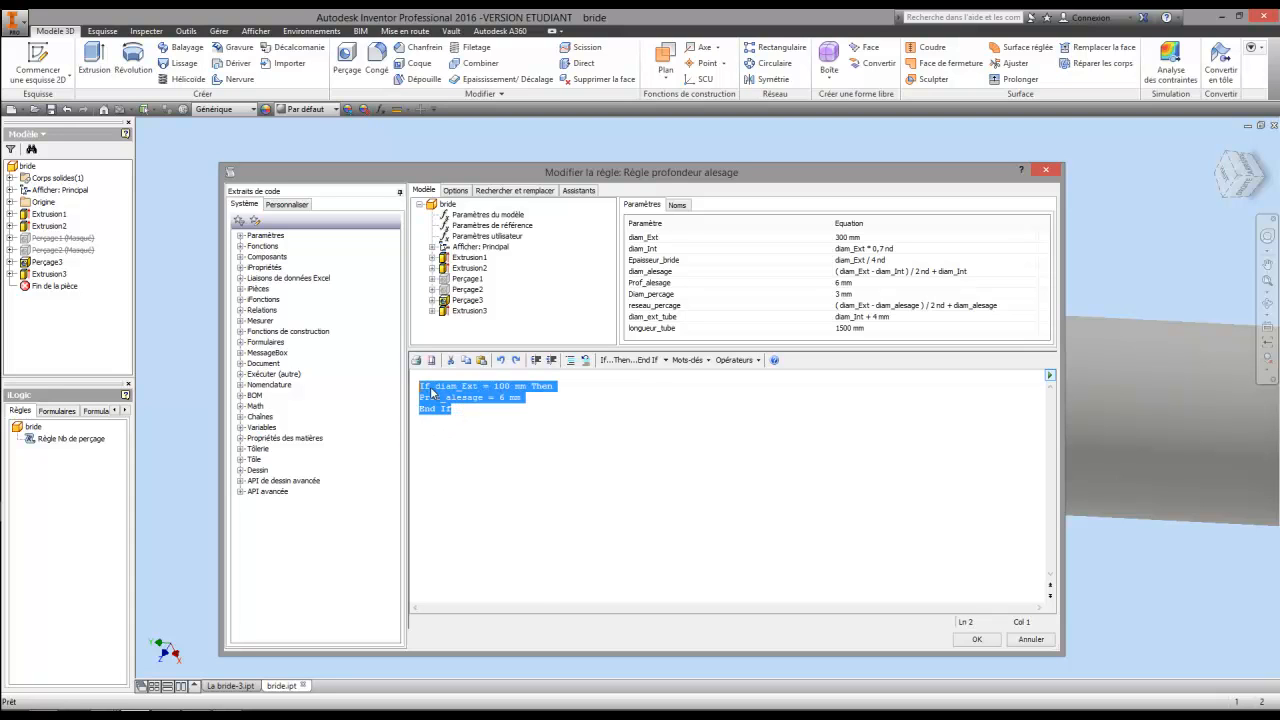
pyautogui.rightClick(436, 392)
pyautogui.click(470, 443)
pyautogui.click(449, 410)
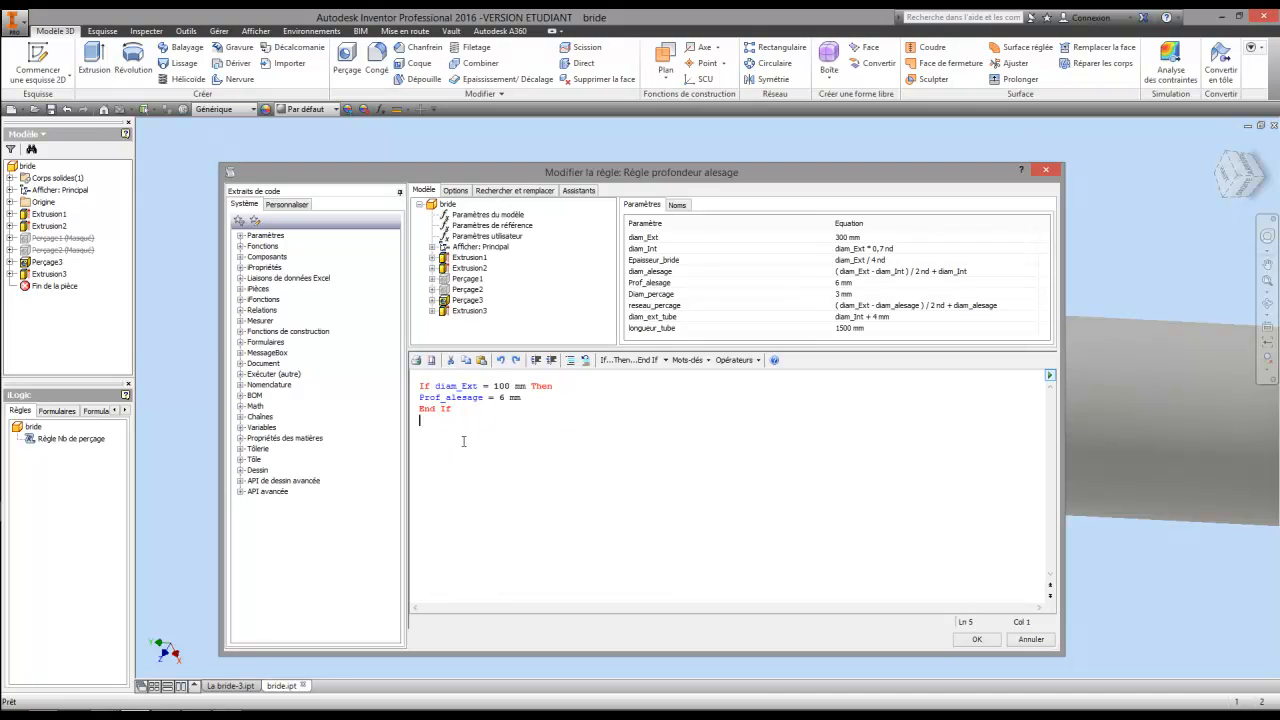
pyautogui.rightClick(434, 438)
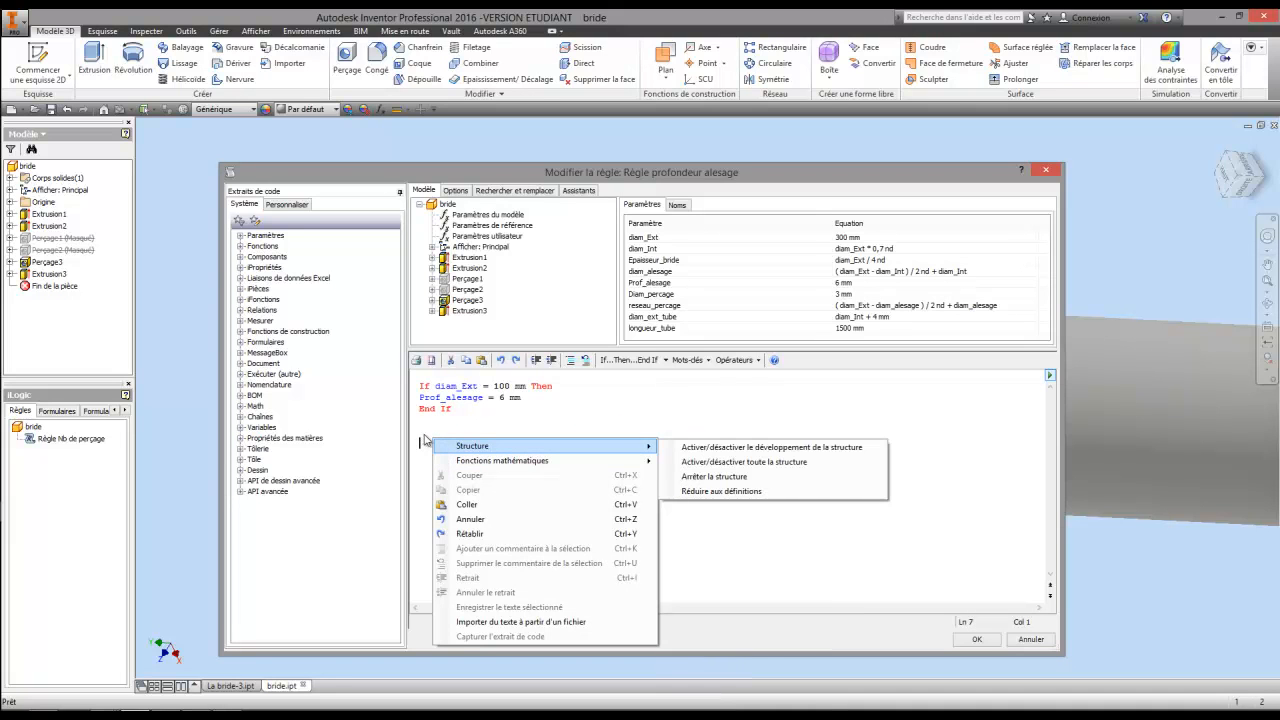
pyautogui.click(422, 451)
pyautogui.click(421, 451)
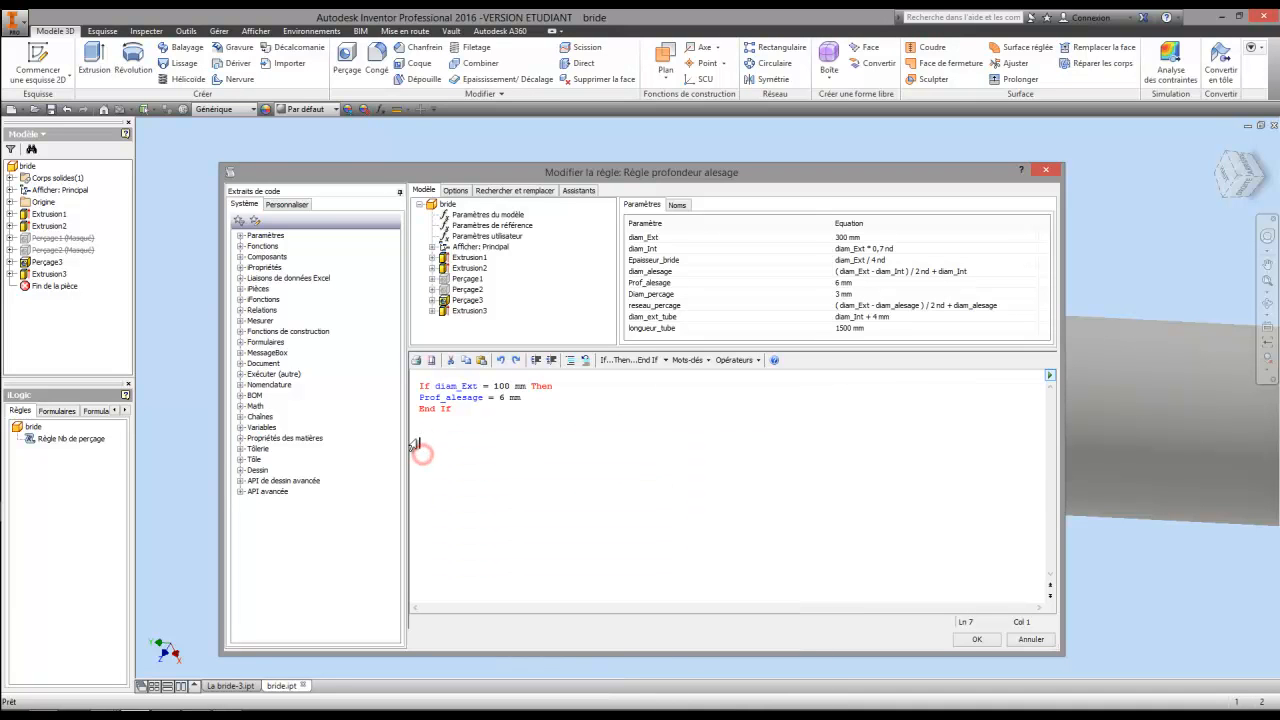
pyautogui.rightClick(418, 428)
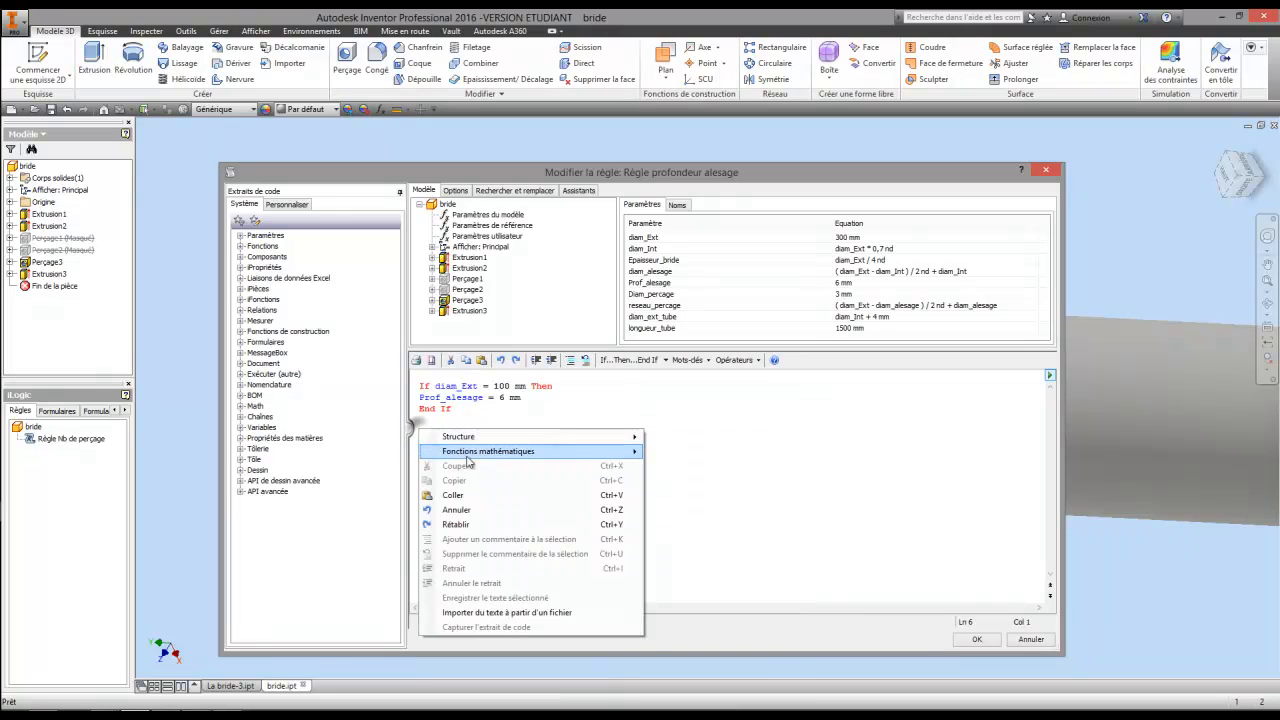
pyautogui.click(467, 494)
# Paste another copy of the If block as a third block and remove the surplus blank line above it.
pyautogui.press('Return')
pyautogui.press('Return')
pyautogui.rightClick(440, 486)
pyautogui.click(470, 548)
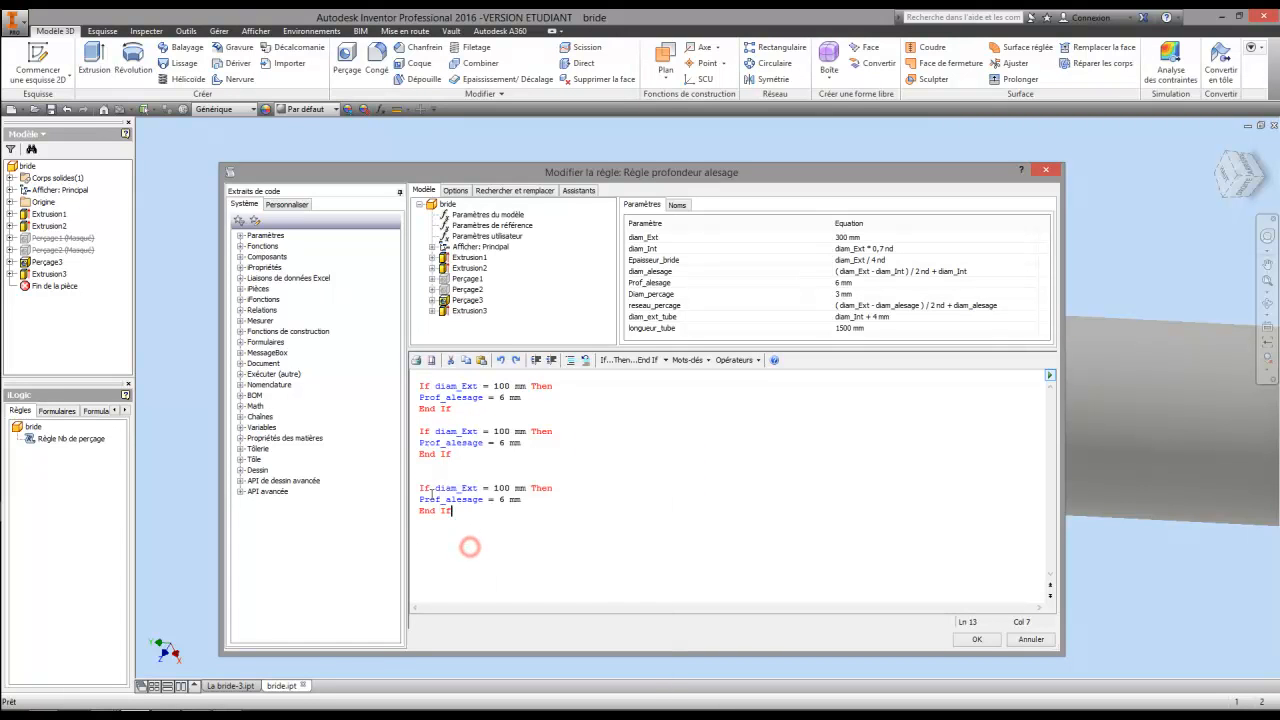
pyautogui.click(421, 488)
pyautogui.press('BackSpace')
pyautogui.click(490, 538)
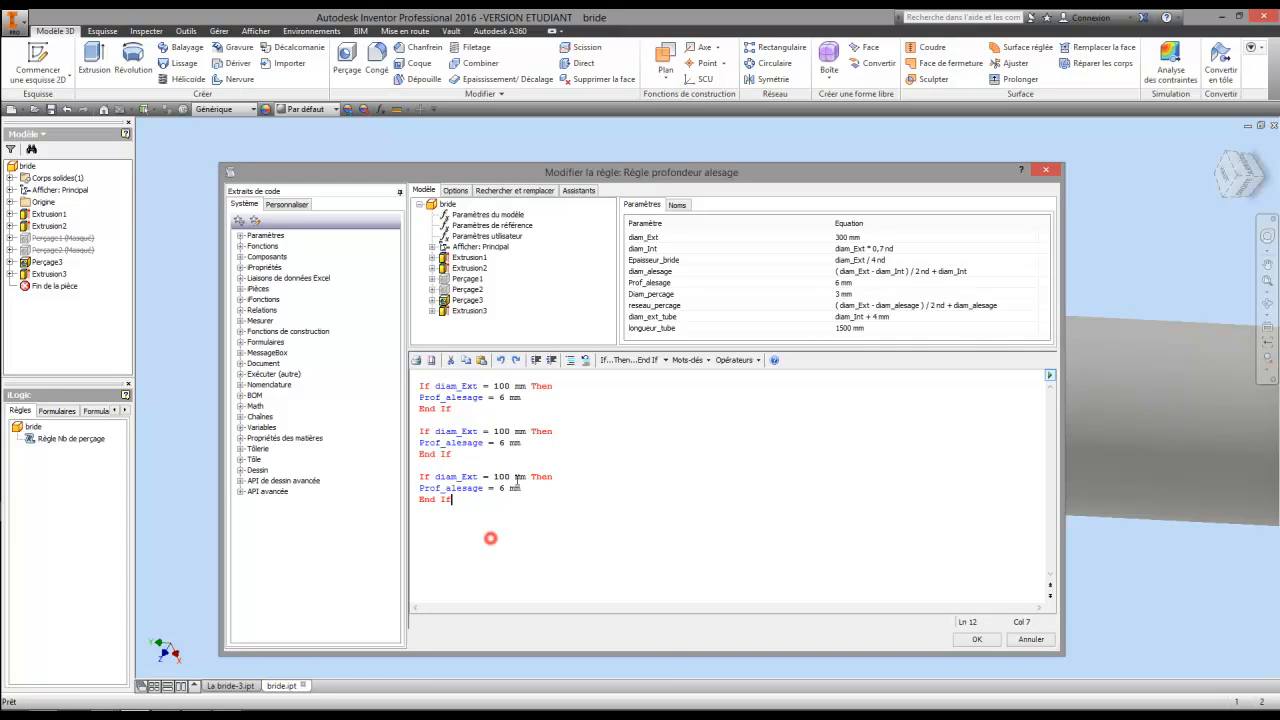
# Change the second block's condition to diam_Ext = 200 mm and its Prof_alesage to 8 mm.
pyautogui.moveTo(511, 431); pyautogui.dragTo(489, 431)
pyautogui.write('200')
pyautogui.moveTo(506, 442); pyautogui.dragTo(492, 443)
pyautogui.write('8')
# Change the third block's condition to diam_Ext = 300 mm and its Prof_alesage to 15 mm.
pyautogui.moveTo(509, 478); pyautogui.dragTo(499, 478)
pyautogui.write('300')
pyautogui.moveTo(505, 488); pyautogui.dragTo(499, 488)
pyautogui.write('15')
# Set Prof_alesage in the second block to 10 mm, then accept the rule and update the part.
pyautogui.moveTo(506, 443); pyautogui.dragTo(499, 443)
pyautogui.write('10')
pyautogui.click(606, 477)
pyautogui.click(576, 535)
pyautogui.click(966, 641)
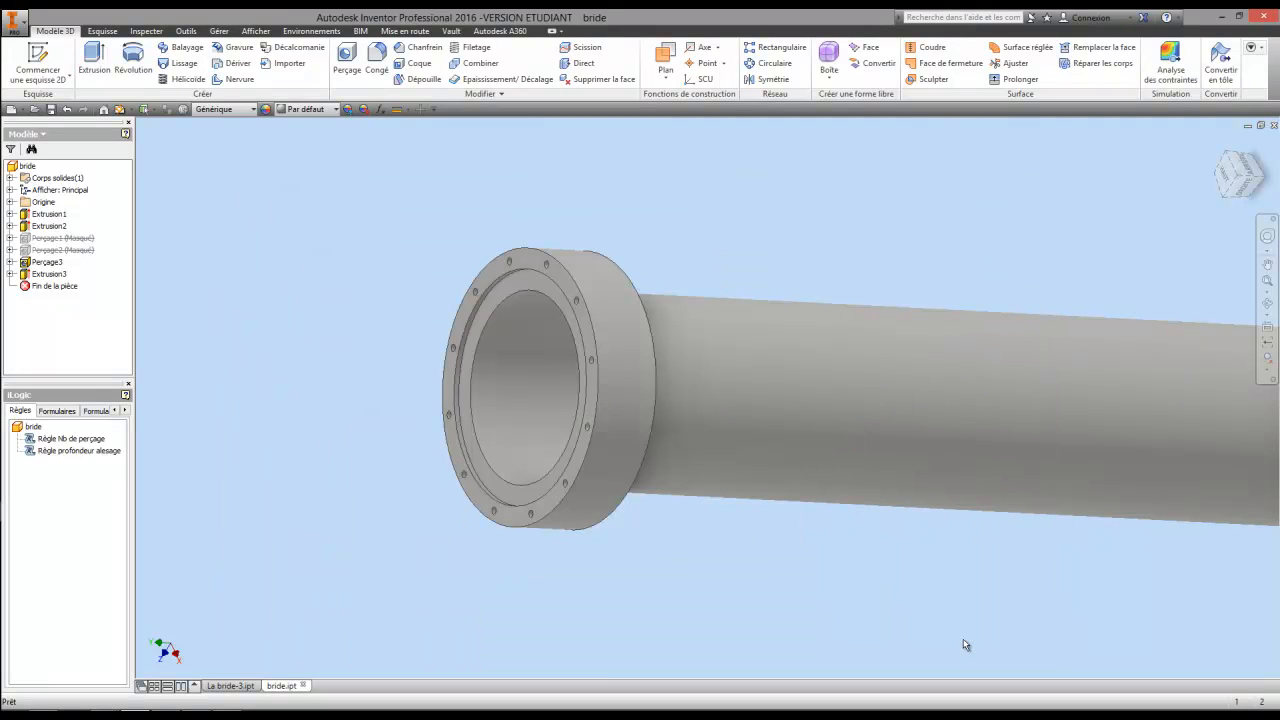
pyautogui.click(297, 263)
pyautogui.click(119, 109)
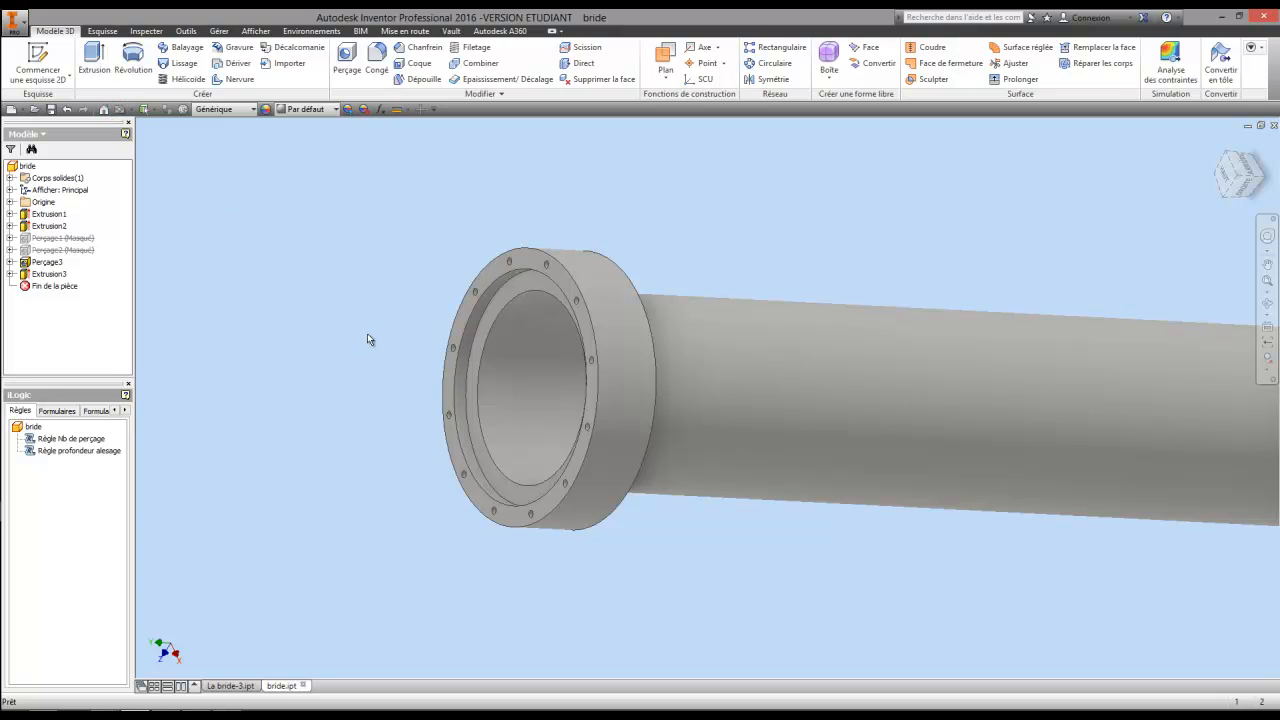
# Open the iLogic form Formulaire 1 and set diam_Ext to 100.
pyautogui.click(57, 411)
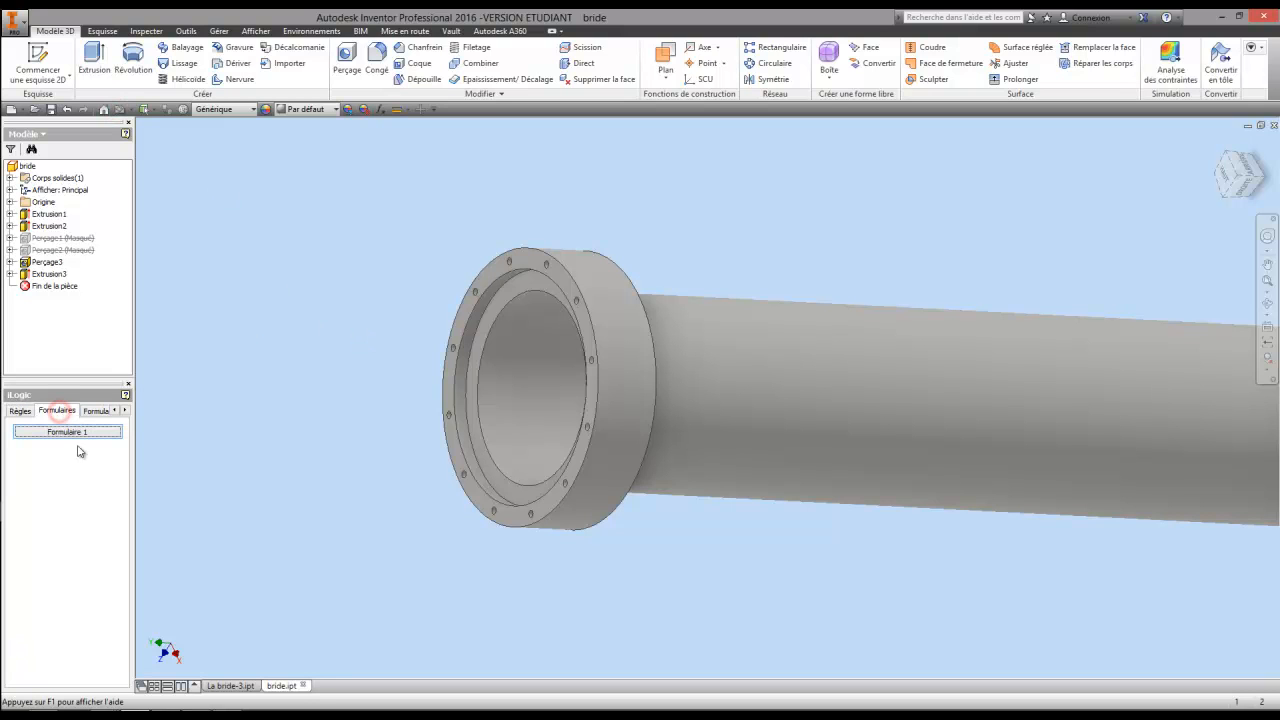
pyautogui.click(84, 433)
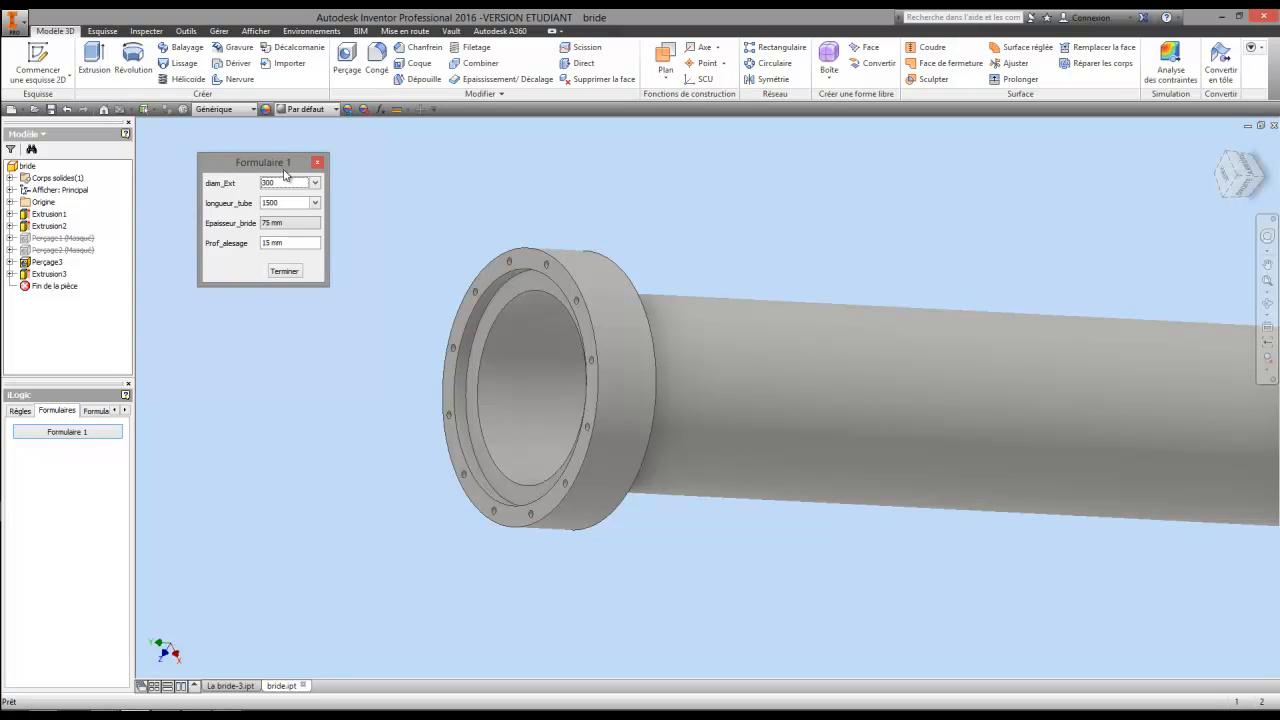
pyautogui.click(278, 167)
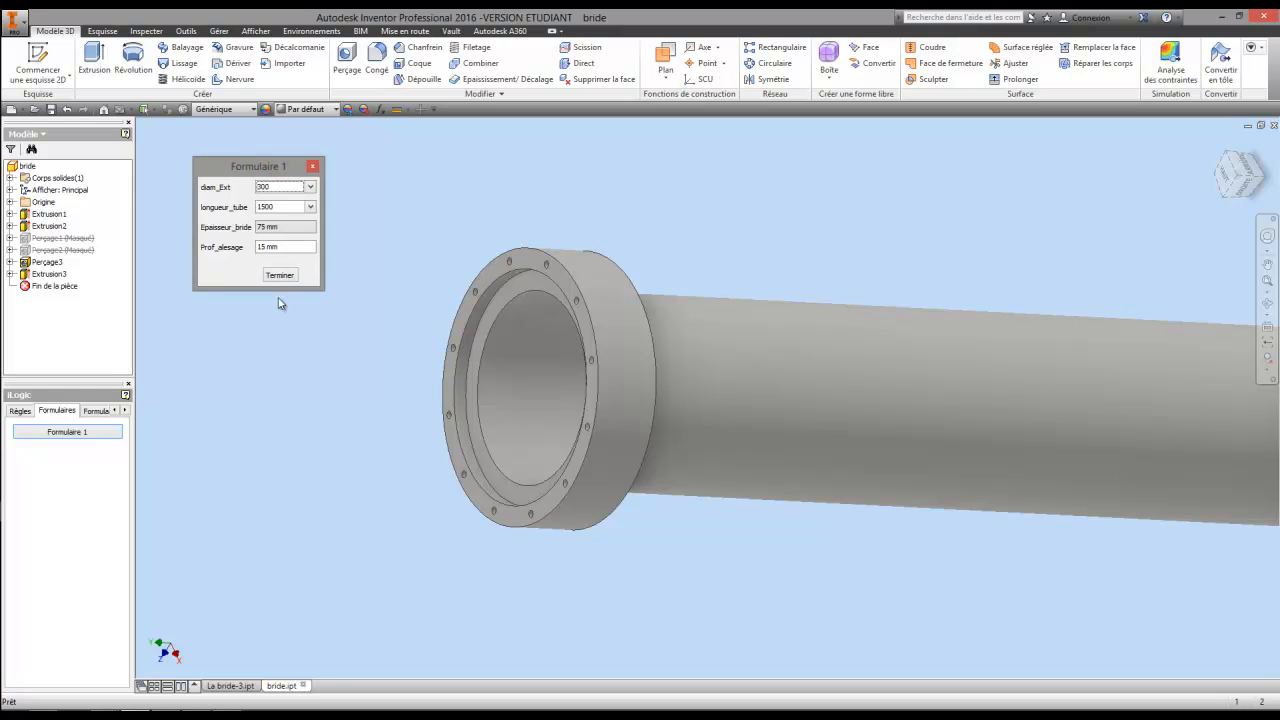
pyautogui.moveTo(241, 172); pyautogui.dragTo(232, 163)
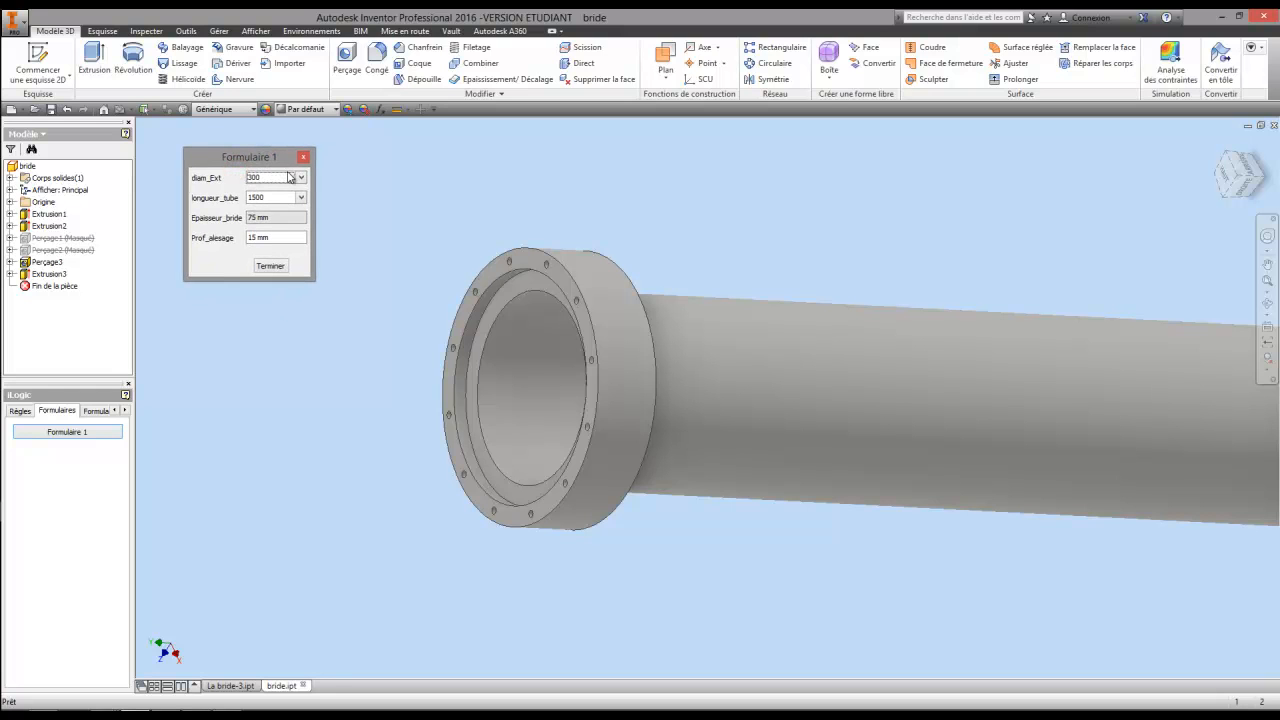
pyautogui.click(288, 179)
pyautogui.click(286, 190)
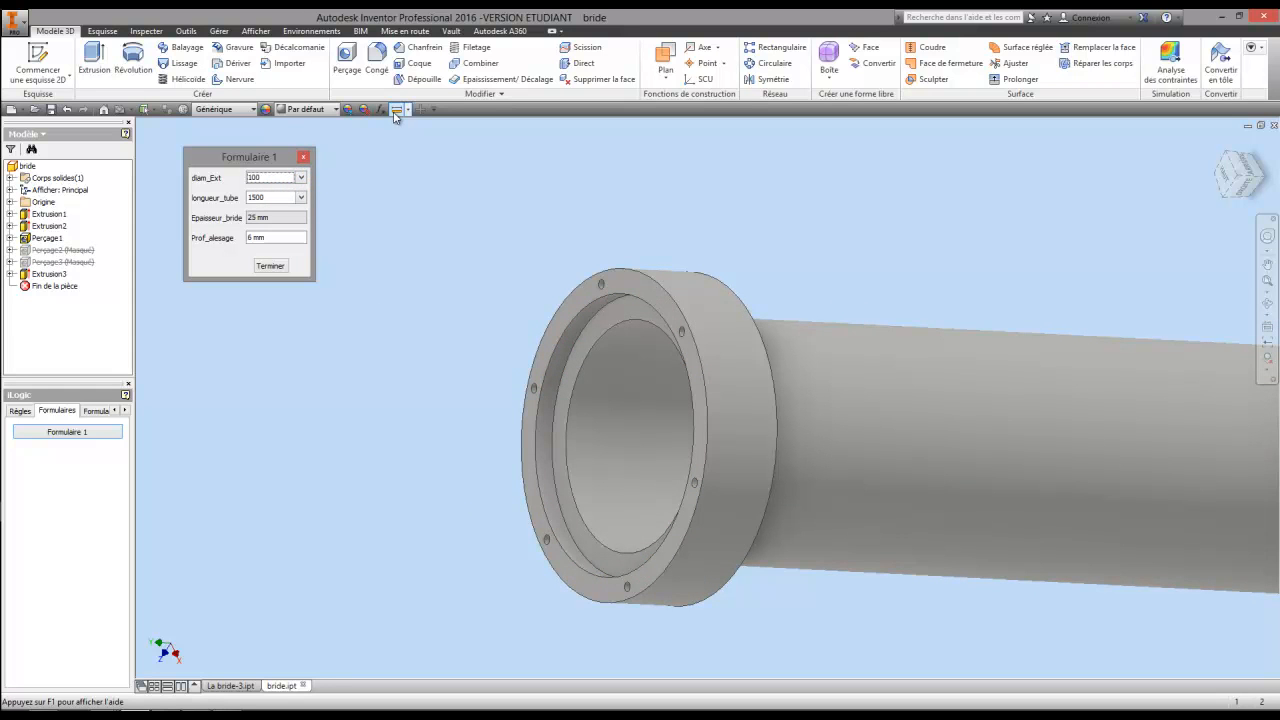
# Set diam_Ext to 200 in the form and measure the distance from the bore's recessed face to the flange's front face.
pyautogui.click(300, 178)
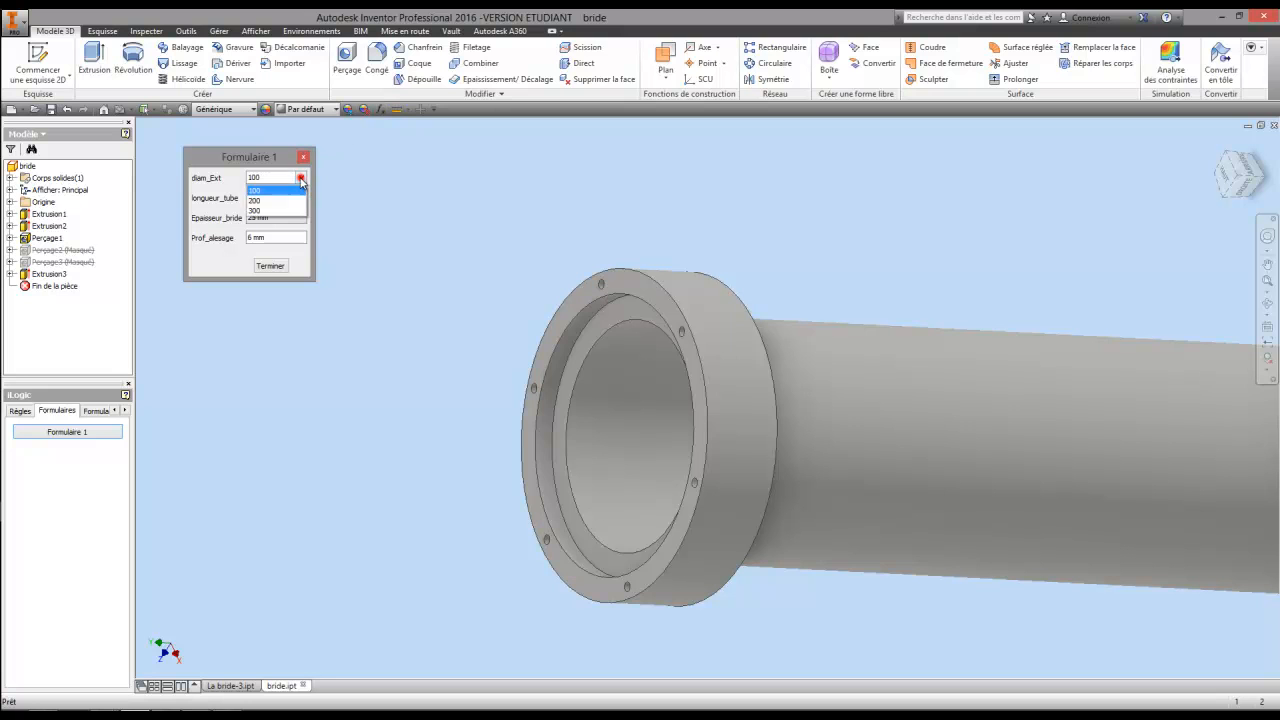
pyautogui.click(256, 200)
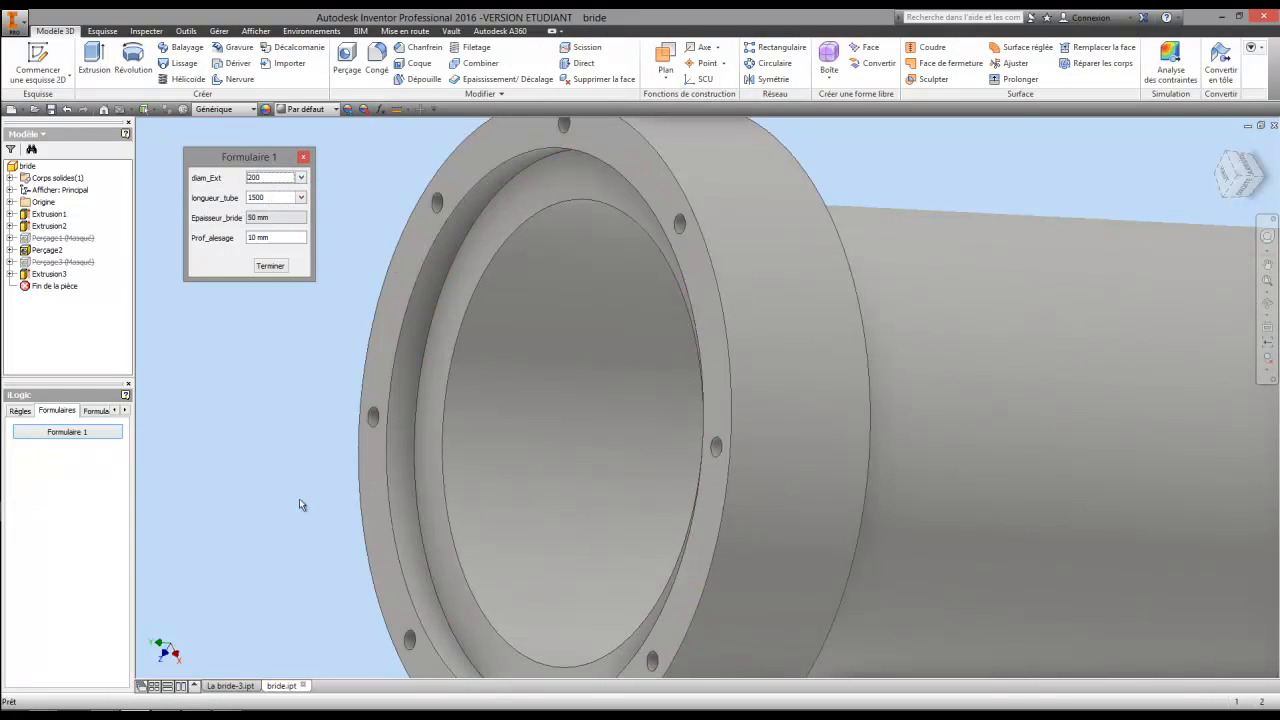
pyautogui.scroll(3, 282, 452)
pyautogui.moveTo(286, 445); pyautogui.dragTo(337, 403, button='middle')
pyautogui.click(397, 108)
pyautogui.click(418, 404)
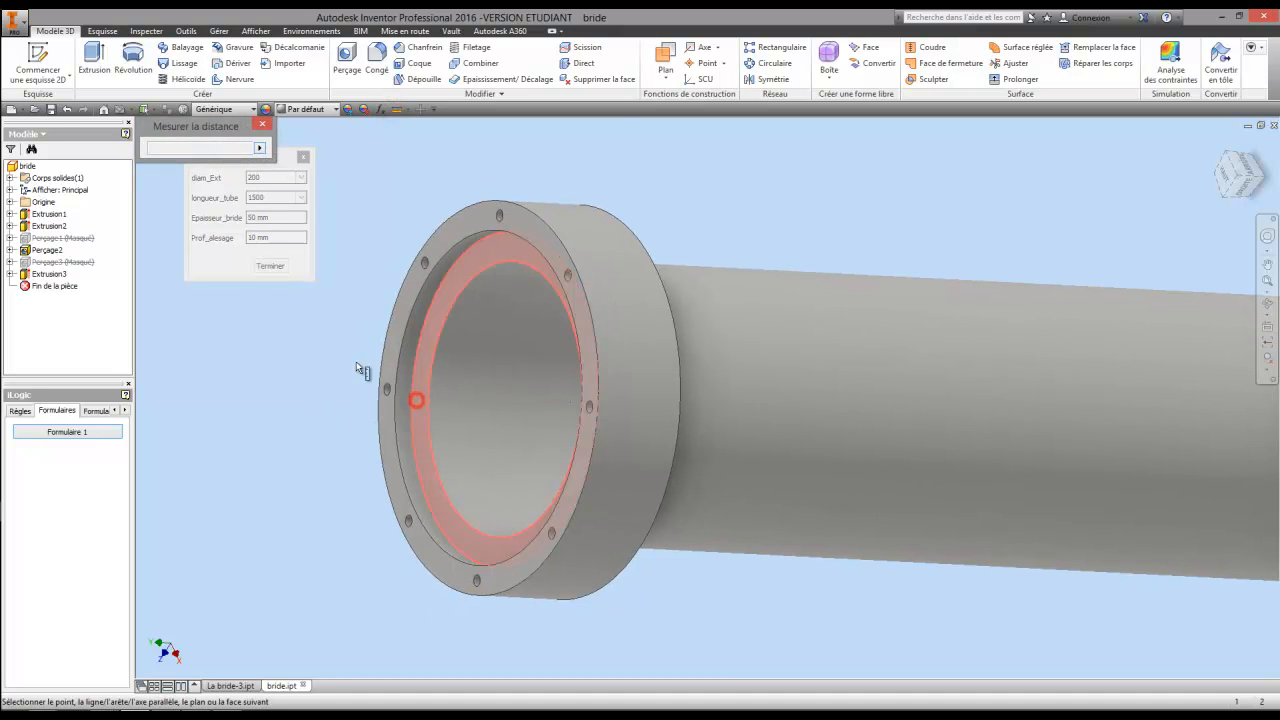
pyautogui.click(395, 349)
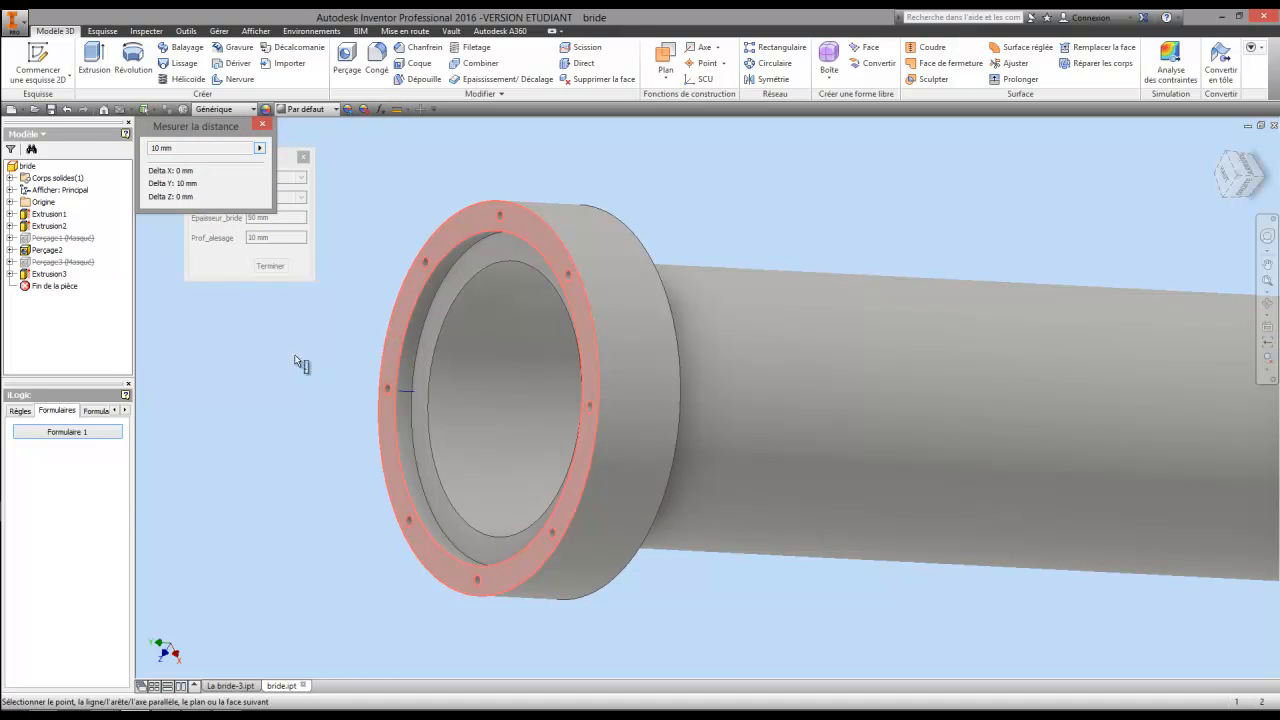
pyautogui.click(262, 125)
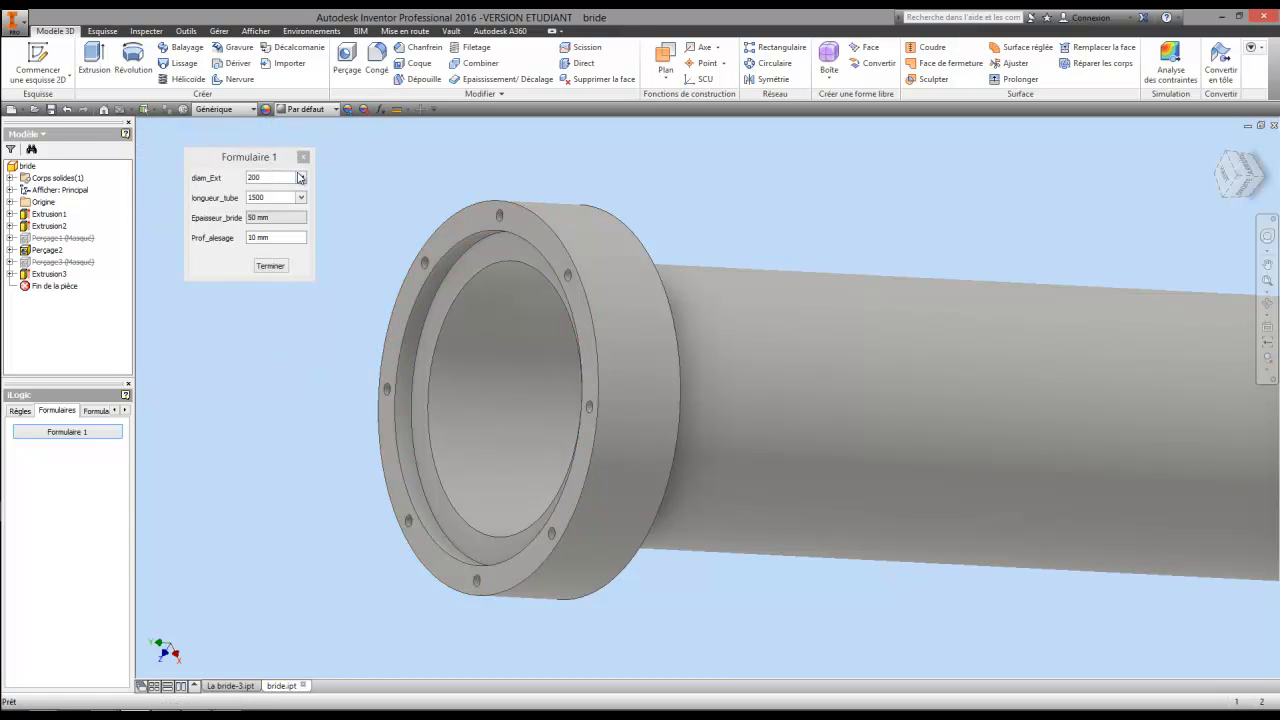
# Set diam_Ext to 300 in the form and measure the bore depth between its recessed face and the flange's front face.
pyautogui.click(300, 178)
pyautogui.click(280, 209)
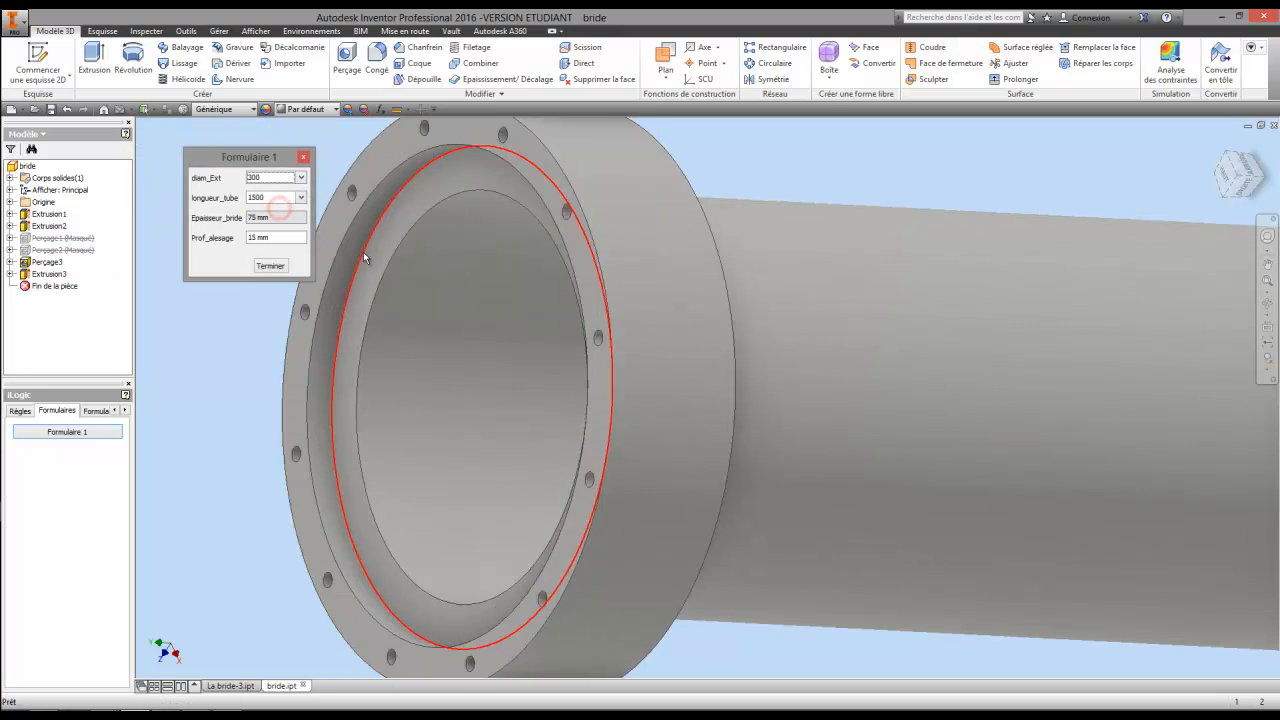
pyautogui.click(396, 109)
pyautogui.click(477, 315)
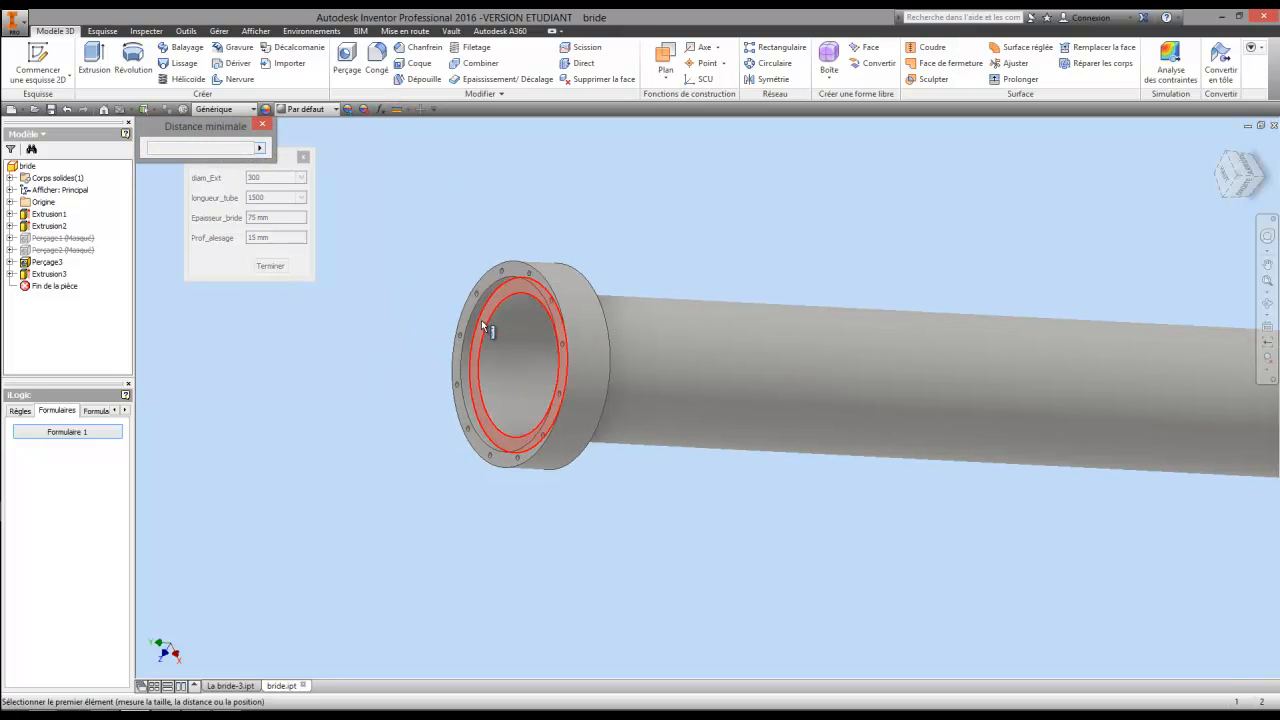
pyautogui.click(466, 314)
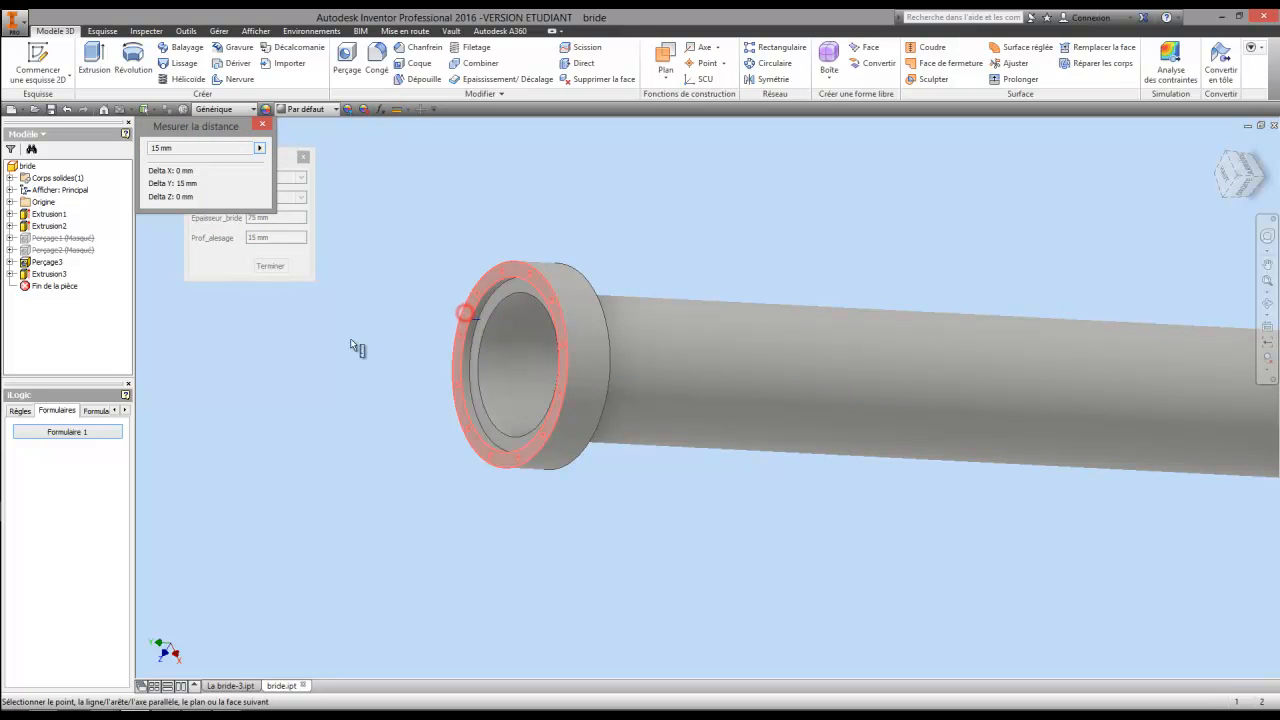
pyautogui.click(262, 126)
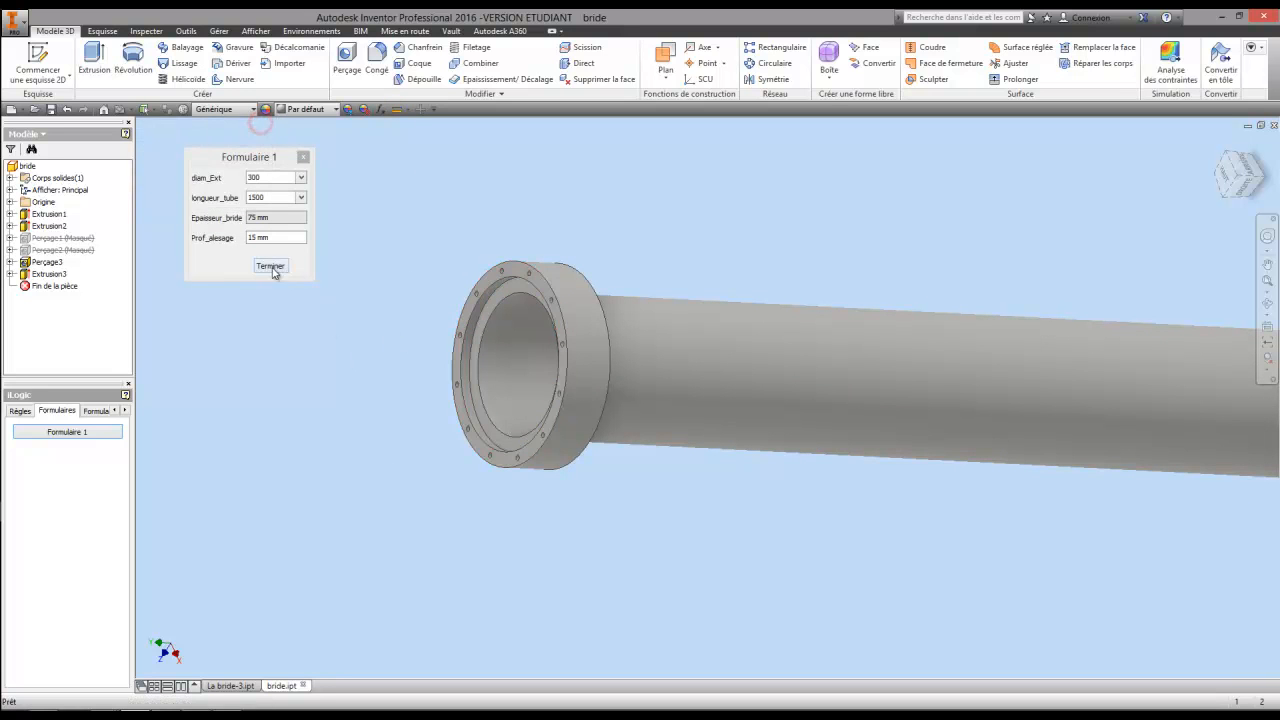